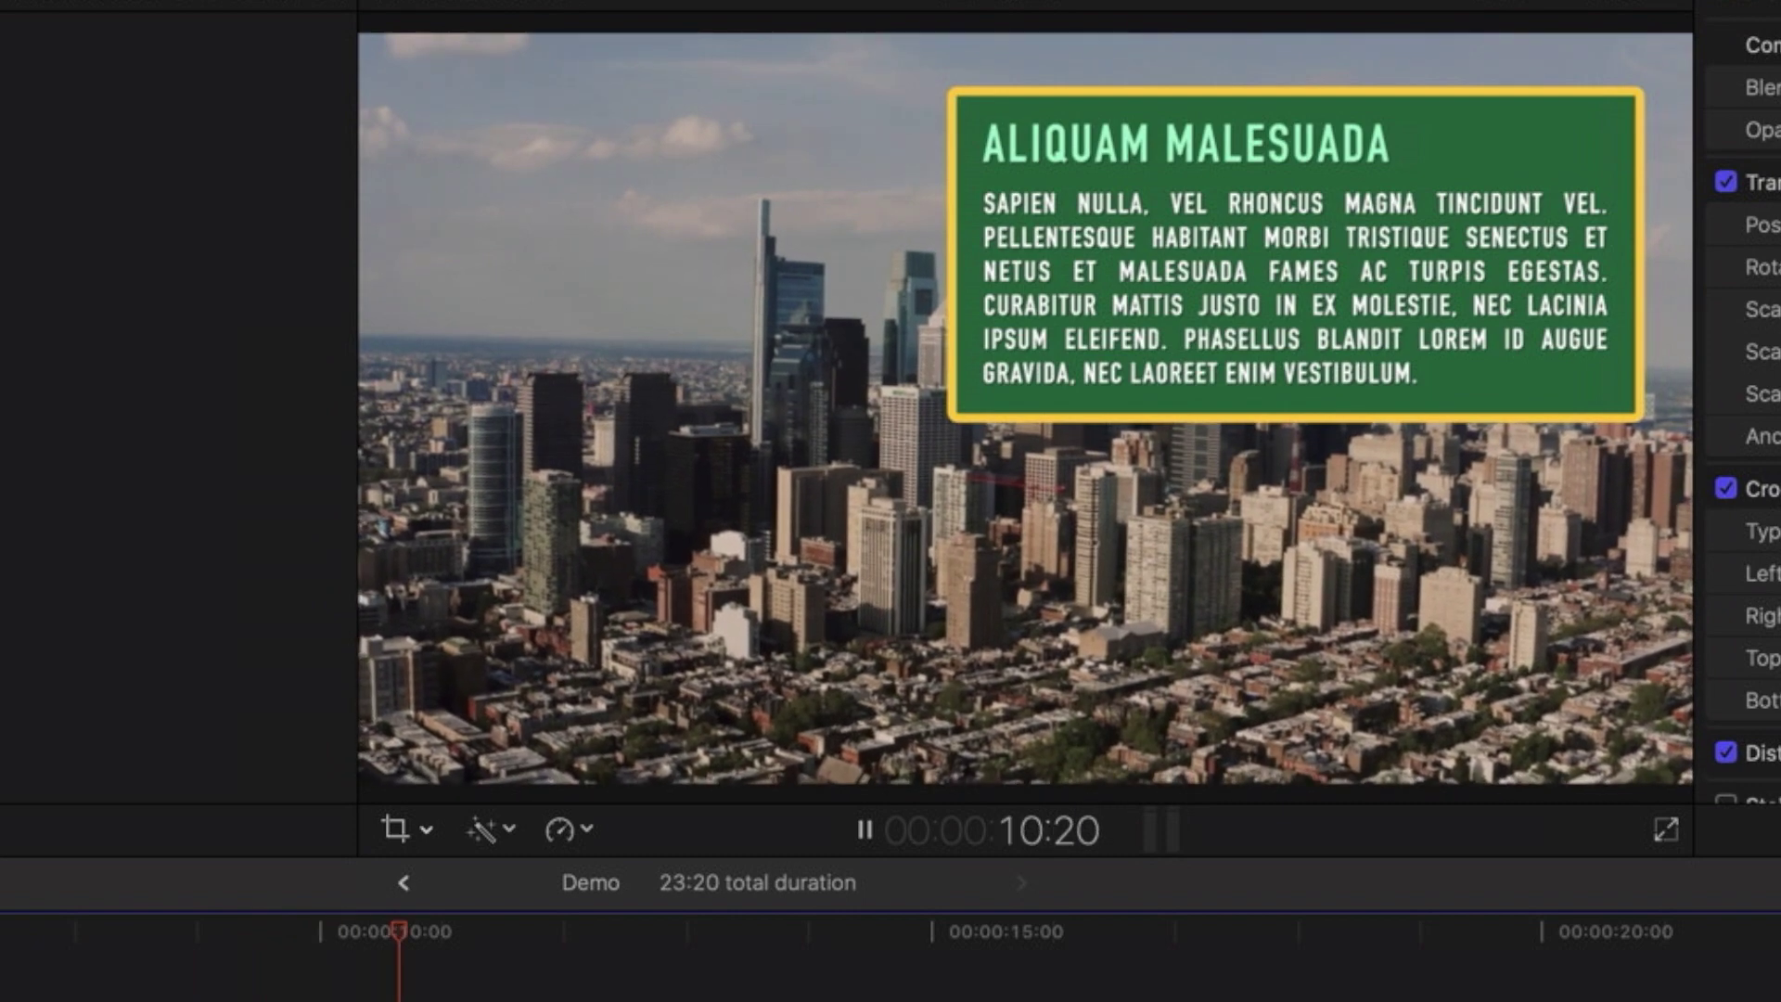
Stop playback, park the playhead at 9:18 and select the Rounded Rectangle title clip
left_click(864, 828)
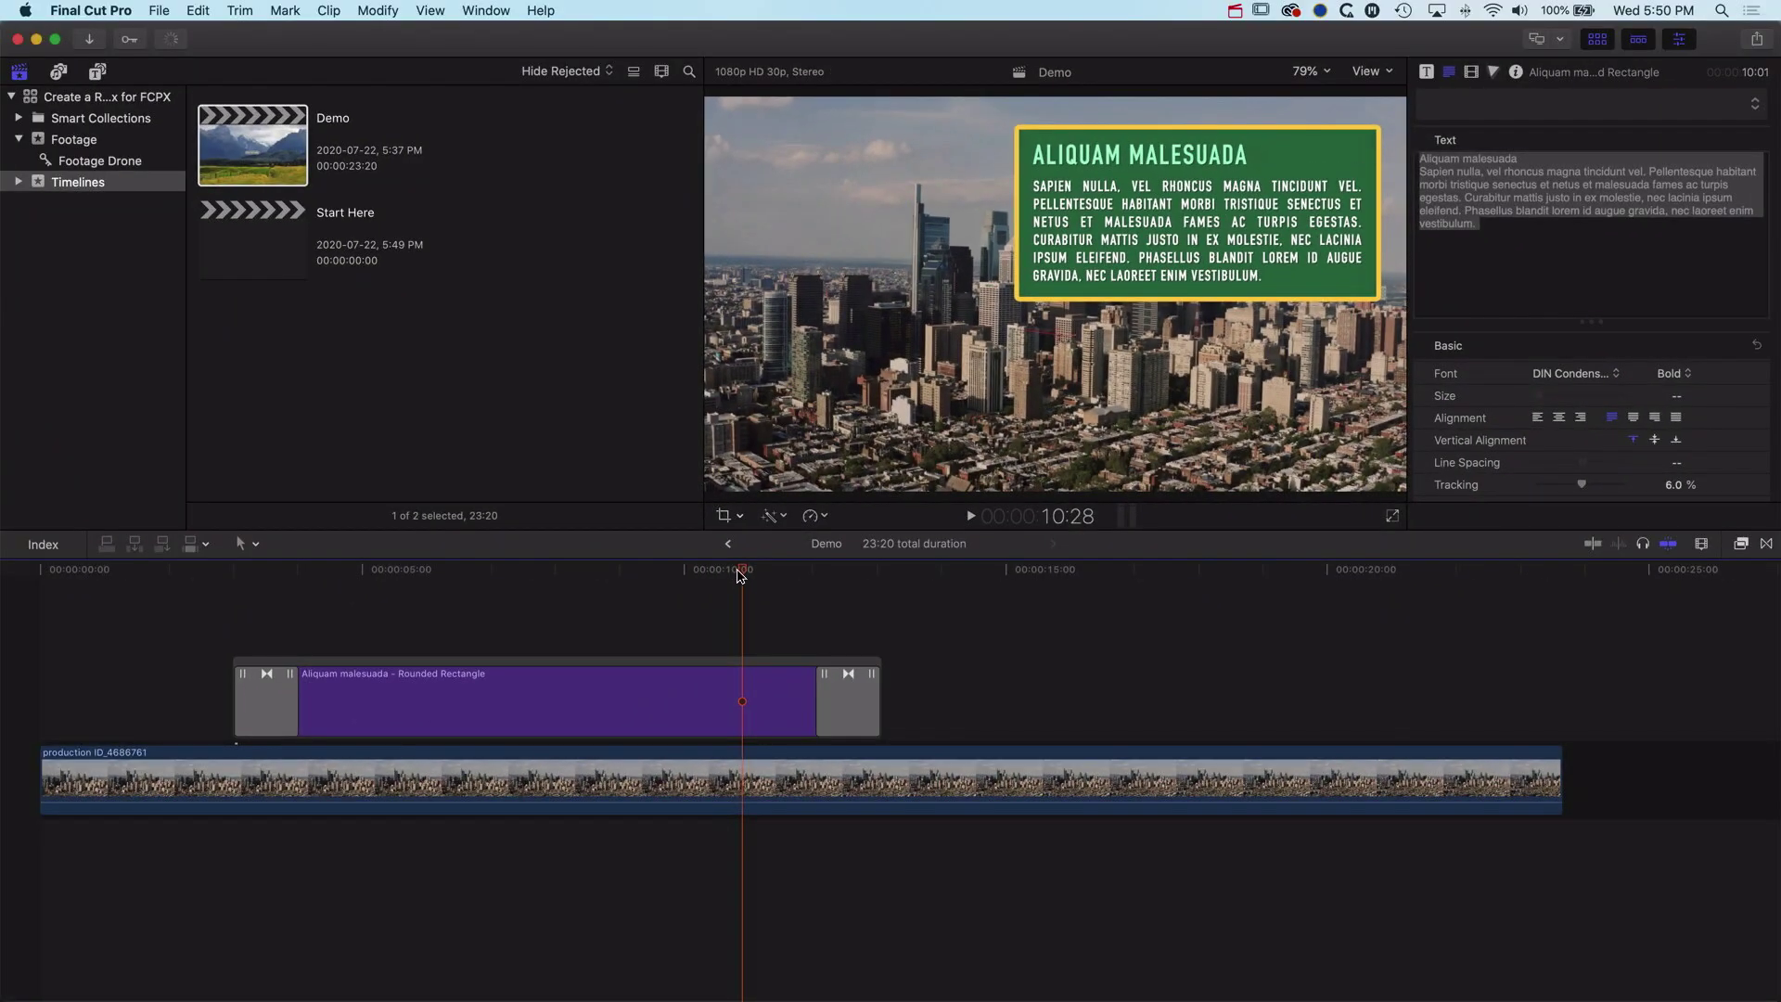
left_click_drag(739, 575, 659, 573)
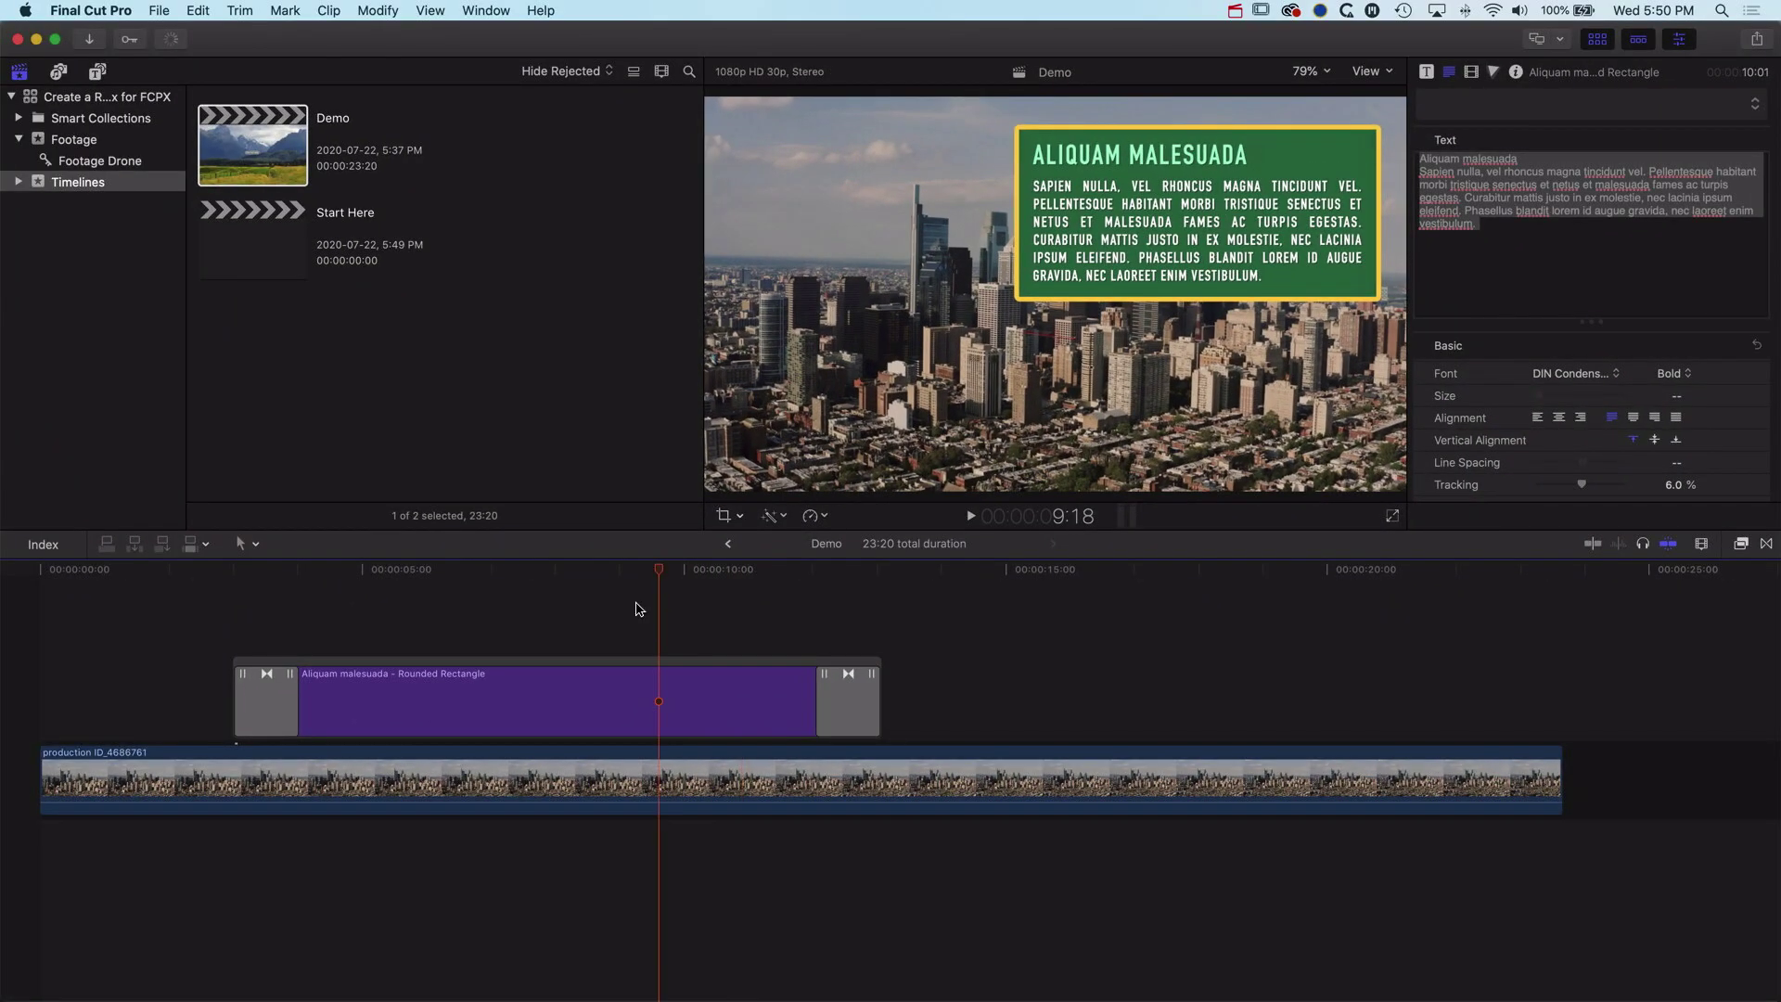
left_click(563, 713)
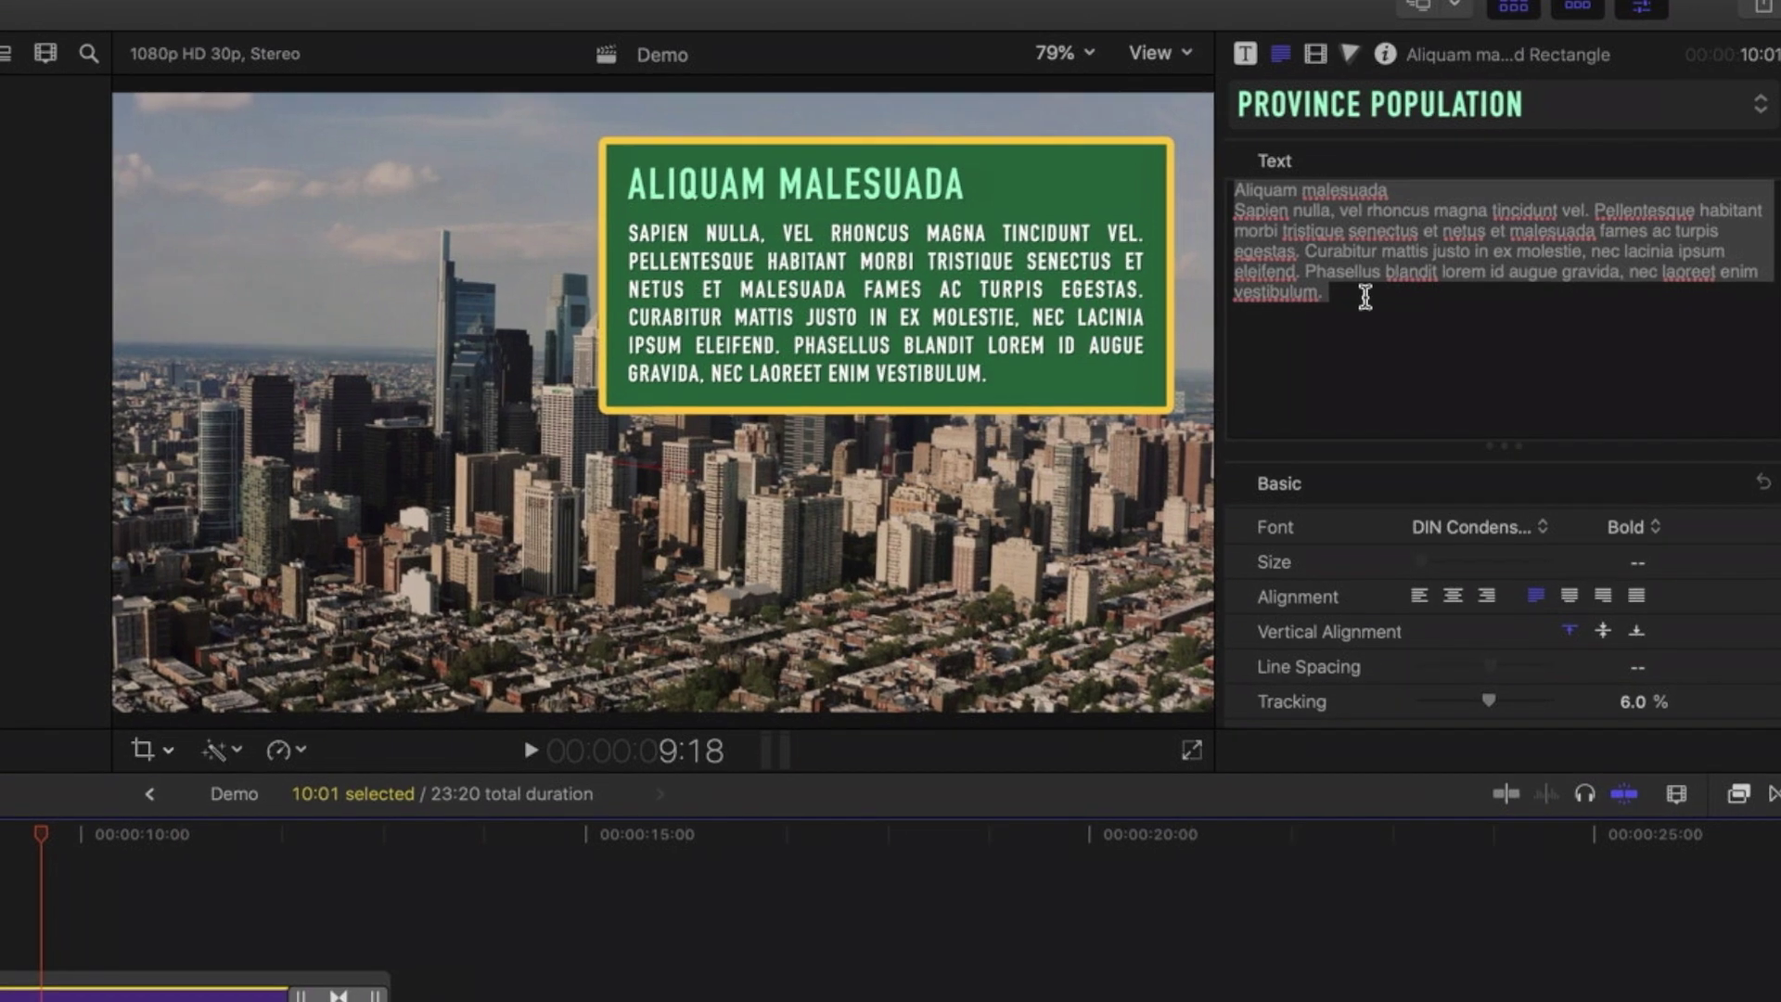
Try deleting the title's body text after "egestas." and undo the deletion
left_click(1502, 223)
left_click_drag(1325, 283, 1310, 258)
key("BackSpace")
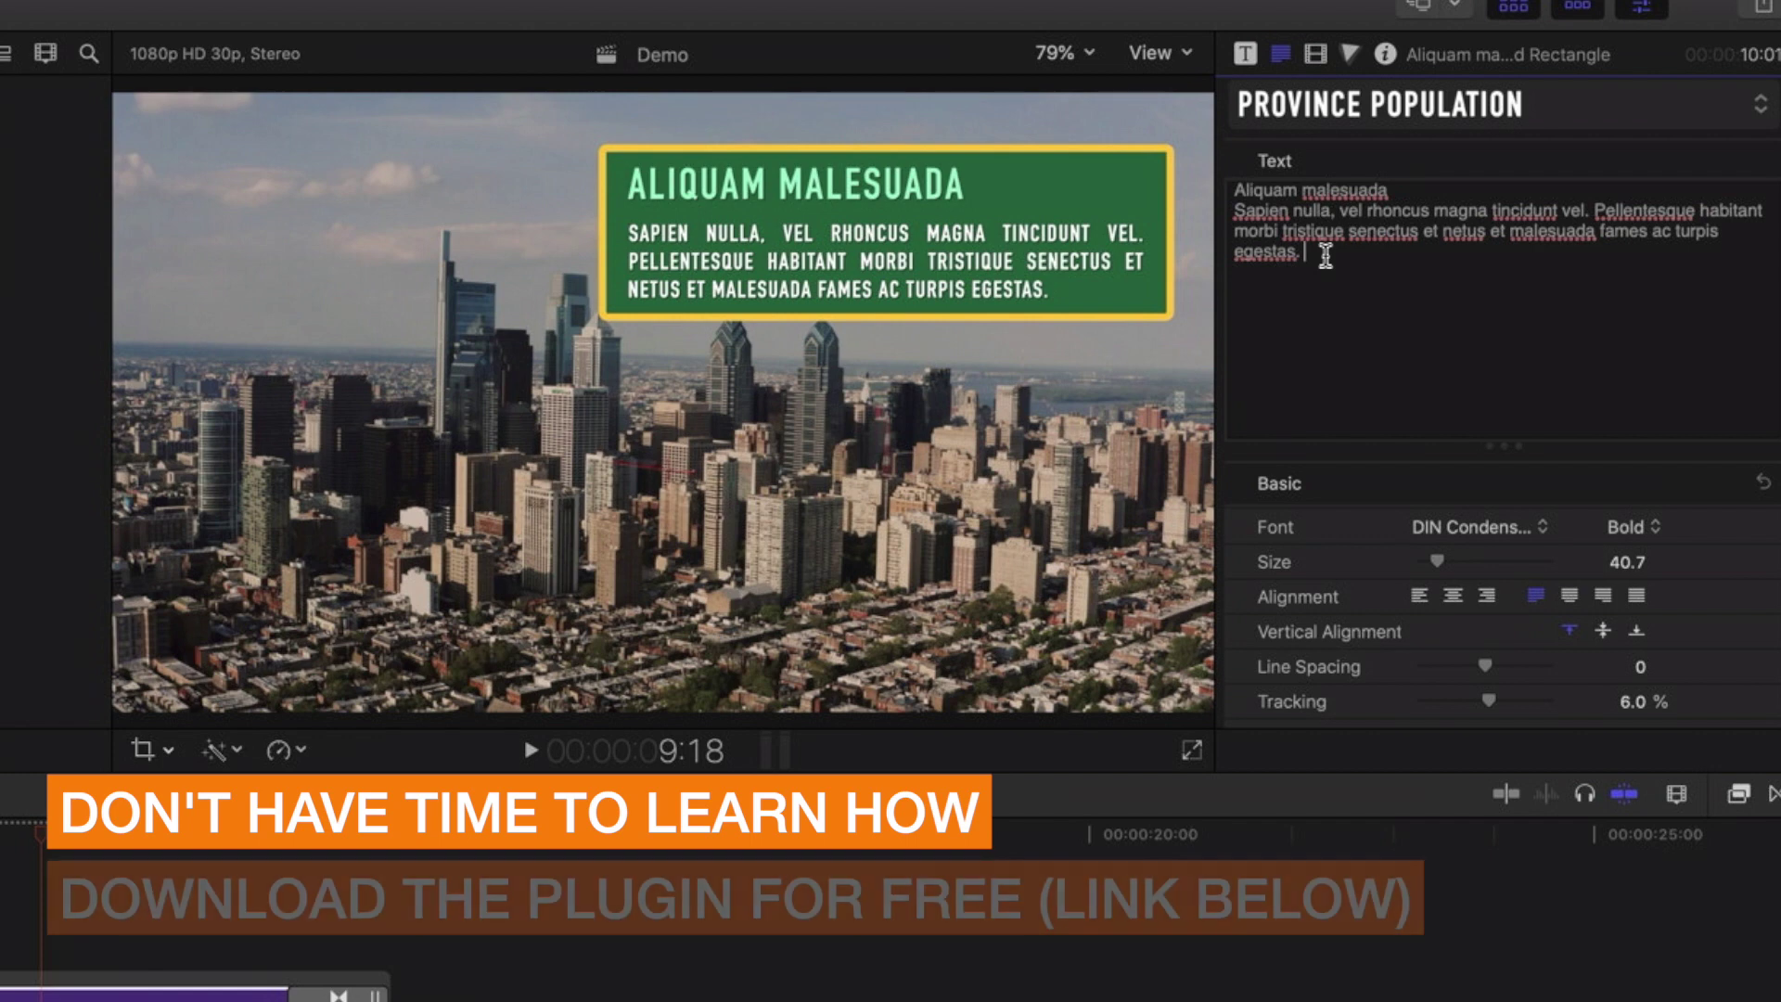
key("super+z")
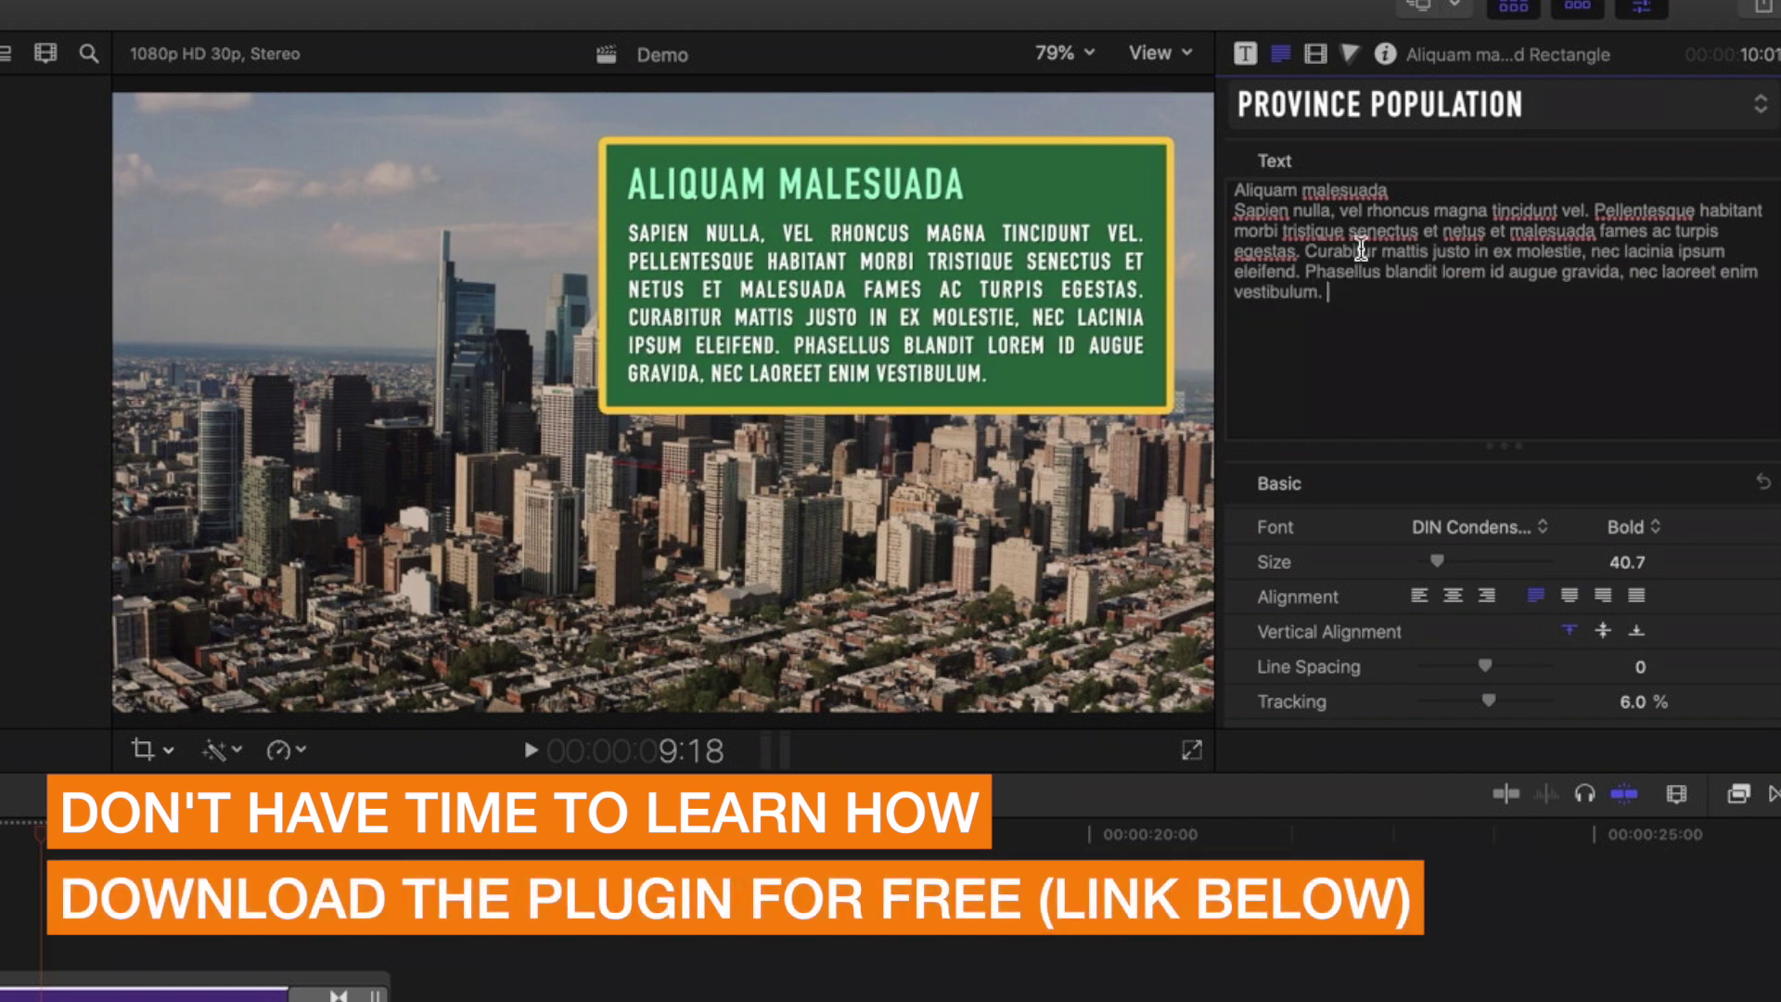
Split the title's body text into two paragraphs with a blank line before "Curabitur"
left_click(1305, 252)
key("Return")
key("Return")
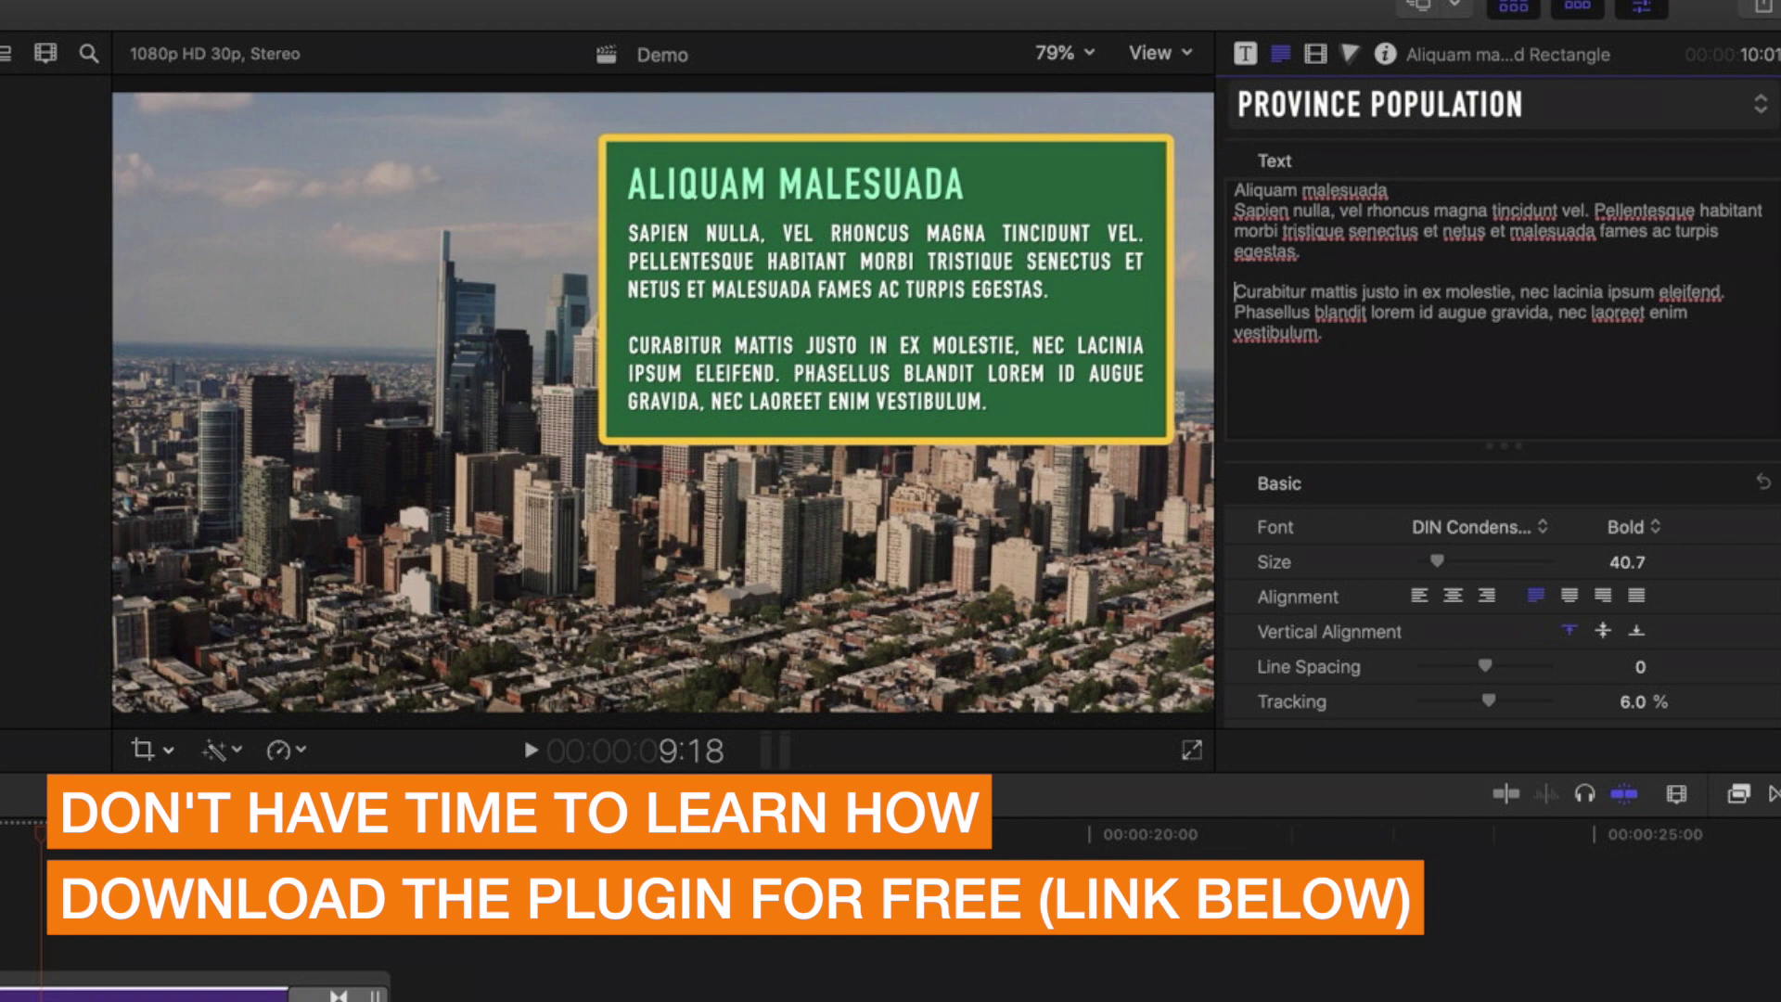
Set the title's roundness to 24, left margin to 274, right margin to 919, side padding to 1.37 and top and bottom padding to 1.31
left_click(1245, 53)
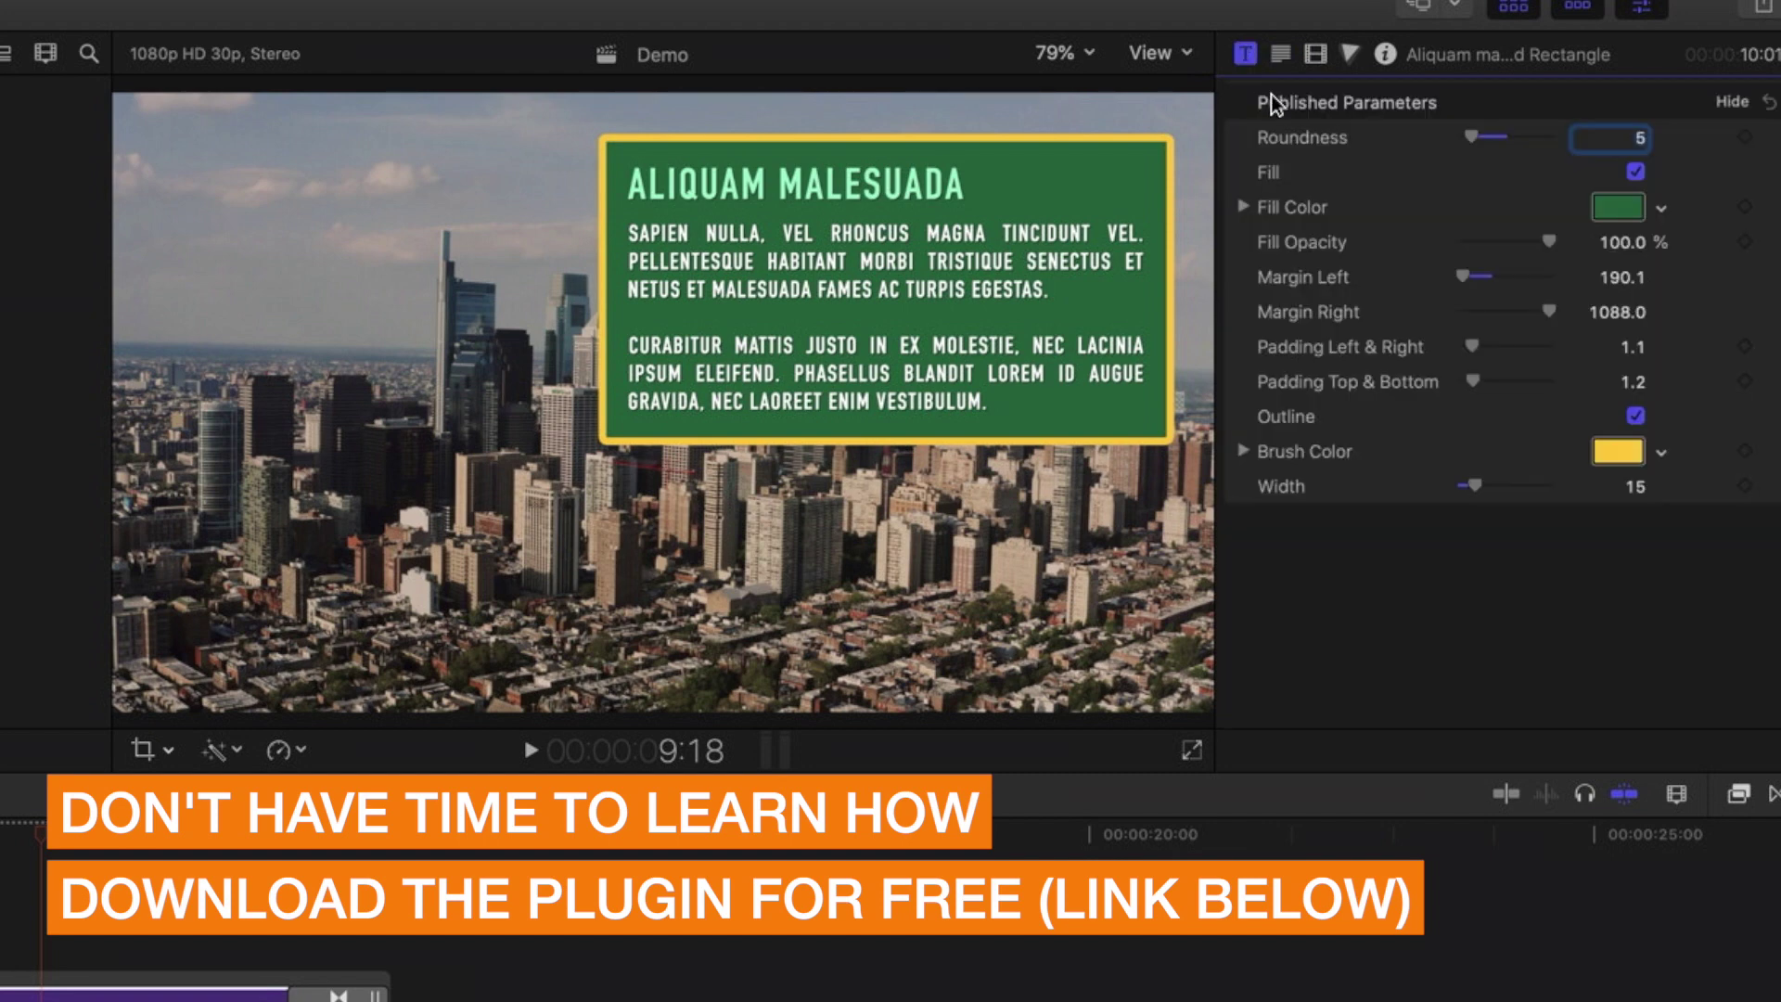
left_click_drag(1476, 136, 1505, 137)
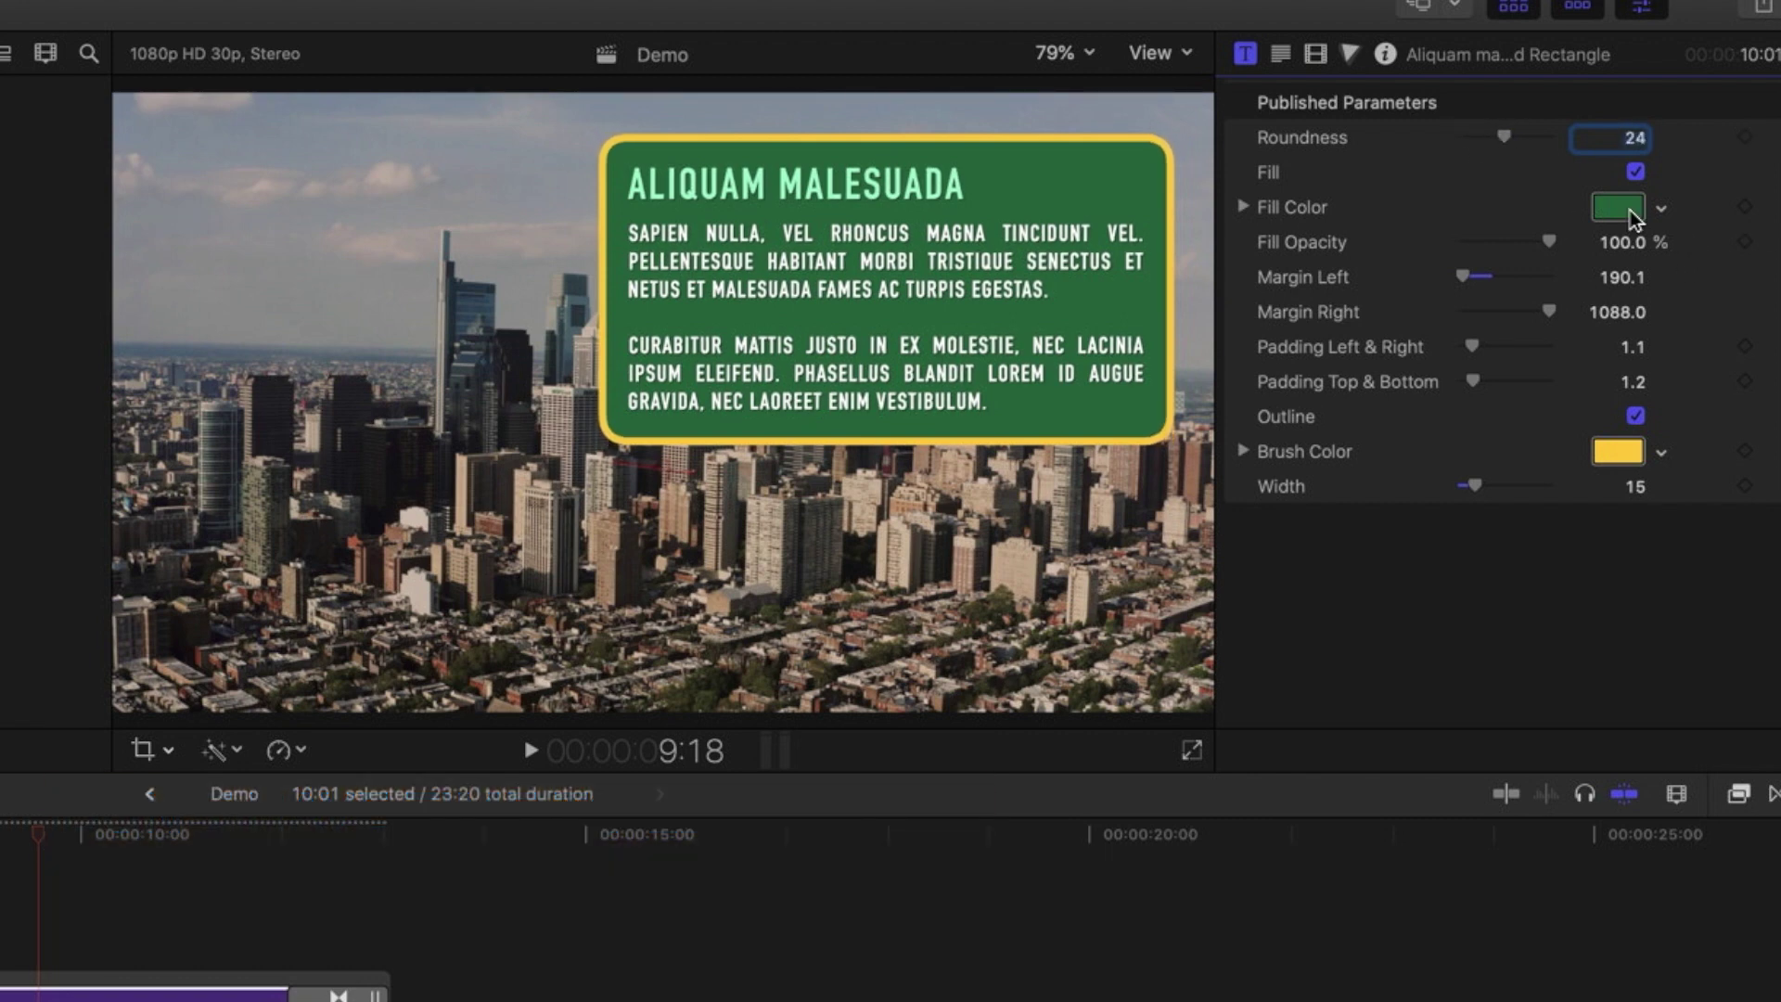
left_click(1636, 173)
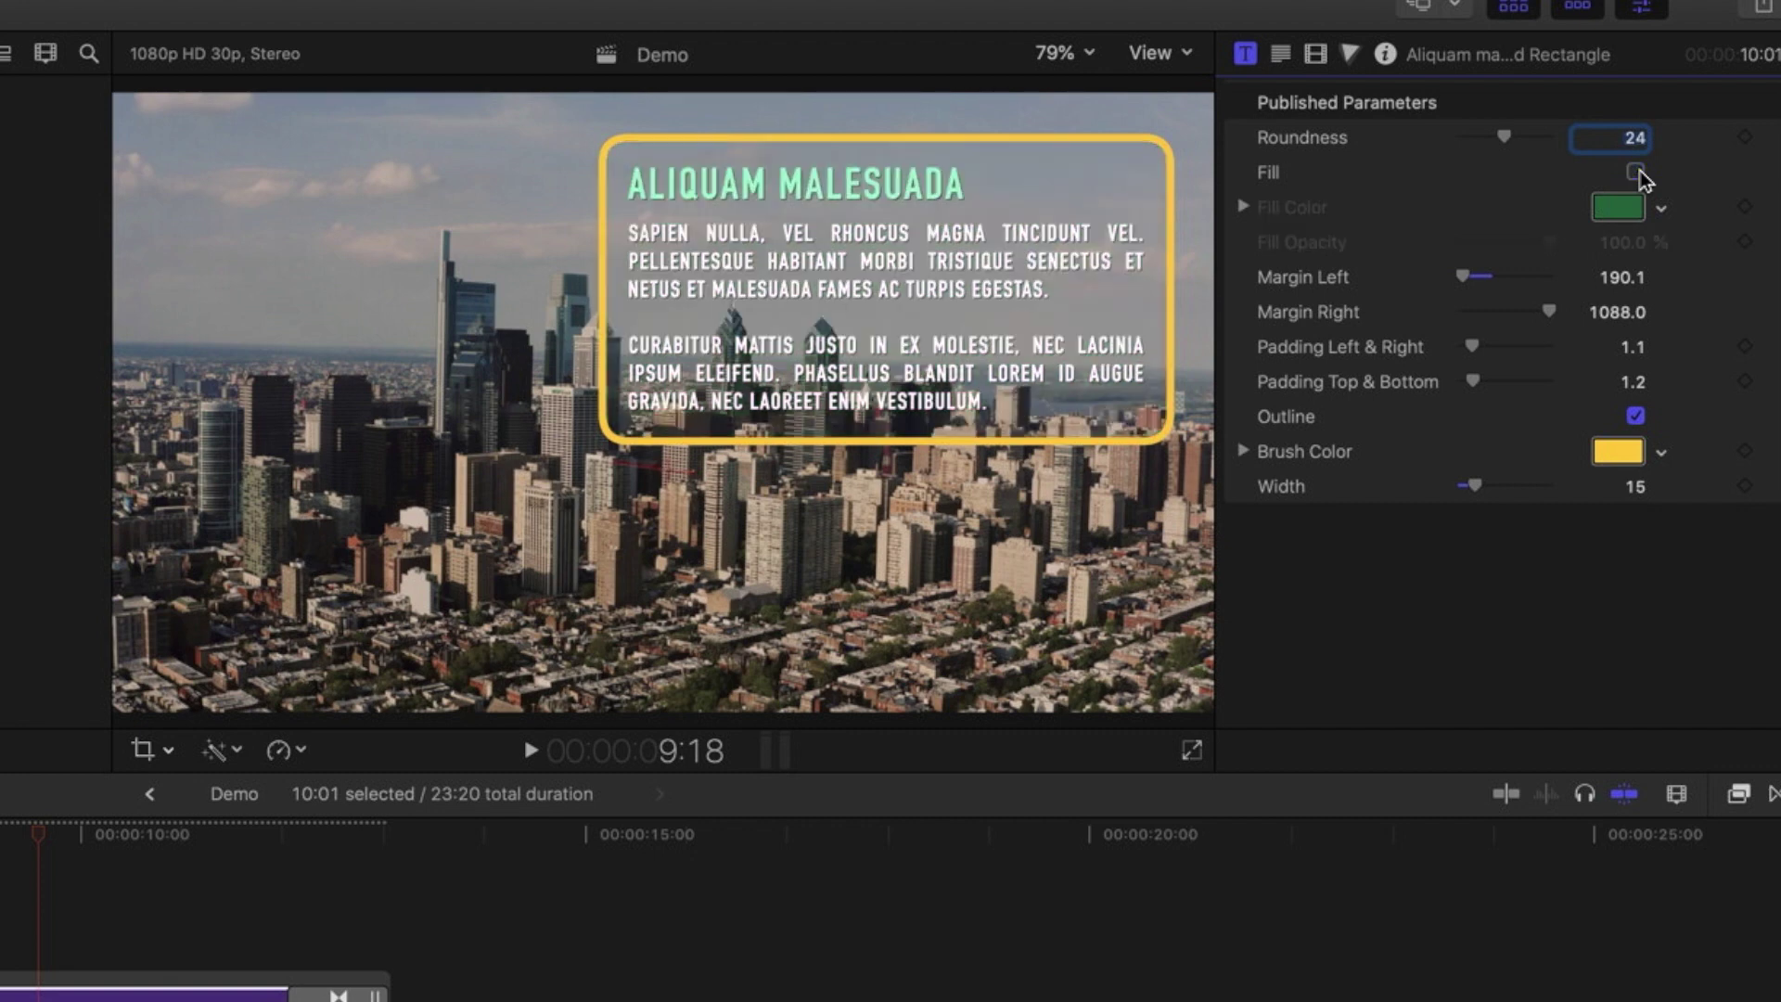
left_click(1636, 173)
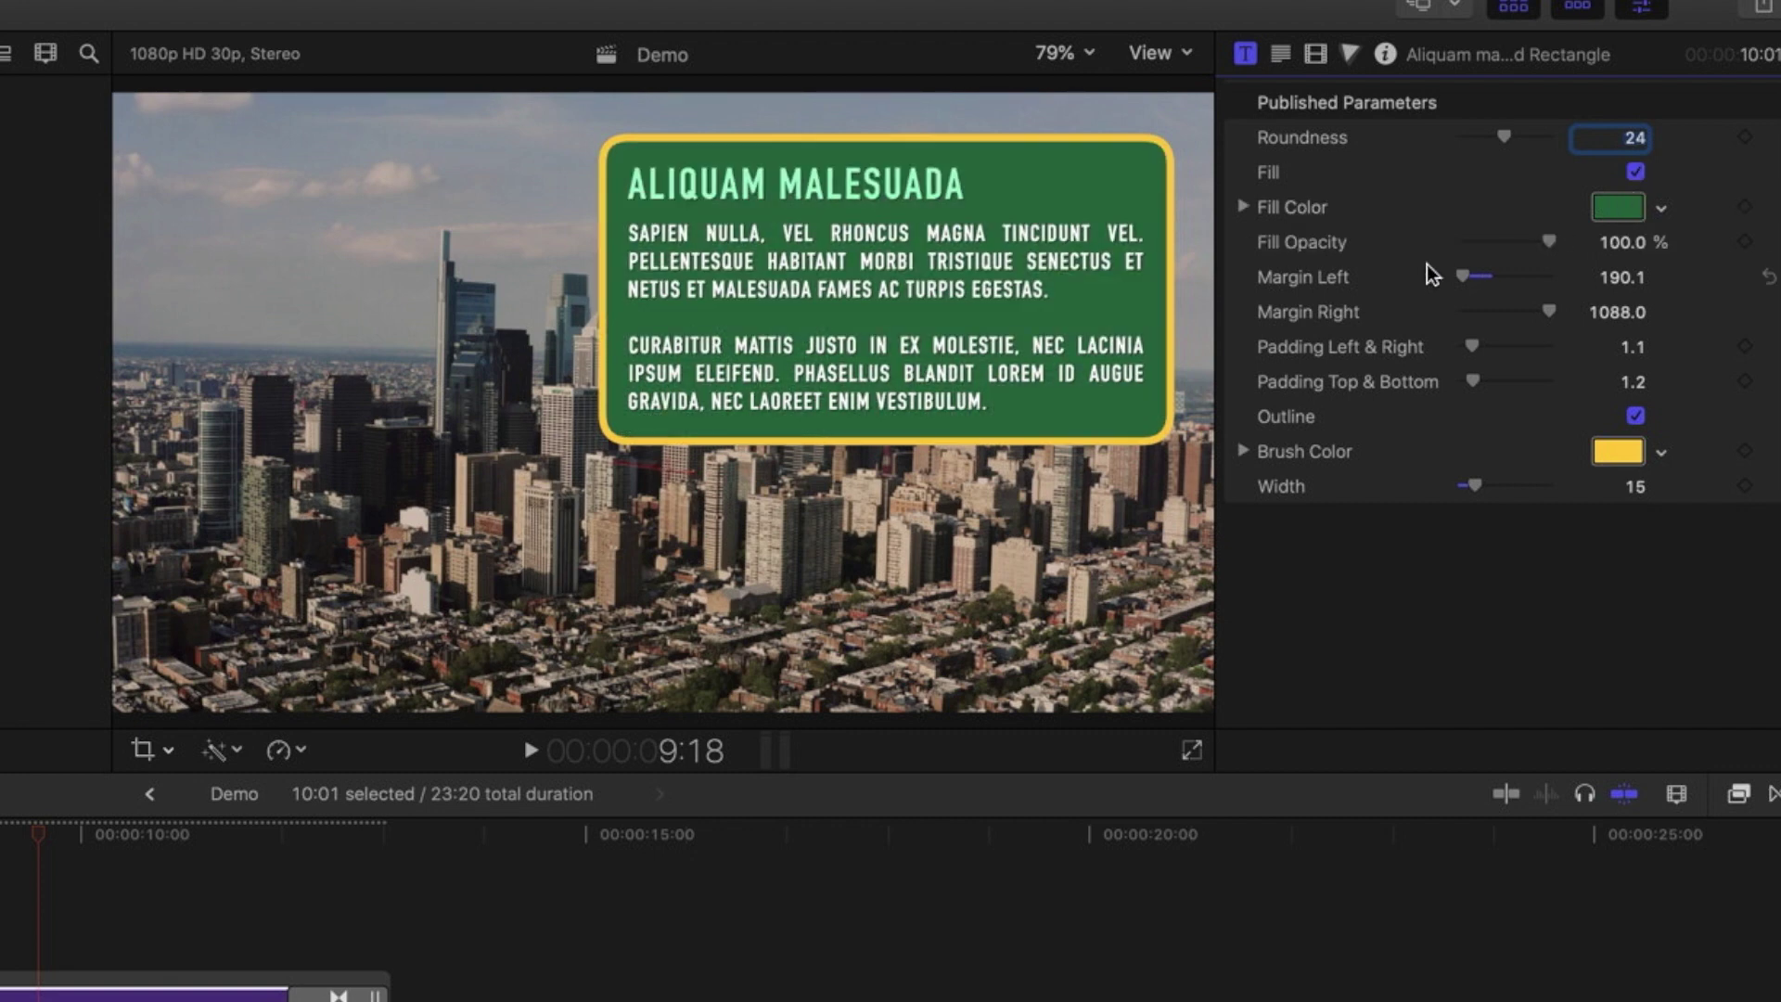
left_click_drag(1484, 288, 1475, 386)
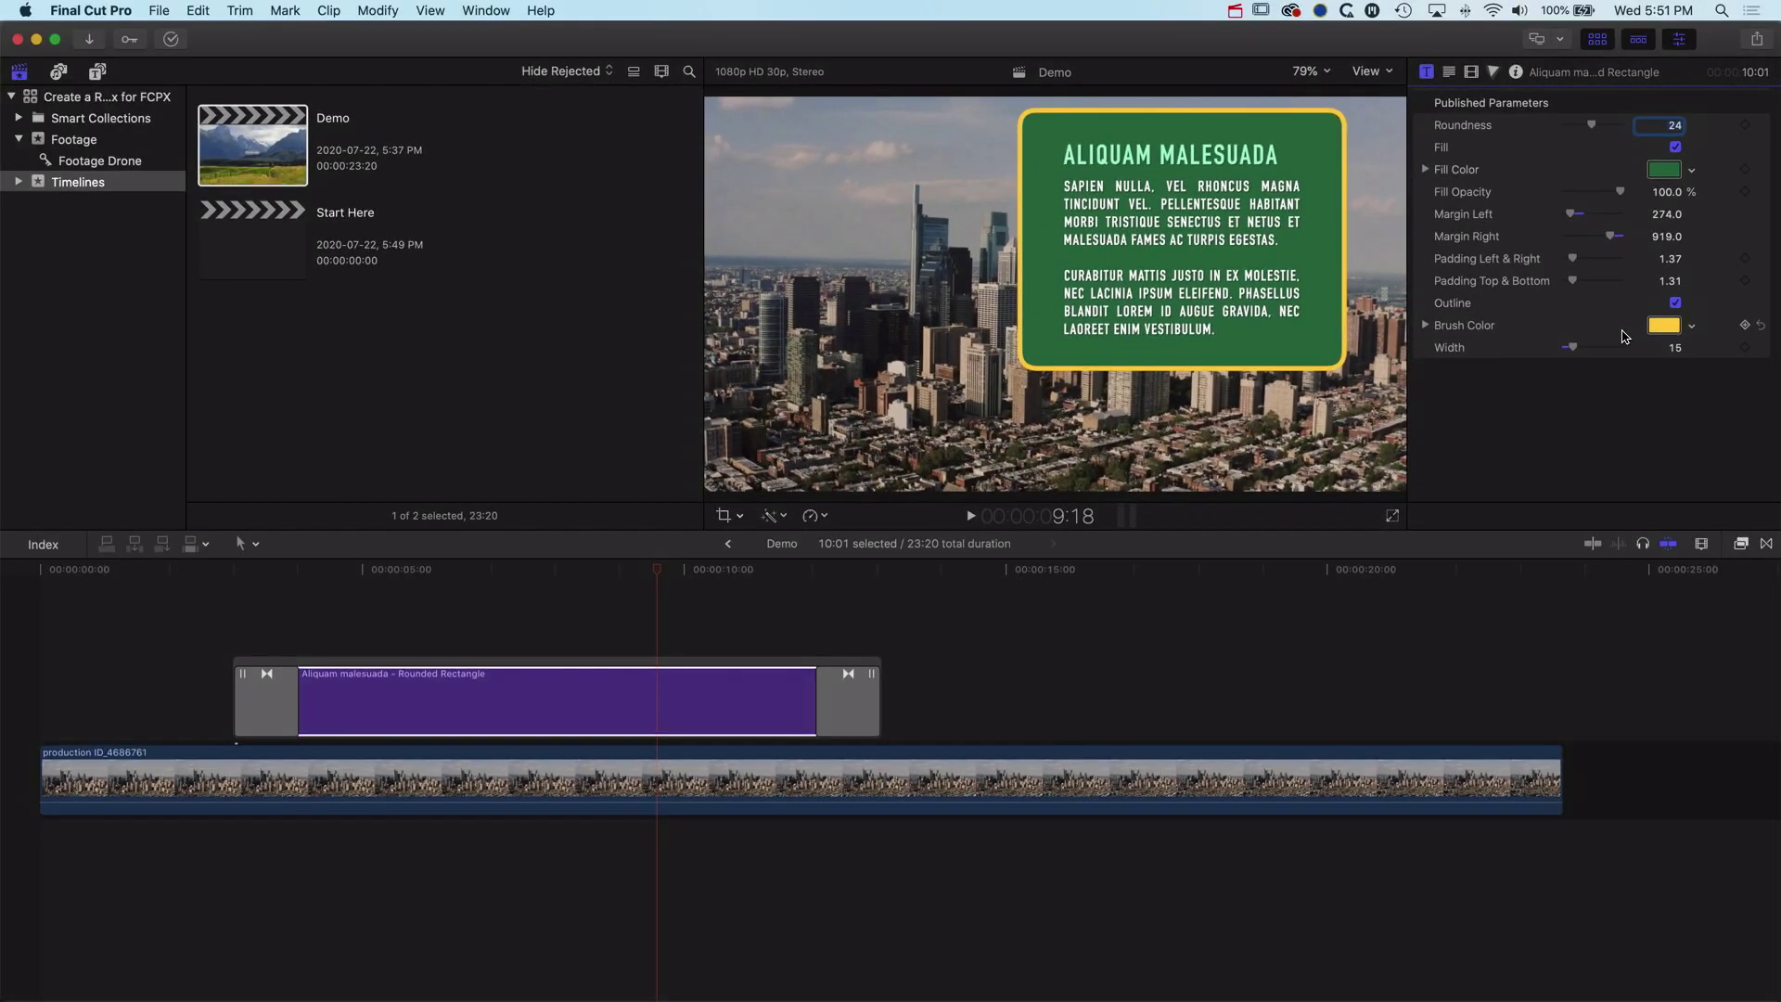
Switch to Motion and create a new blank Final Cut Title project at Broadcast HD 1080, 29.97 fps
key("super+Tab")
key("super+Tab")
key("super+Tab")
key("super+Tab")
key("super+Tab")
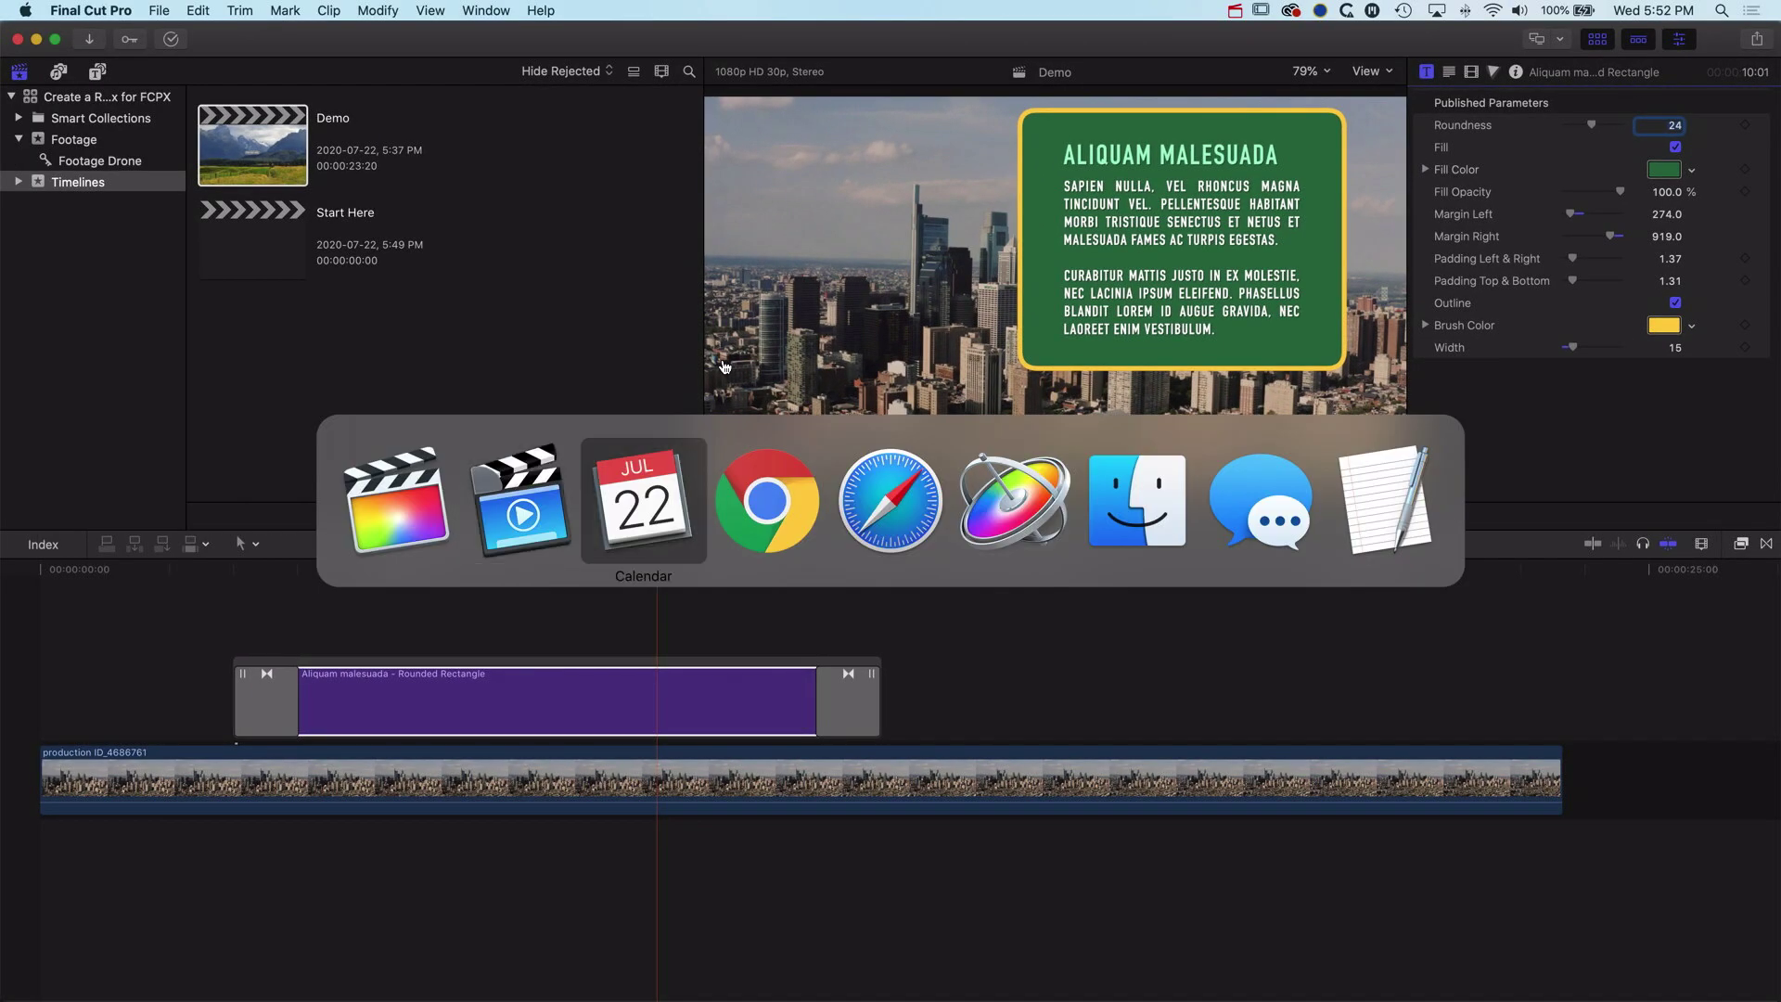
key("super+n")
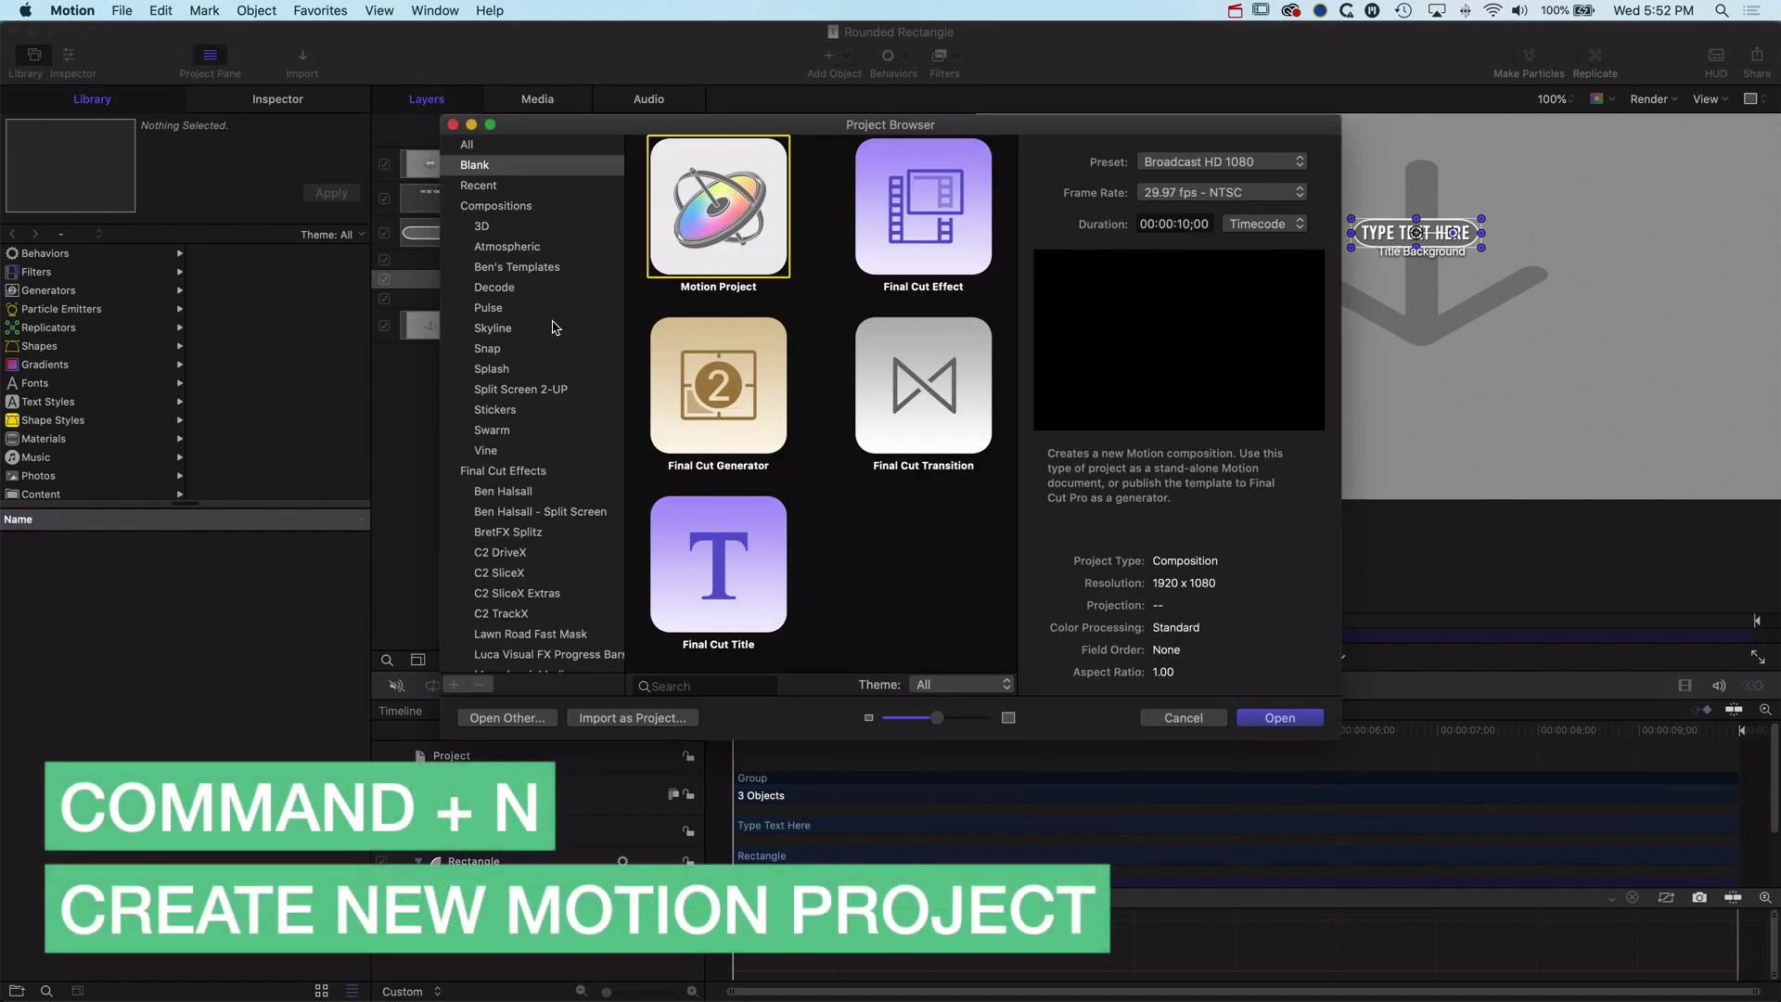
left_click(721, 603)
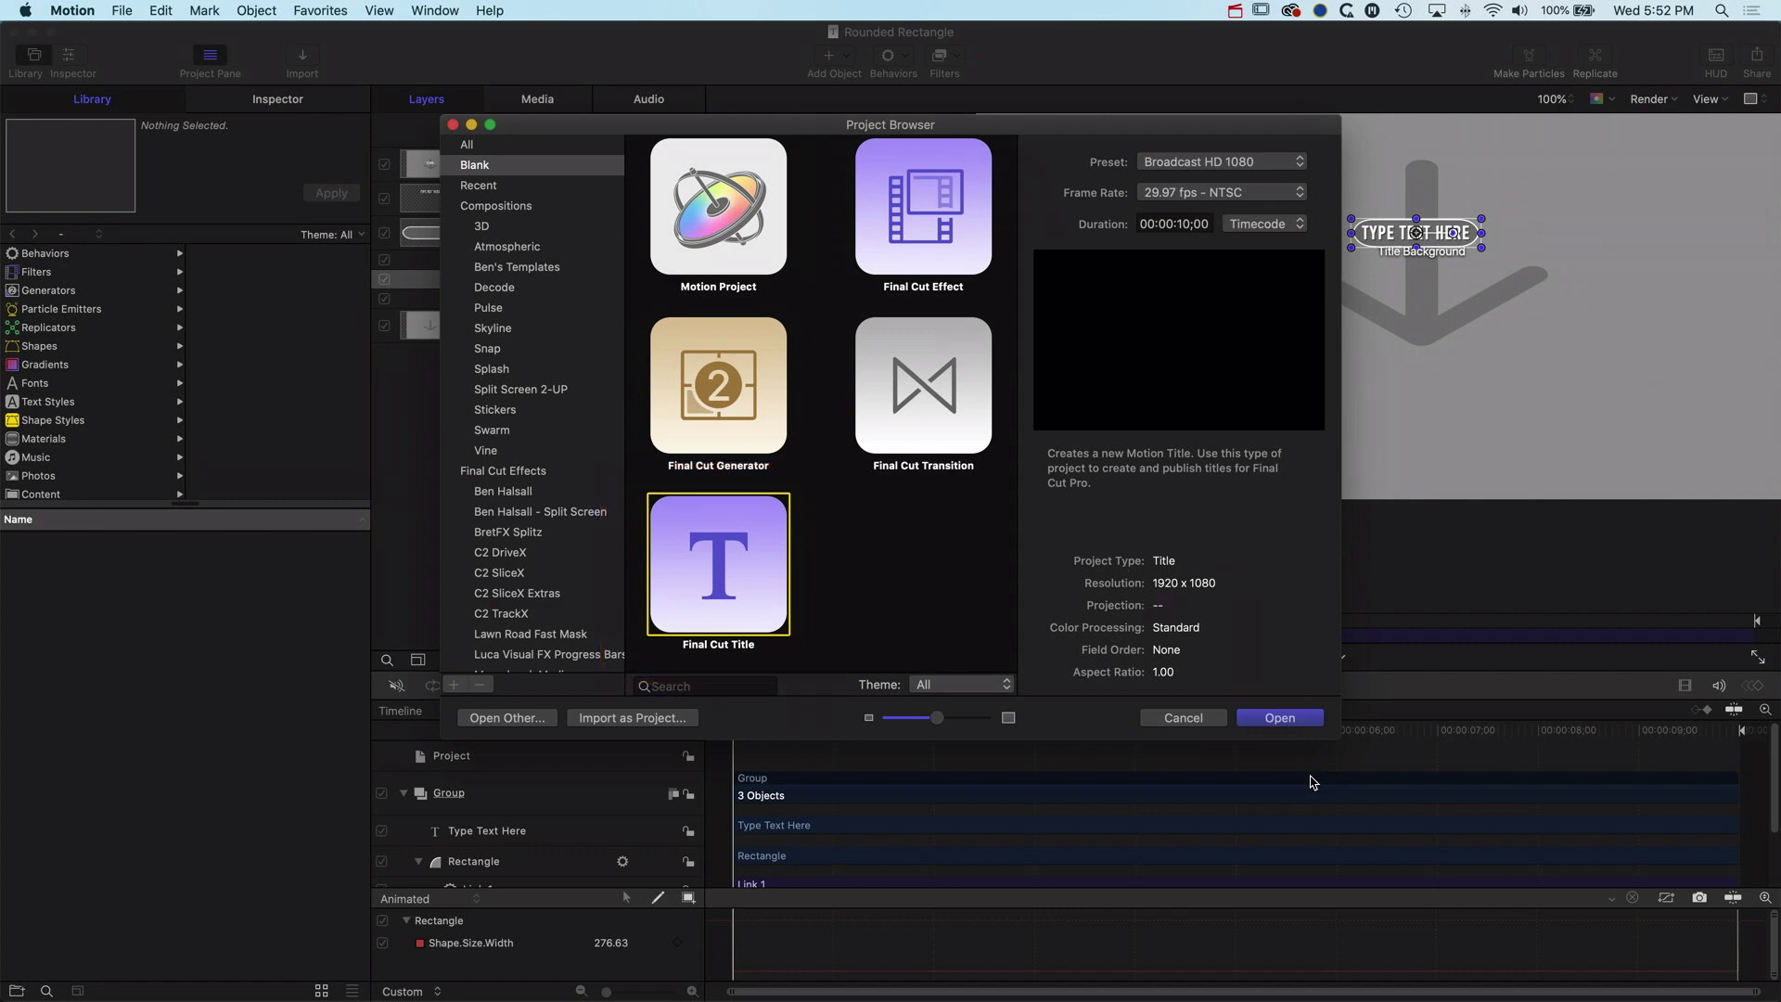
left_click(1297, 719)
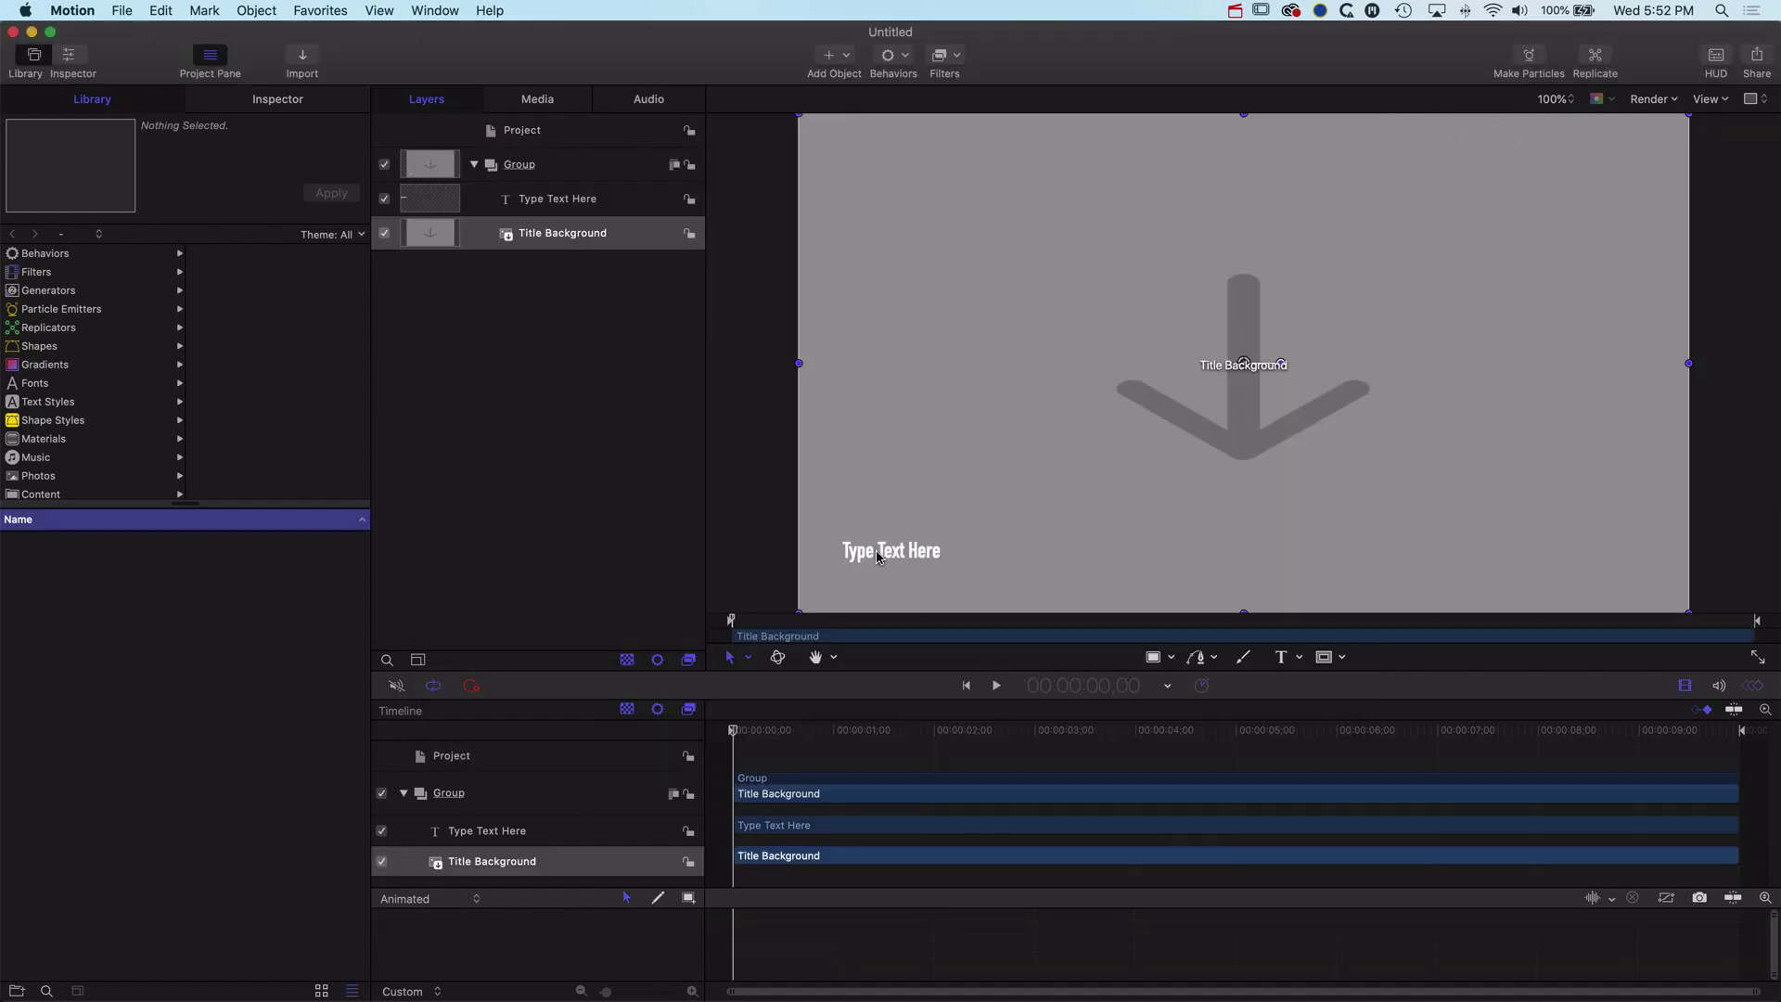
Move the Type Text Here layer to the canvas centre at X 0, Y 0 and centre-align its text
left_click(782, 829)
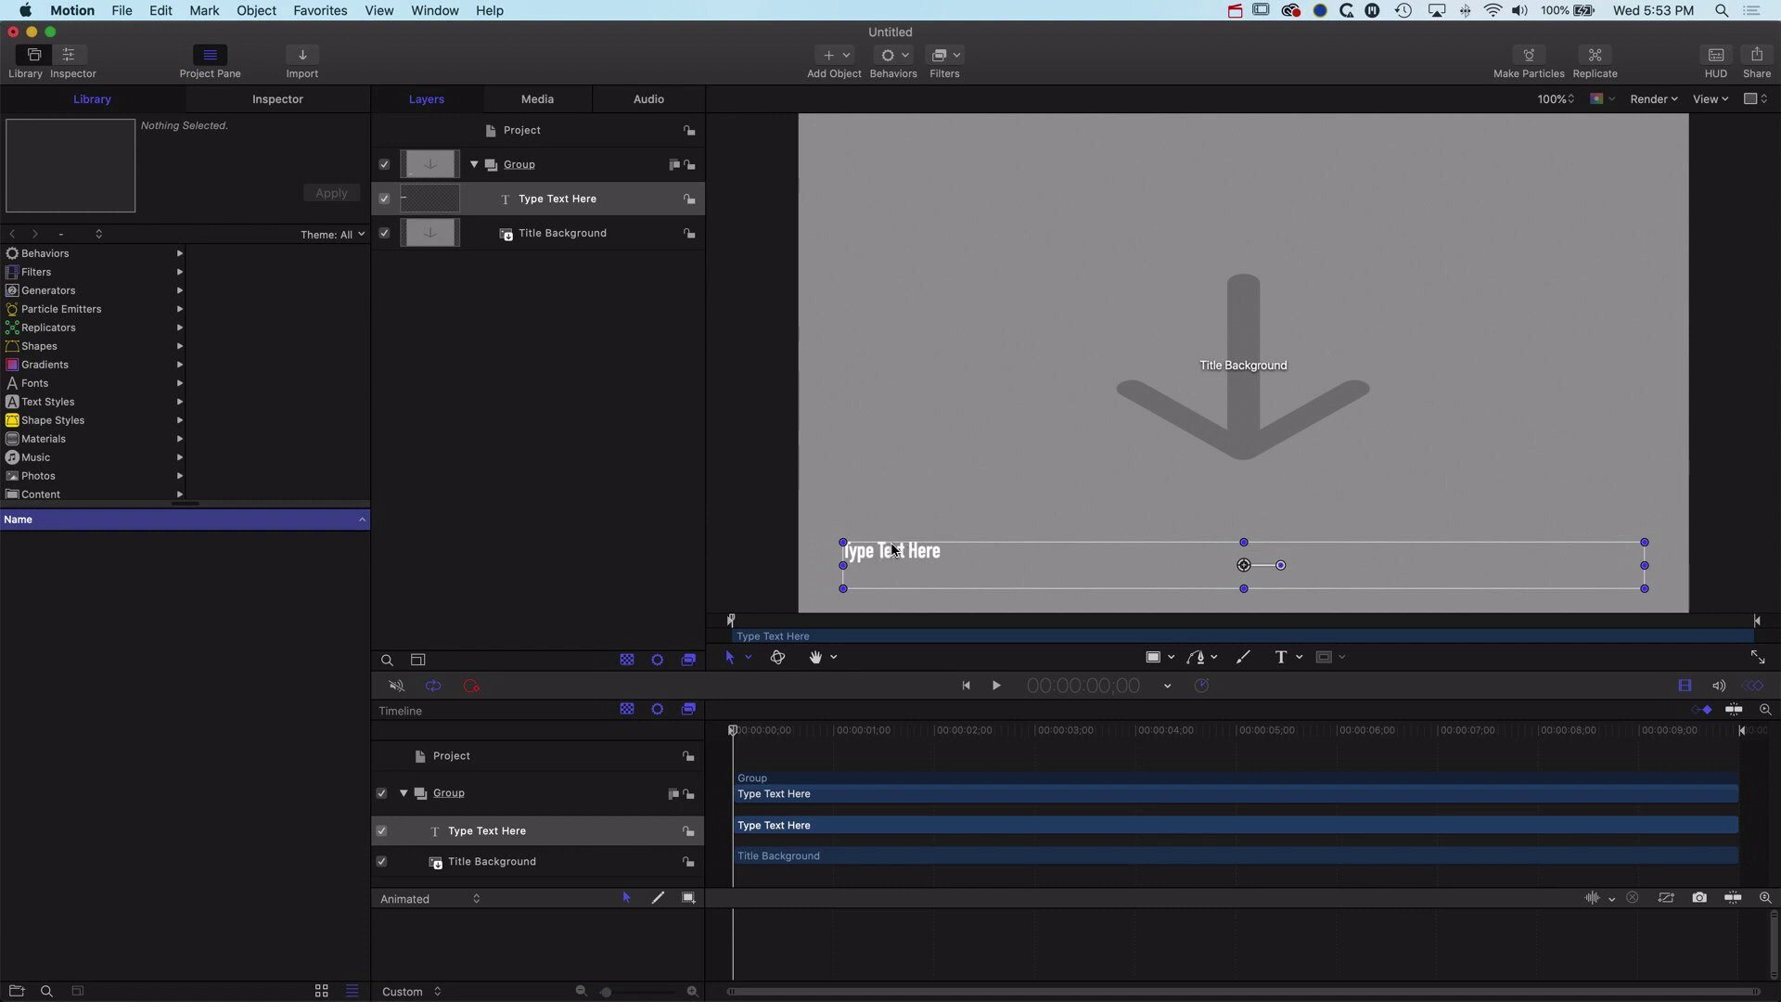
left_click_drag(1251, 573, 1247, 372)
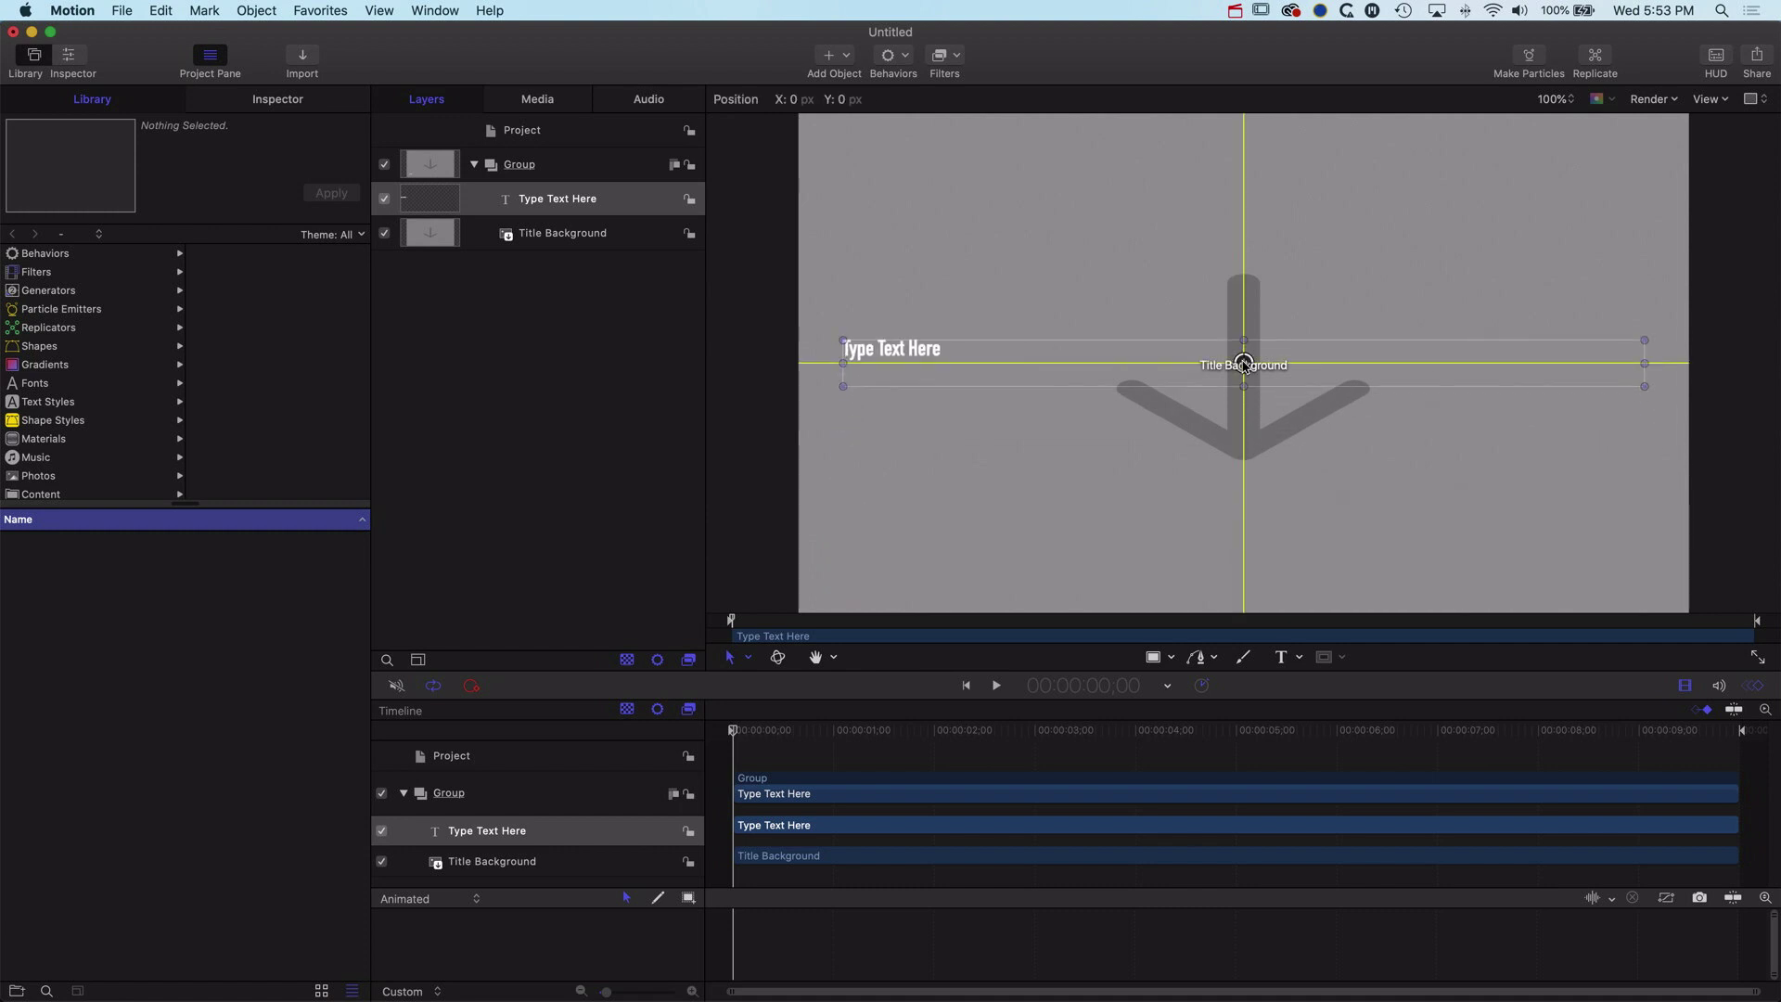
double_click(935, 360)
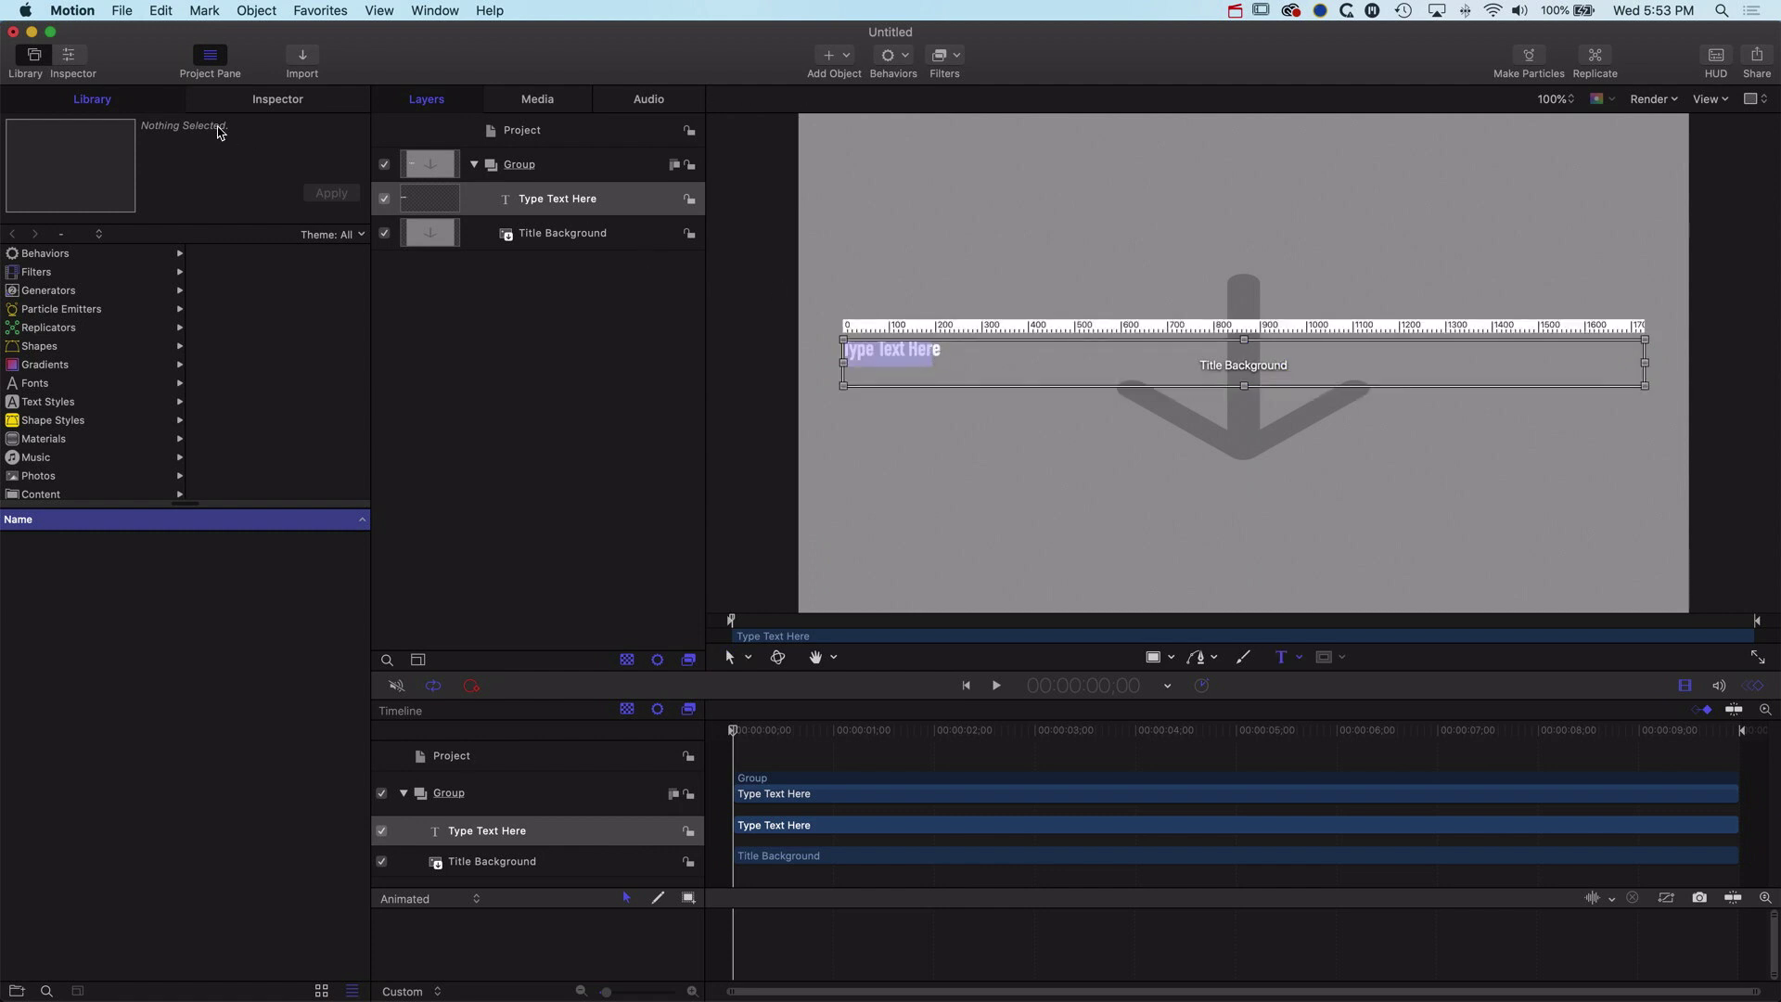
left_click(241, 109)
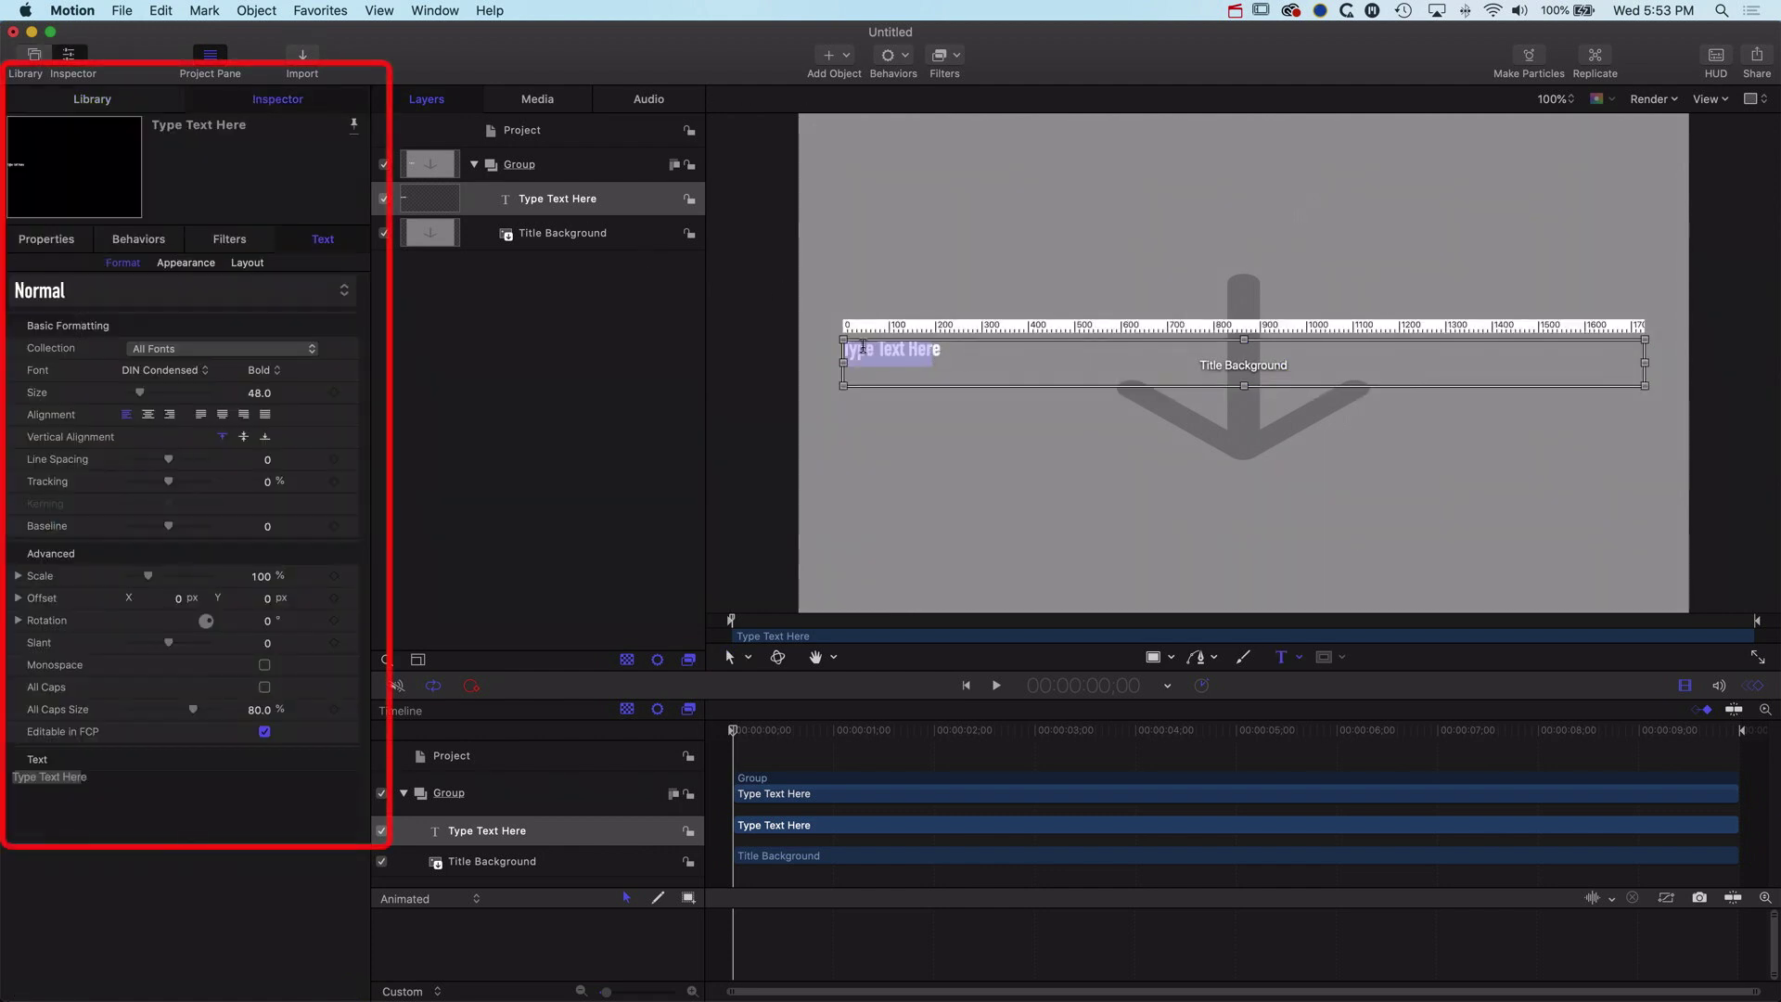
left_click(148, 416)
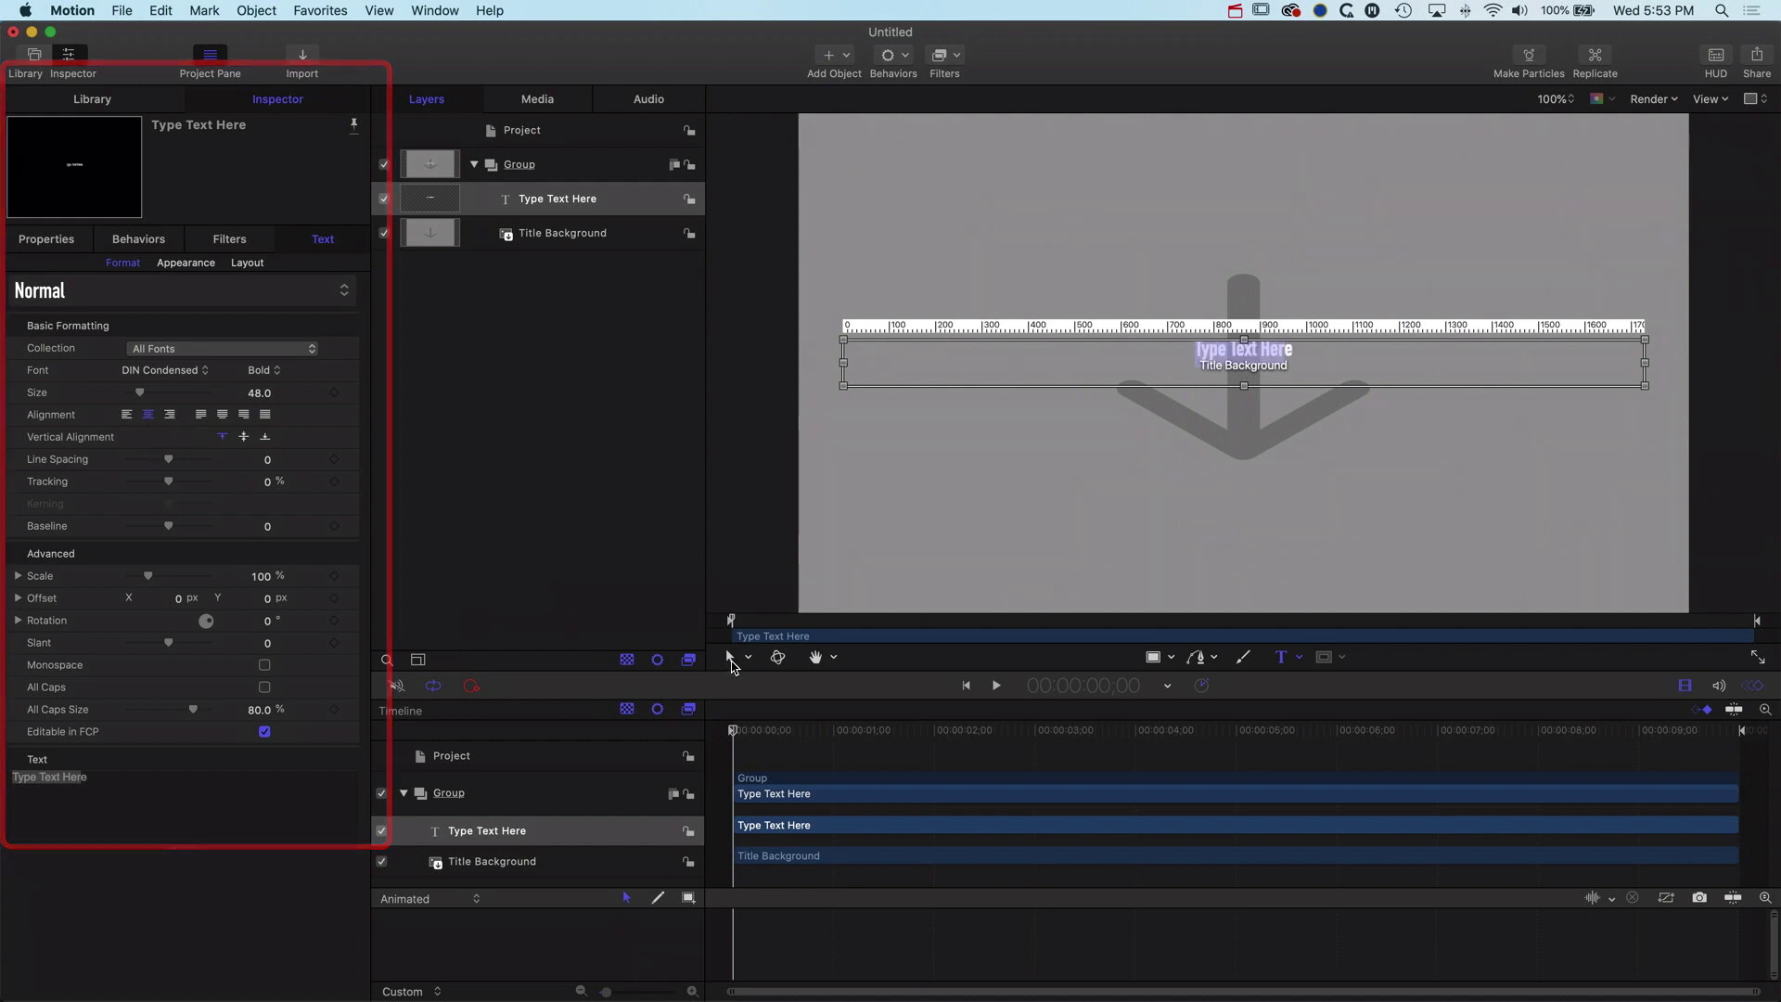
left_click(731, 660)
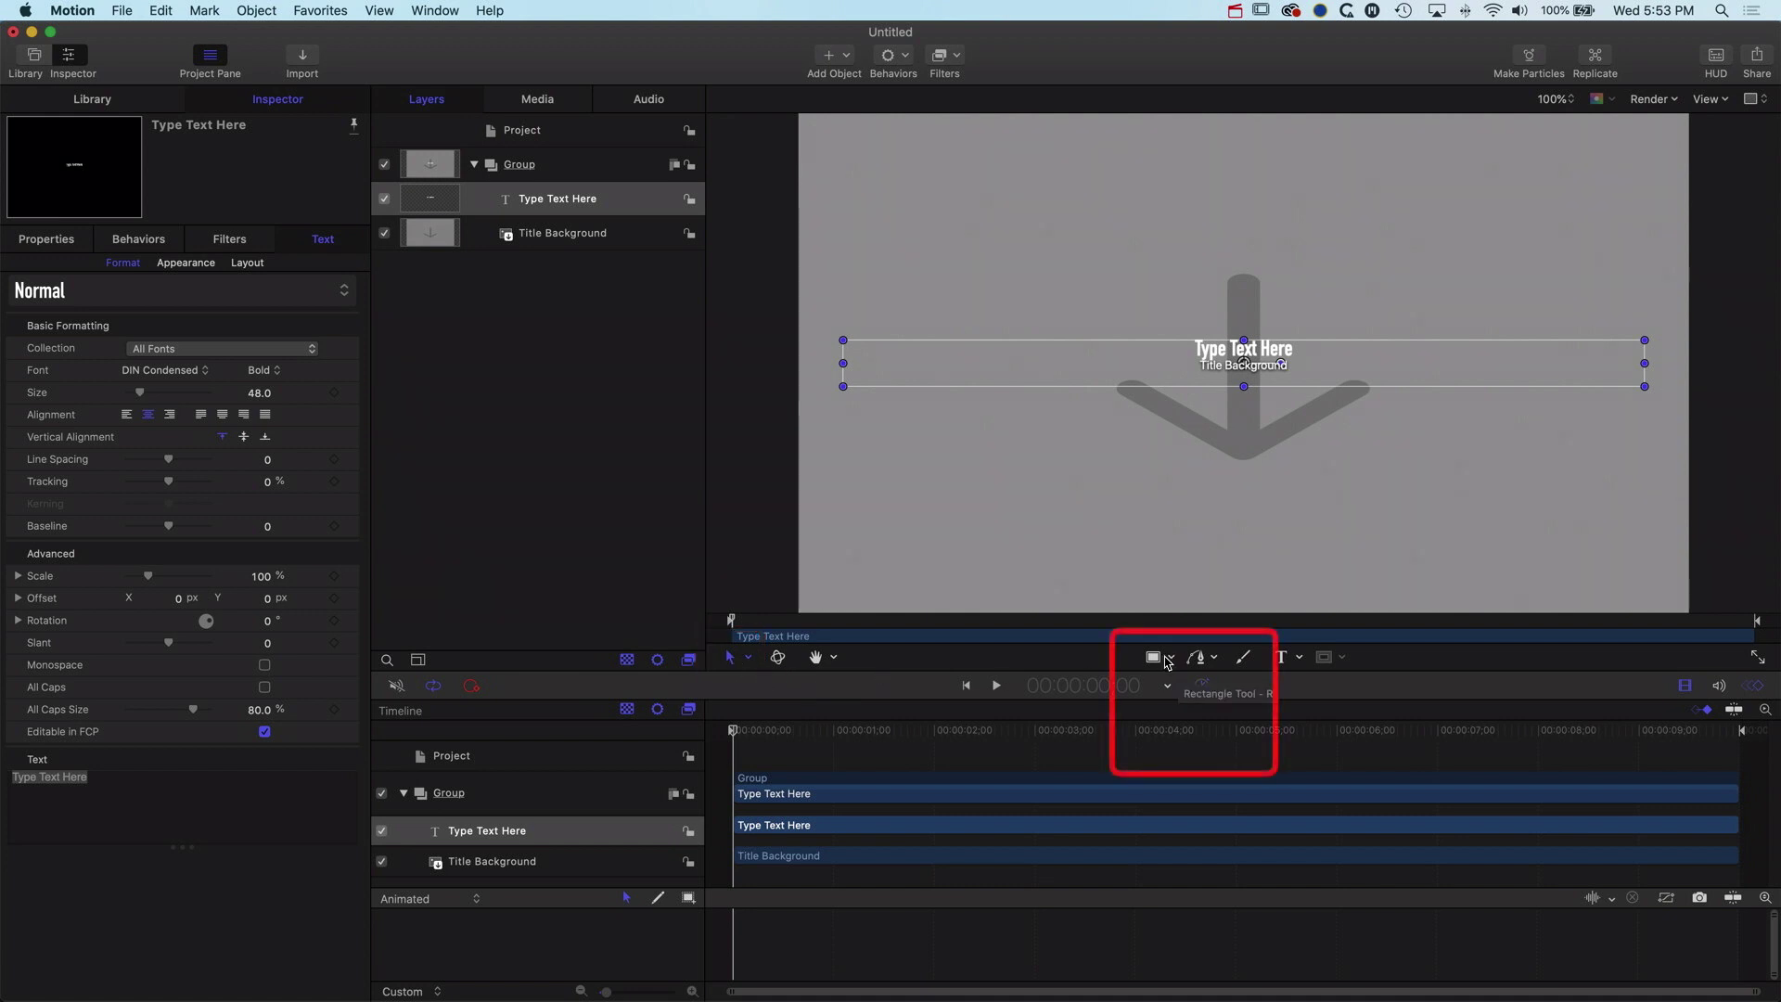
Draw a rectangle over the text in the middle of the canvas and fill it with green 58BF8F
left_click(1170, 658)
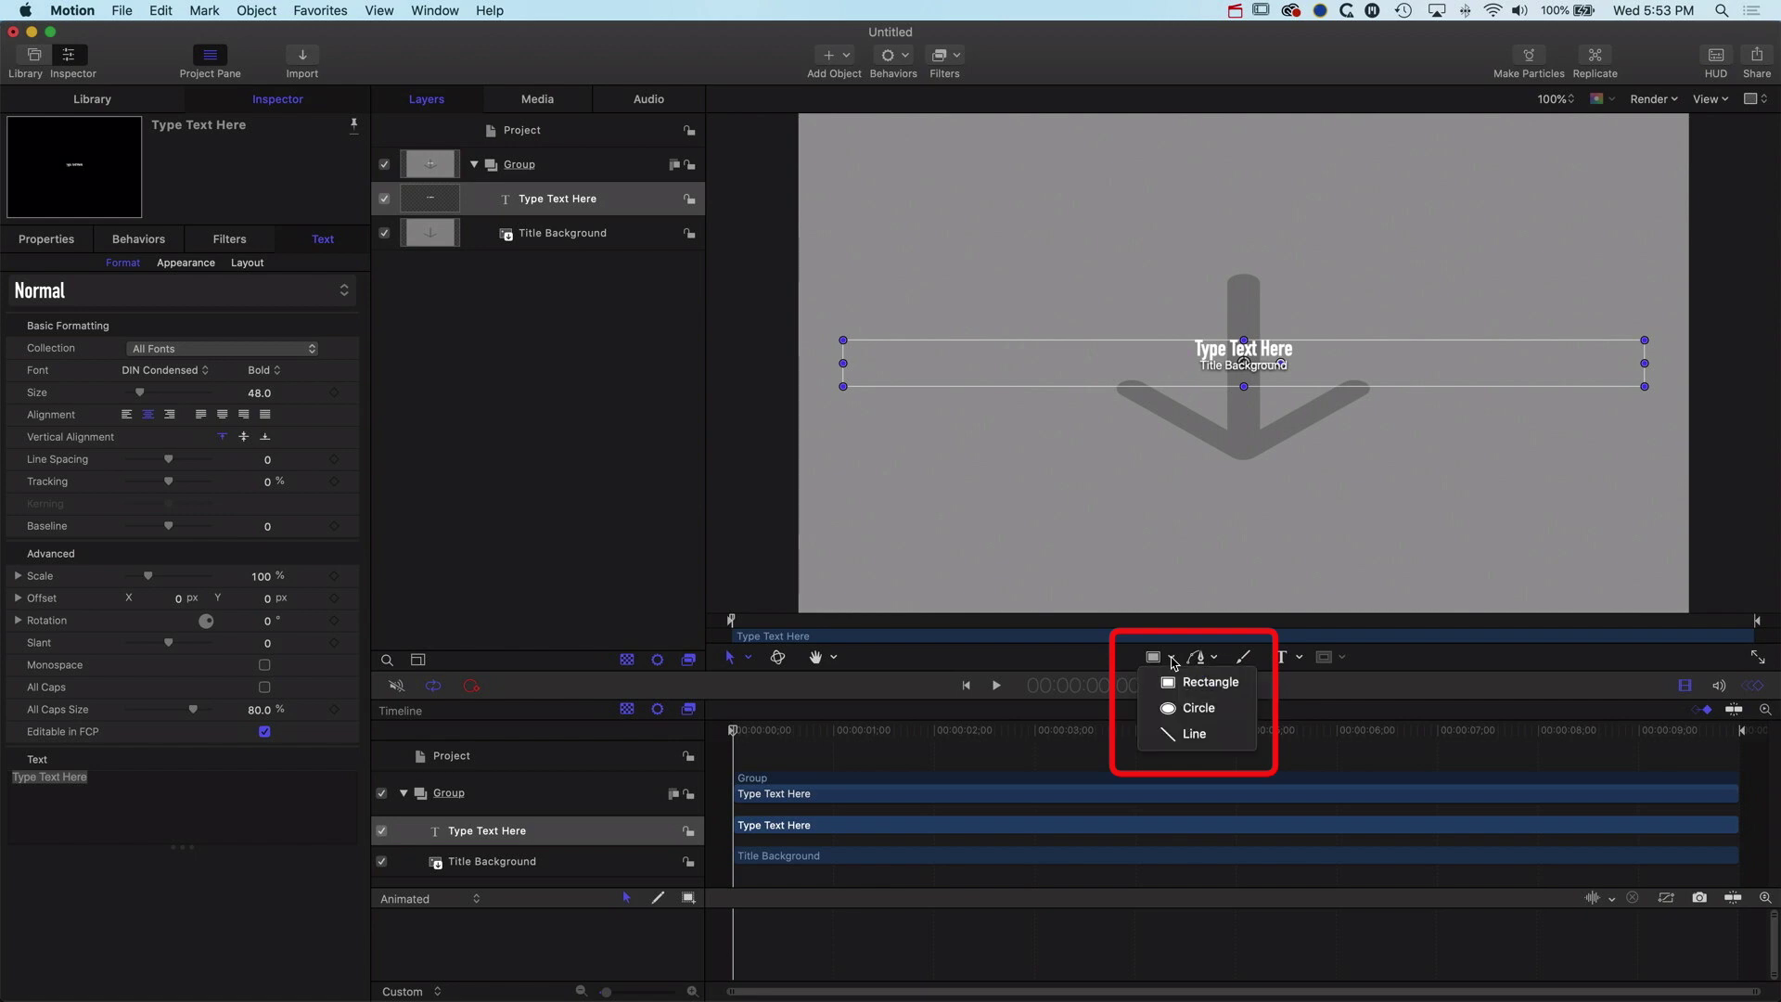
left_click(1182, 682)
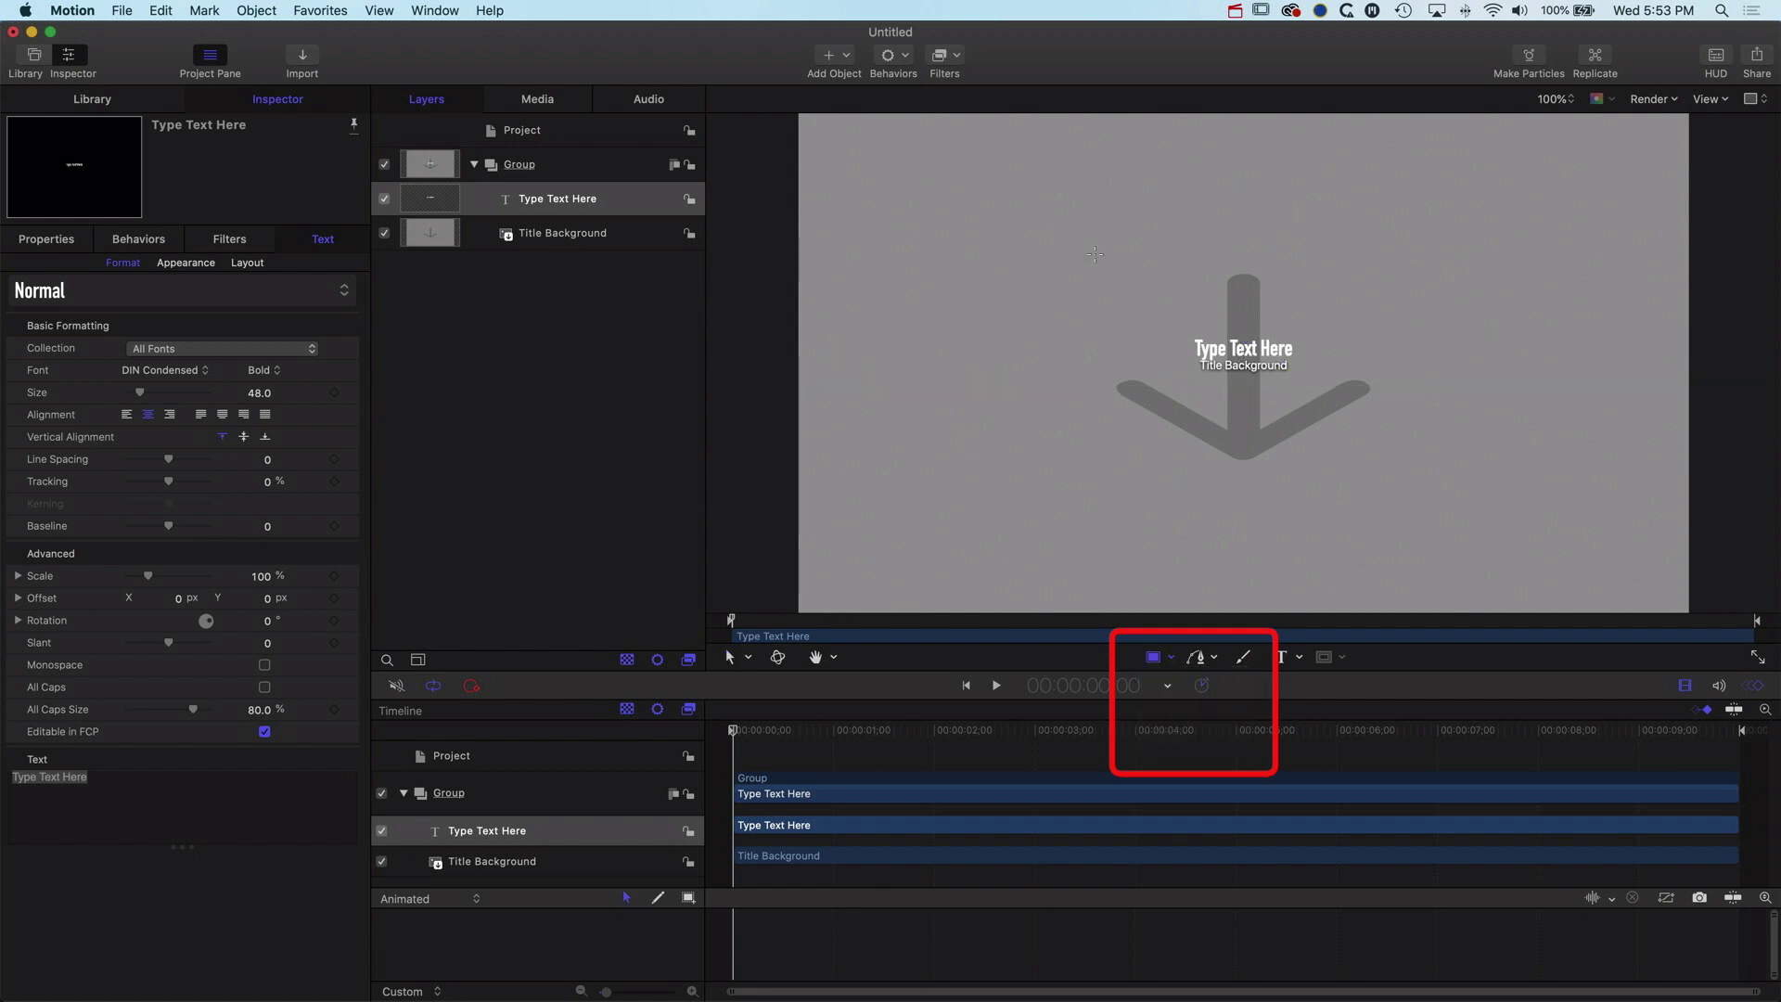
left_click_drag(1110, 268, 1382, 451)
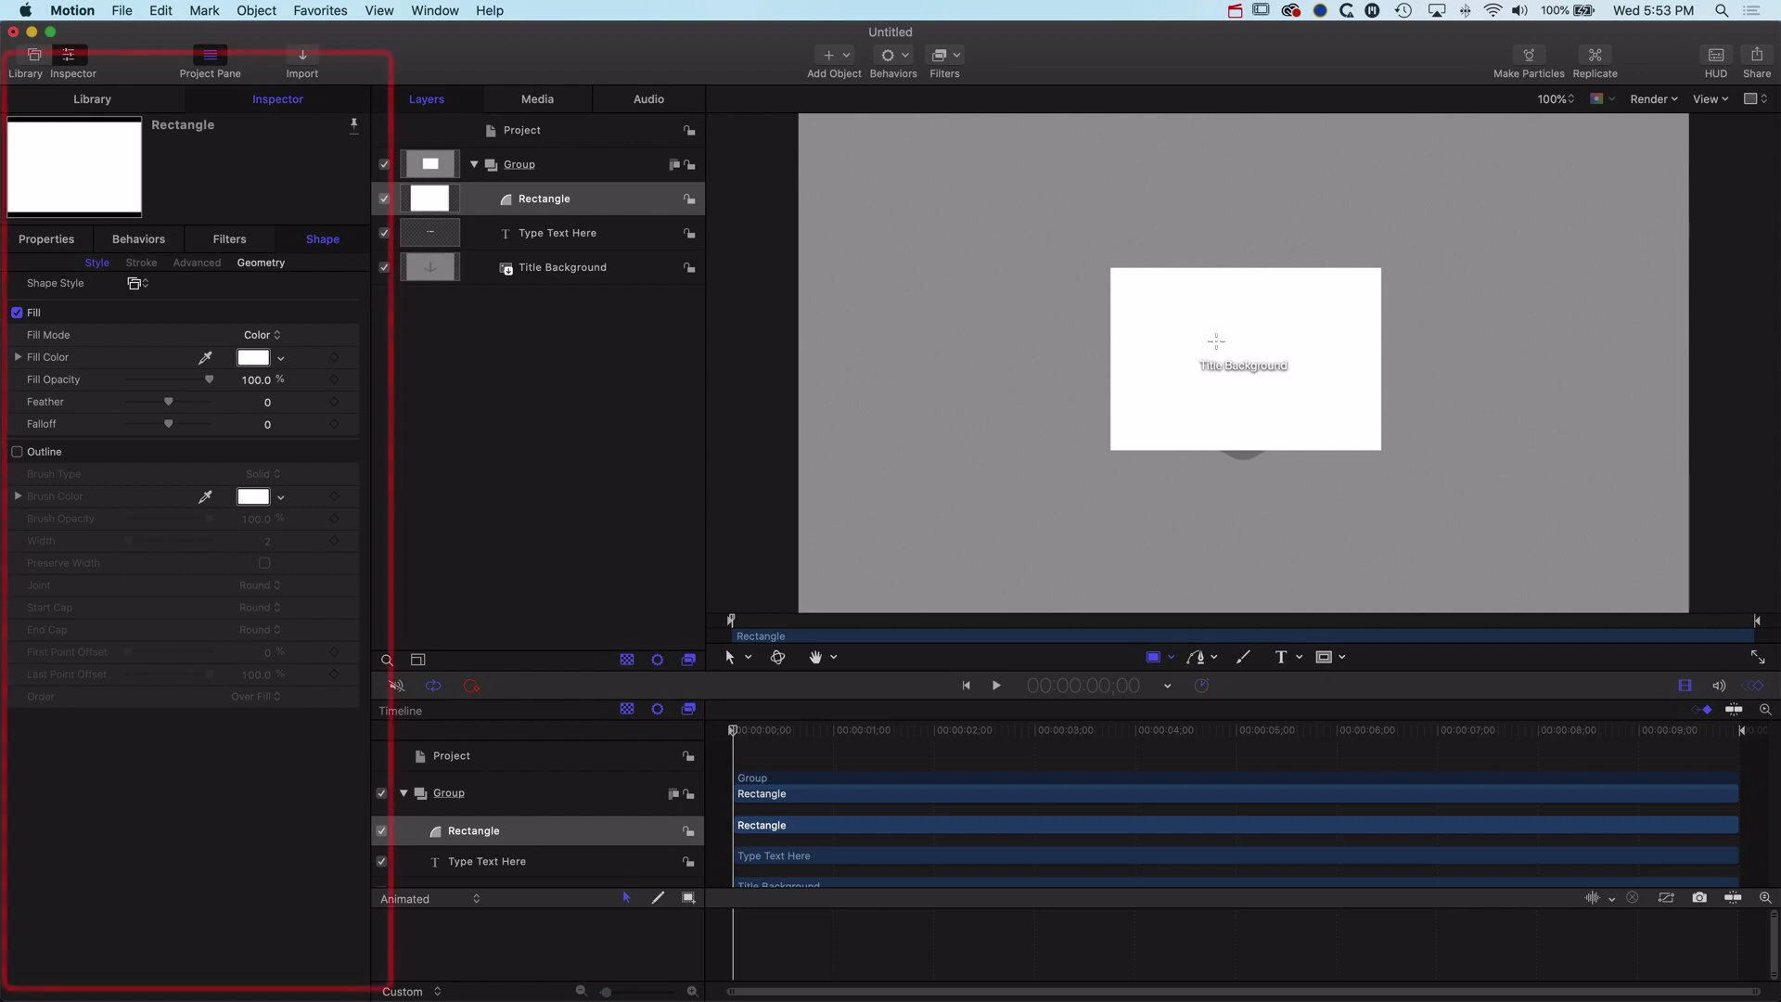
left_click(253, 357)
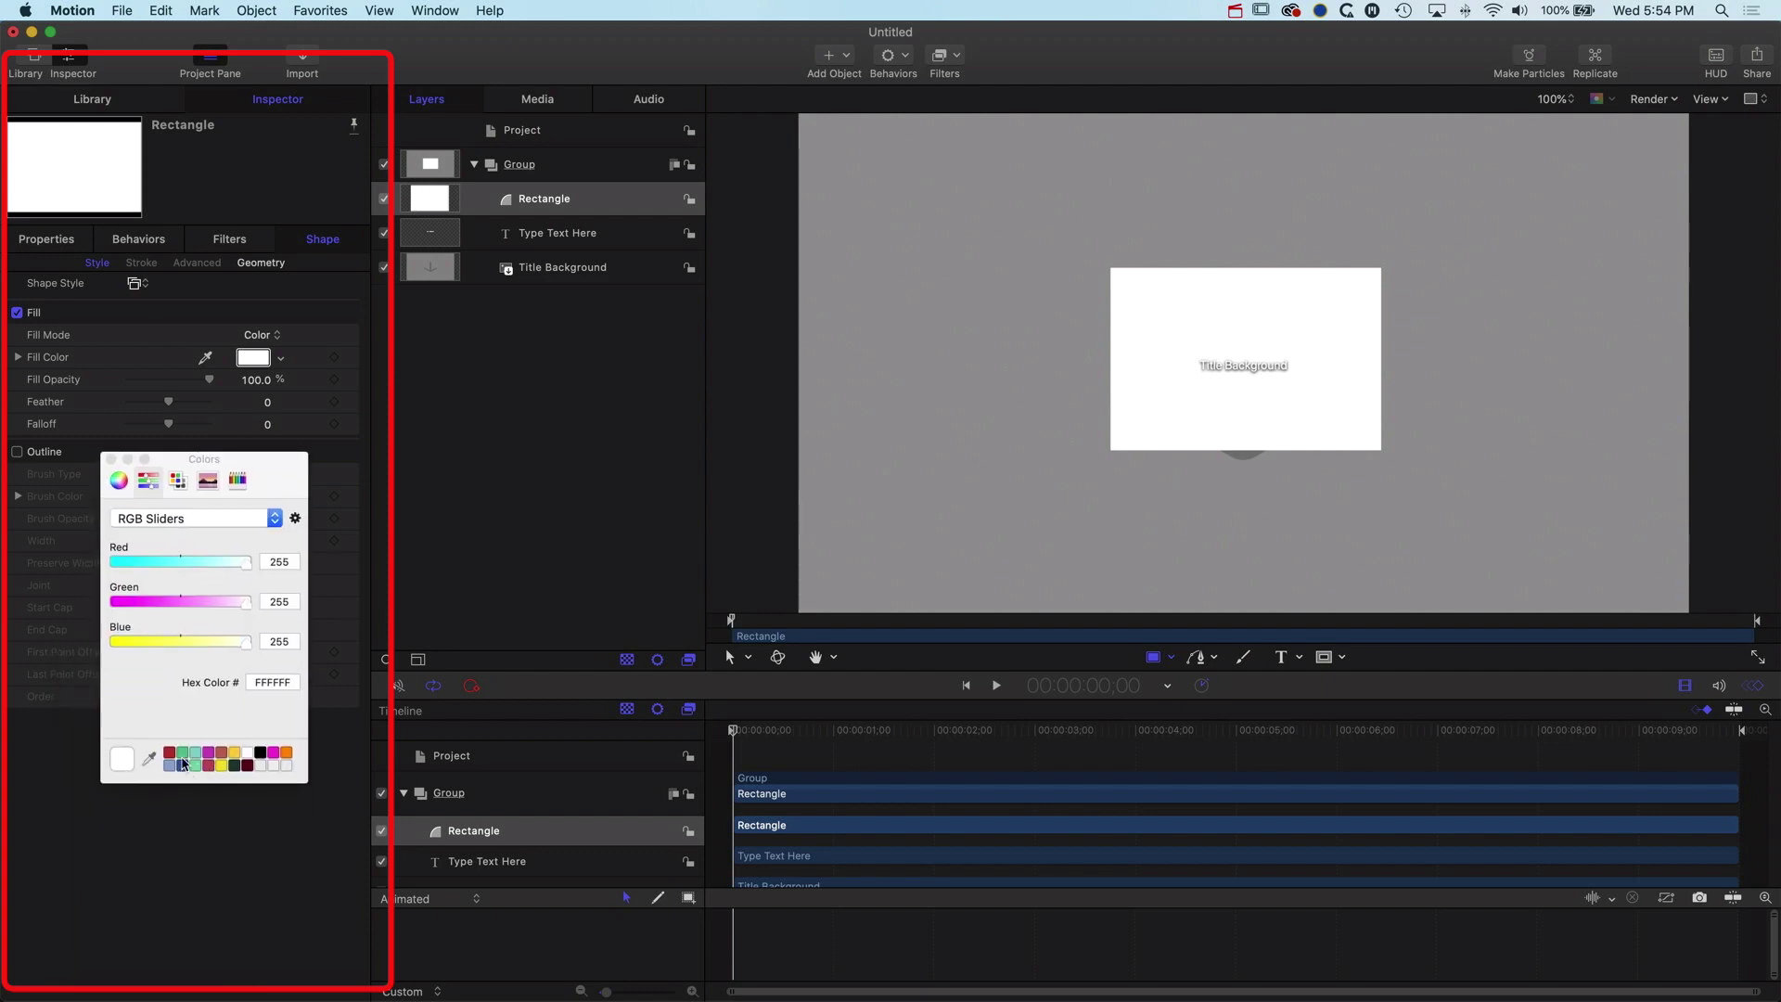
left_click(183, 758)
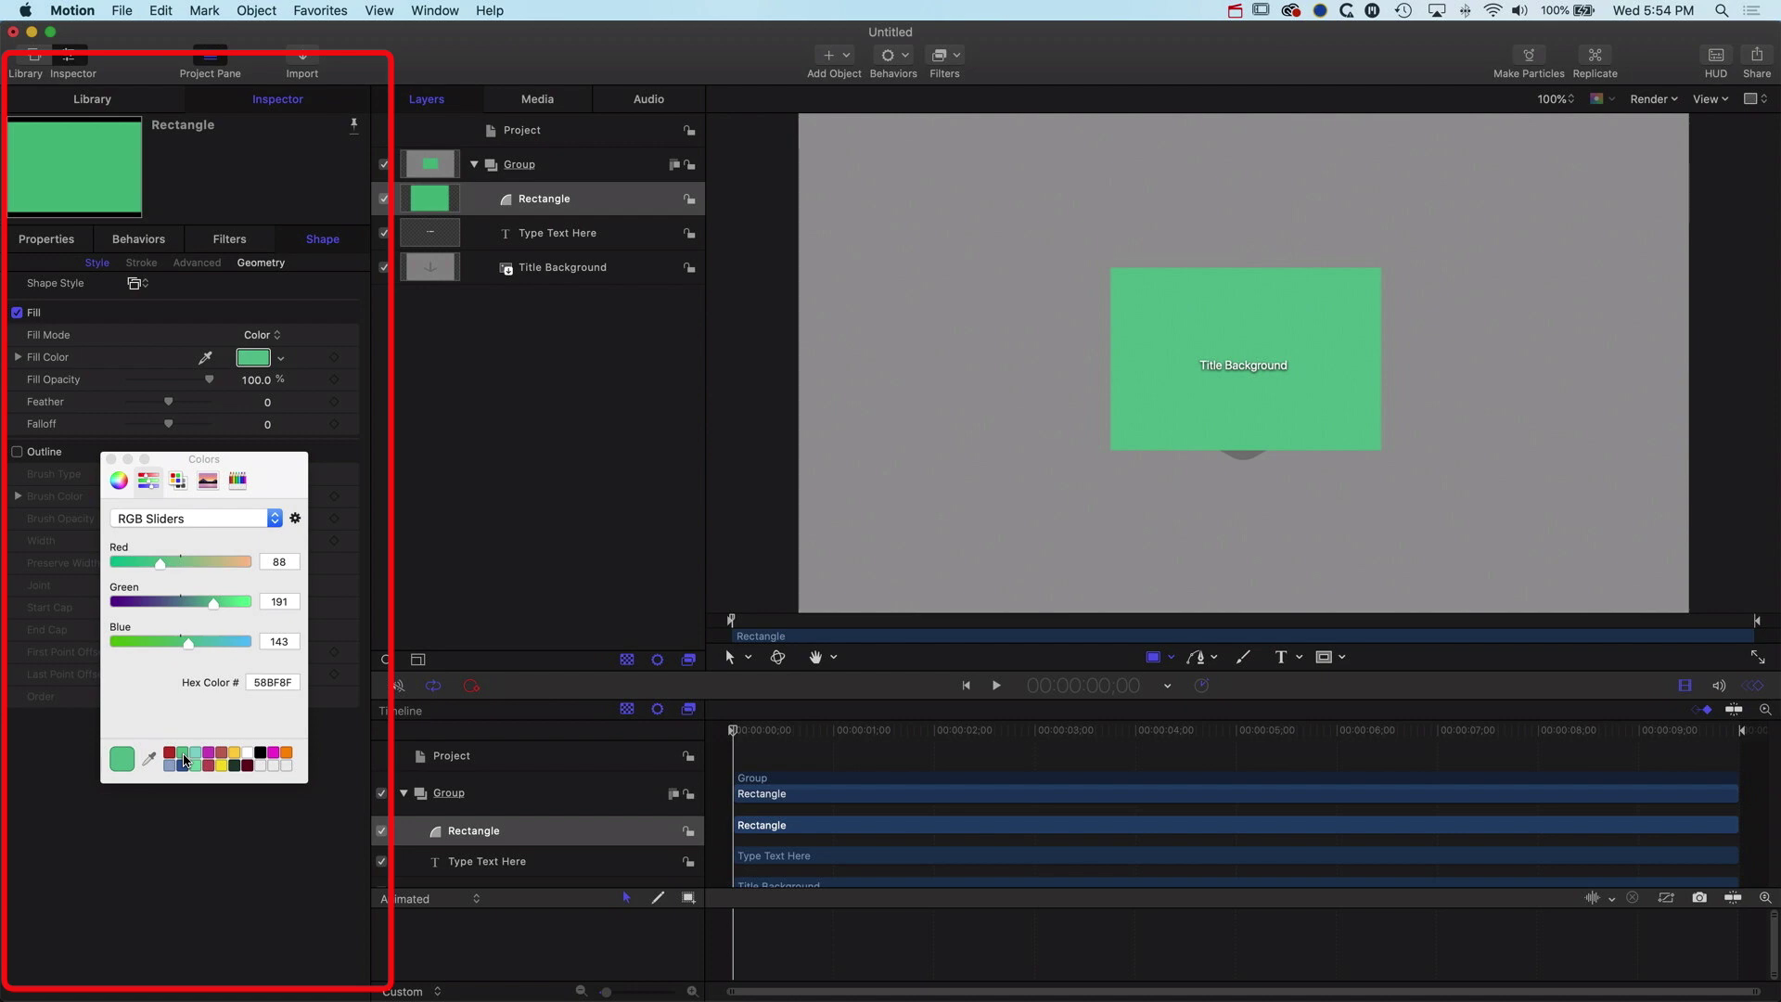
Place the rectangle layer directly beneath the Type Text Here layer and close the Colors window
scroll(461, 816, "down", 1)
left_click(461, 813)
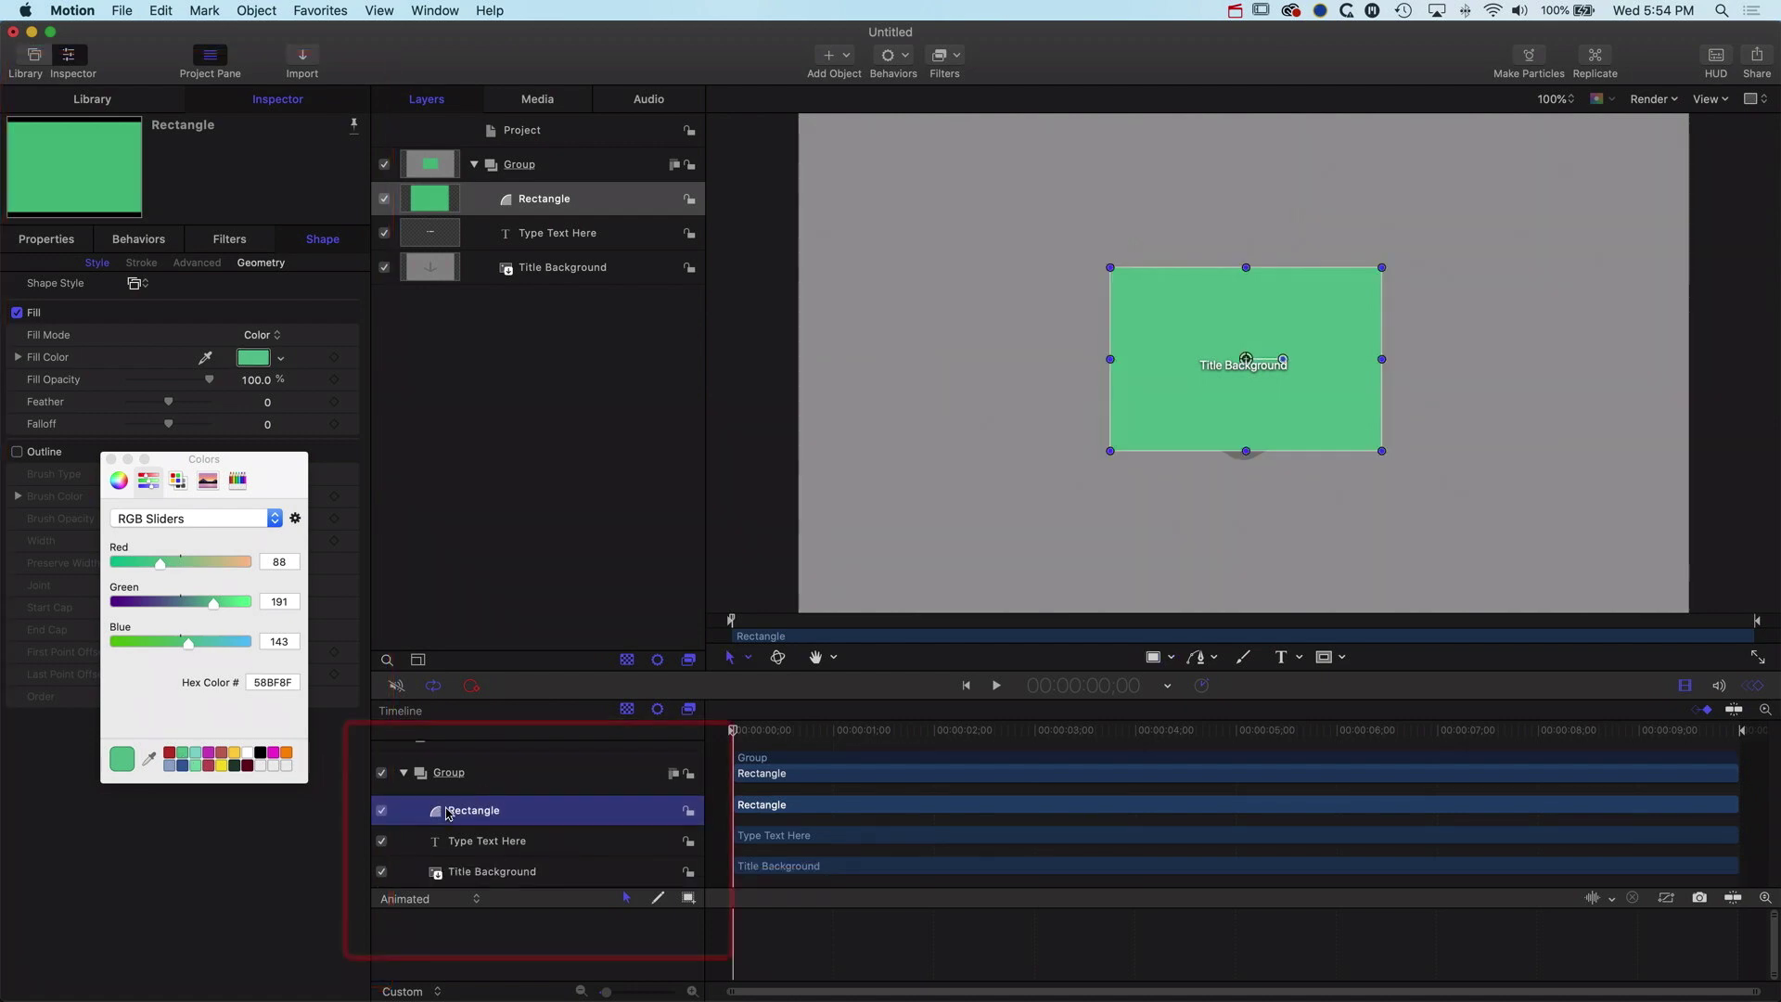
left_click_drag(461, 817, 462, 852)
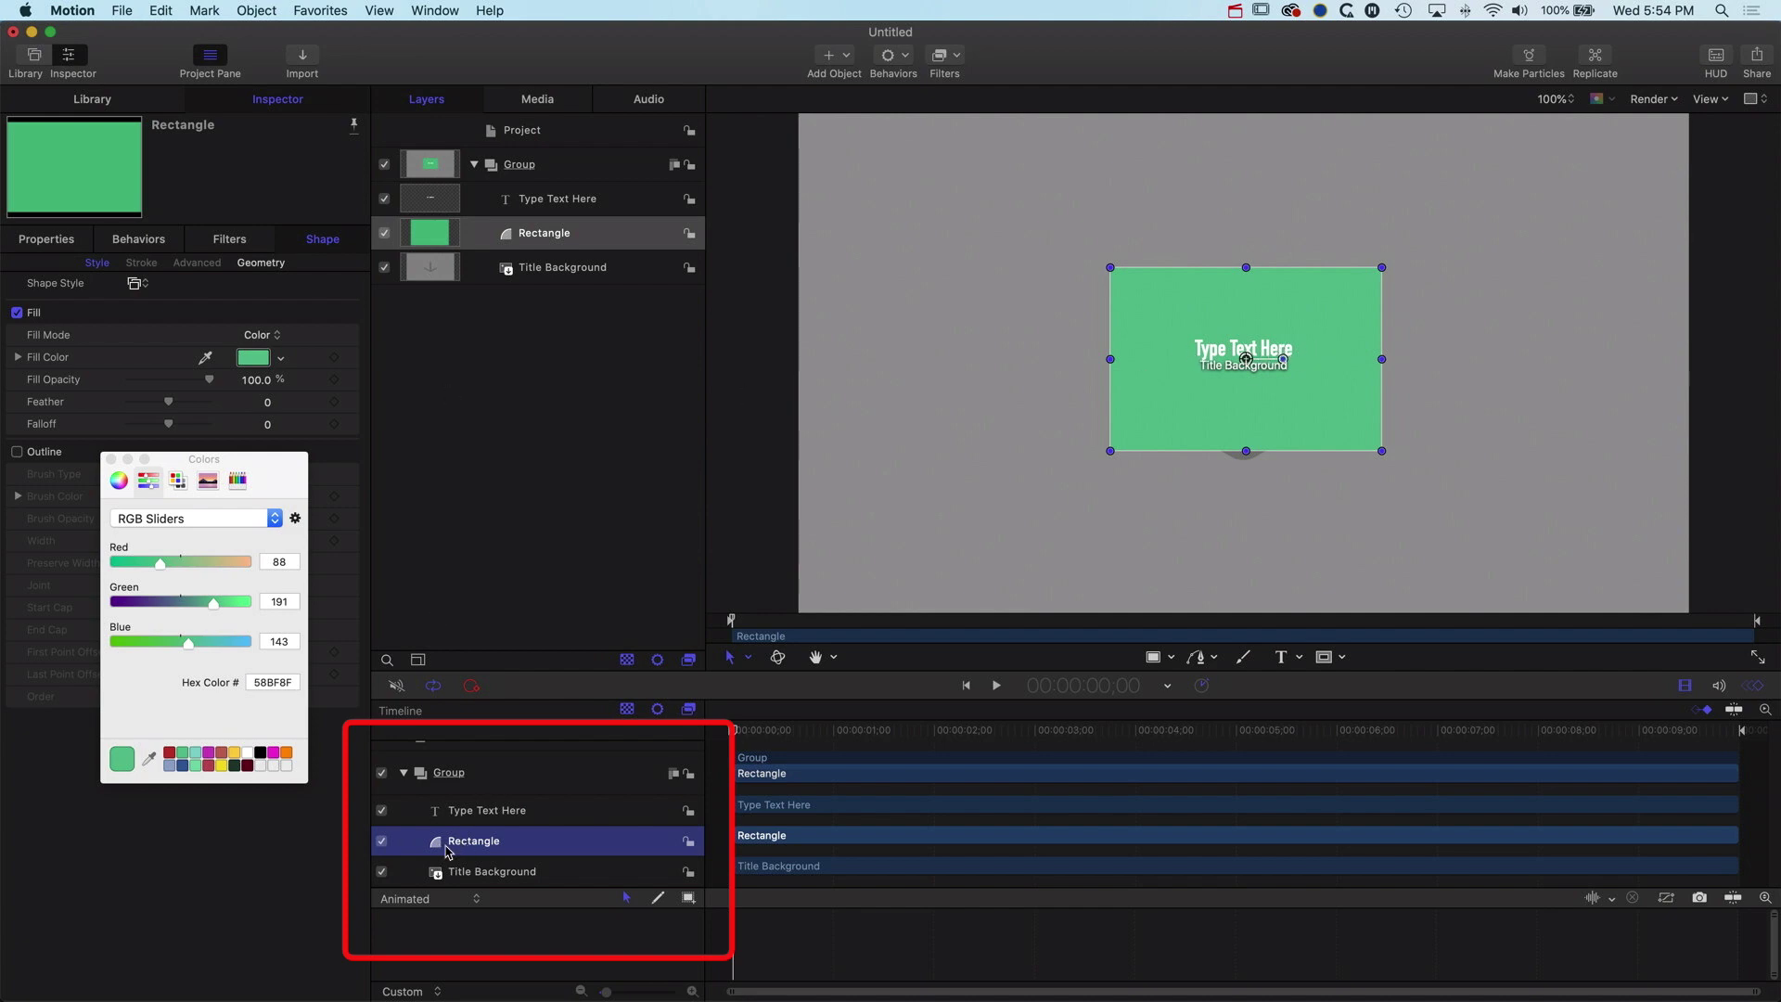
left_click(111, 459)
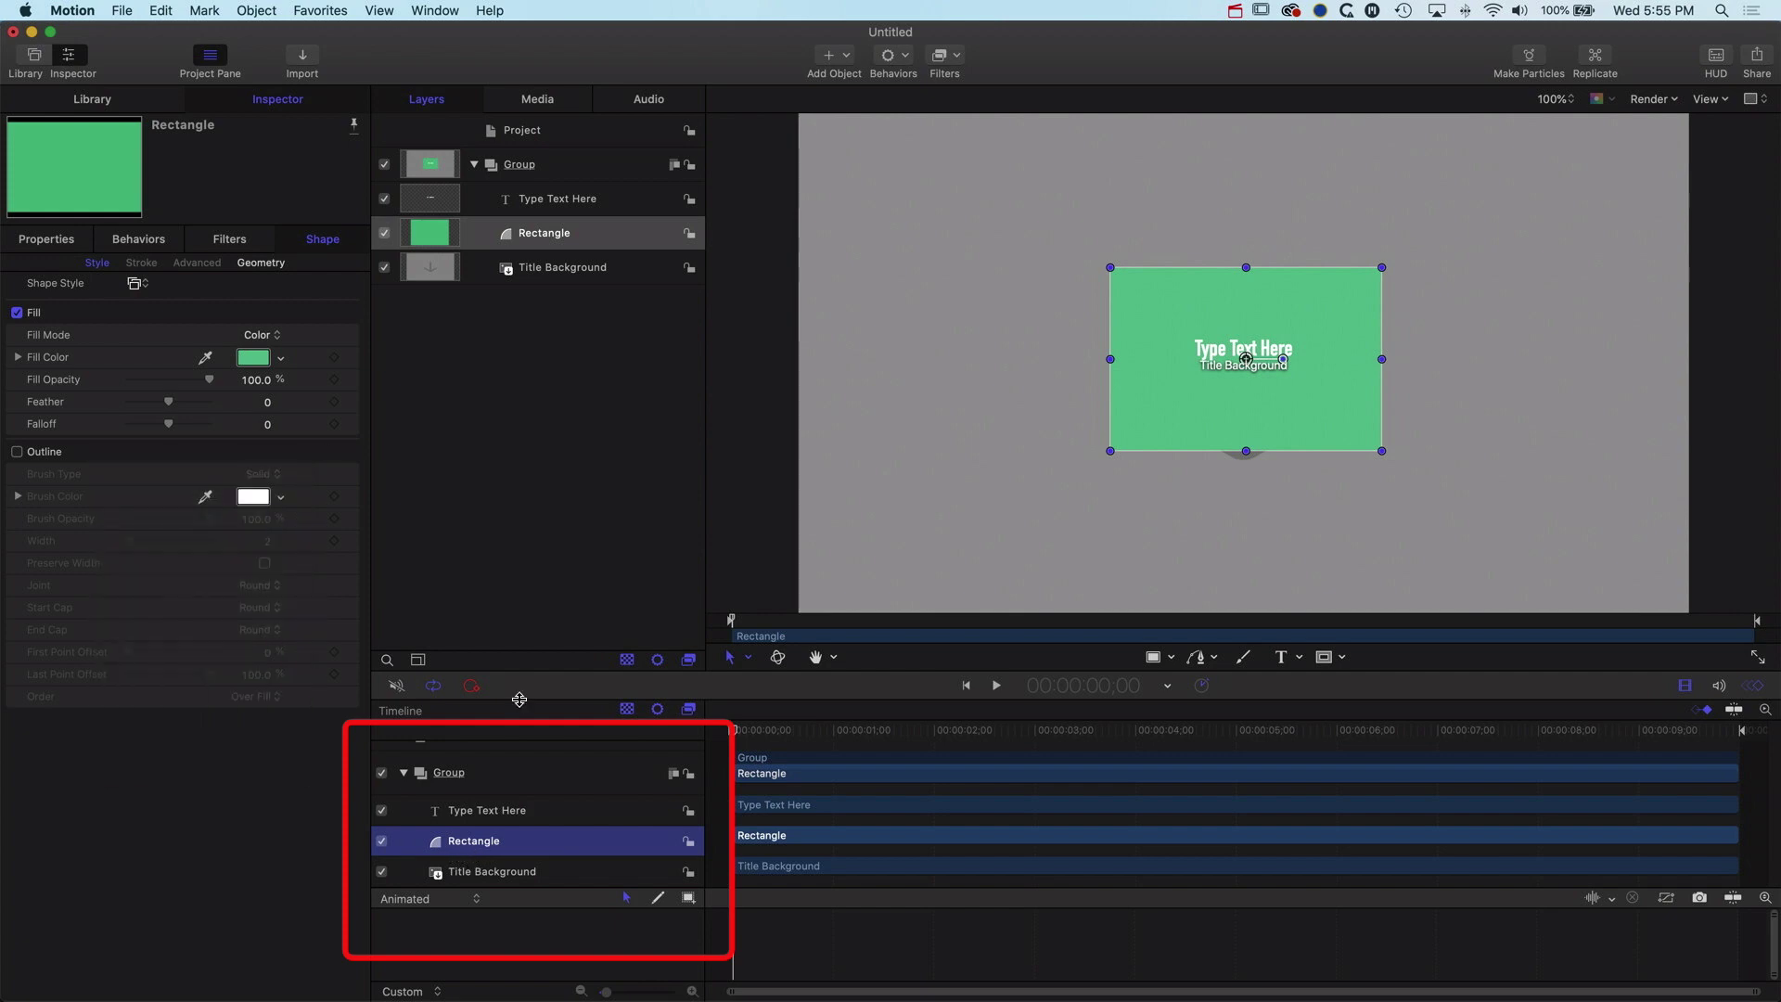
Add an Align To behavior to the rectangle, using the Type Text Here layer as its target object
left_click(907, 57)
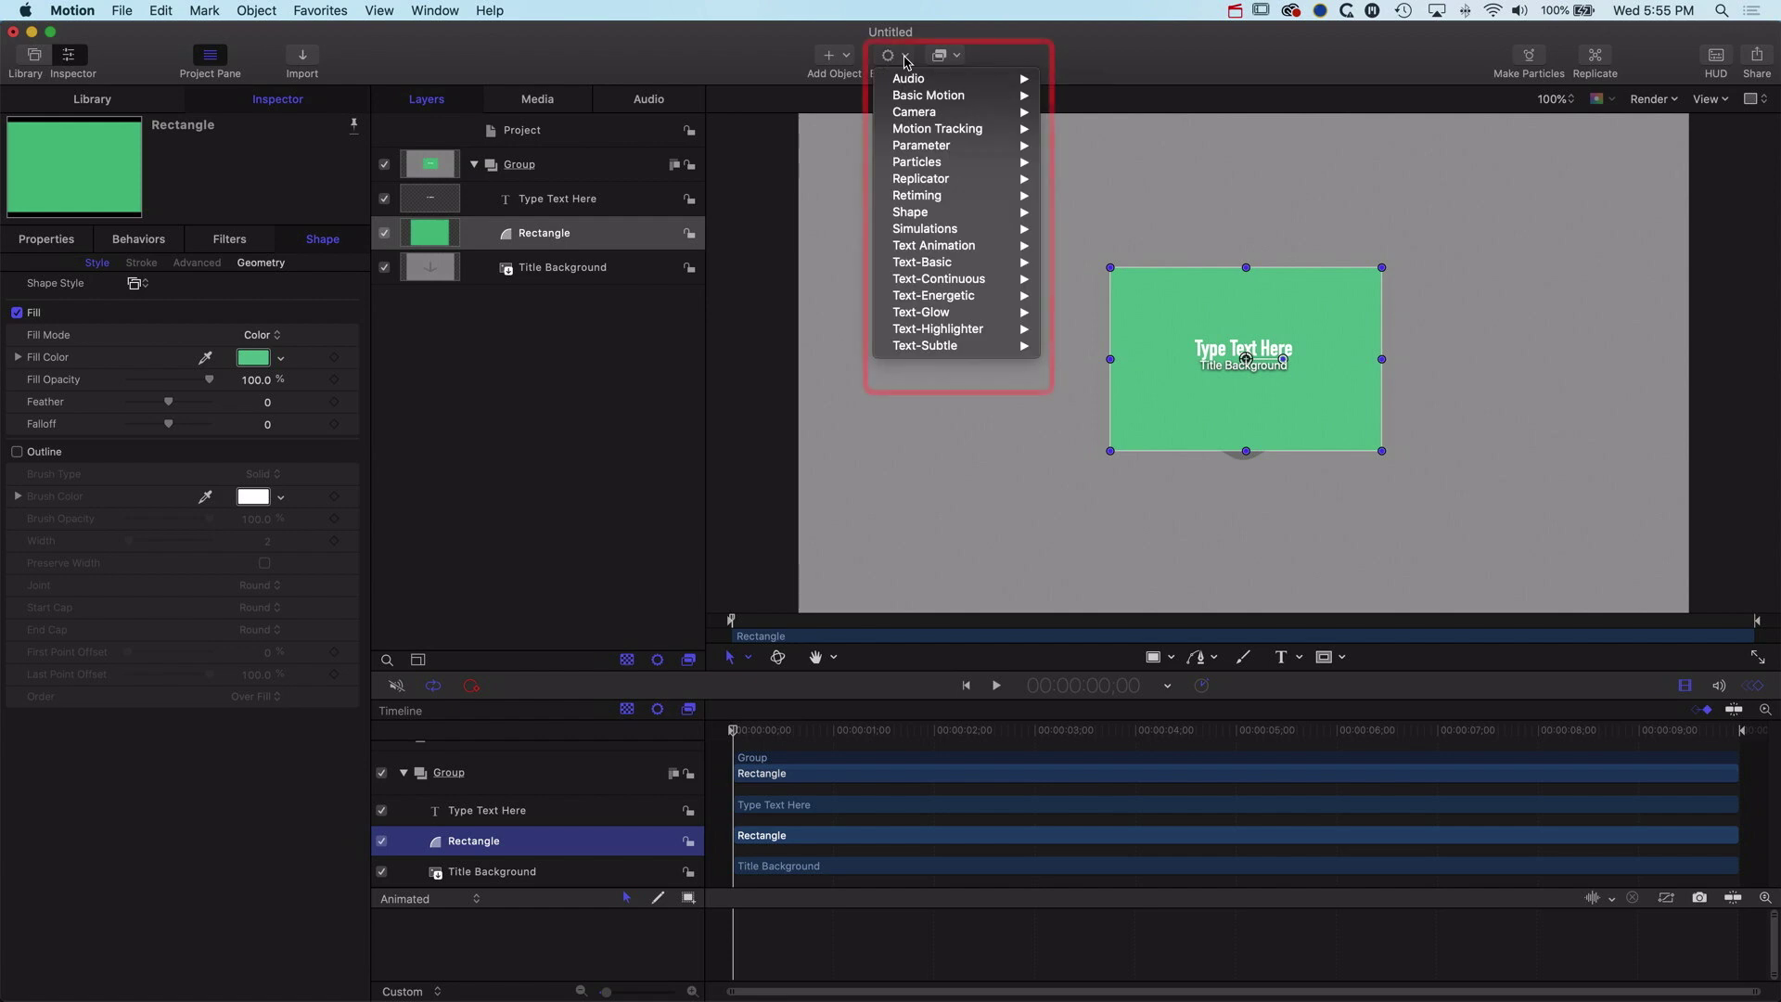
mouse_move(908, 96)
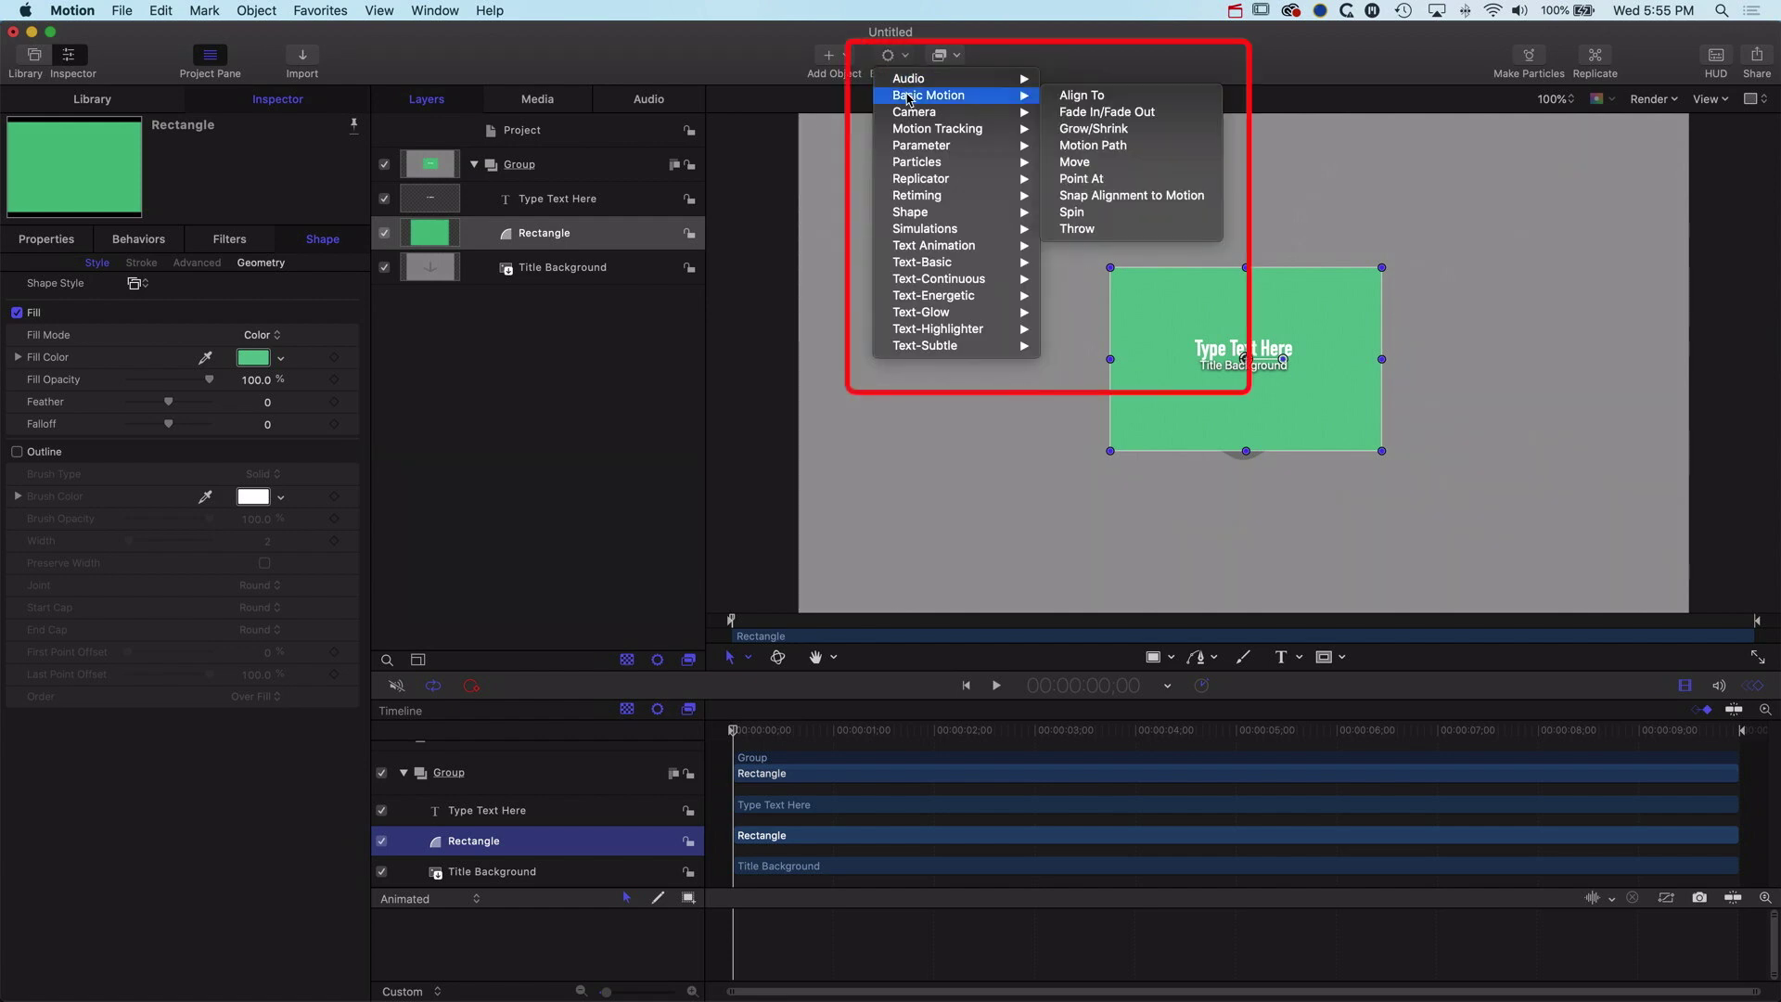
left_click(1094, 96)
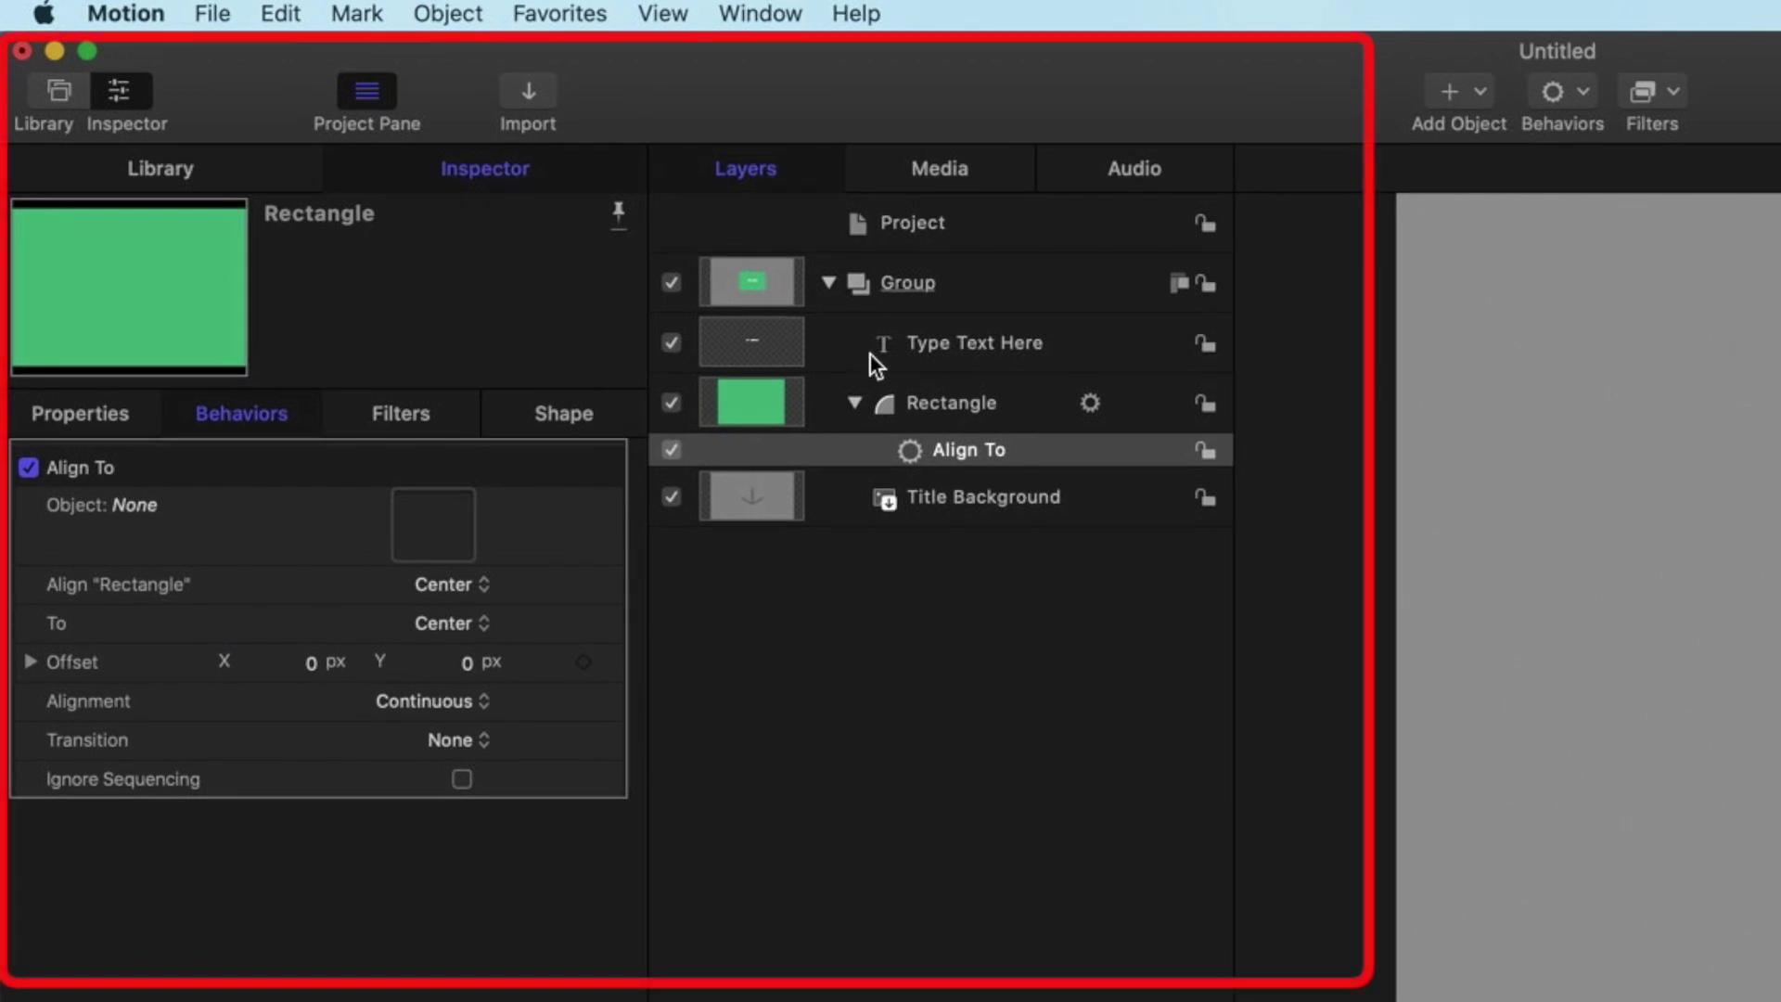
left_click_drag(959, 342, 440, 537)
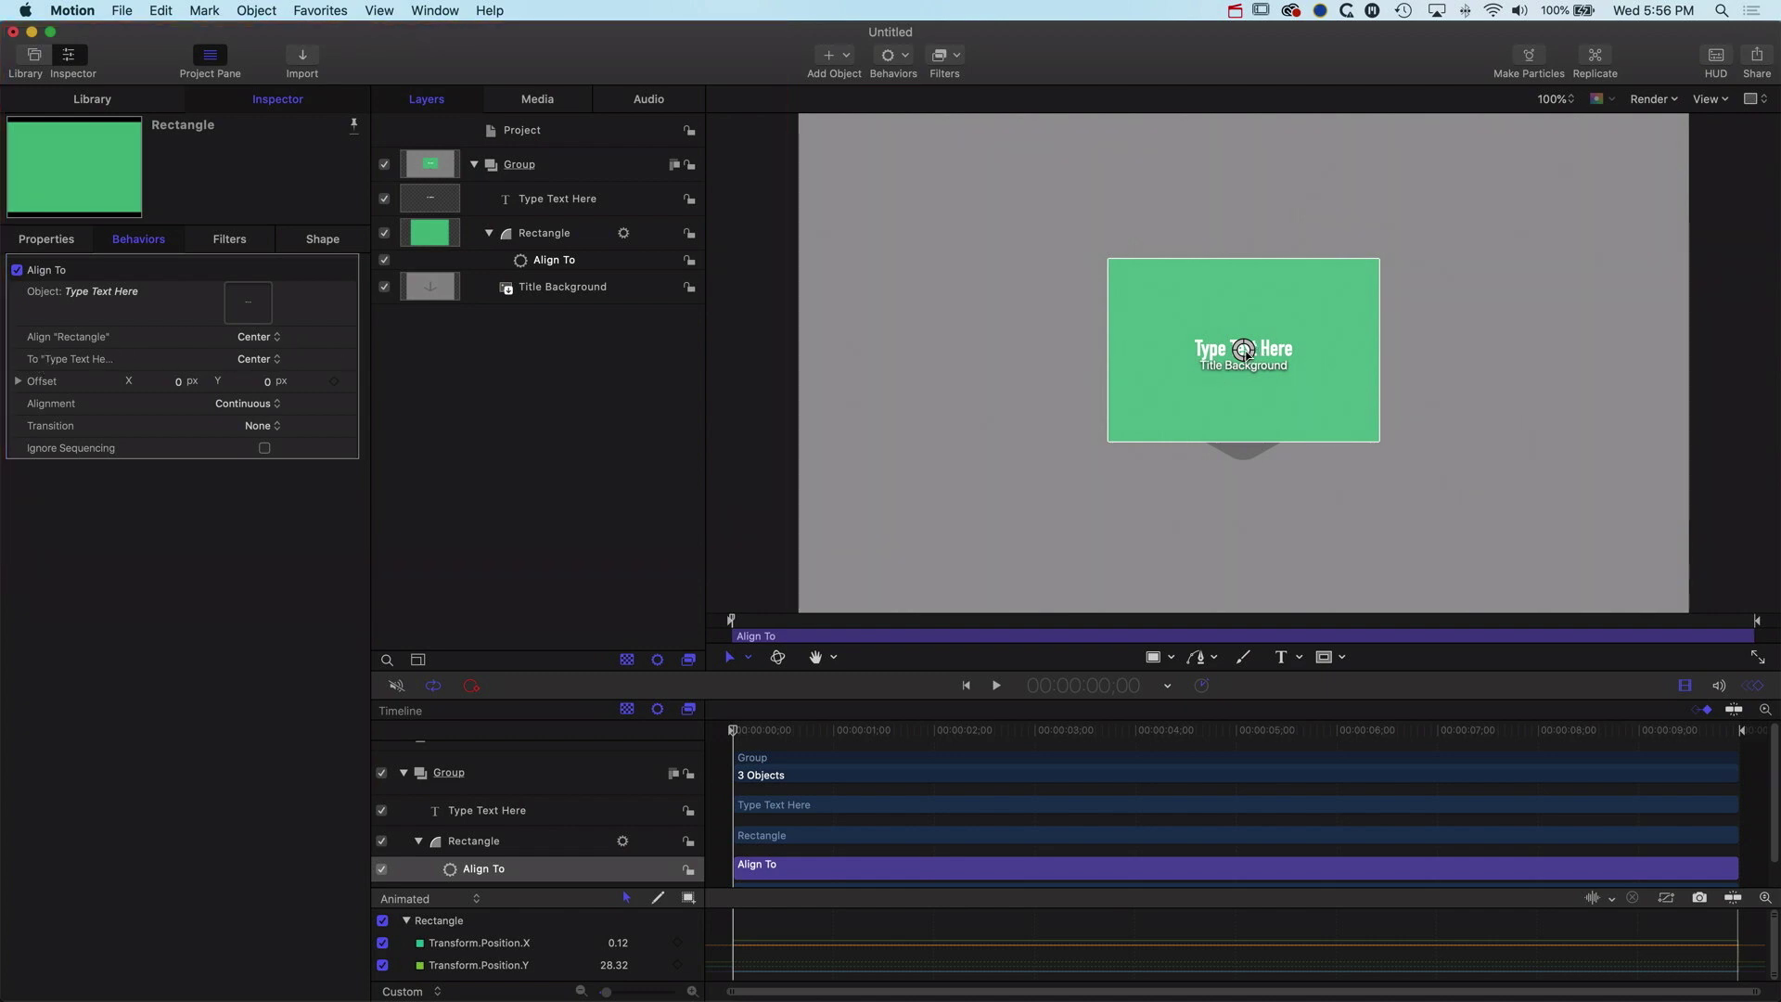
Try moving the Type Text Here layer on the canvas to test the rectangle's alignment
left_click(571, 812)
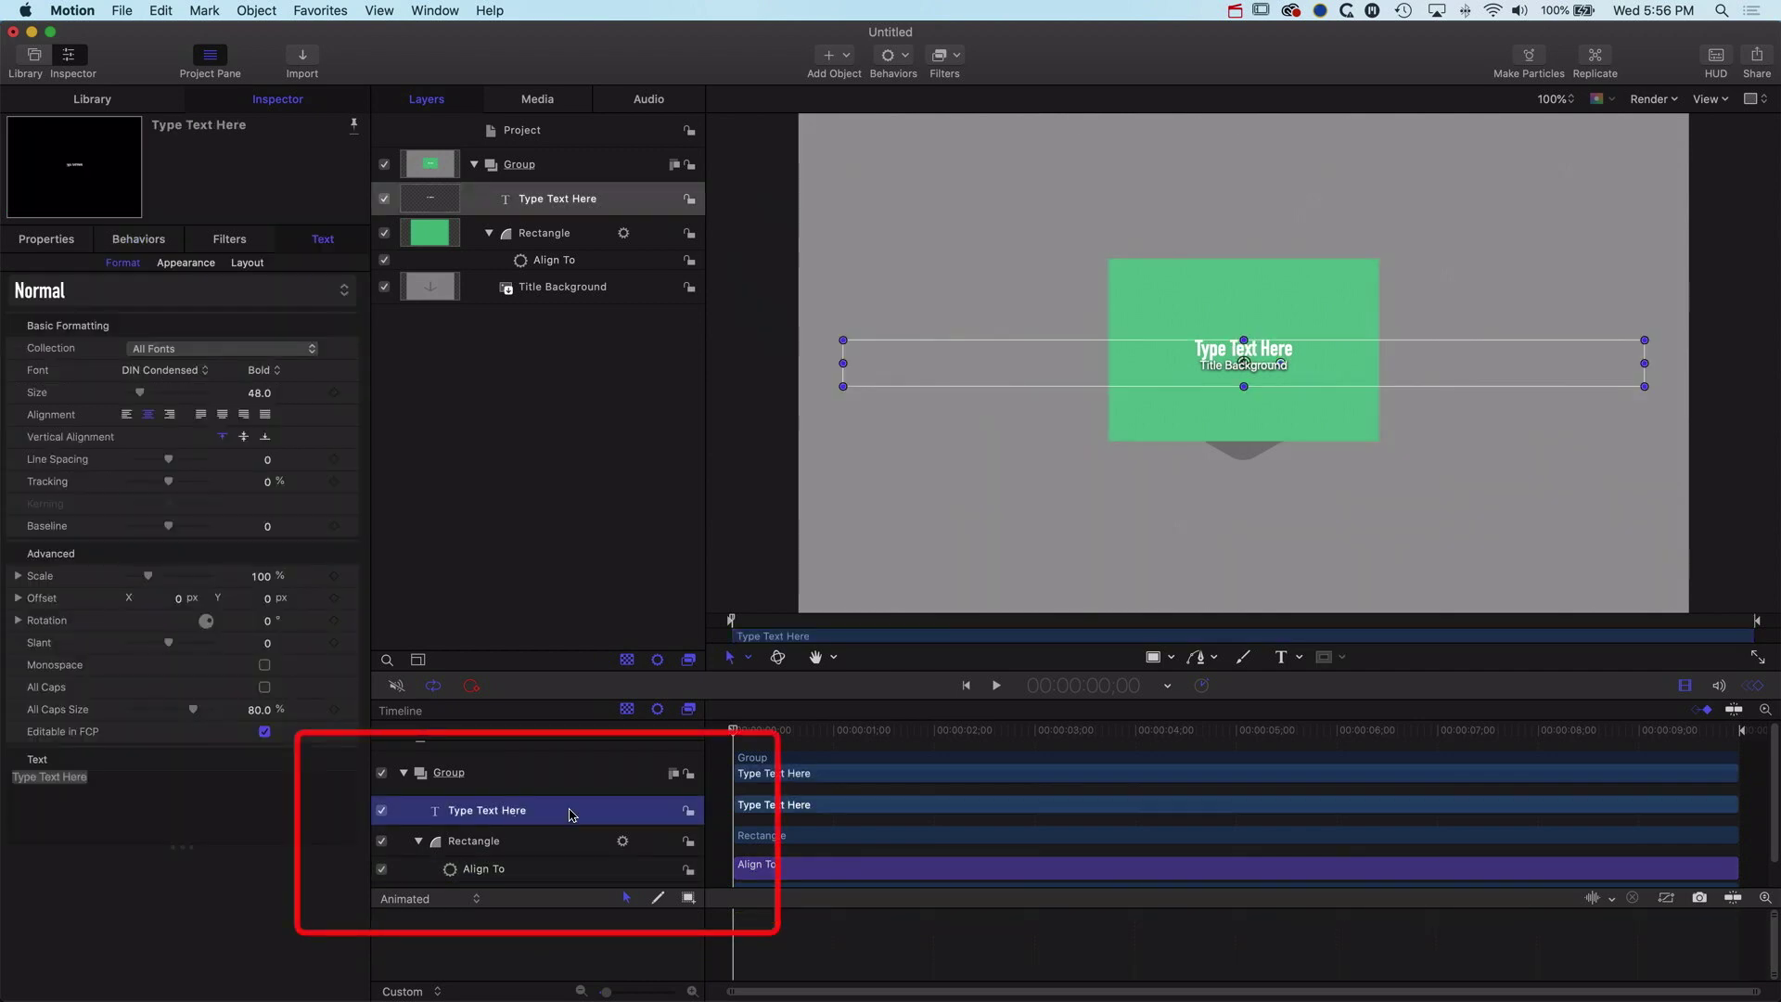
mouse_move(1244, 364)
left_mouse_down()
mouse_move(1261, 353)
mouse_move(1238, 362)
mouse_move(1244, 342)
mouse_move(1252, 385)
mouse_move(1237, 343)
mouse_move(1260, 388)
left_mouse_up()
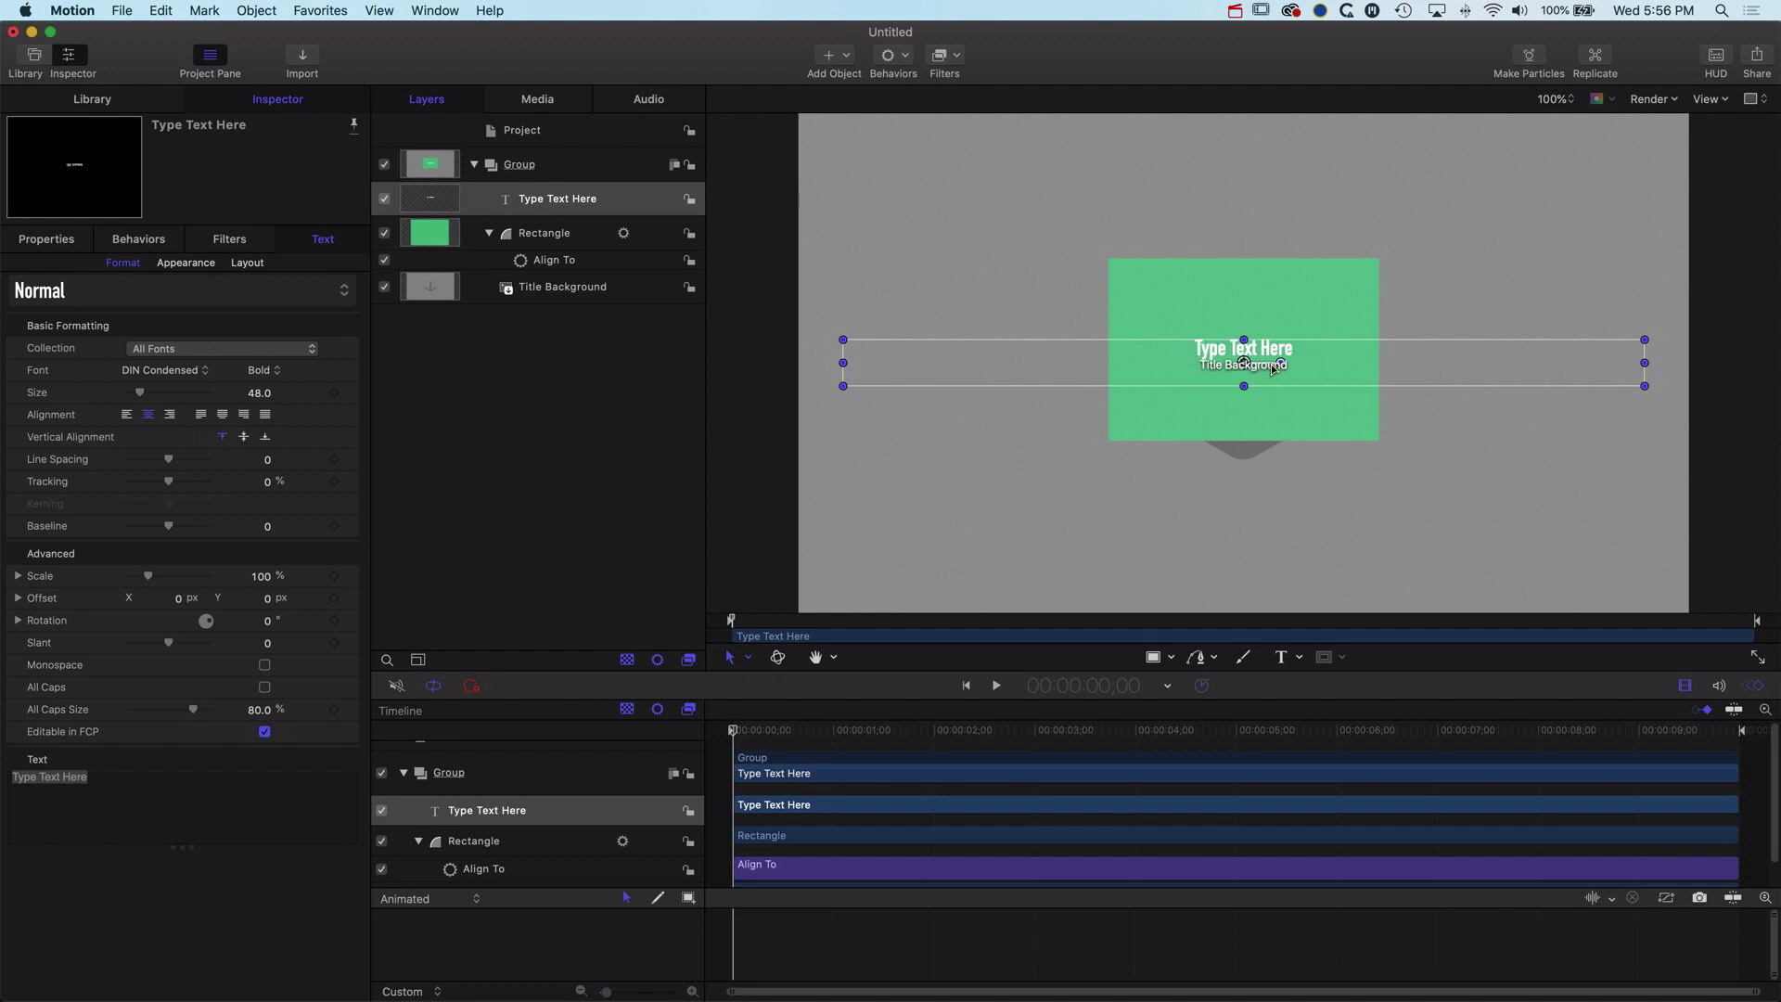
Add a Link parameter behavior to the rectangle's X scale and set the Type Text Here layer as its source object
left_click(489, 841)
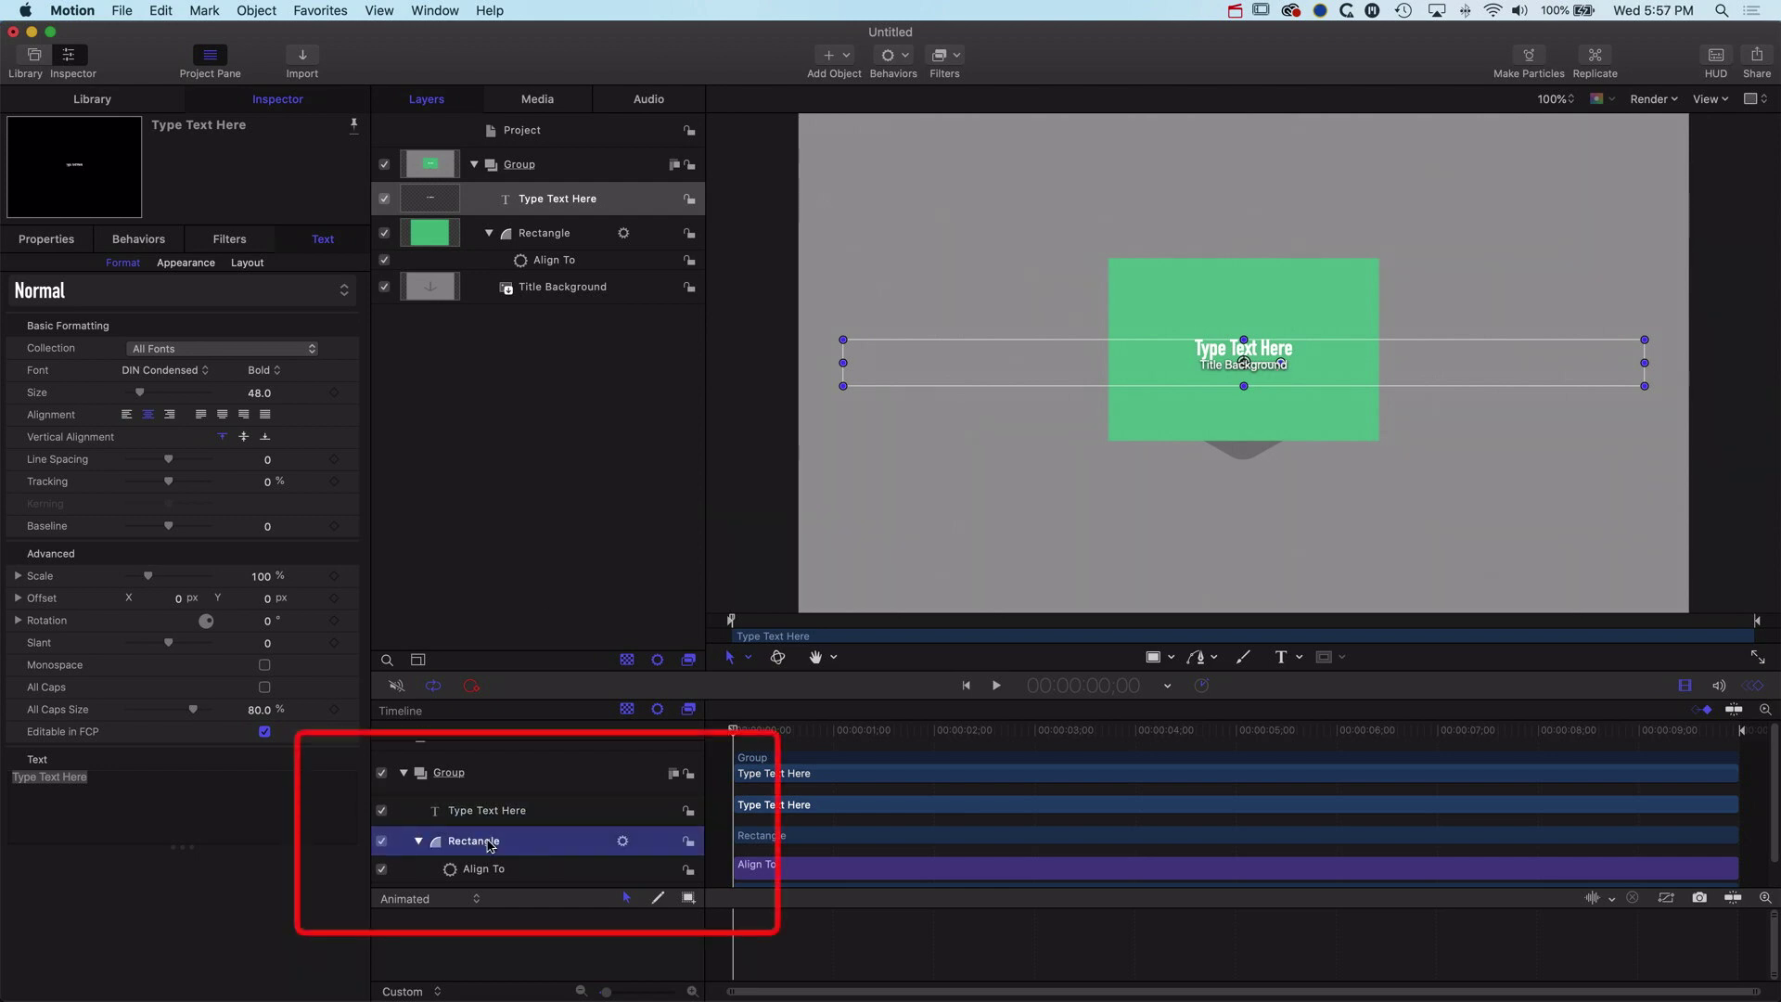
left_click(46, 239)
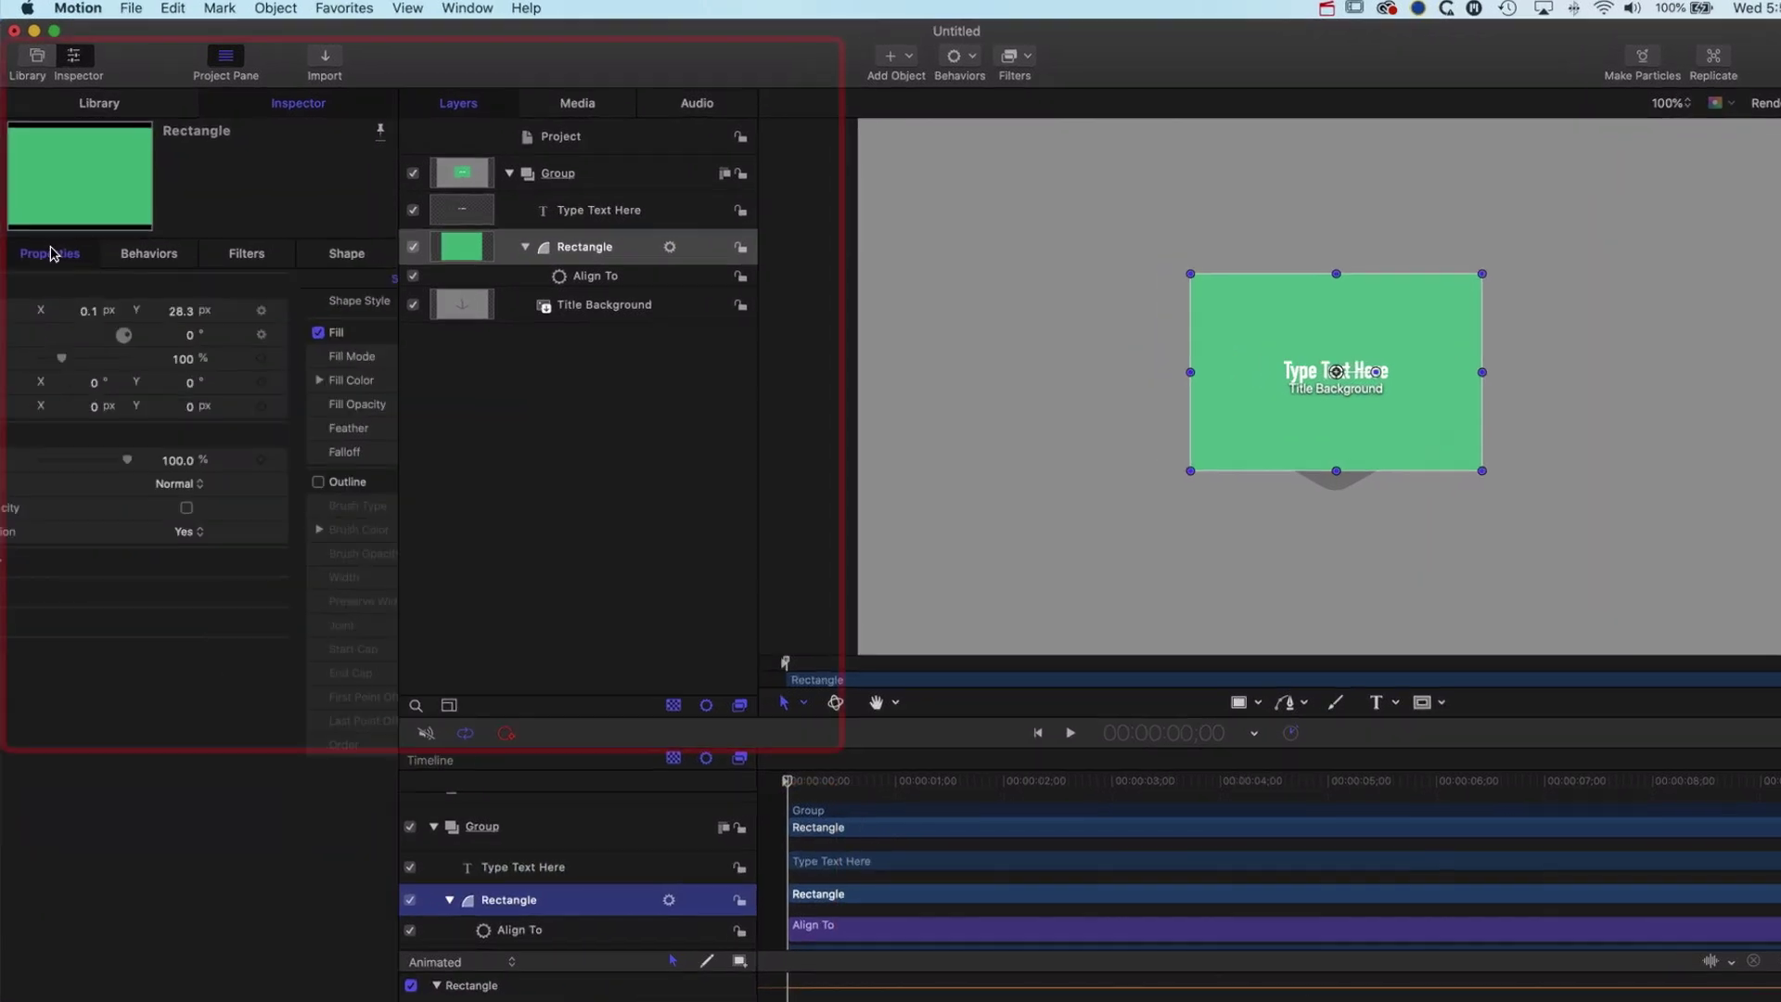
left_click(18, 357)
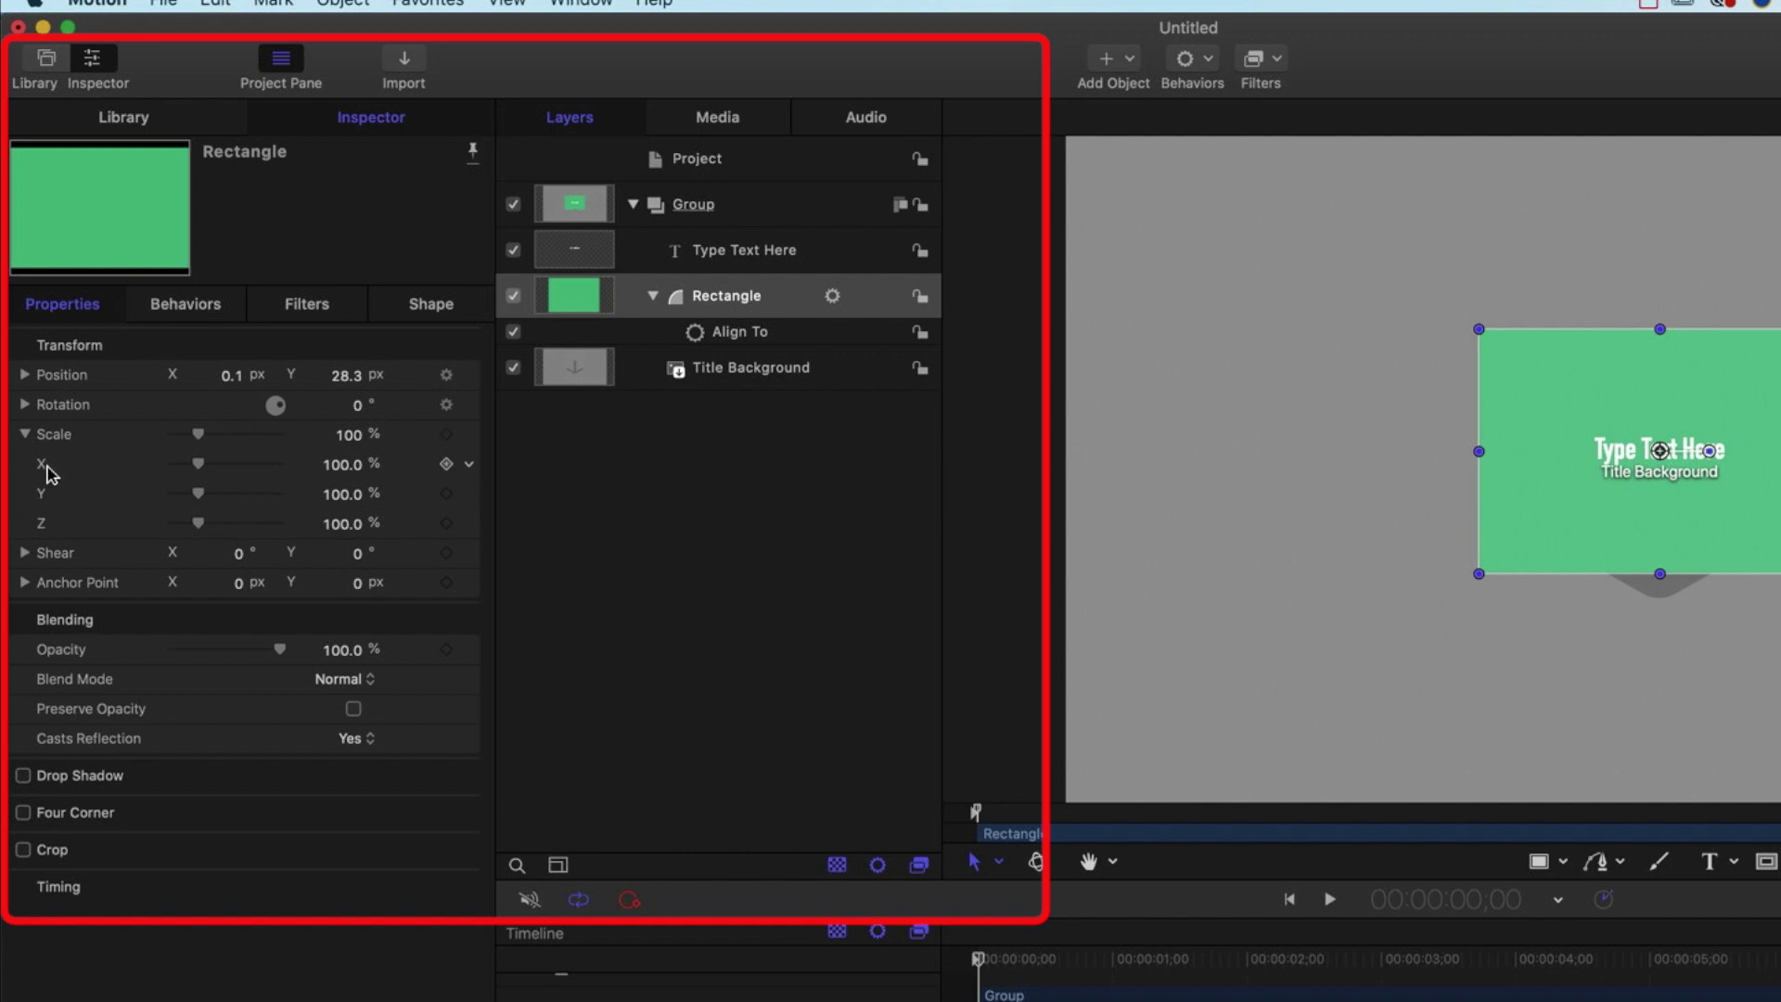
right_click(48, 473)
mouse_move(147, 697)
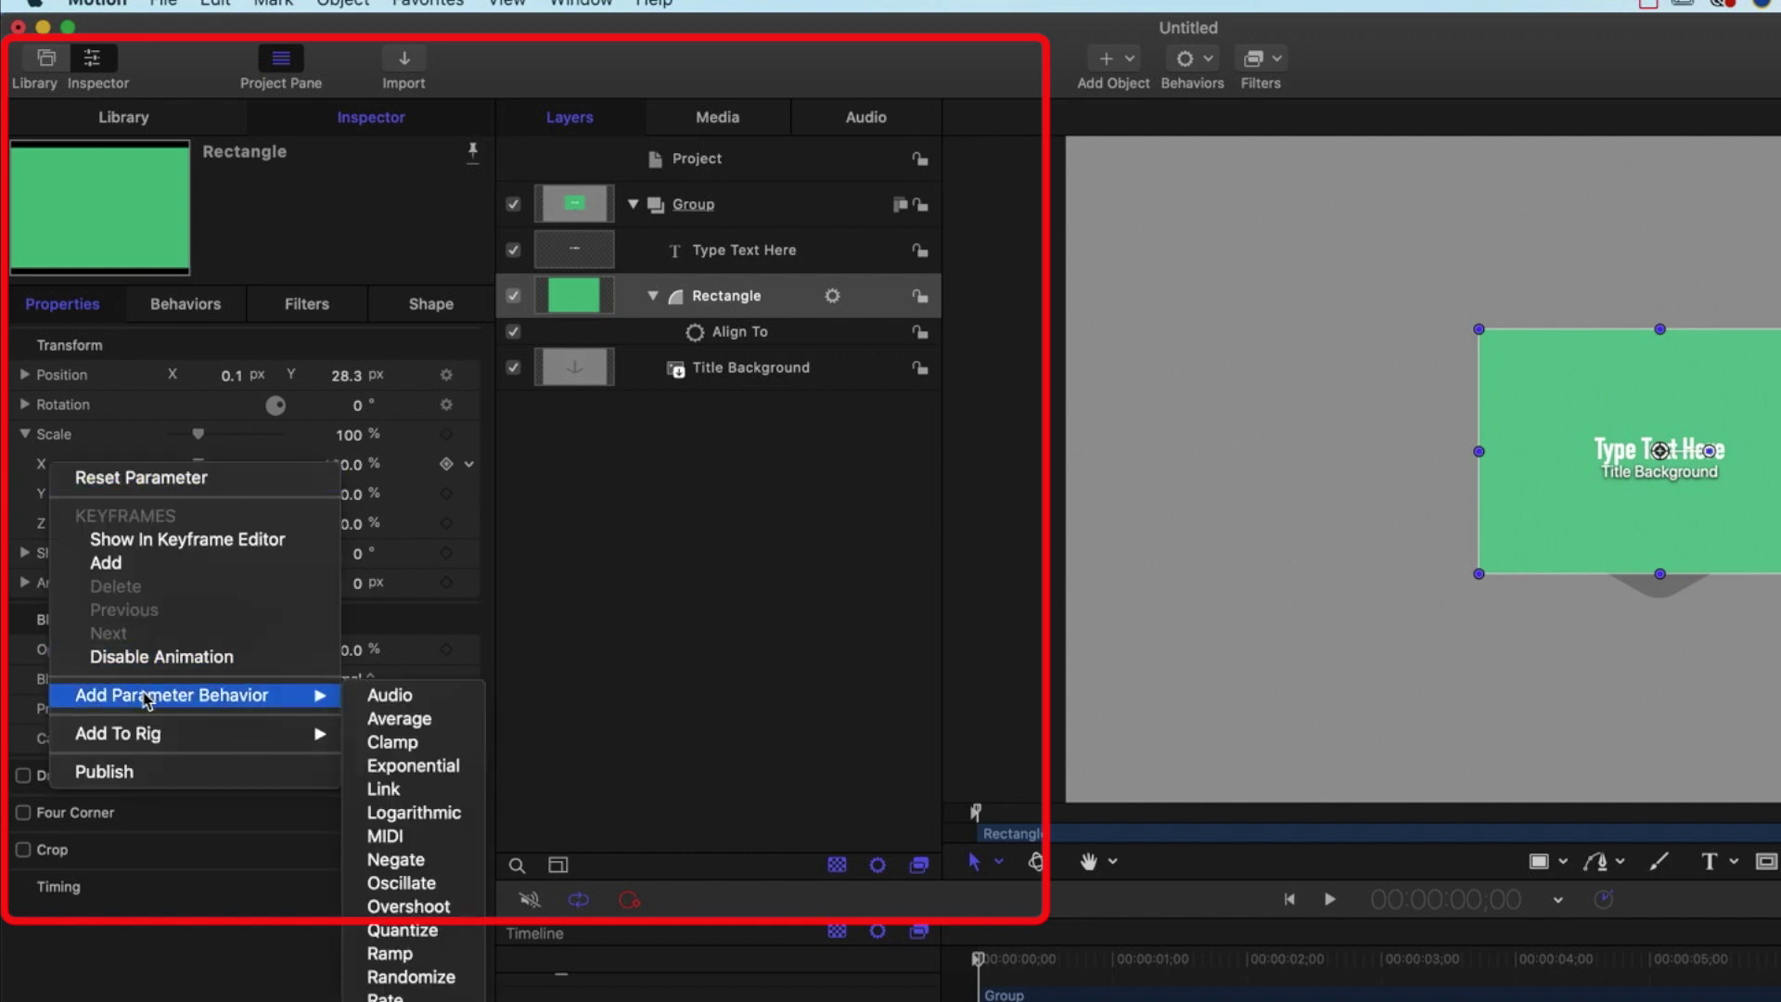
left_click(390, 789)
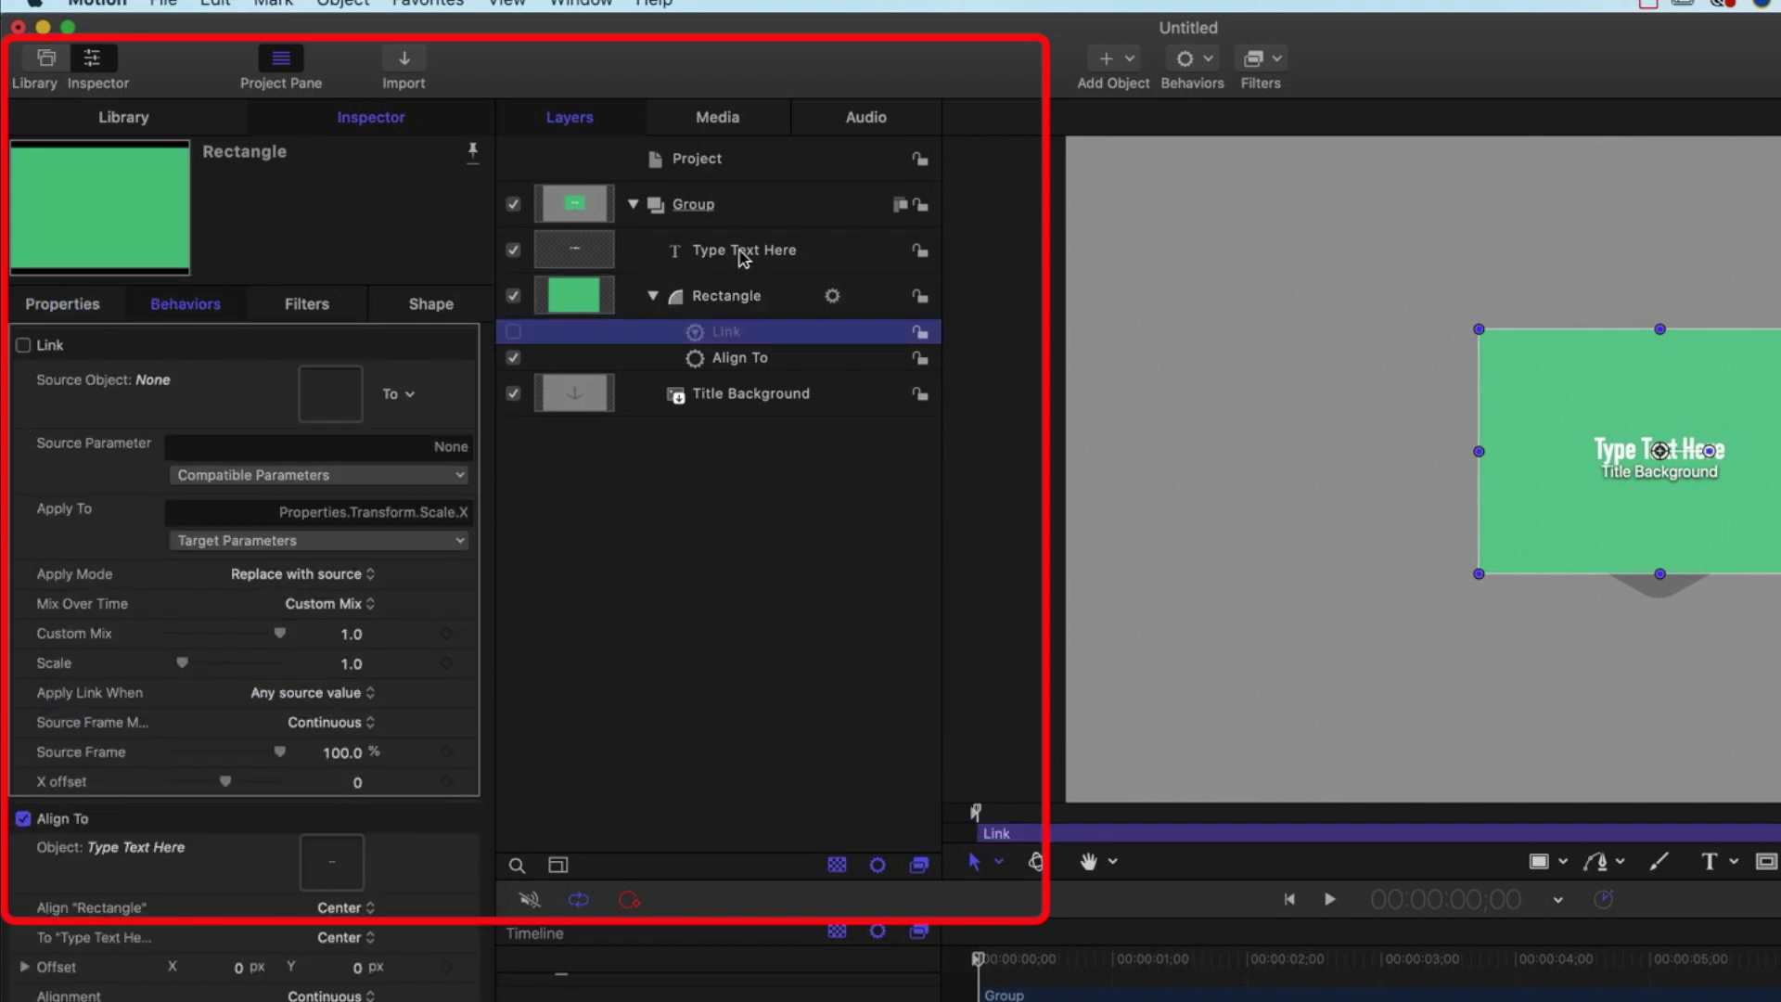
left_click_drag(687, 253, 336, 389)
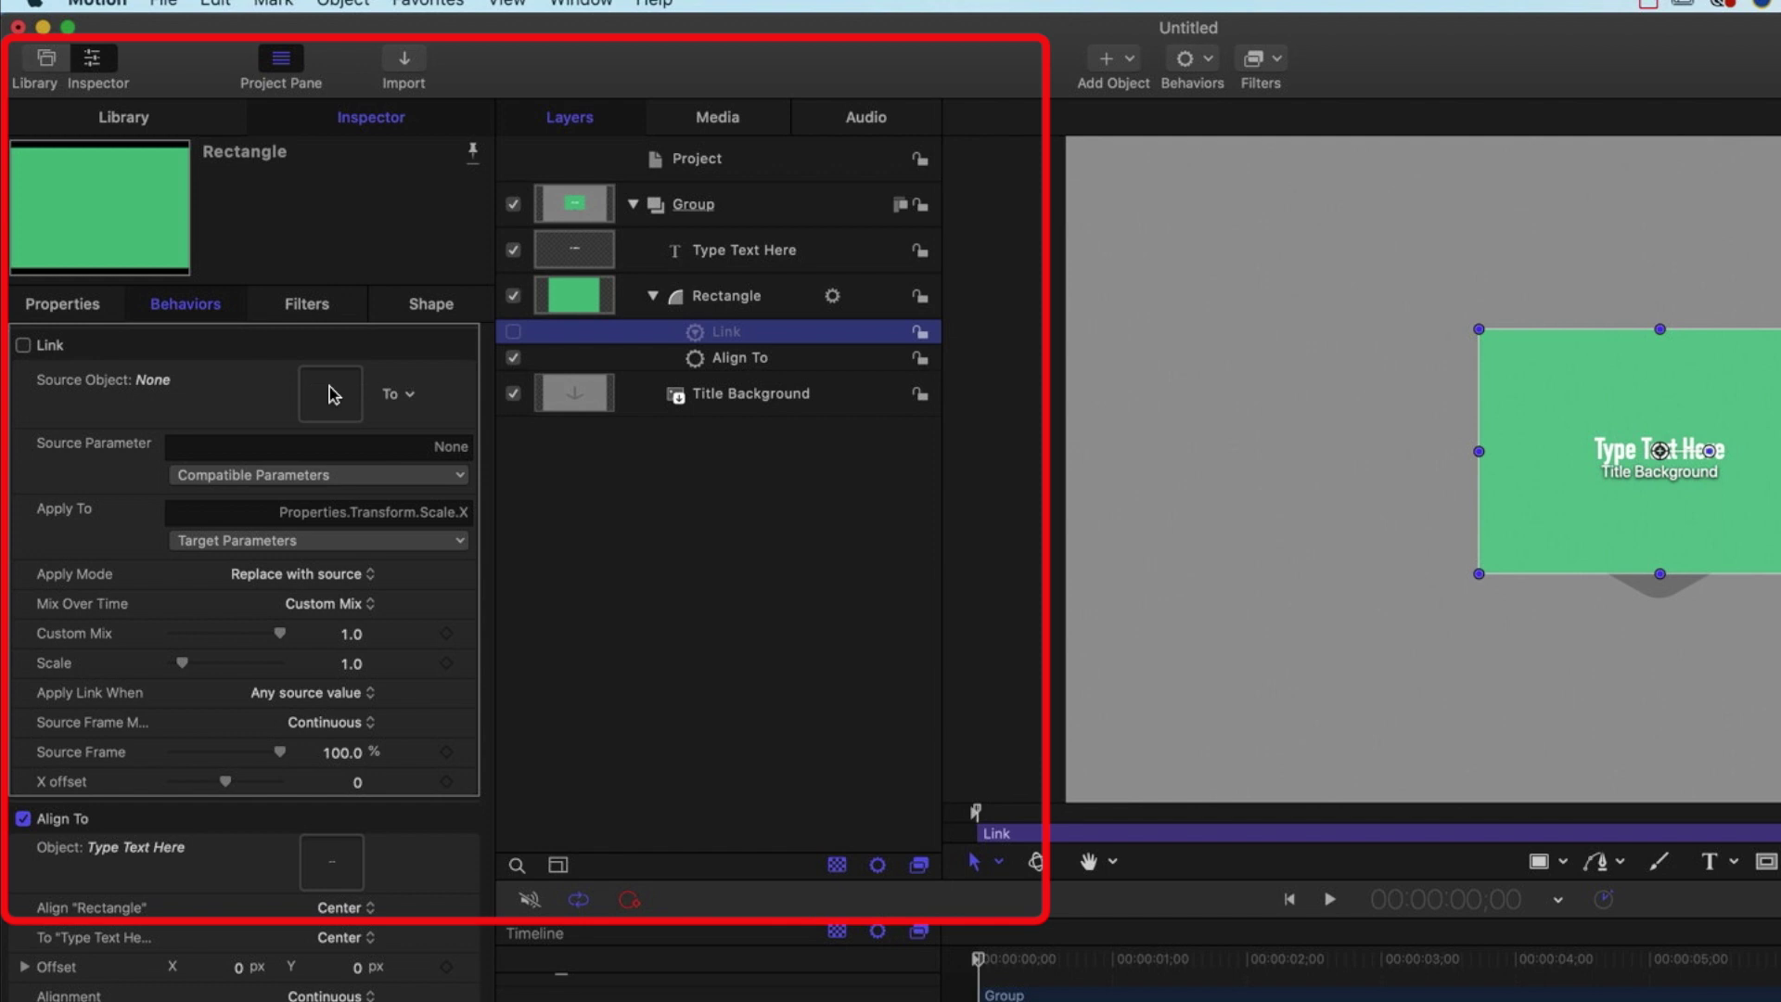
Set the Link's source parameter to the text's object Width and apply it to the rectangle's shape size Width
left_click(271, 479)
mouse_move(270, 502)
mouse_move(584, 508)
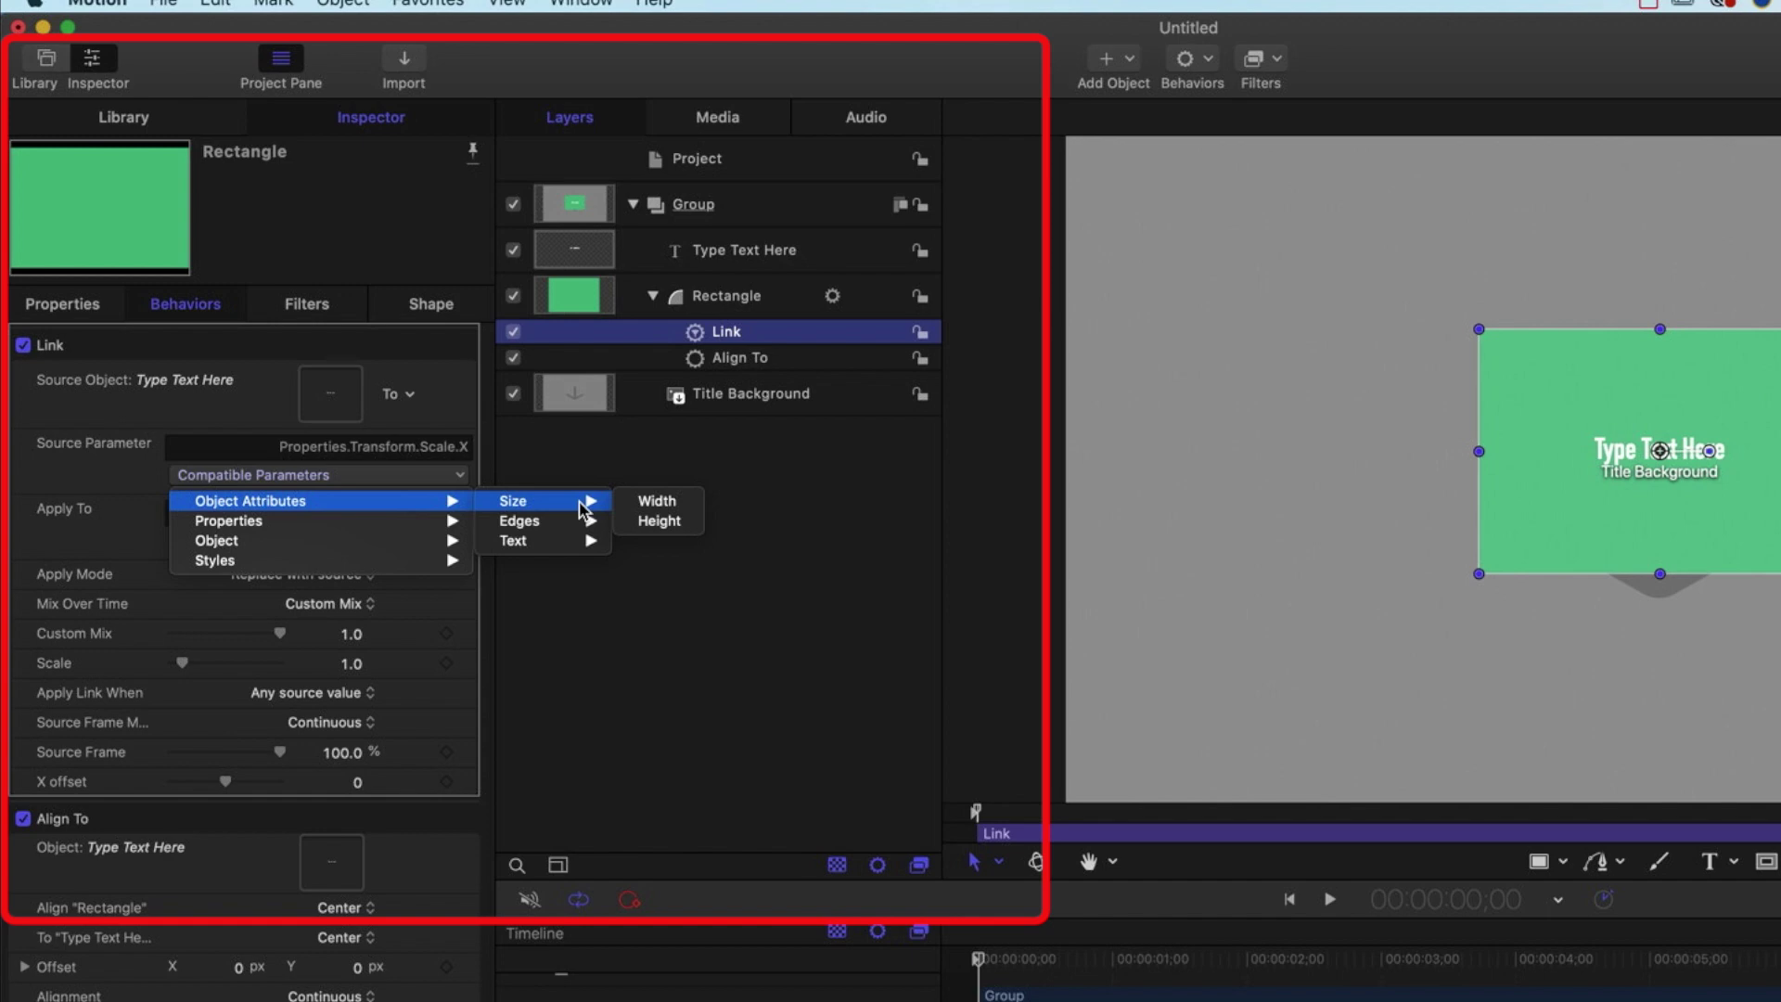
left_click(672, 510)
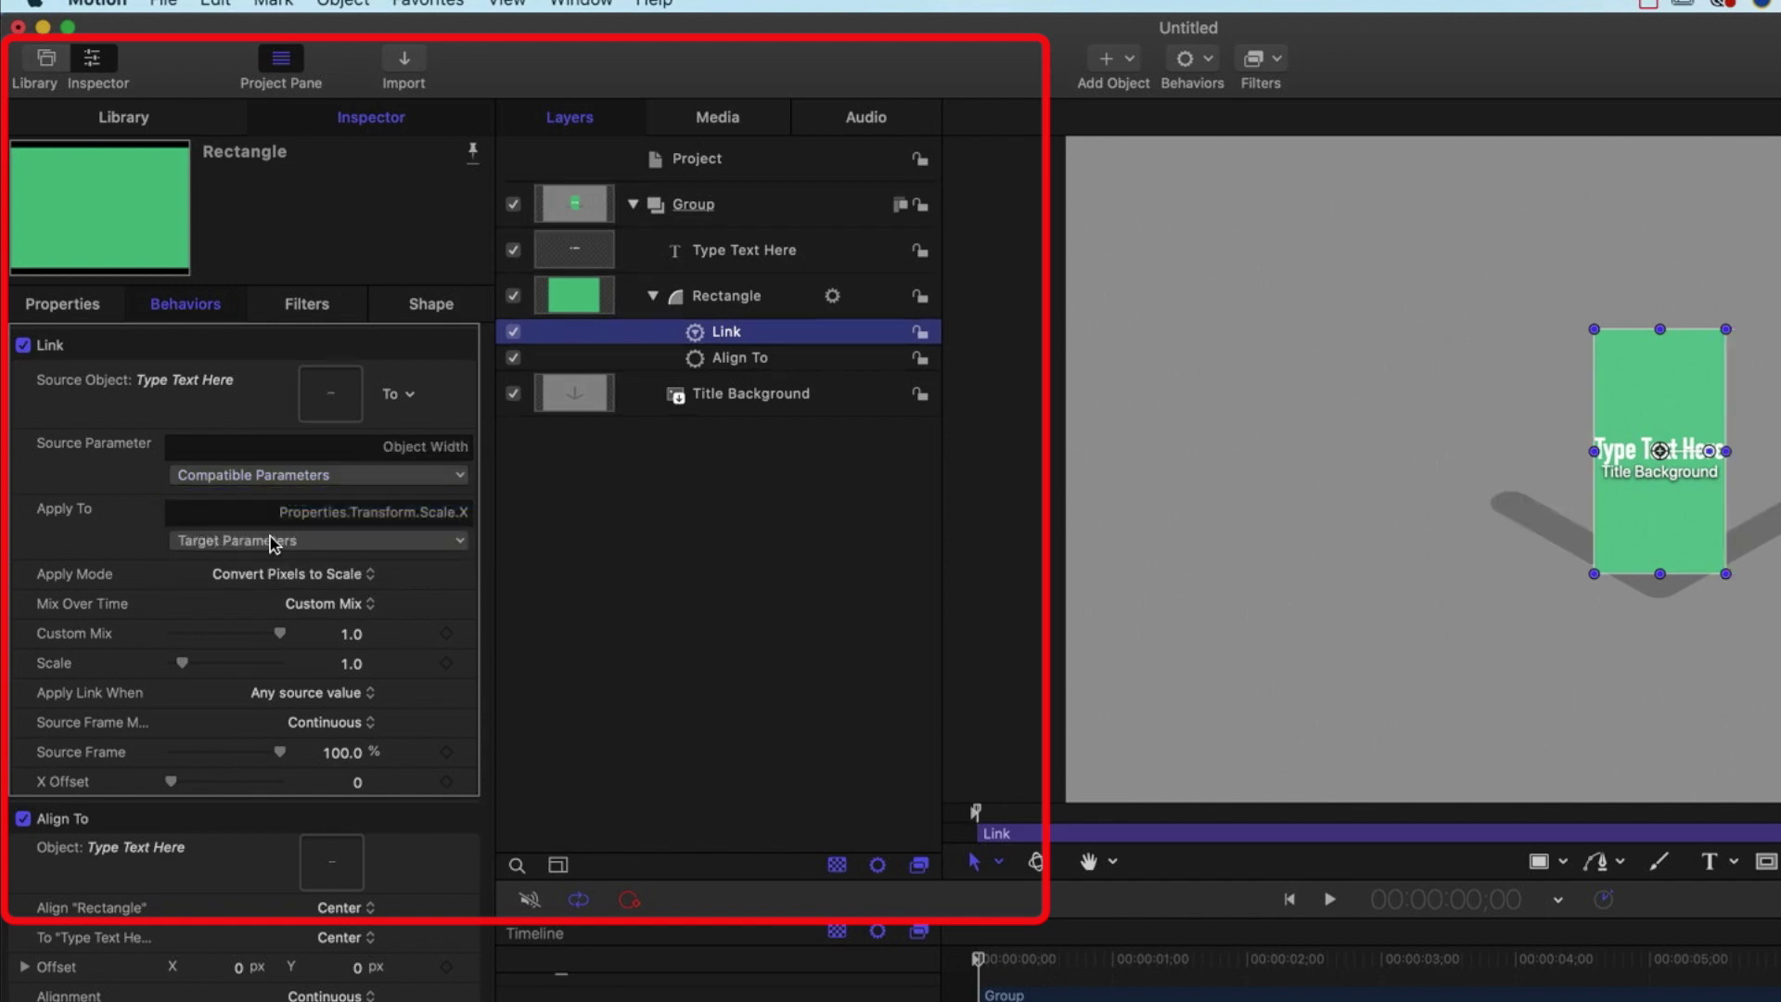
left_click(270, 540)
mouse_move(274, 586)
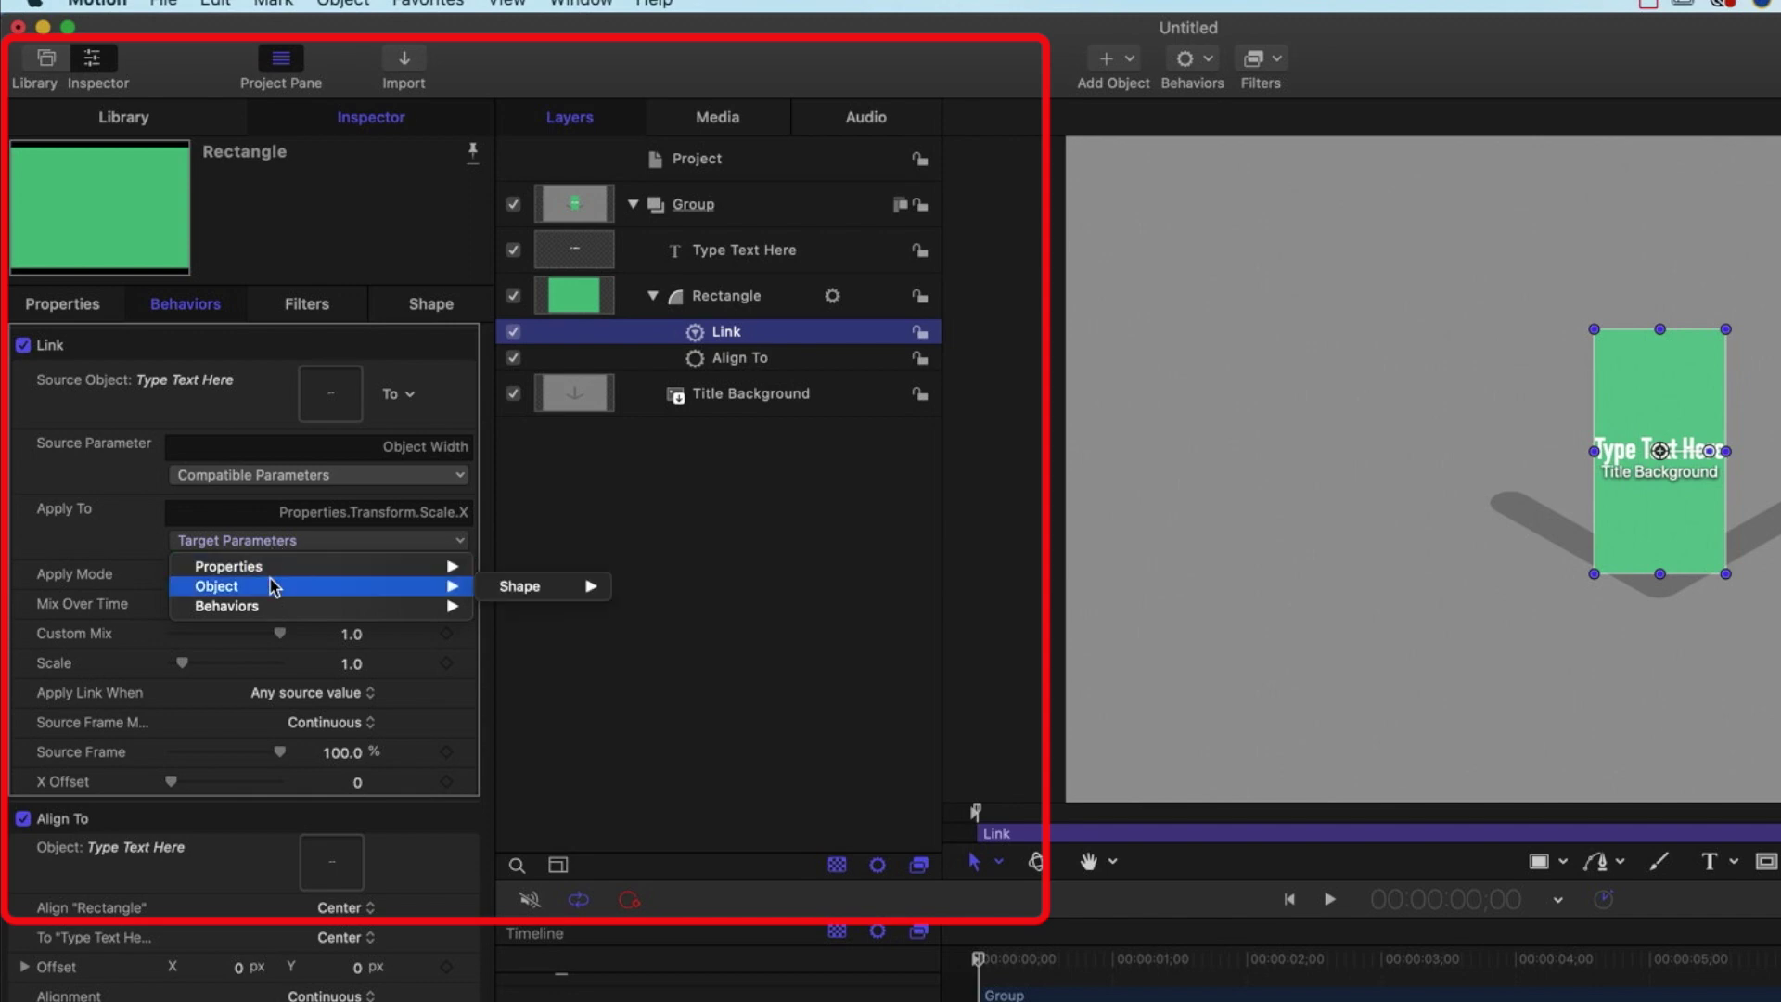
mouse_move(586, 585)
mouse_move(696, 686)
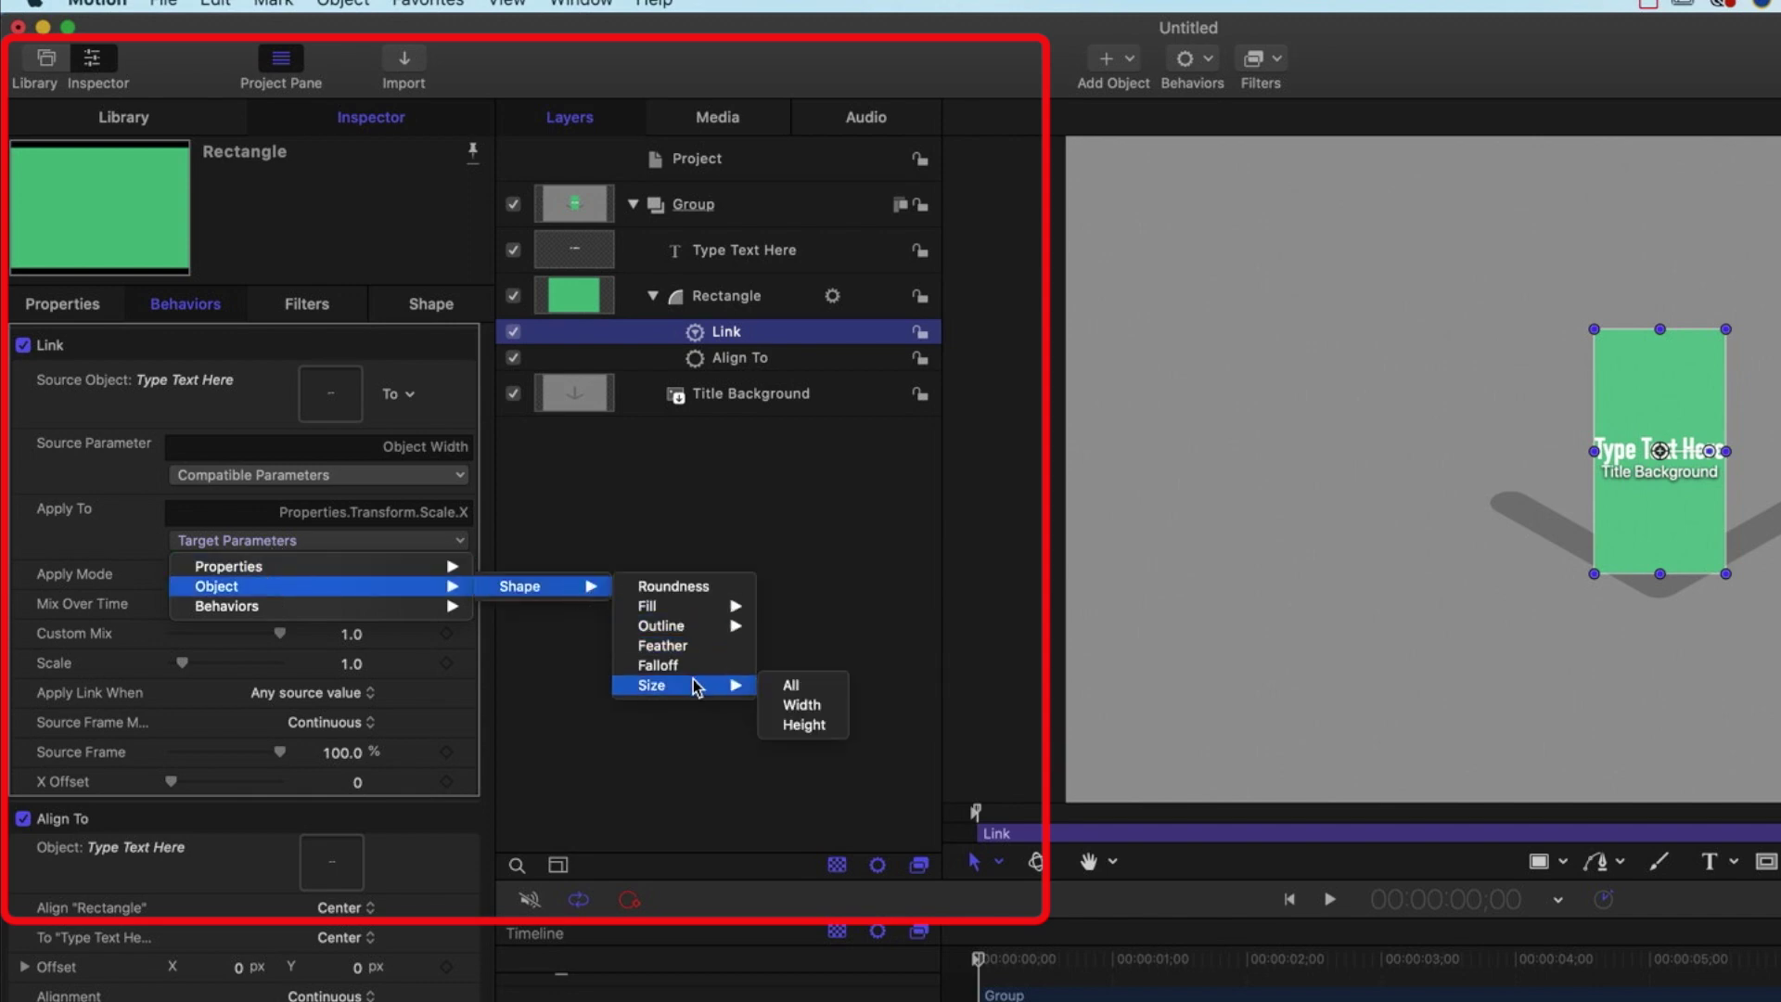
left_click(801, 705)
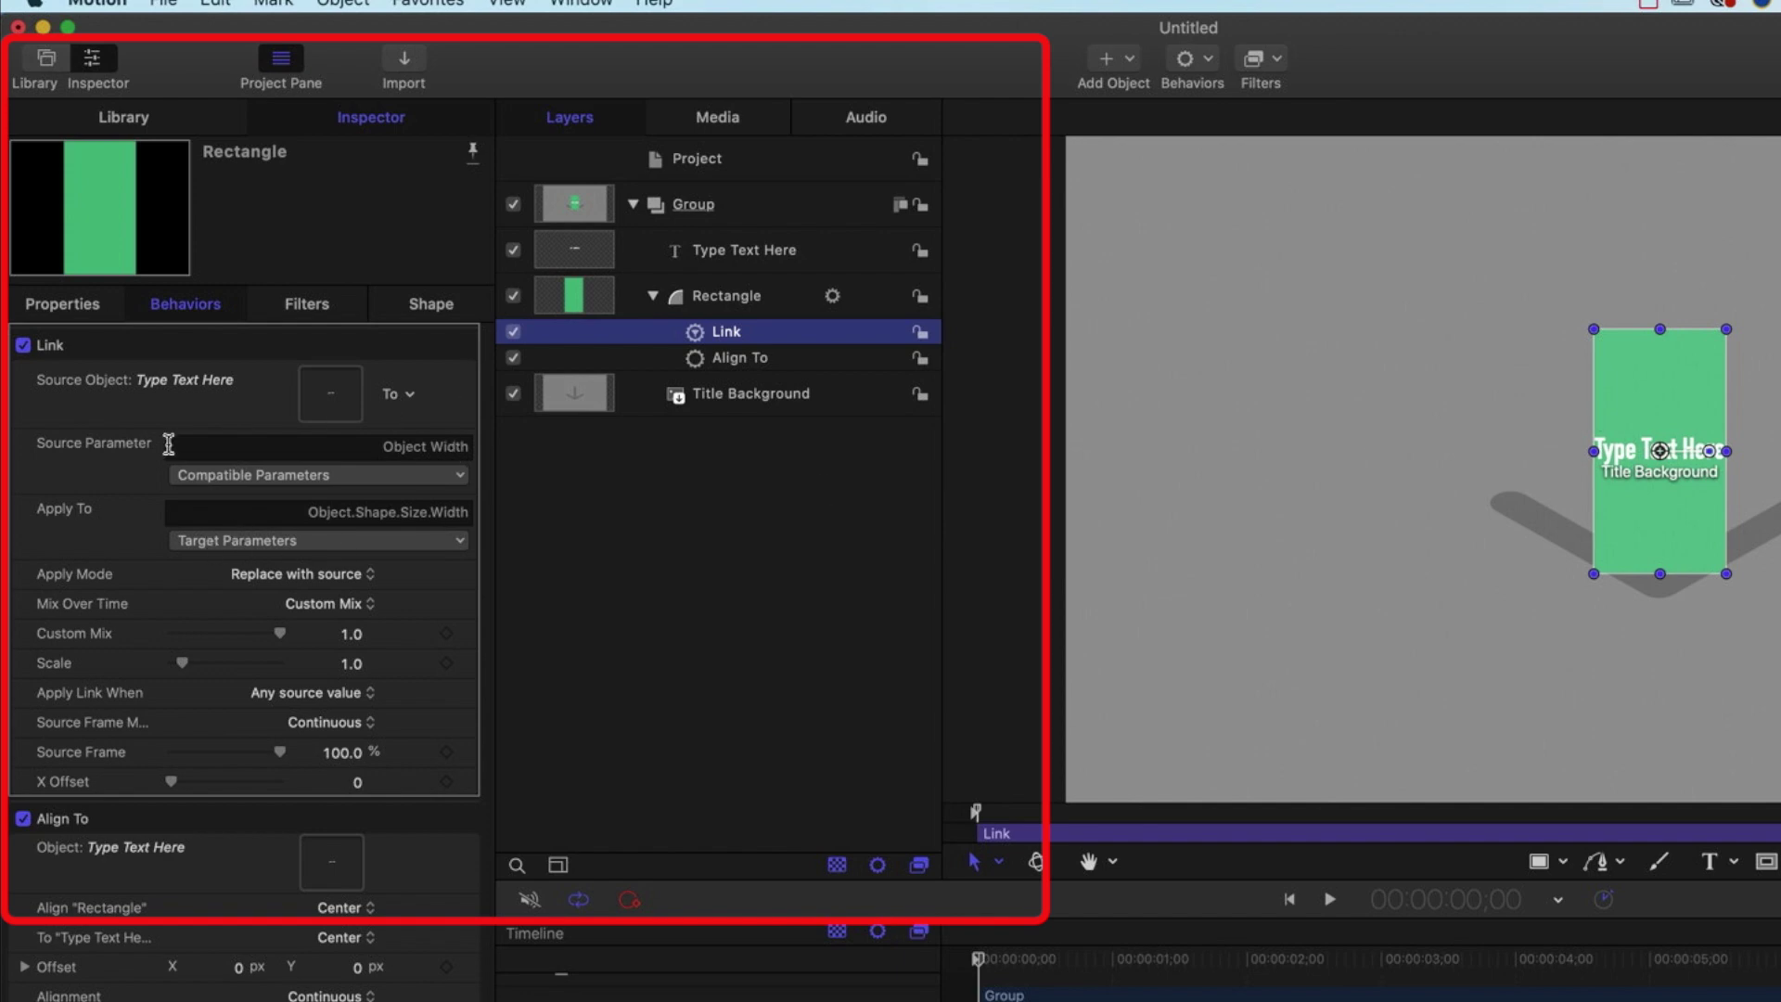
Set the width Link's scale to 1.1
left_click(343, 664)
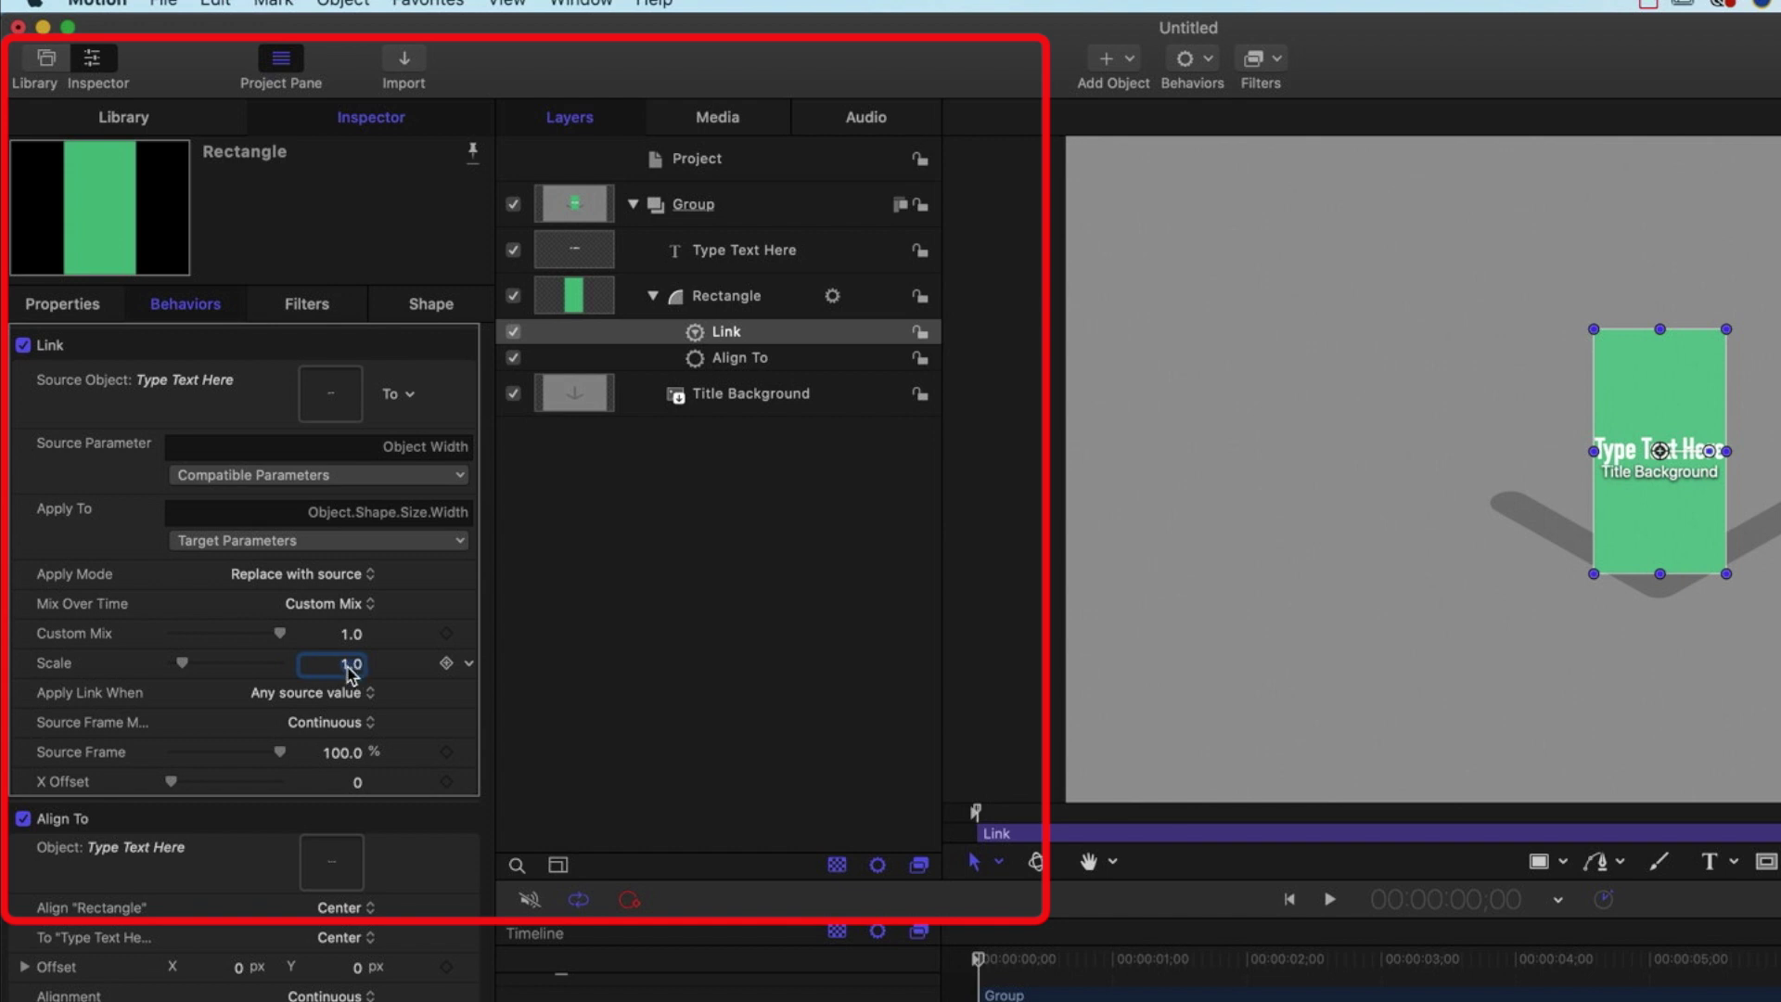
type("1.1")
key("Tab")
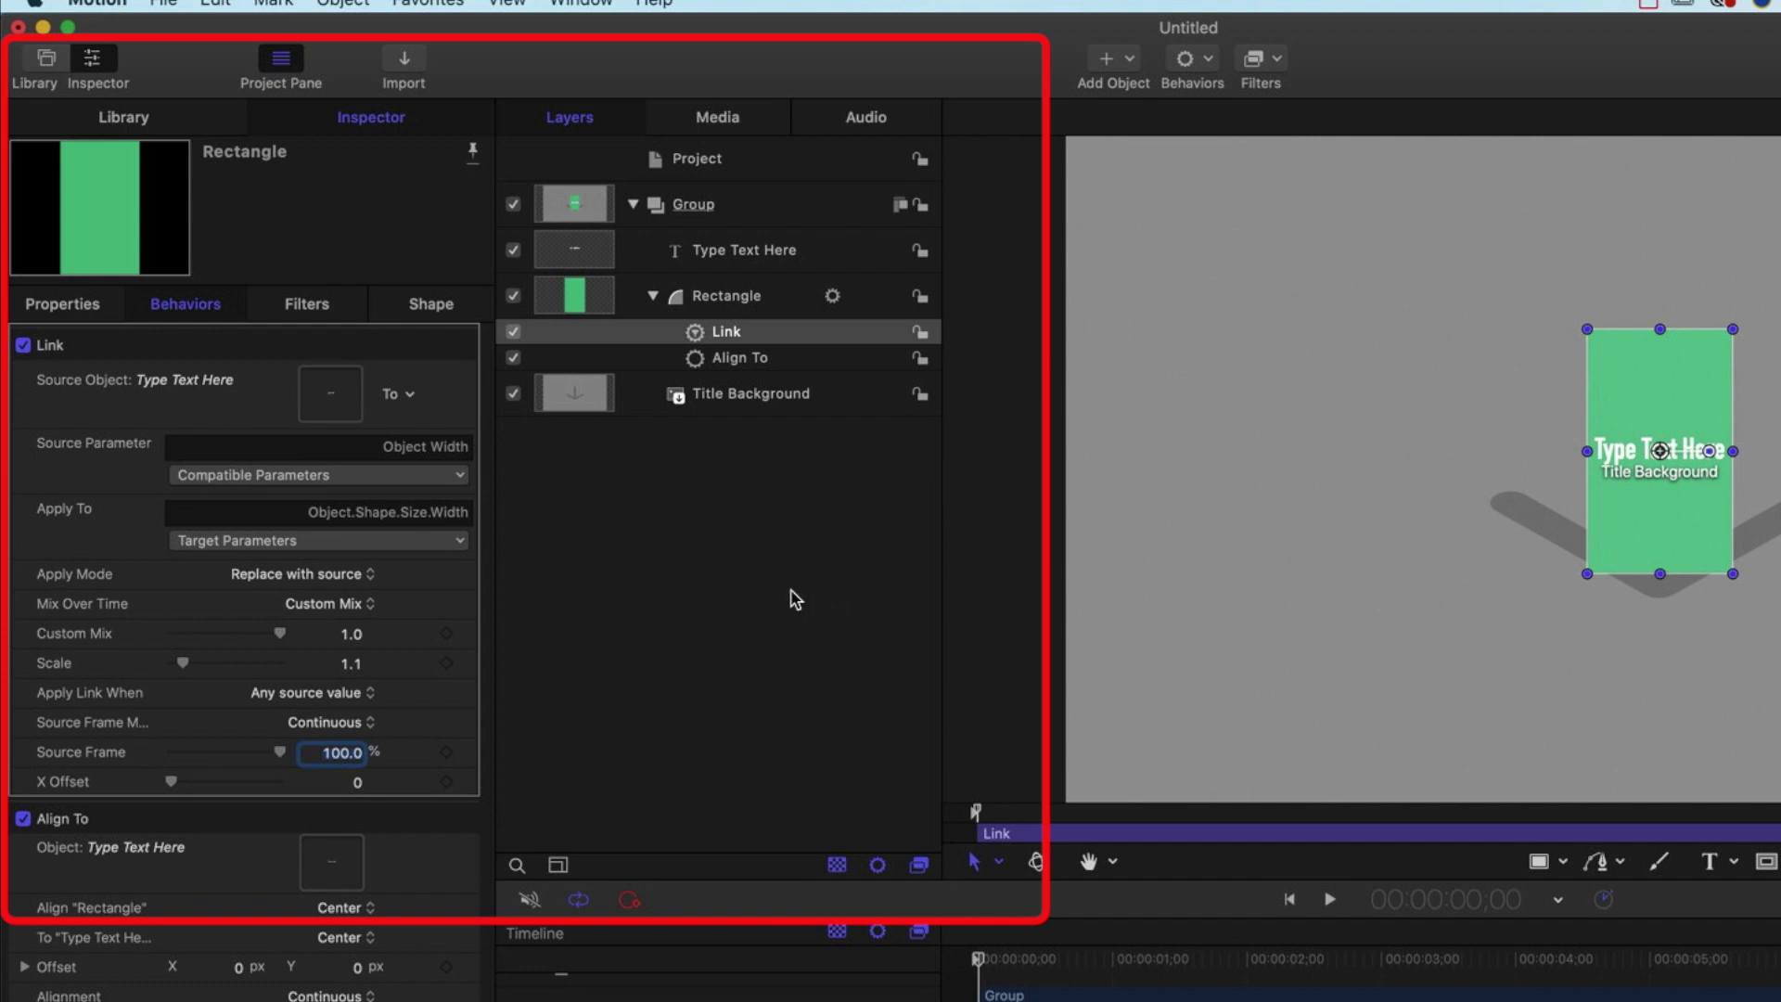
Add a second Link behavior to the rectangle's Y scale, using the Type Text Here layer as its source object
left_click(65, 305)
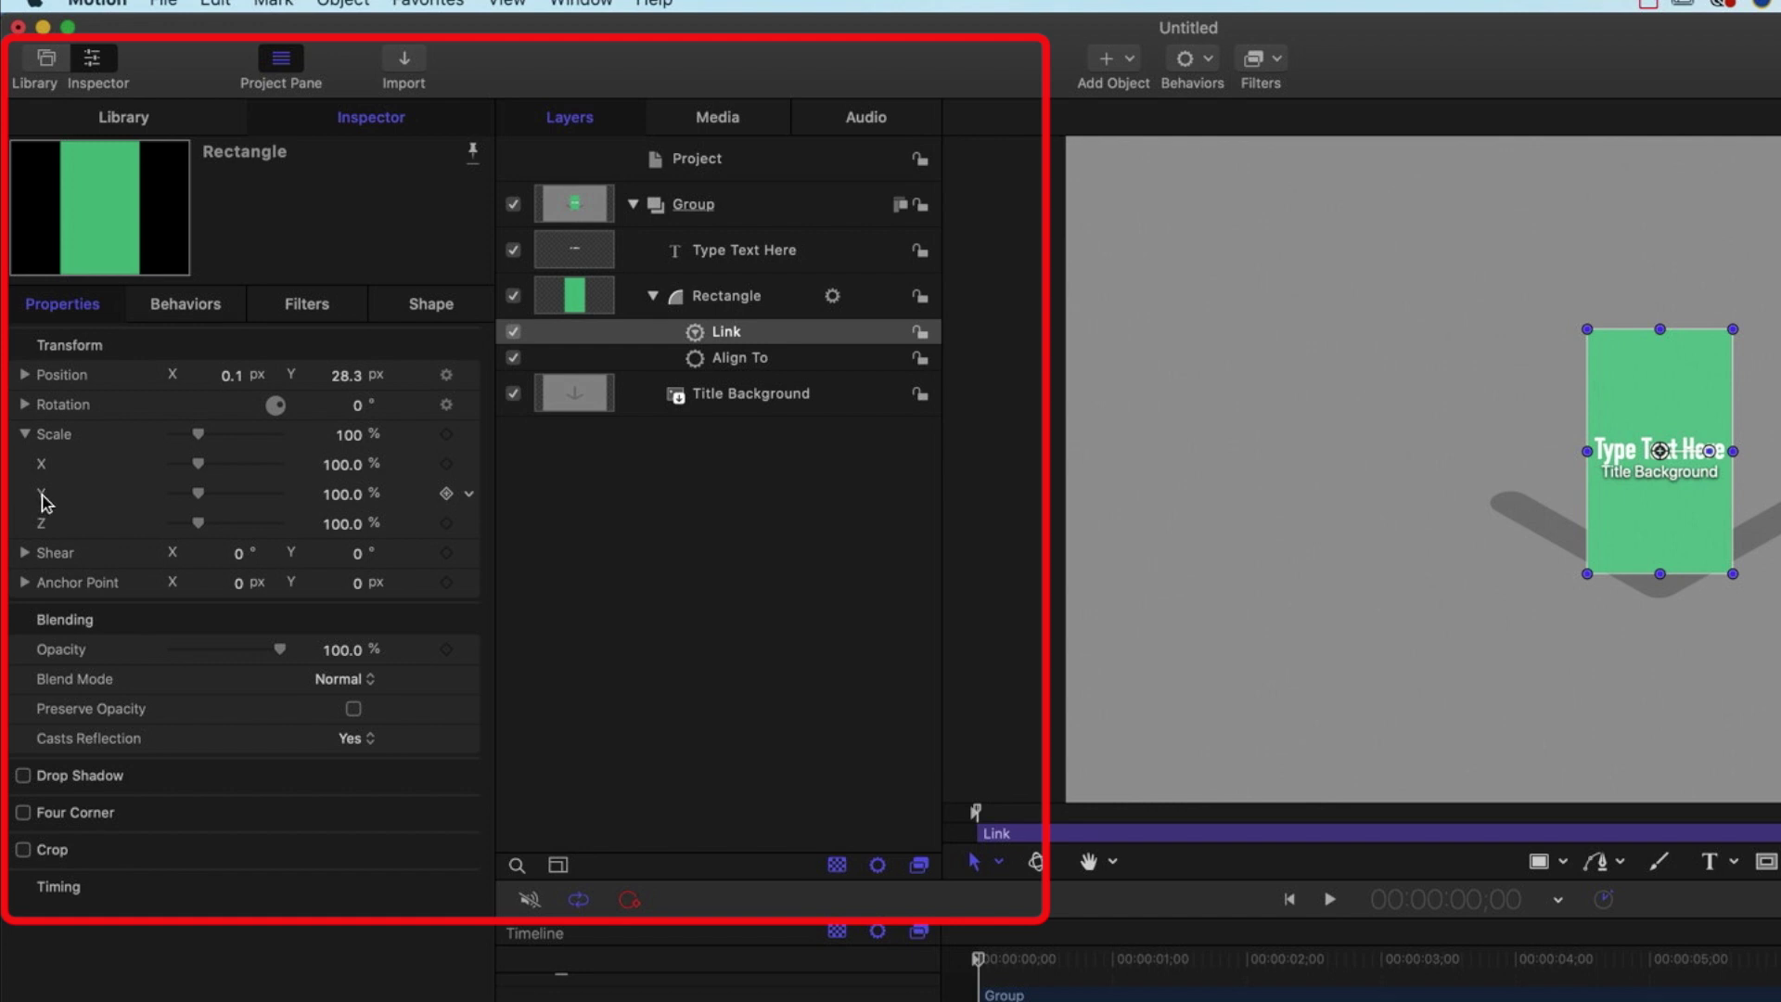
right_click(112, 494)
mouse_move(134, 737)
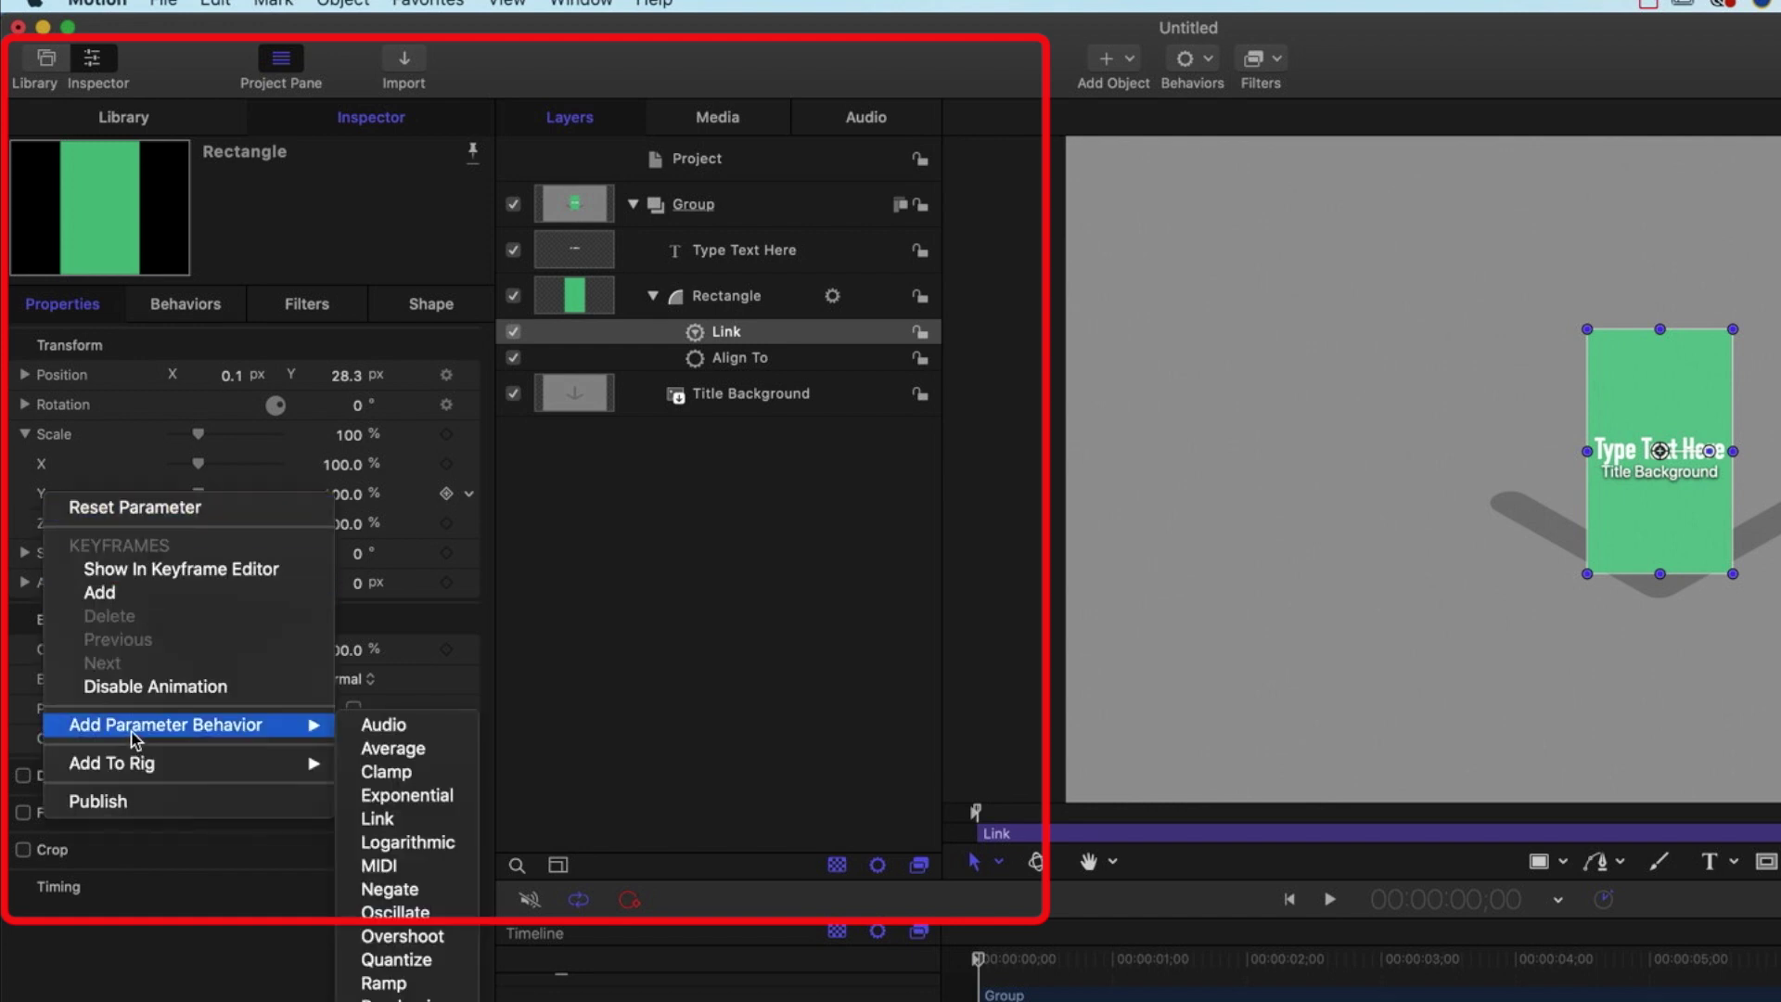
left_click(381, 818)
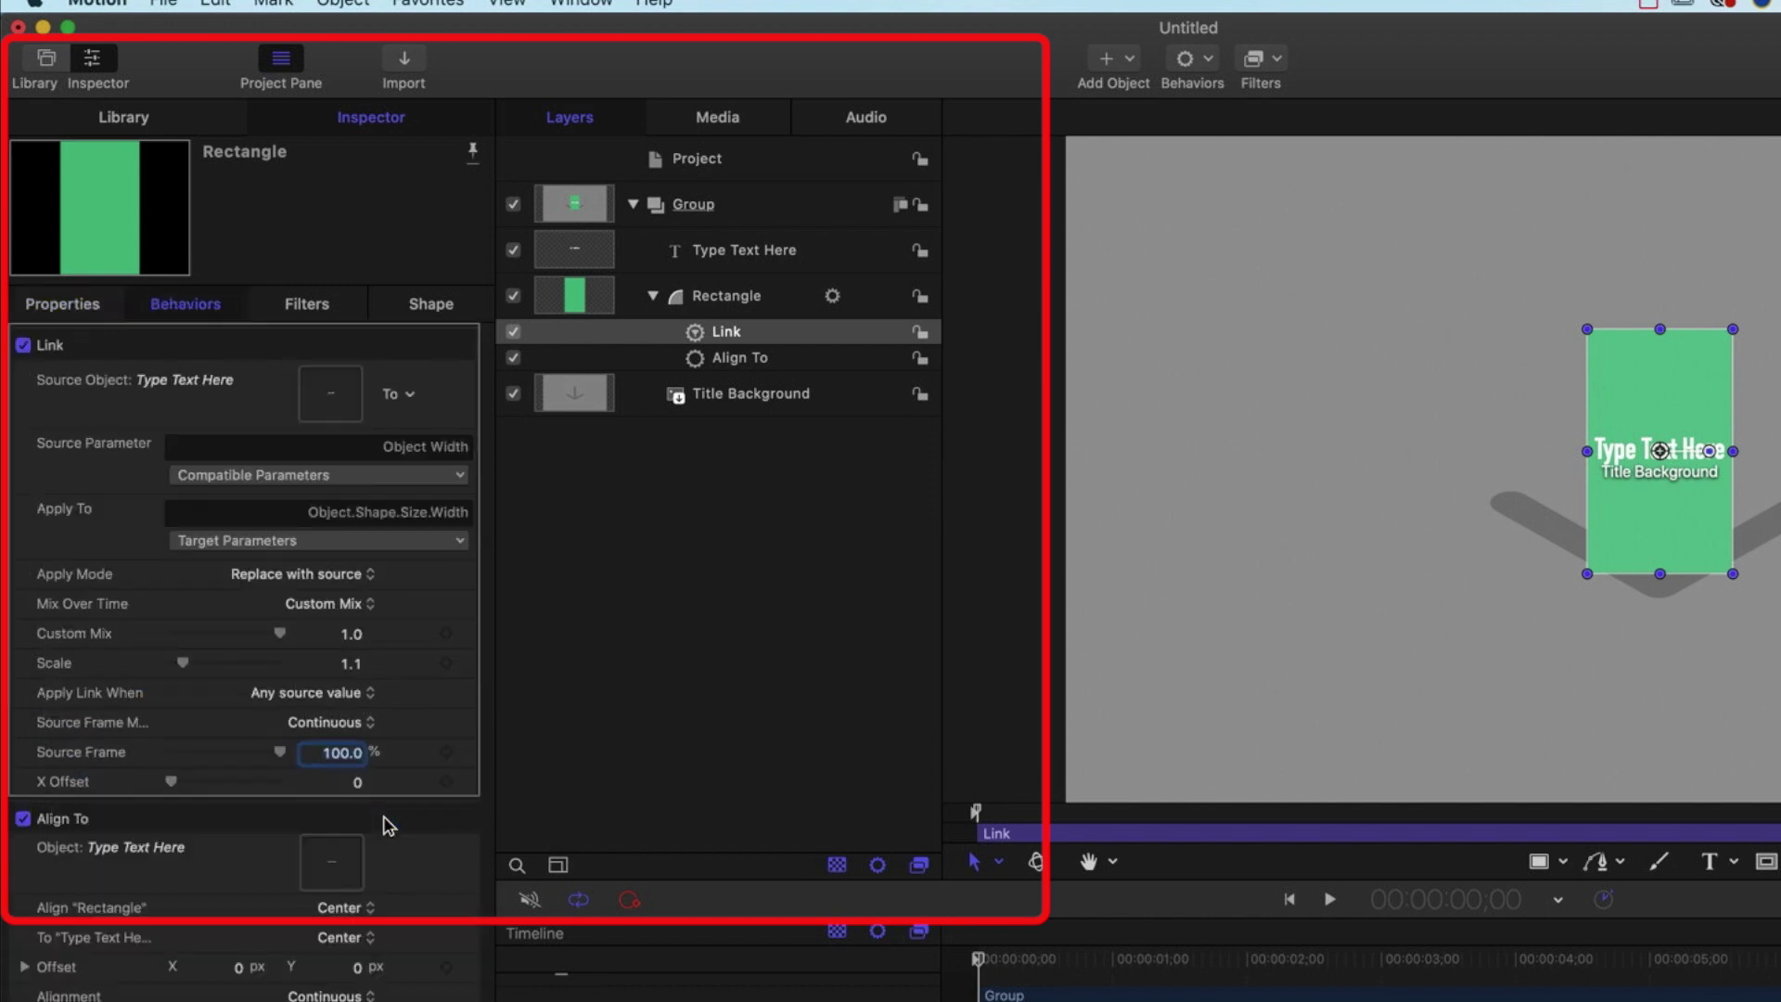
left_click_drag(696, 249, 345, 397)
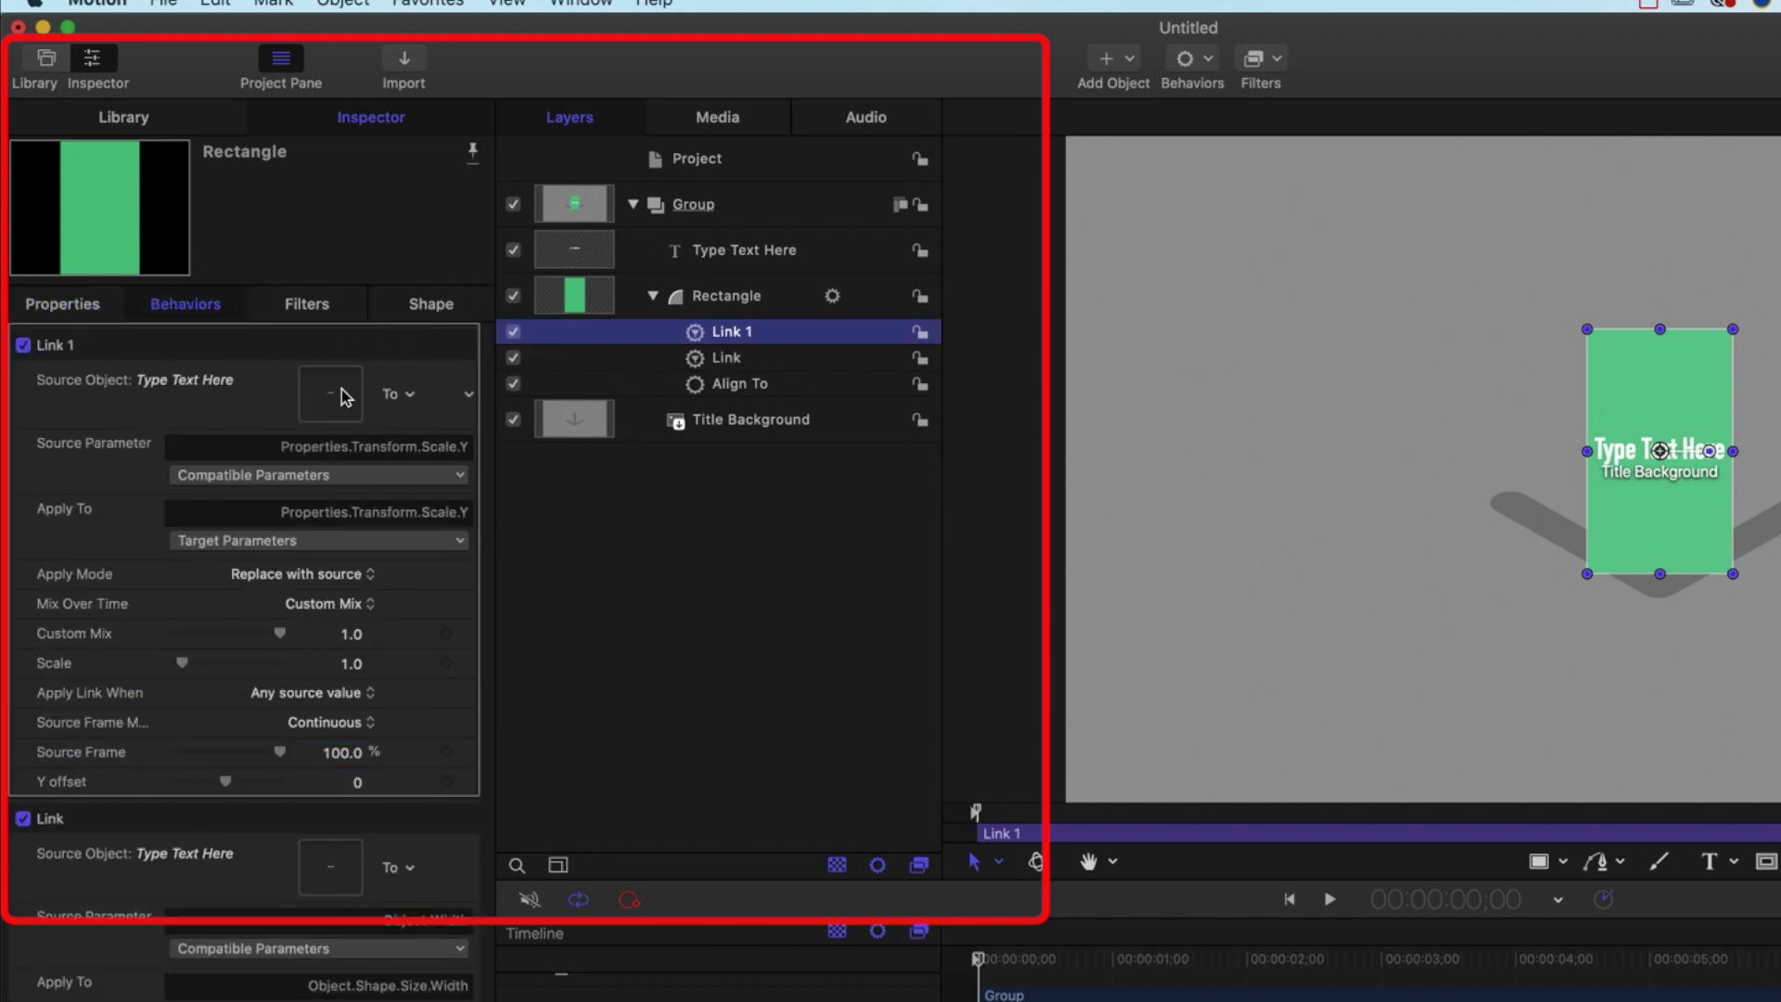
Set the second Link's source parameter to the text's object Height and apply it to the rectangle's shape size Height
left_click(332, 476)
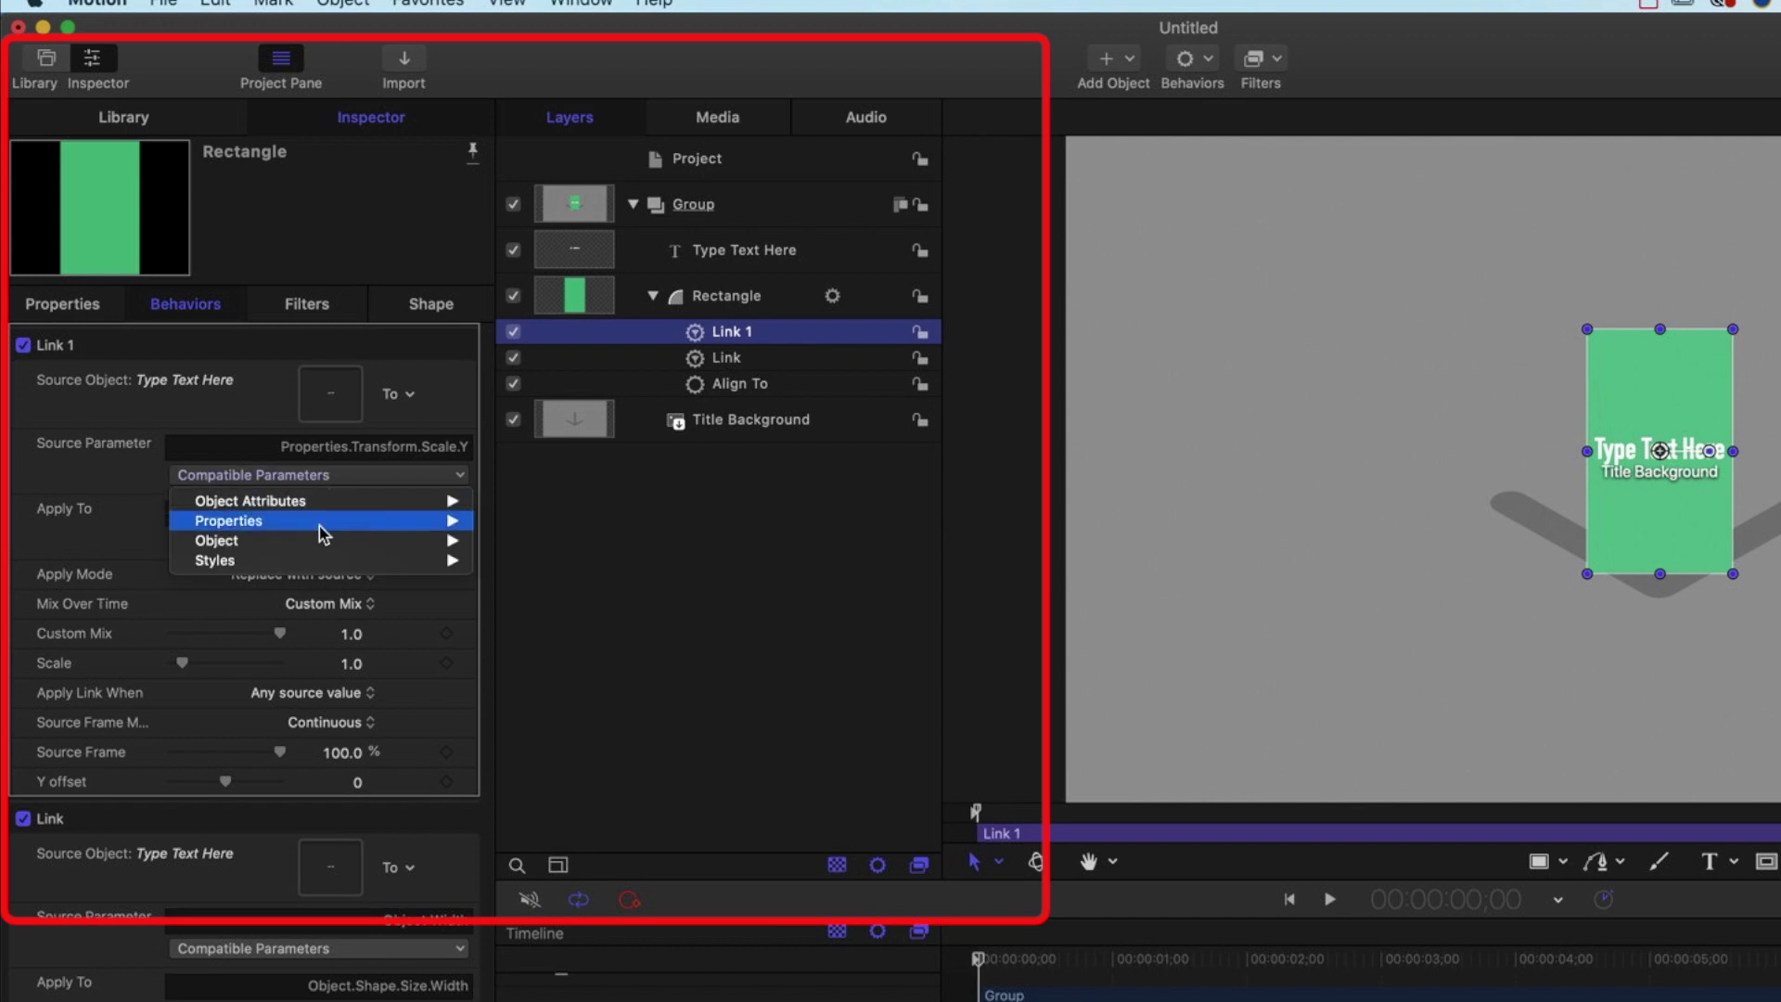
mouse_move(325, 501)
mouse_move(561, 510)
left_click(659, 522)
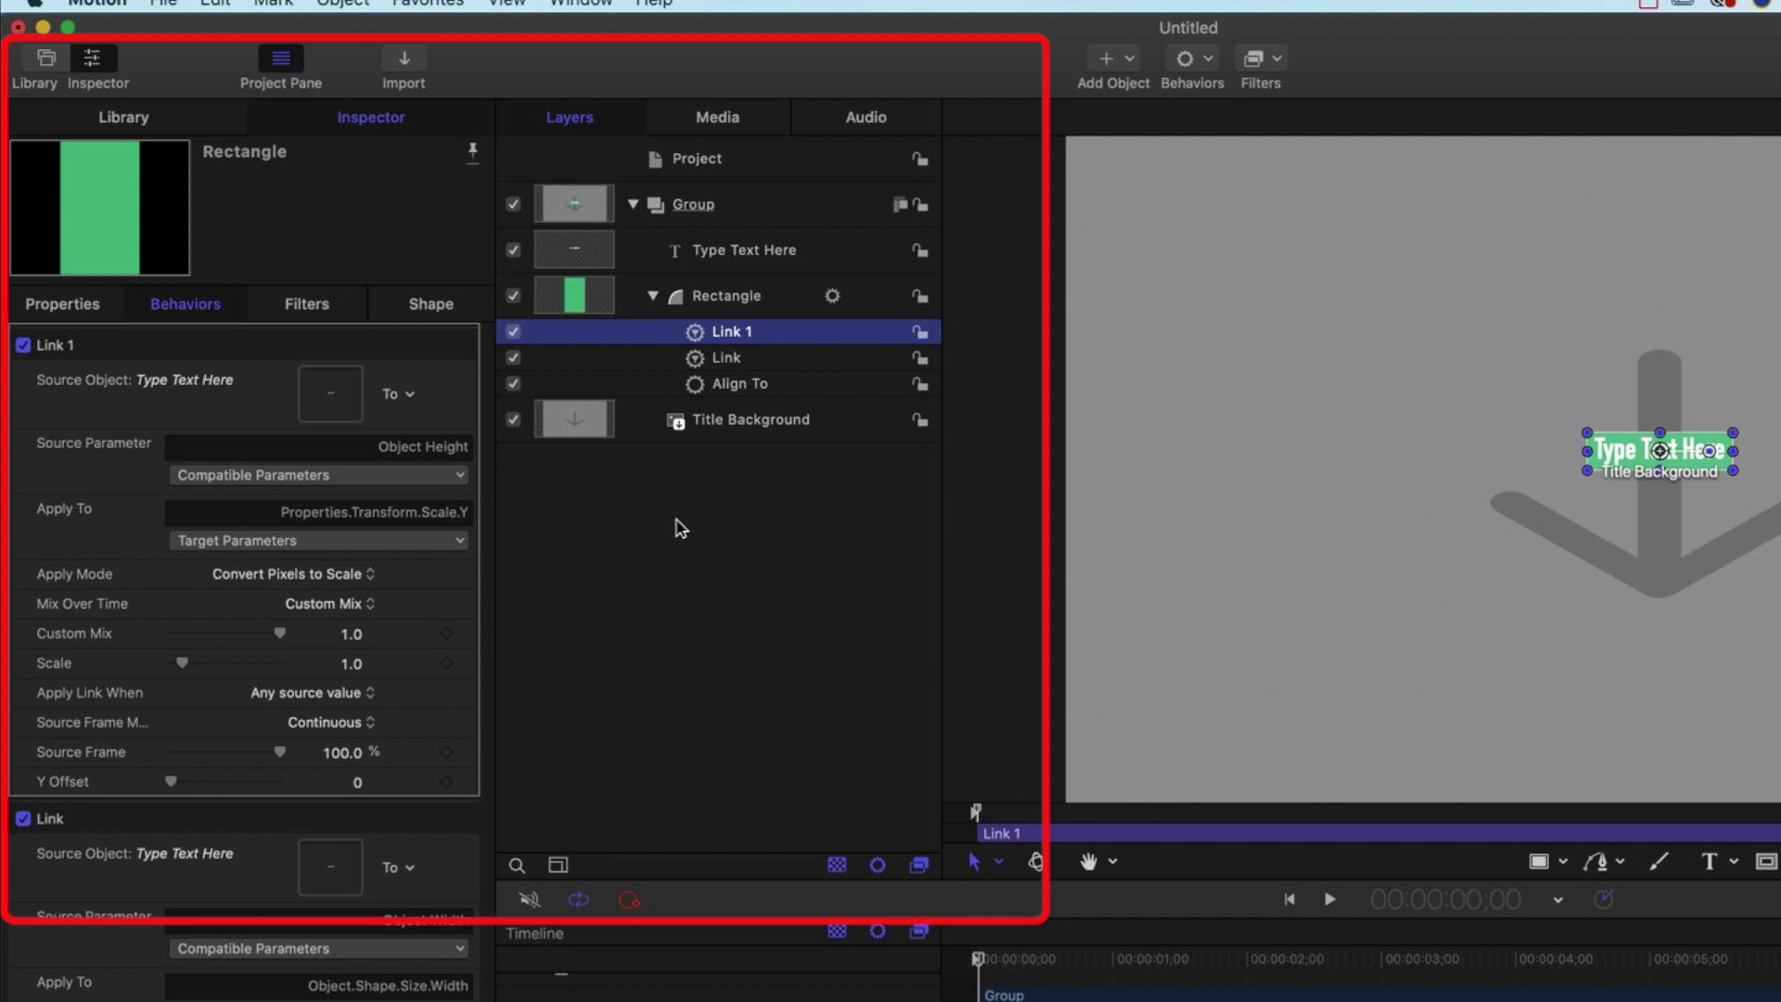
left_click(324, 541)
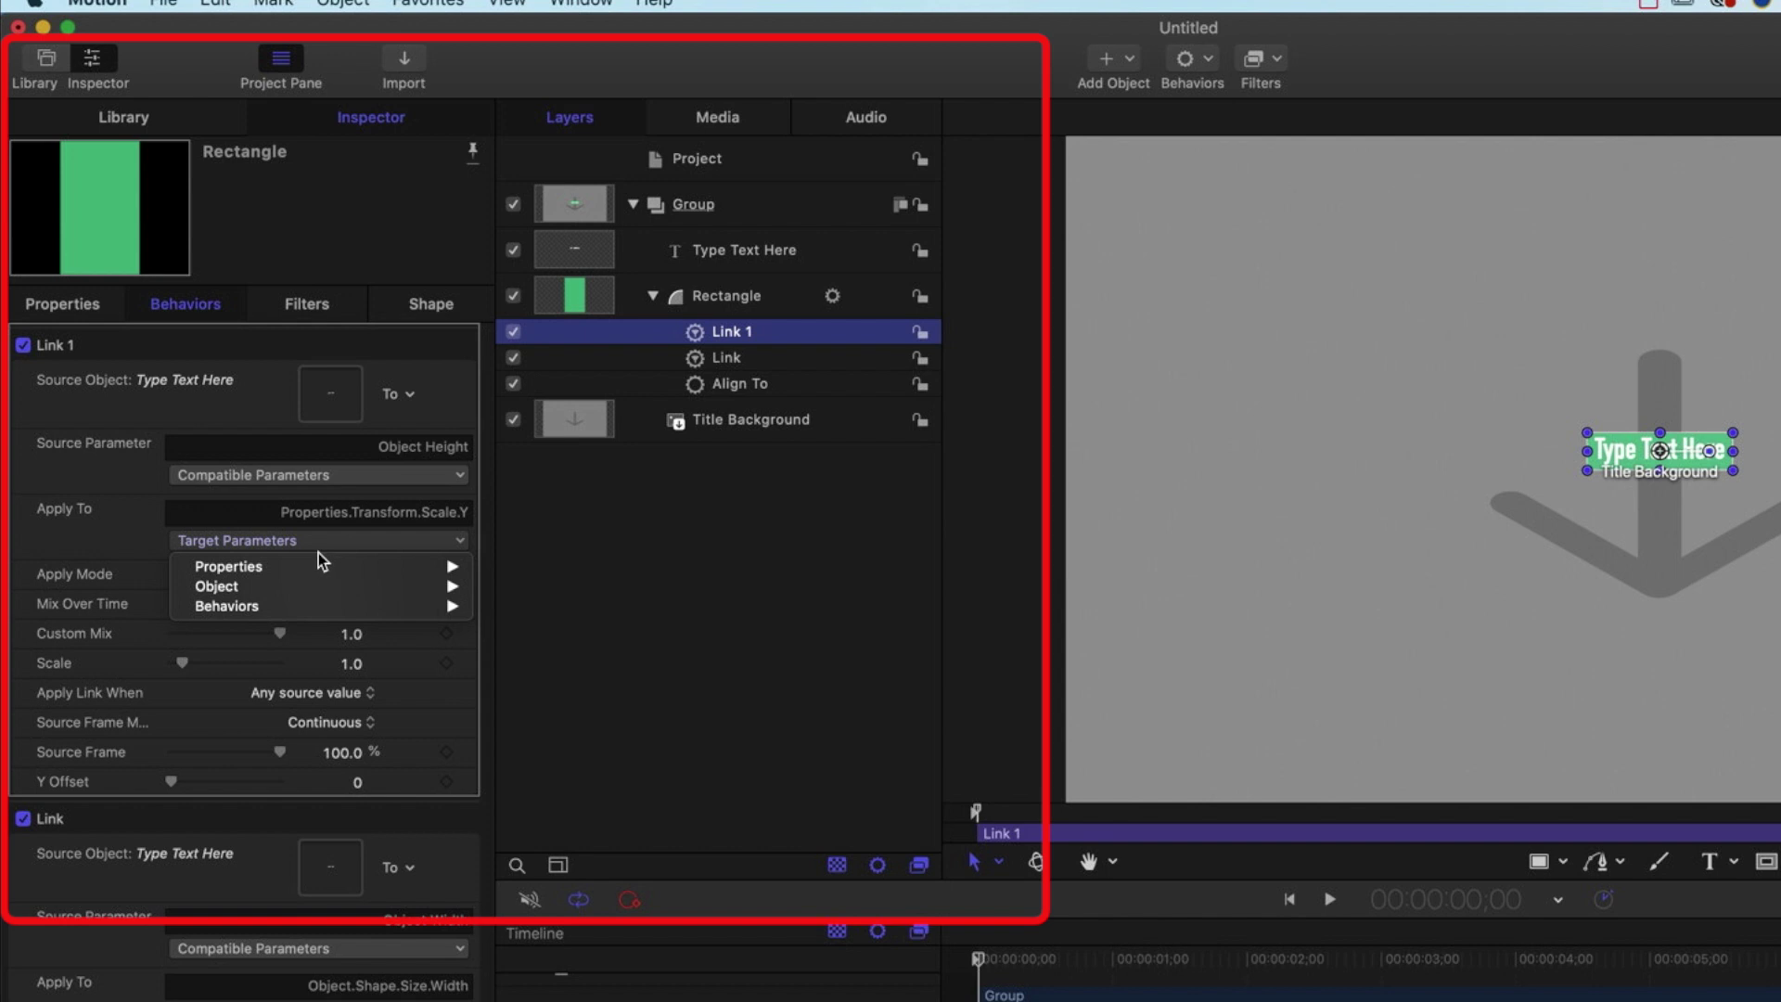
mouse_move(310, 588)
mouse_move(536, 596)
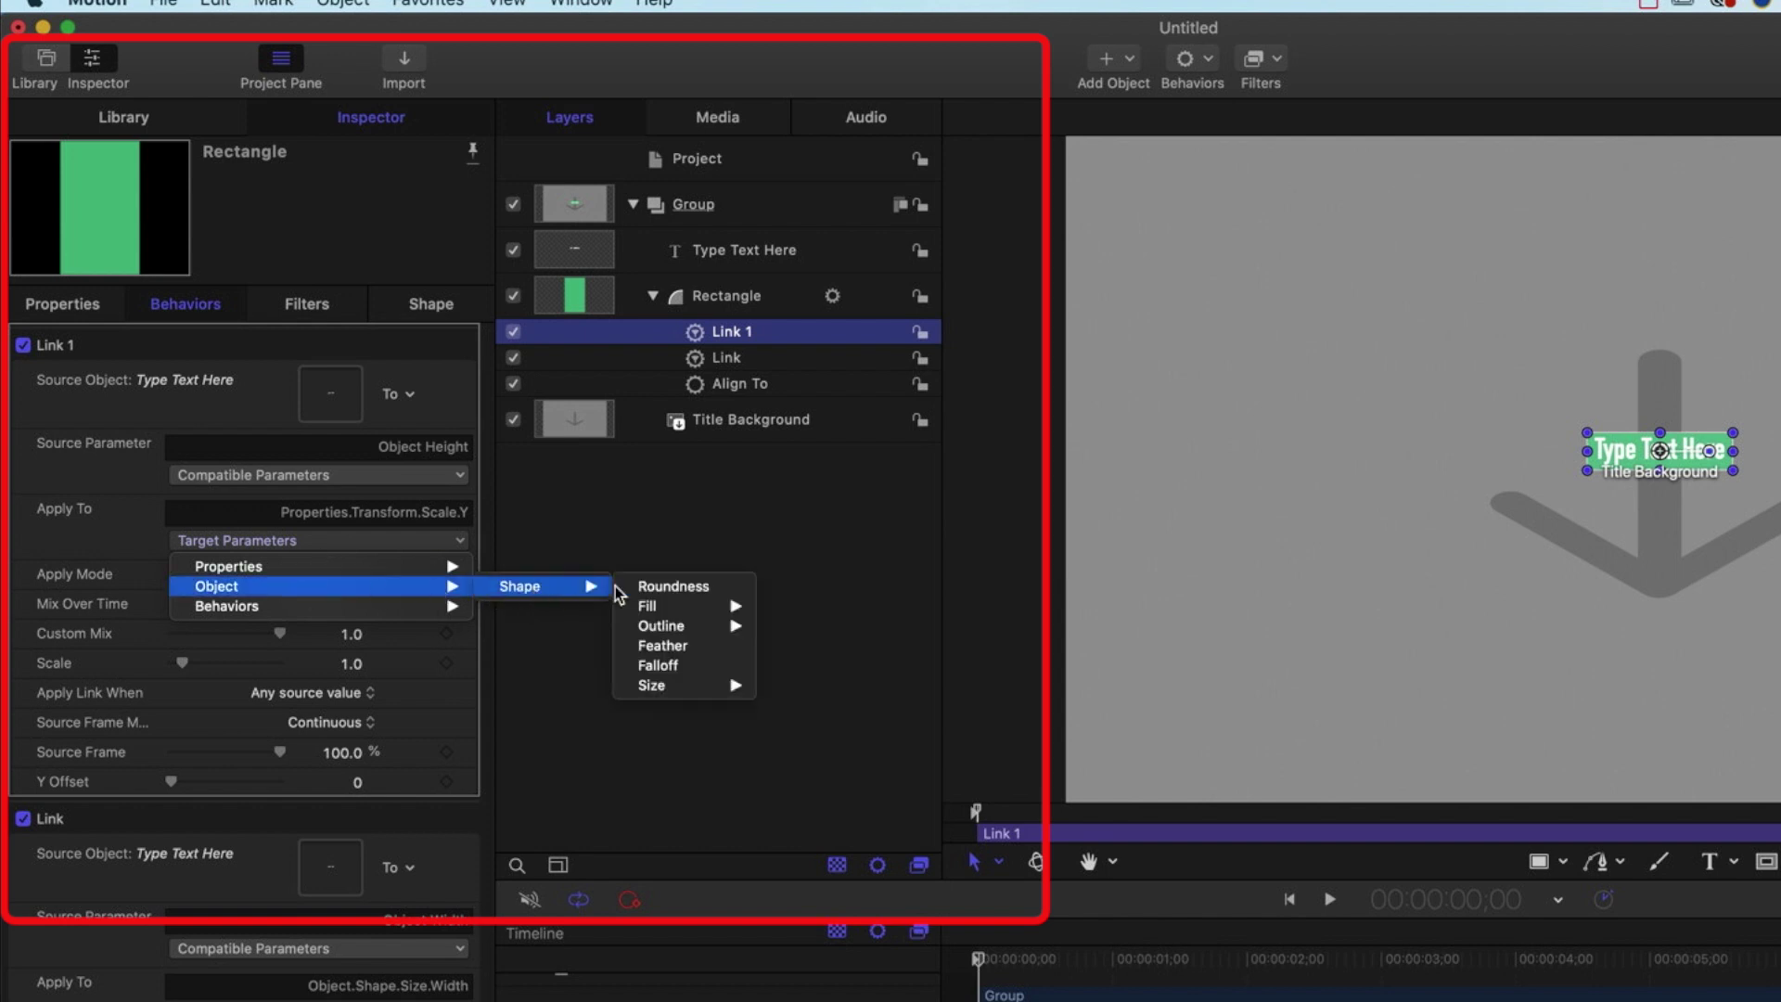
mouse_move(676, 687)
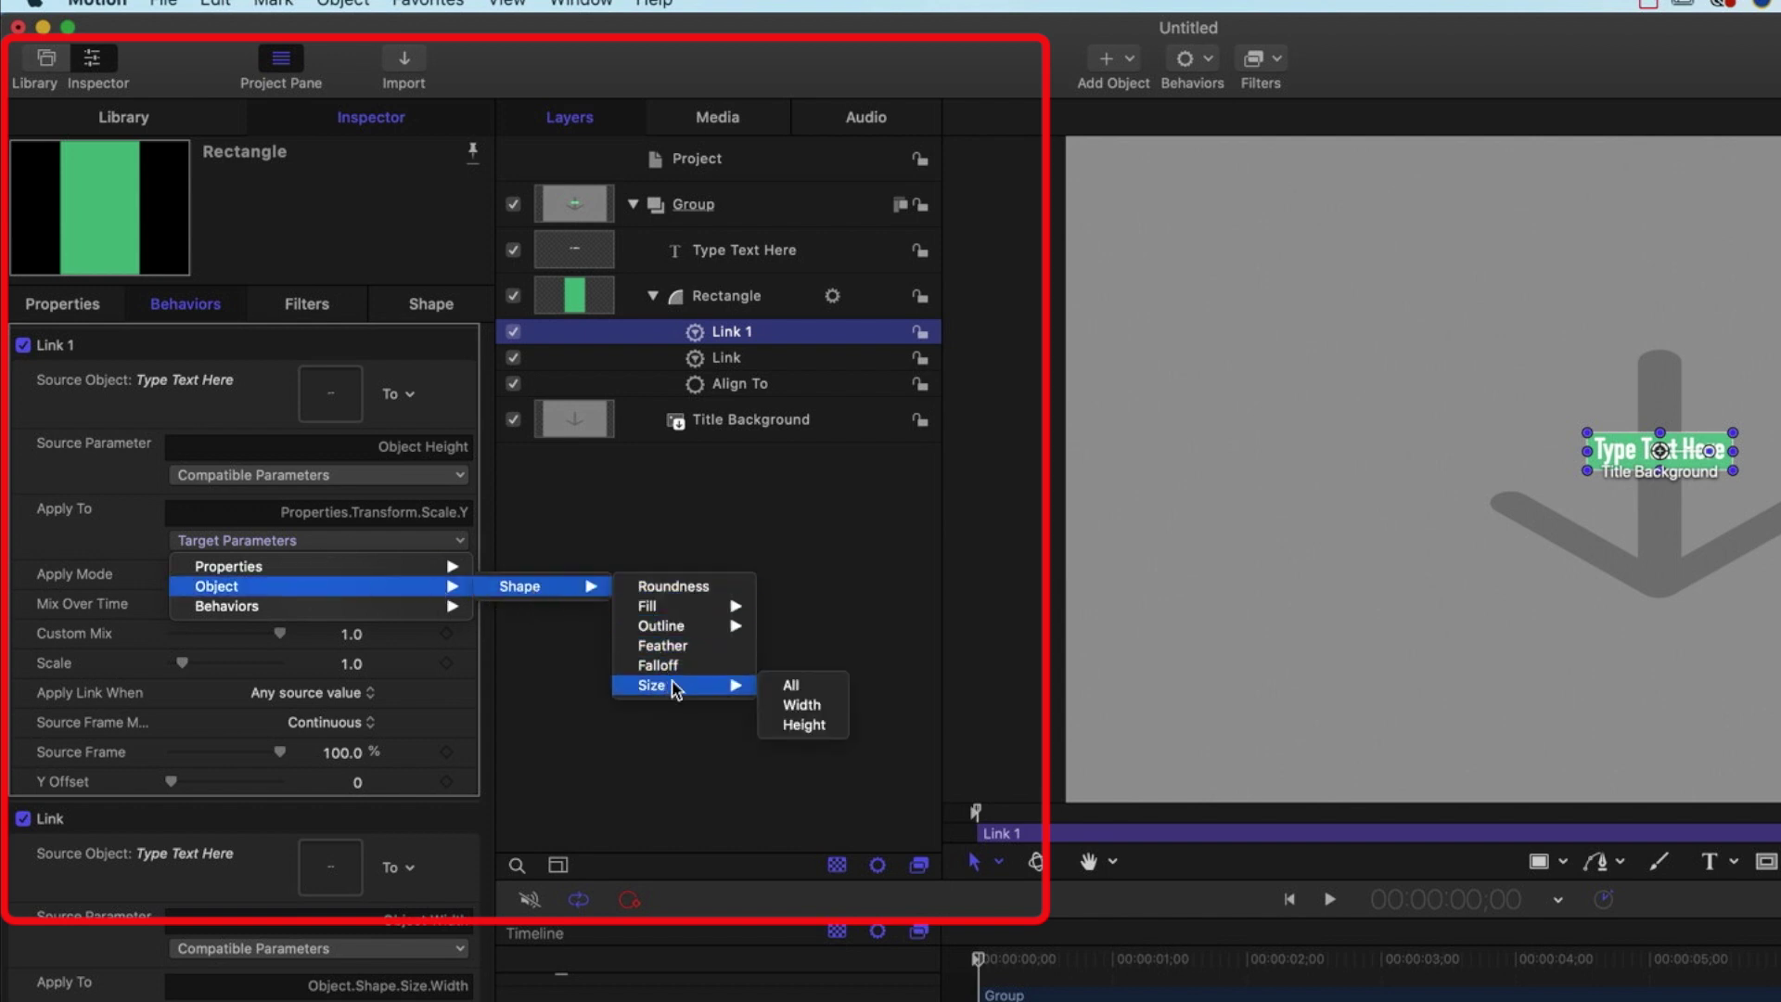
left_click(829, 726)
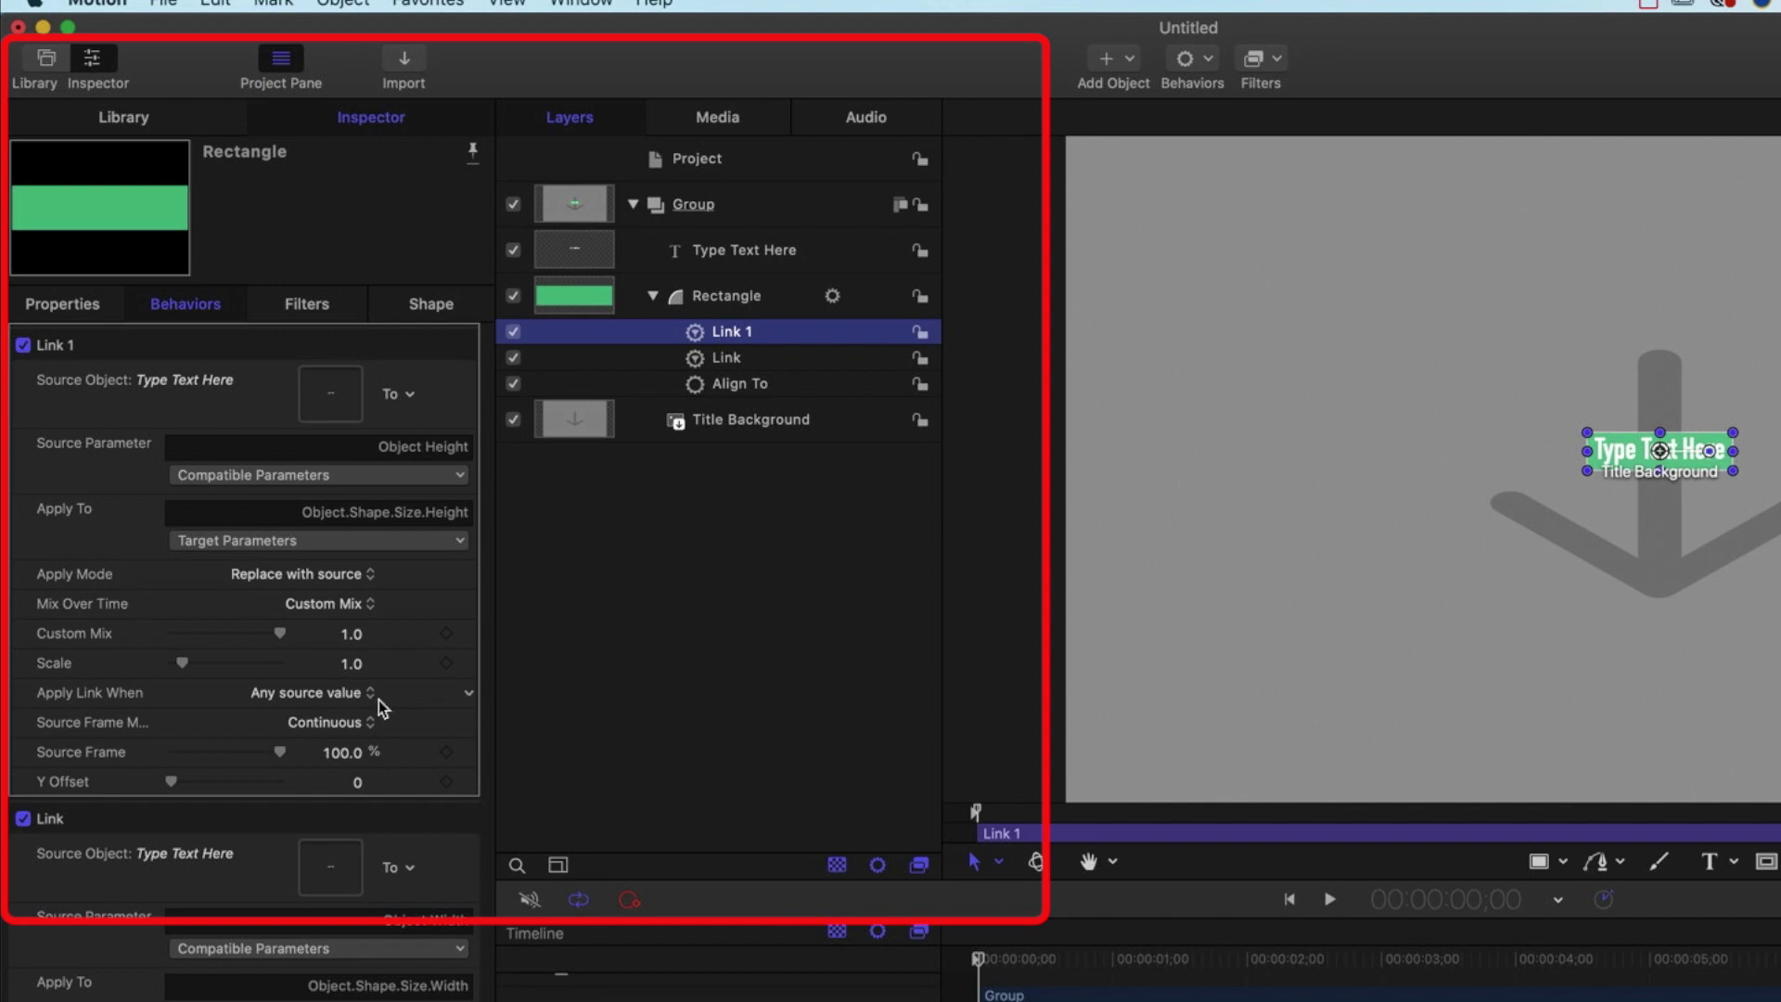
Set the height Link's scale to 1.2
left_click(351, 664)
left_click(350, 664)
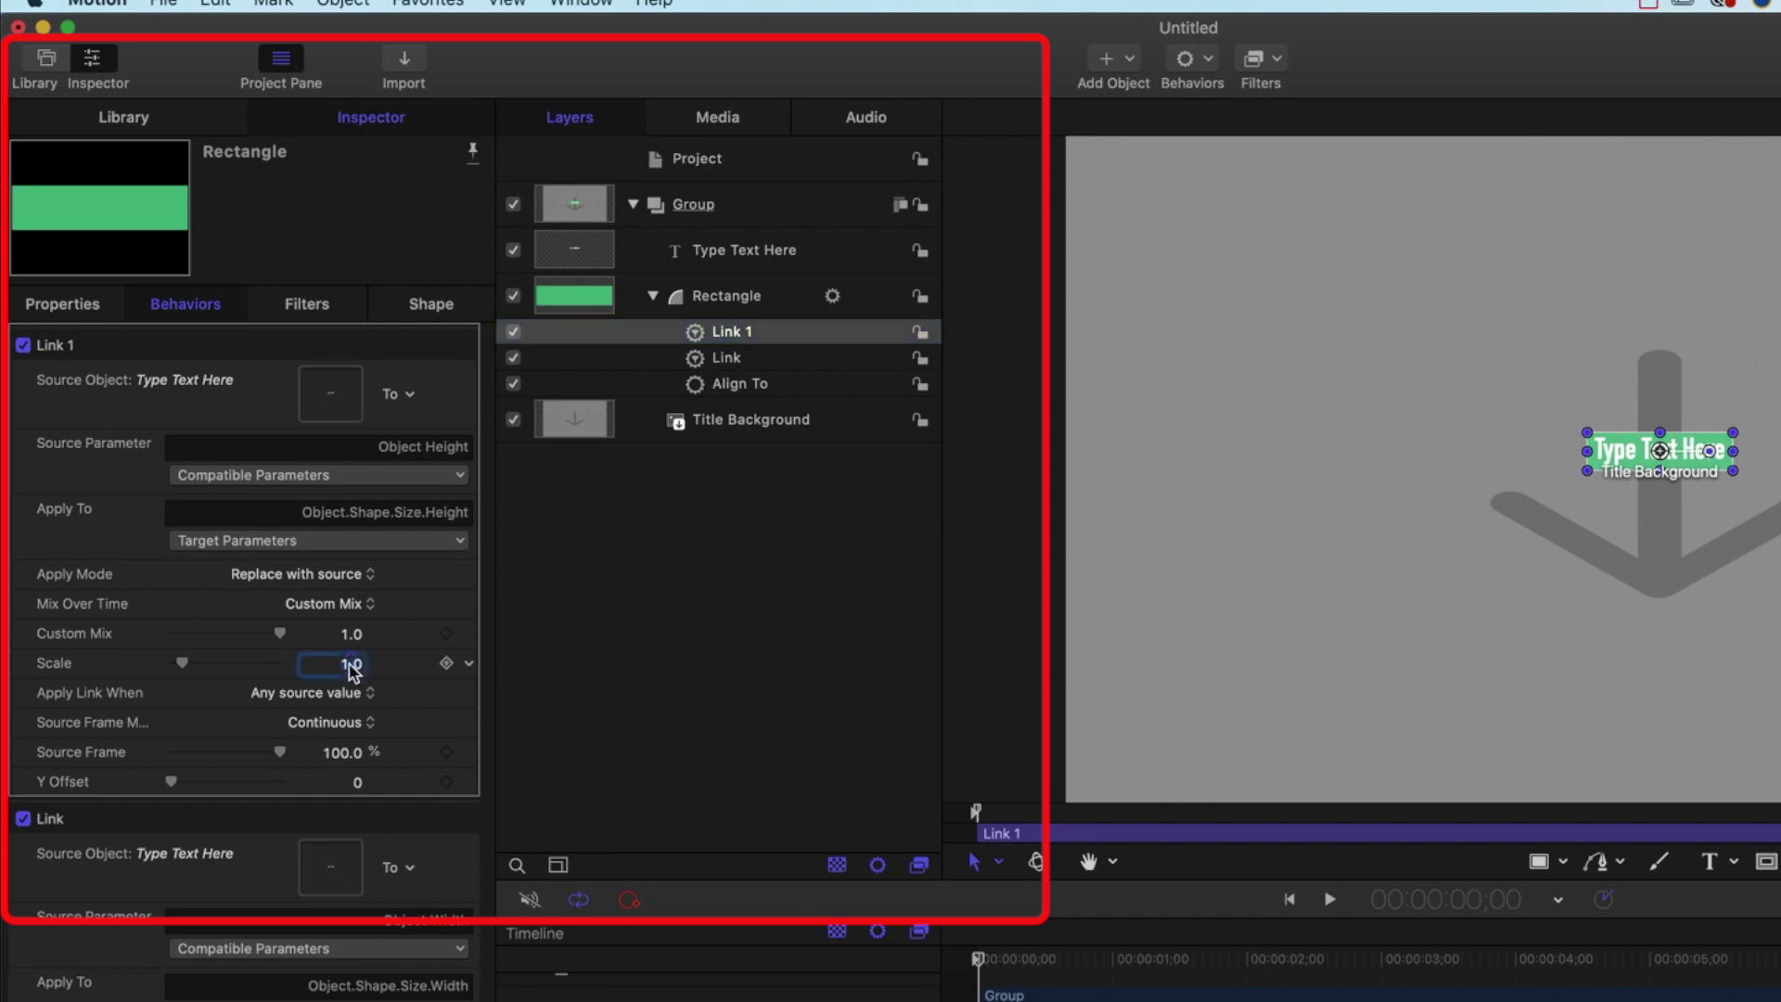
type("1.2")
key("Return")
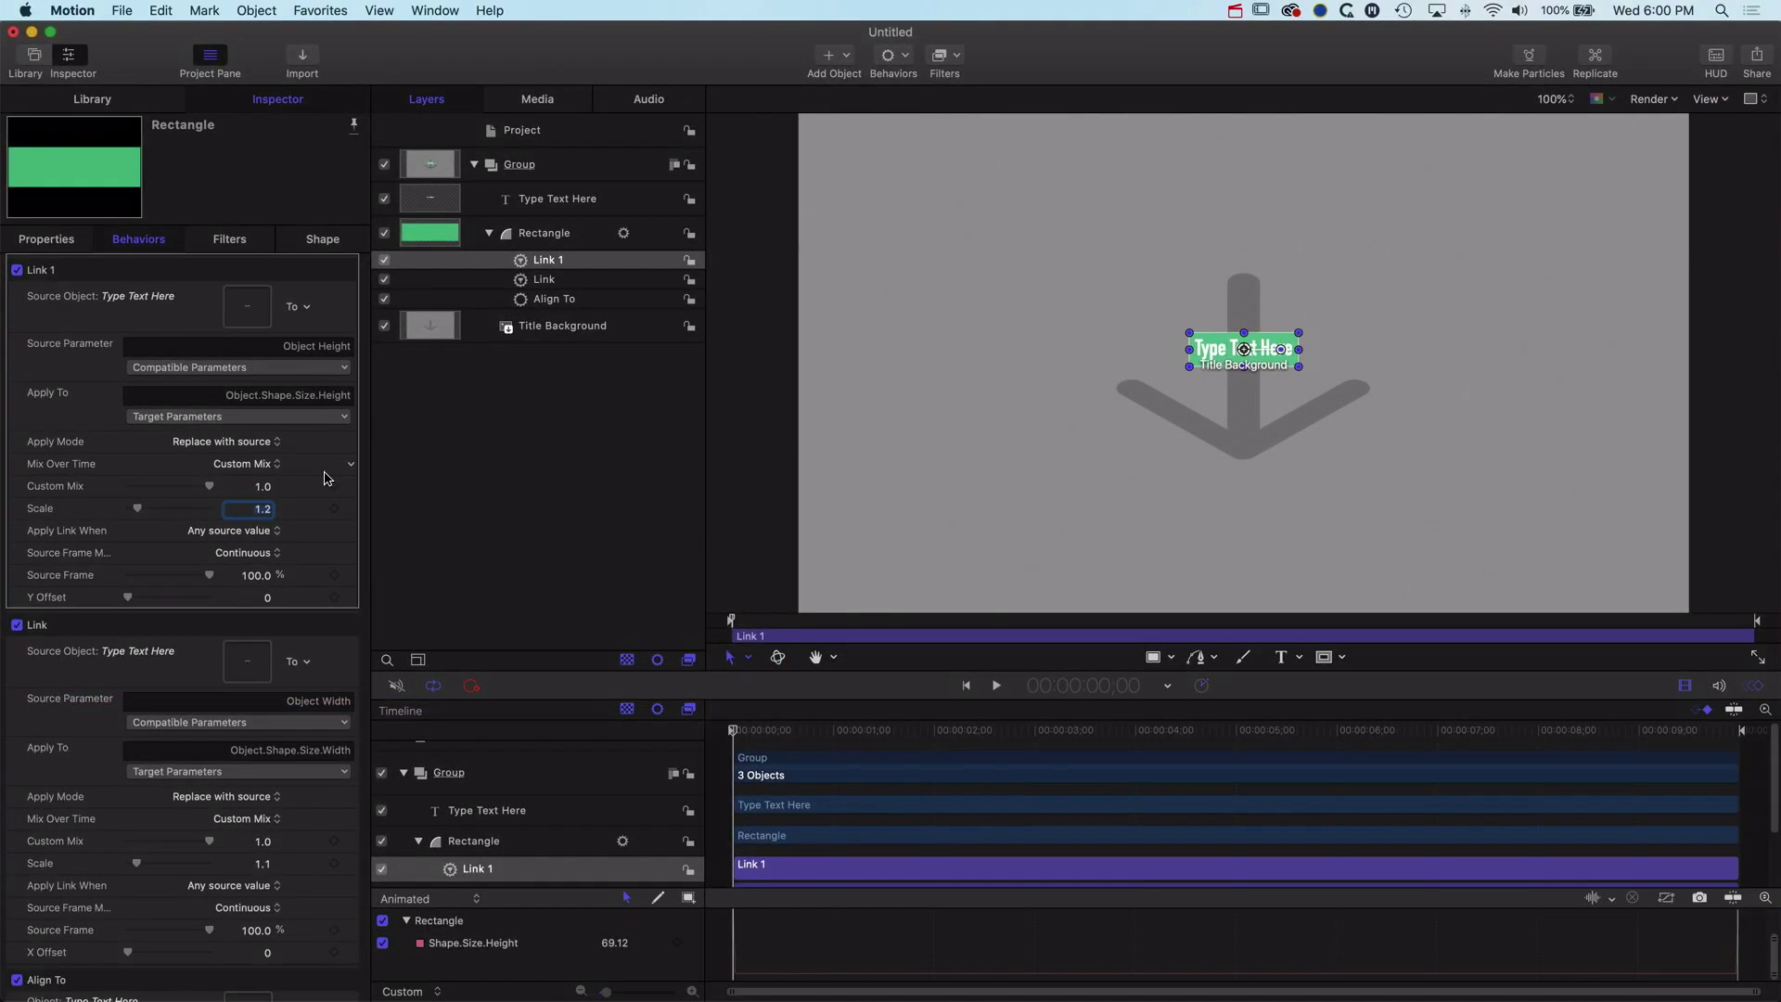
Publish the title template as Rounded Text Frame Demo in the author's own titles category
left_click(122, 10)
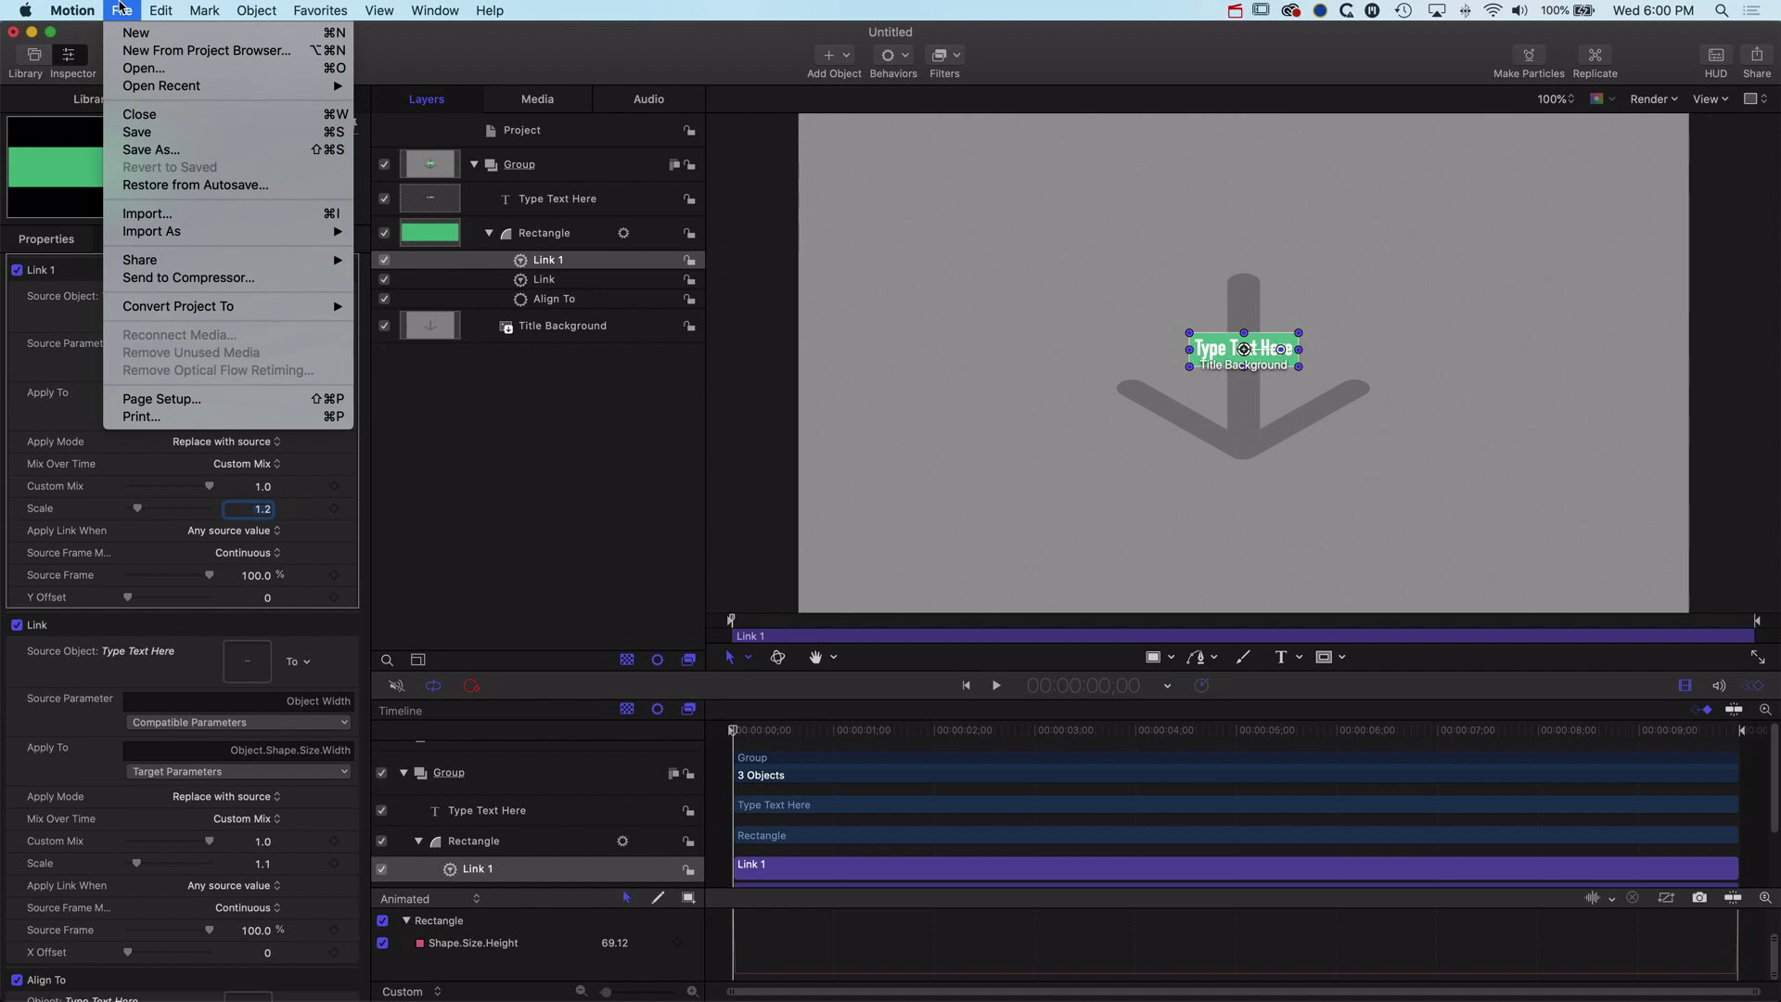
left_click(139, 132)
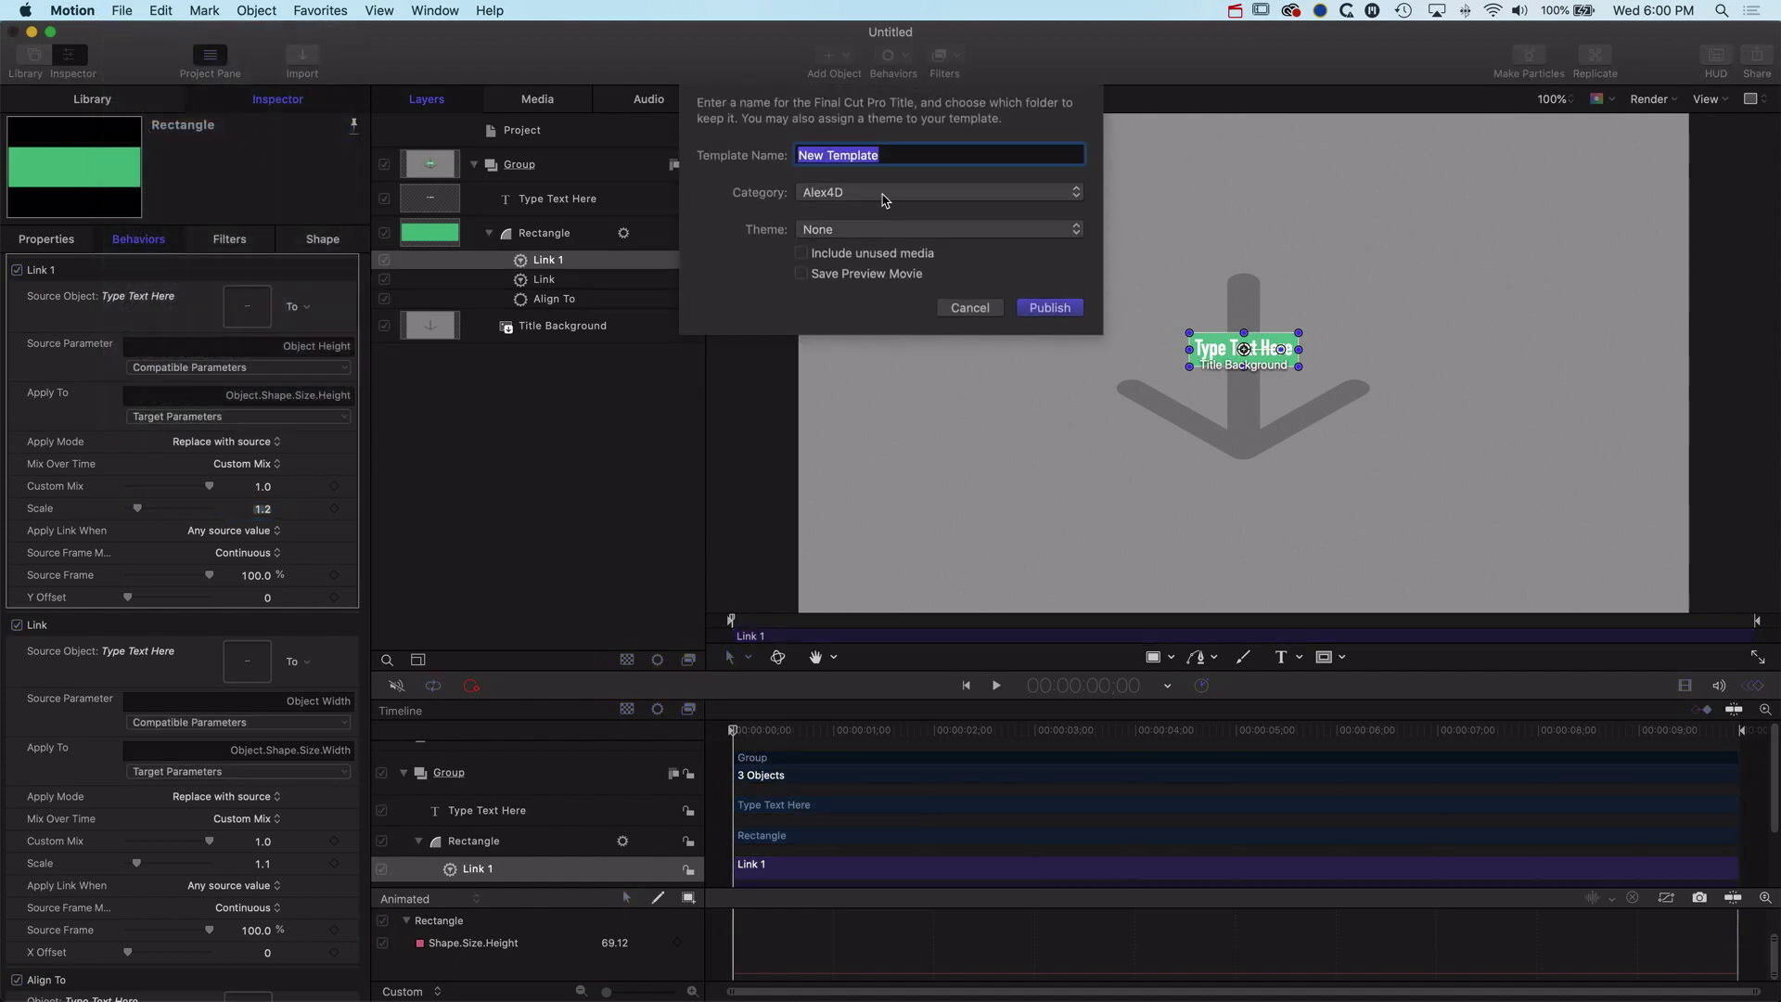
left_click(877, 192)
left_click(878, 212)
key("BackSpace")
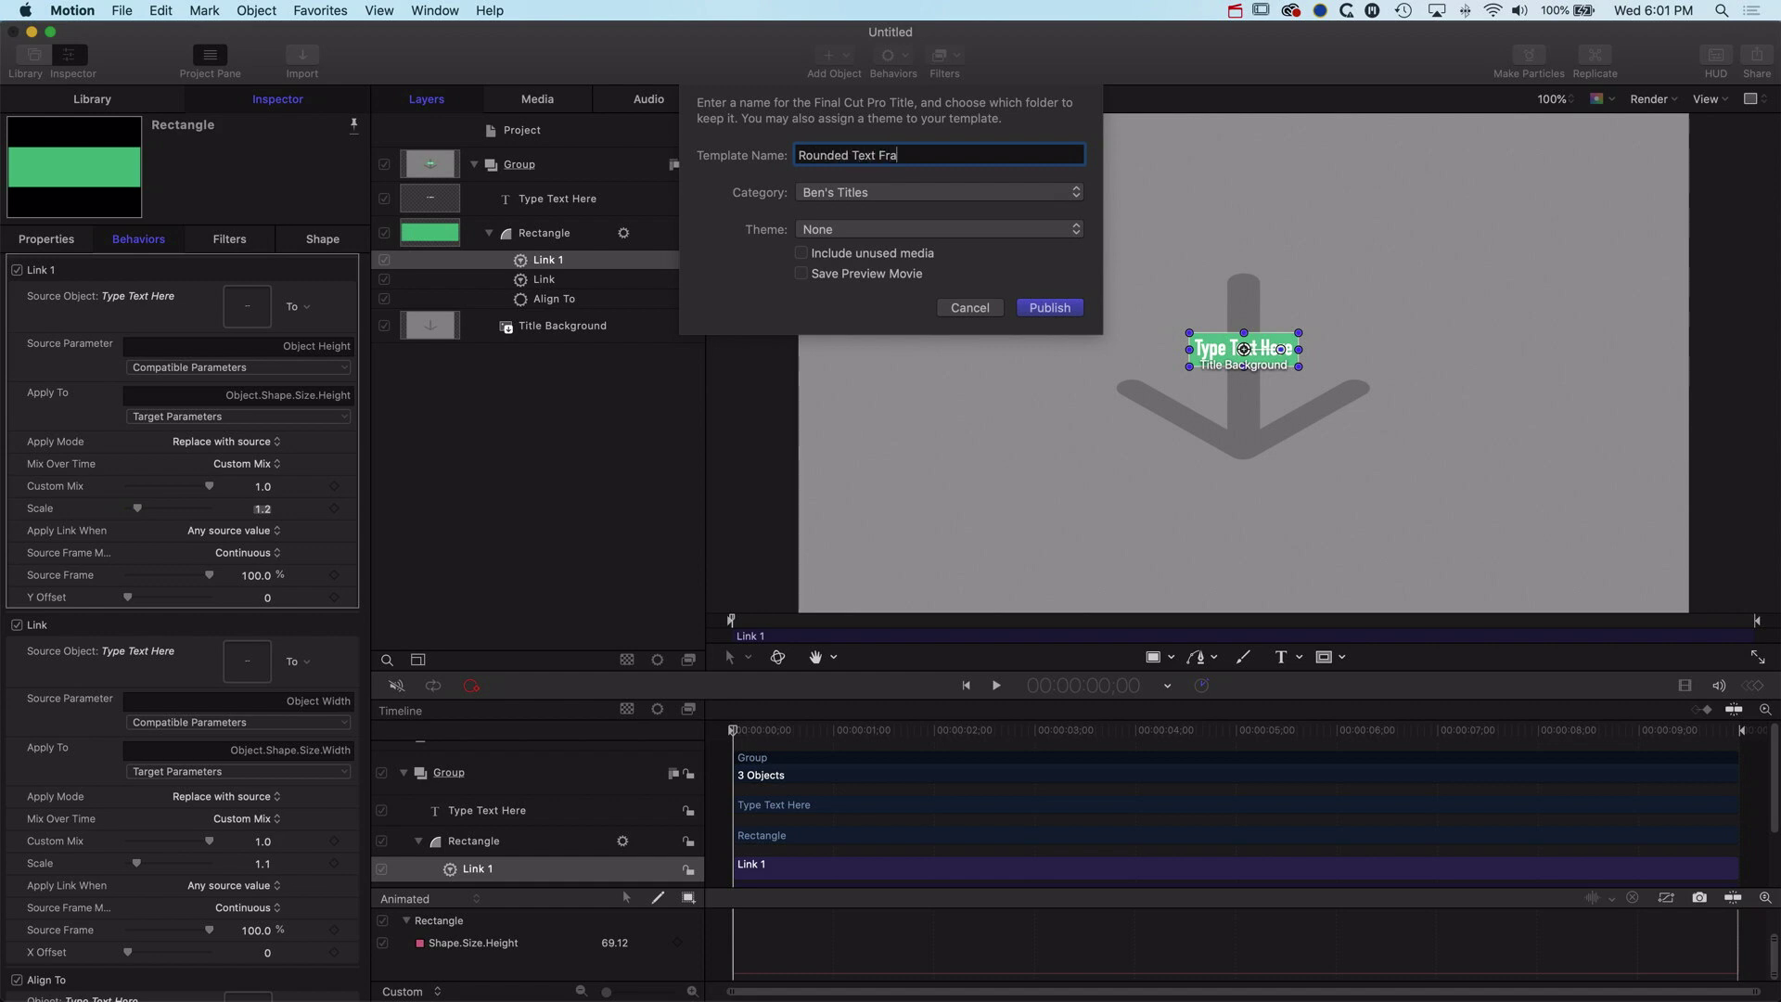
left_click(1055, 307)
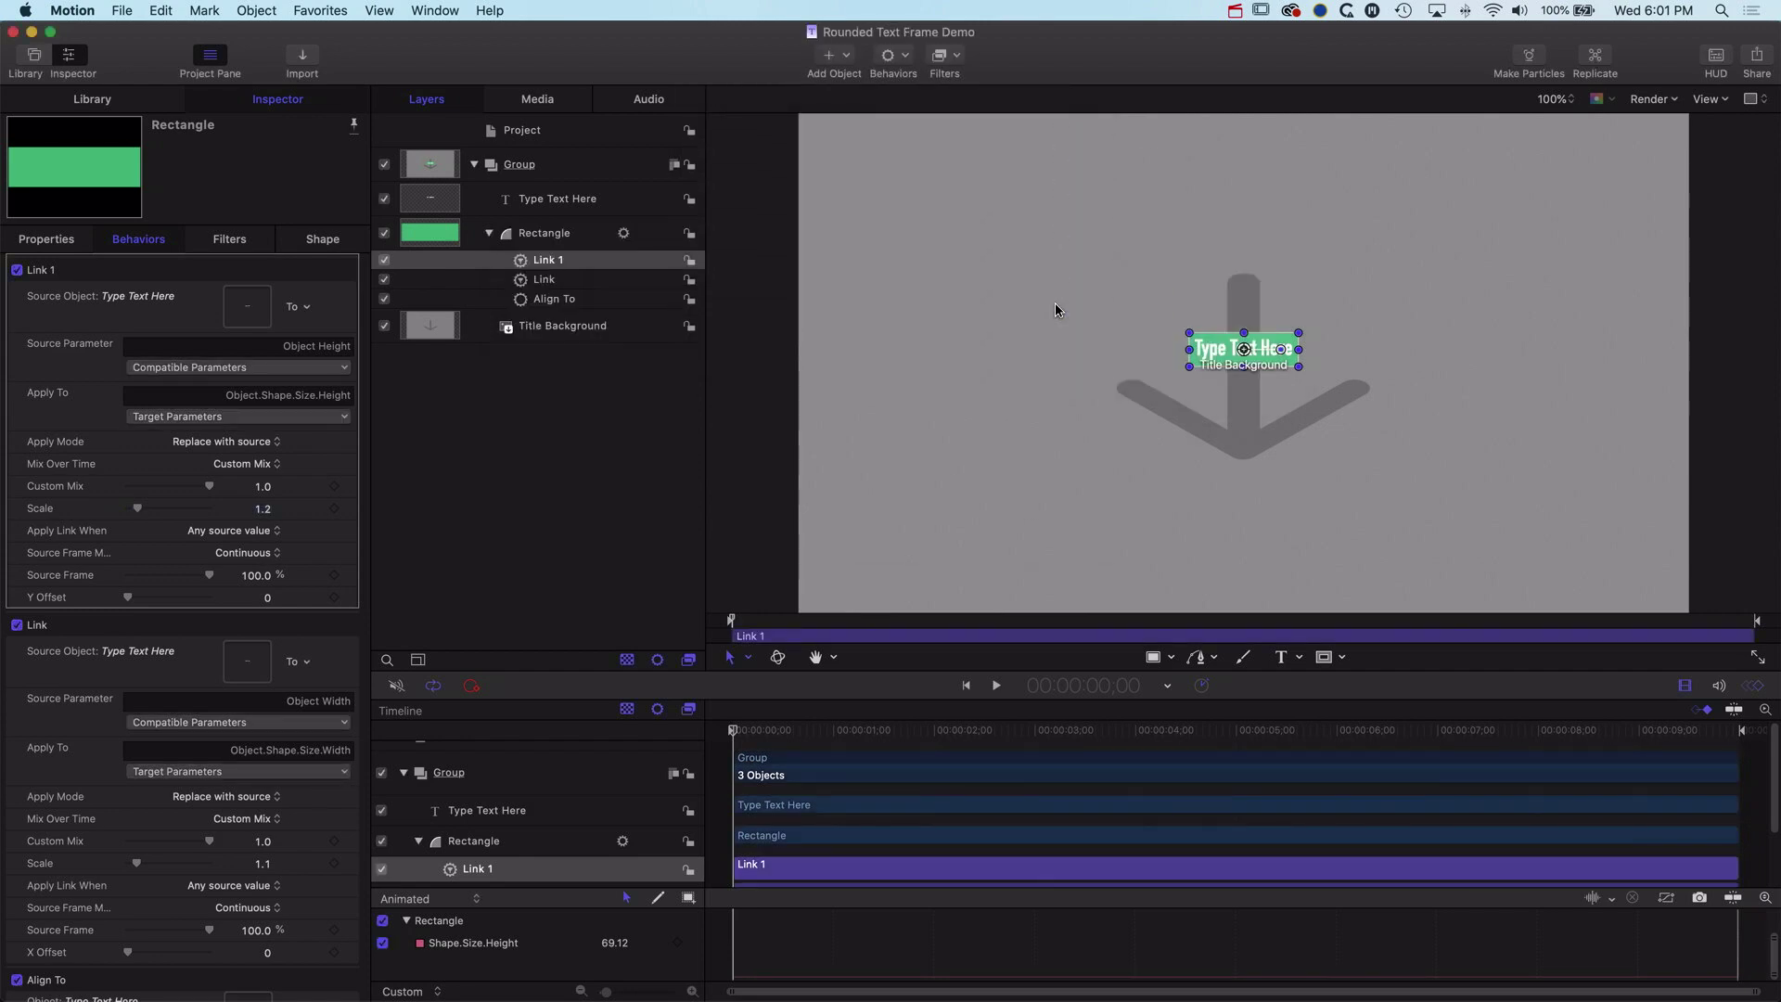
Switch to Final Cut Pro and open the Start Here project from the Timelines event
key("super+Tab")
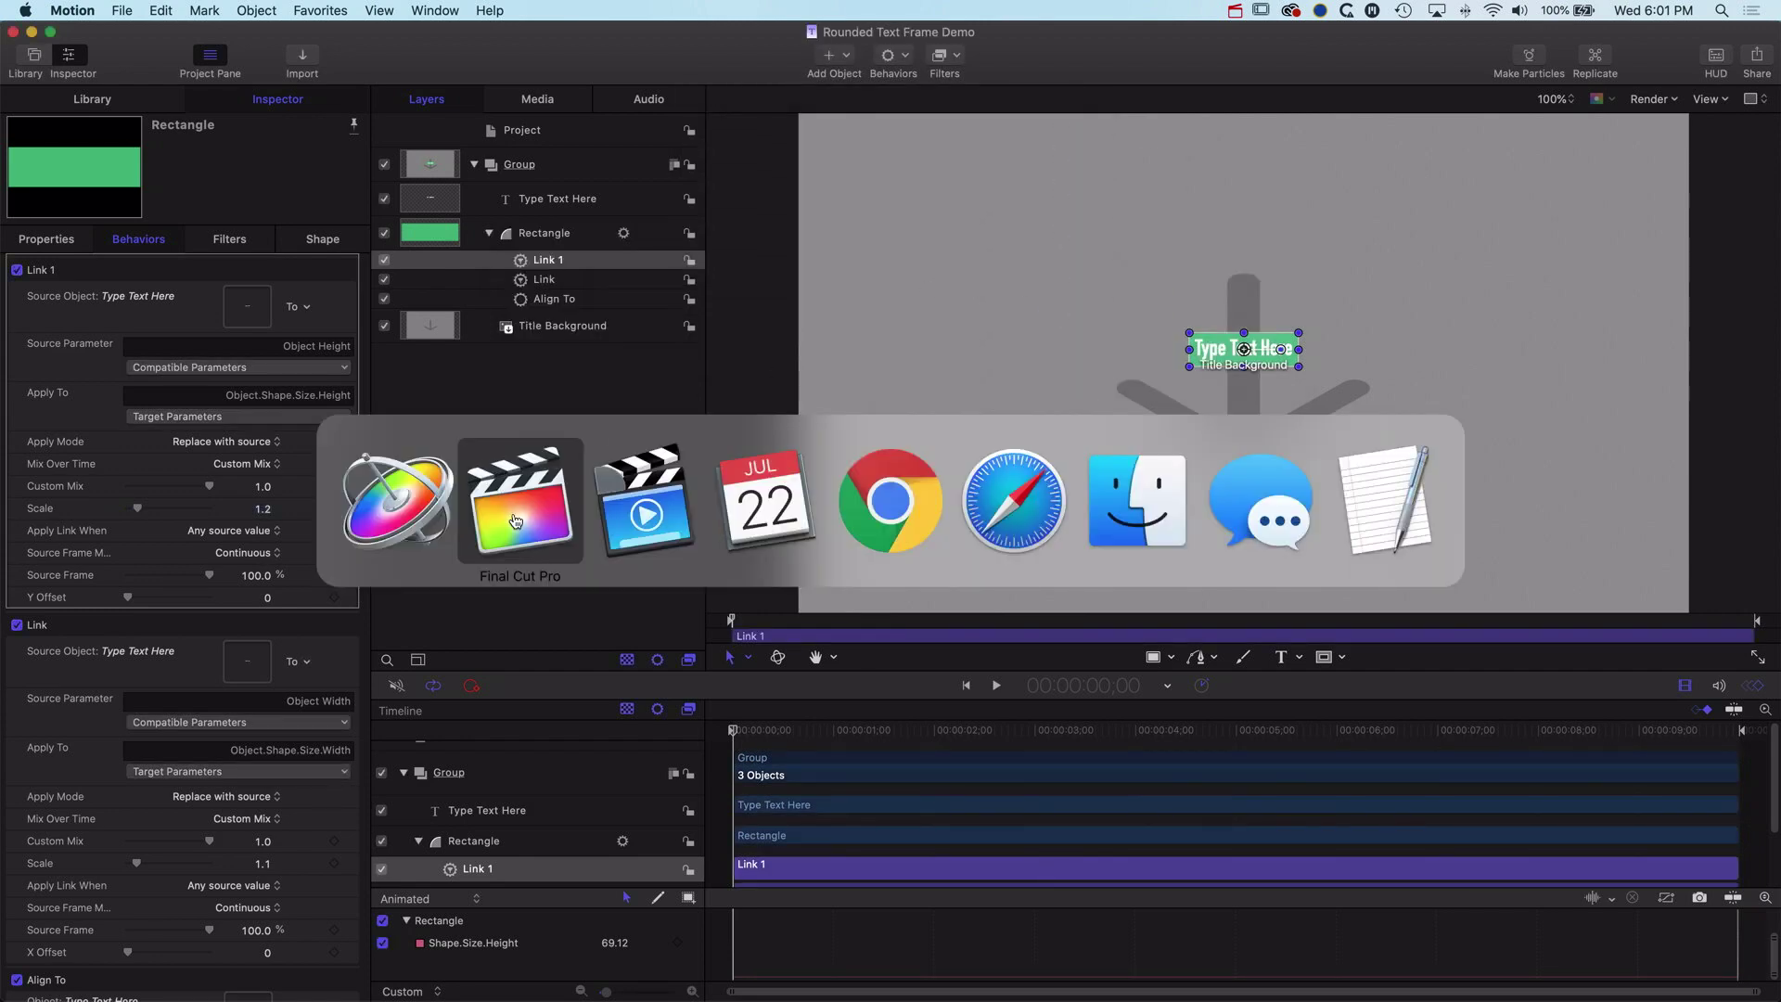
left_click(522, 504)
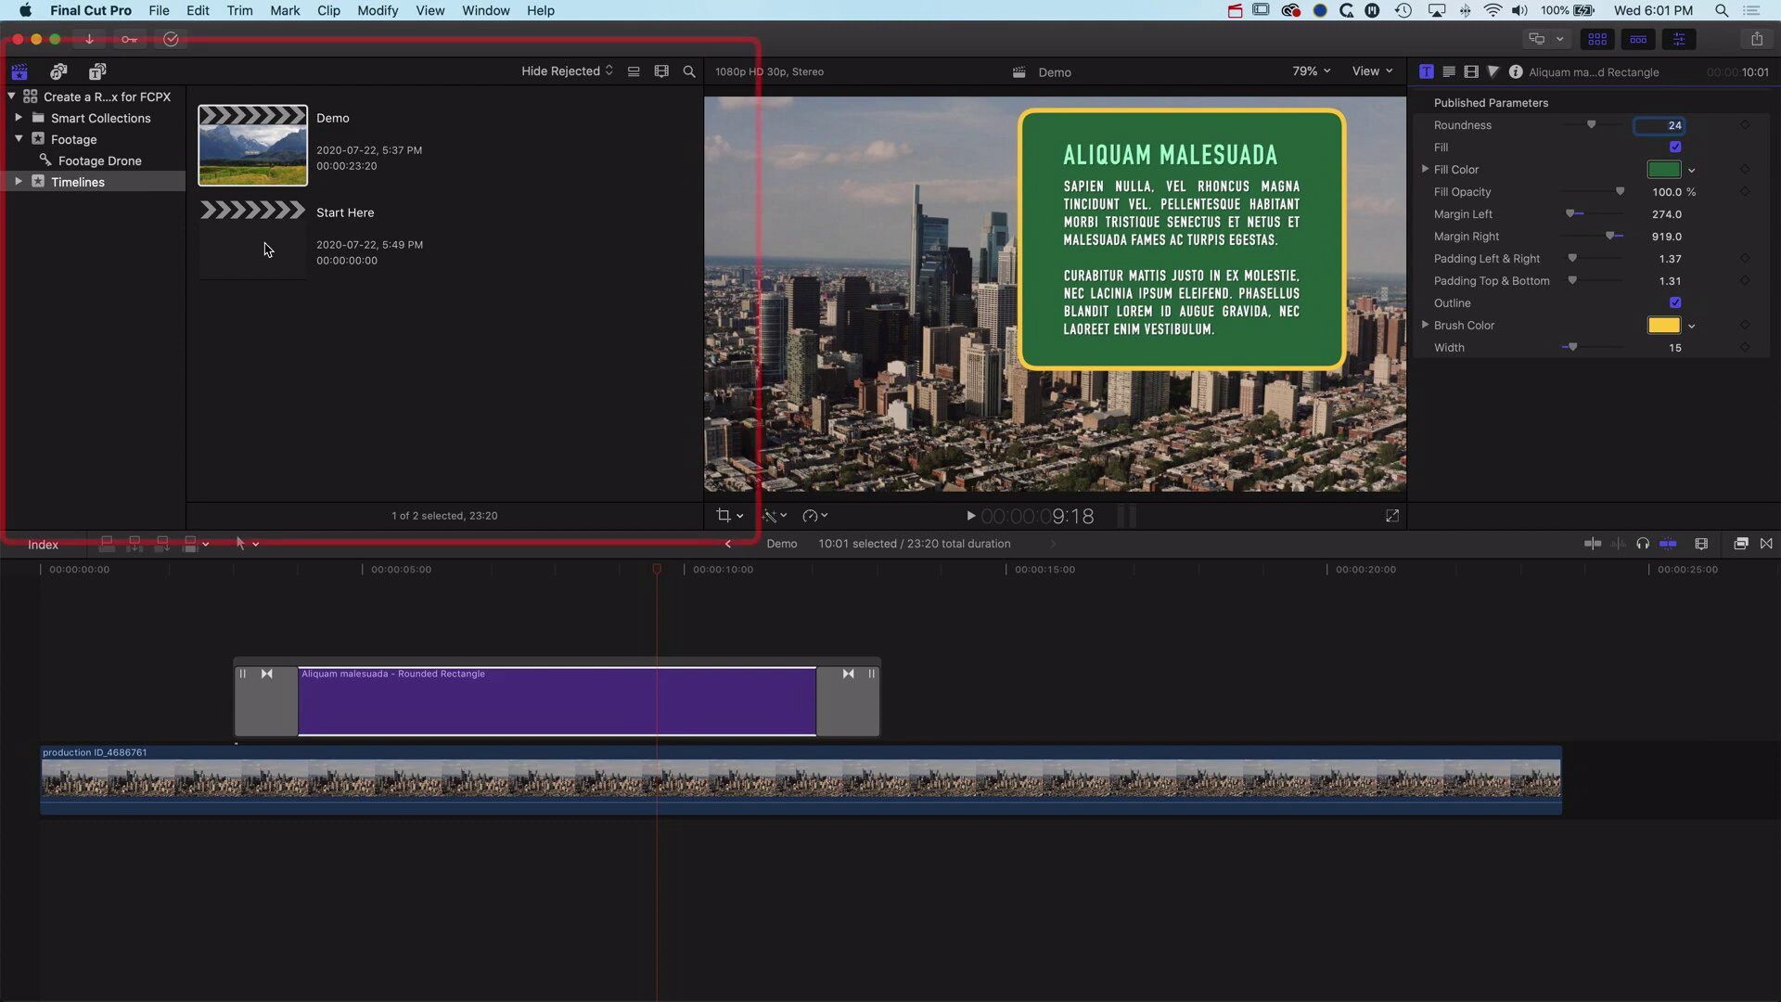
double_click(267, 248)
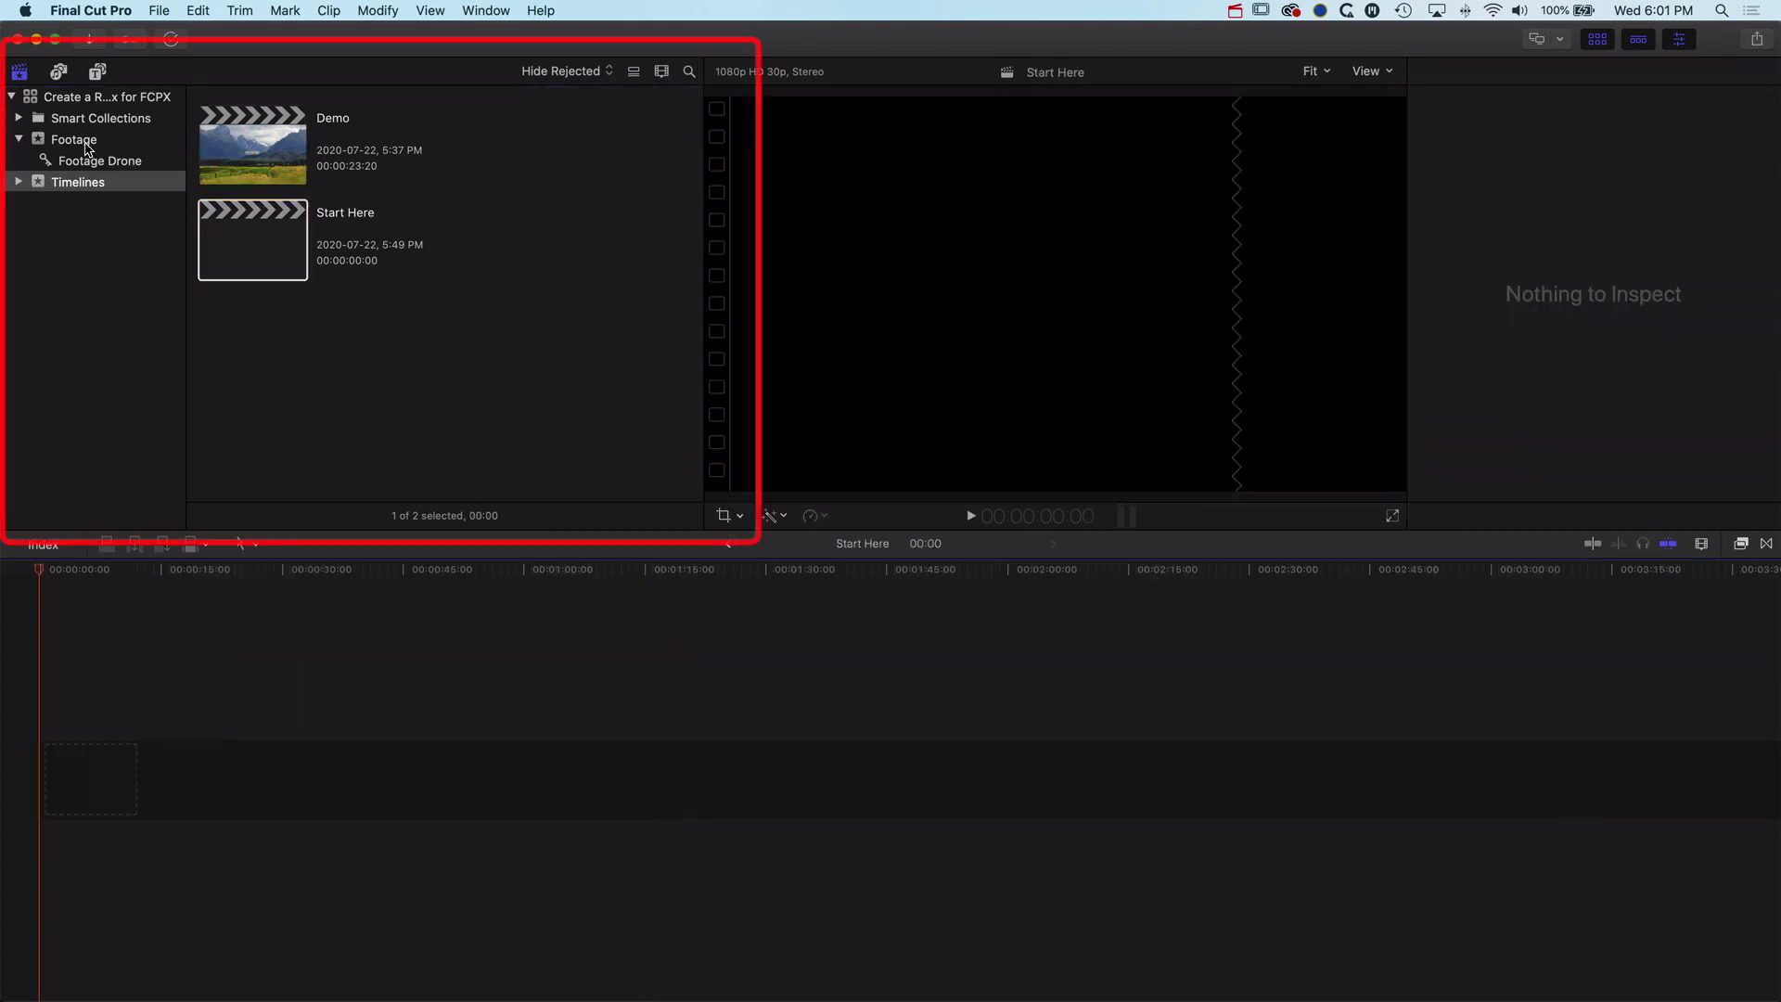
Add the waterslide clip production ID_3724012 from the Footage event to the start of the timeline and fit it to the timeline's width
left_click(74, 140)
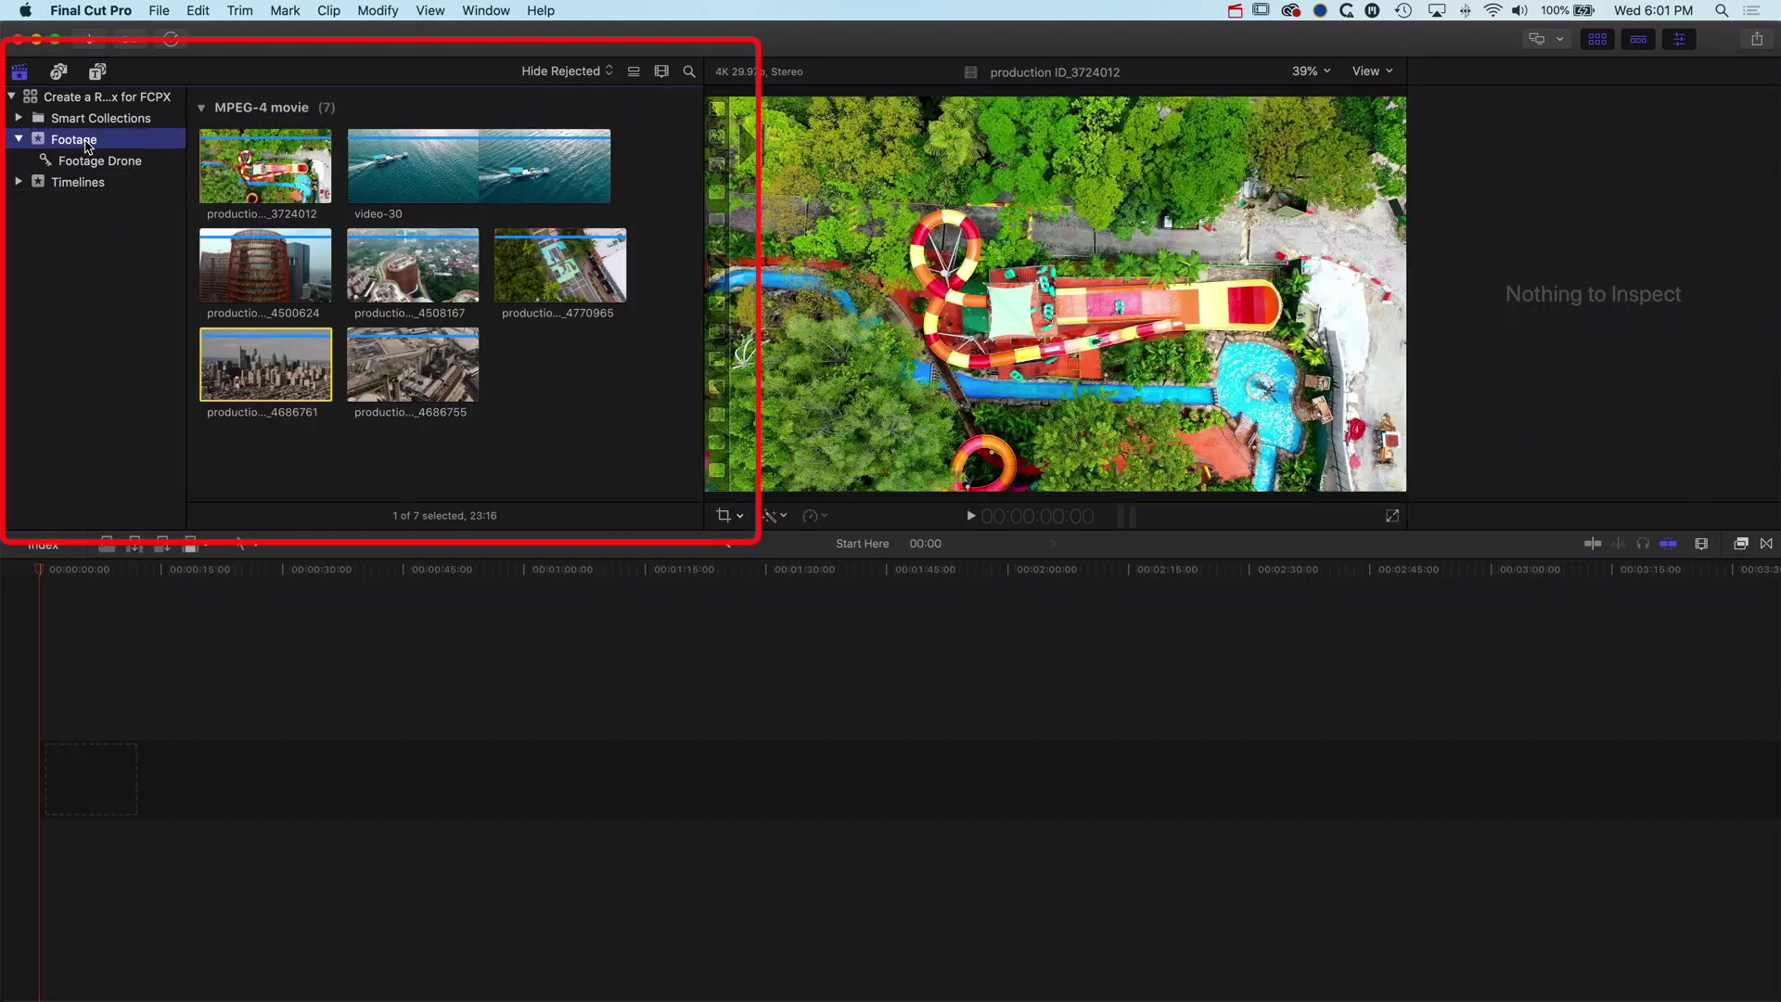
left_click(268, 178)
left_click_drag(268, 179, 24, 795)
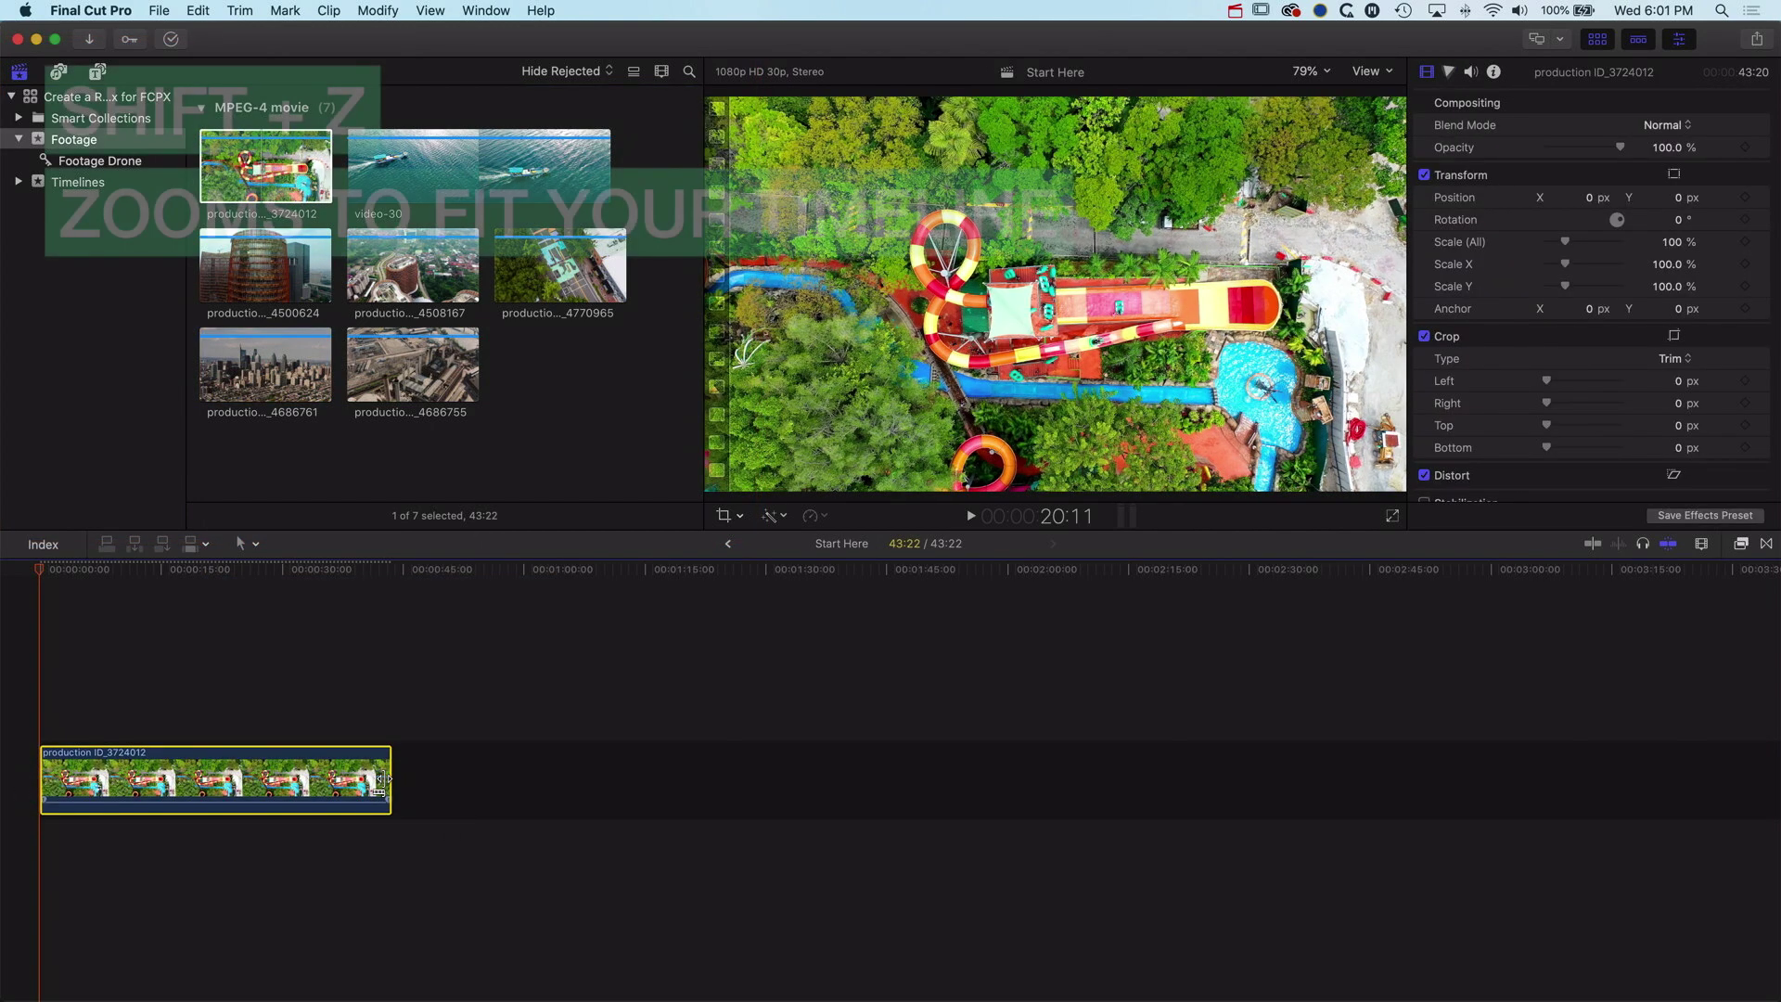
key("shift+z")
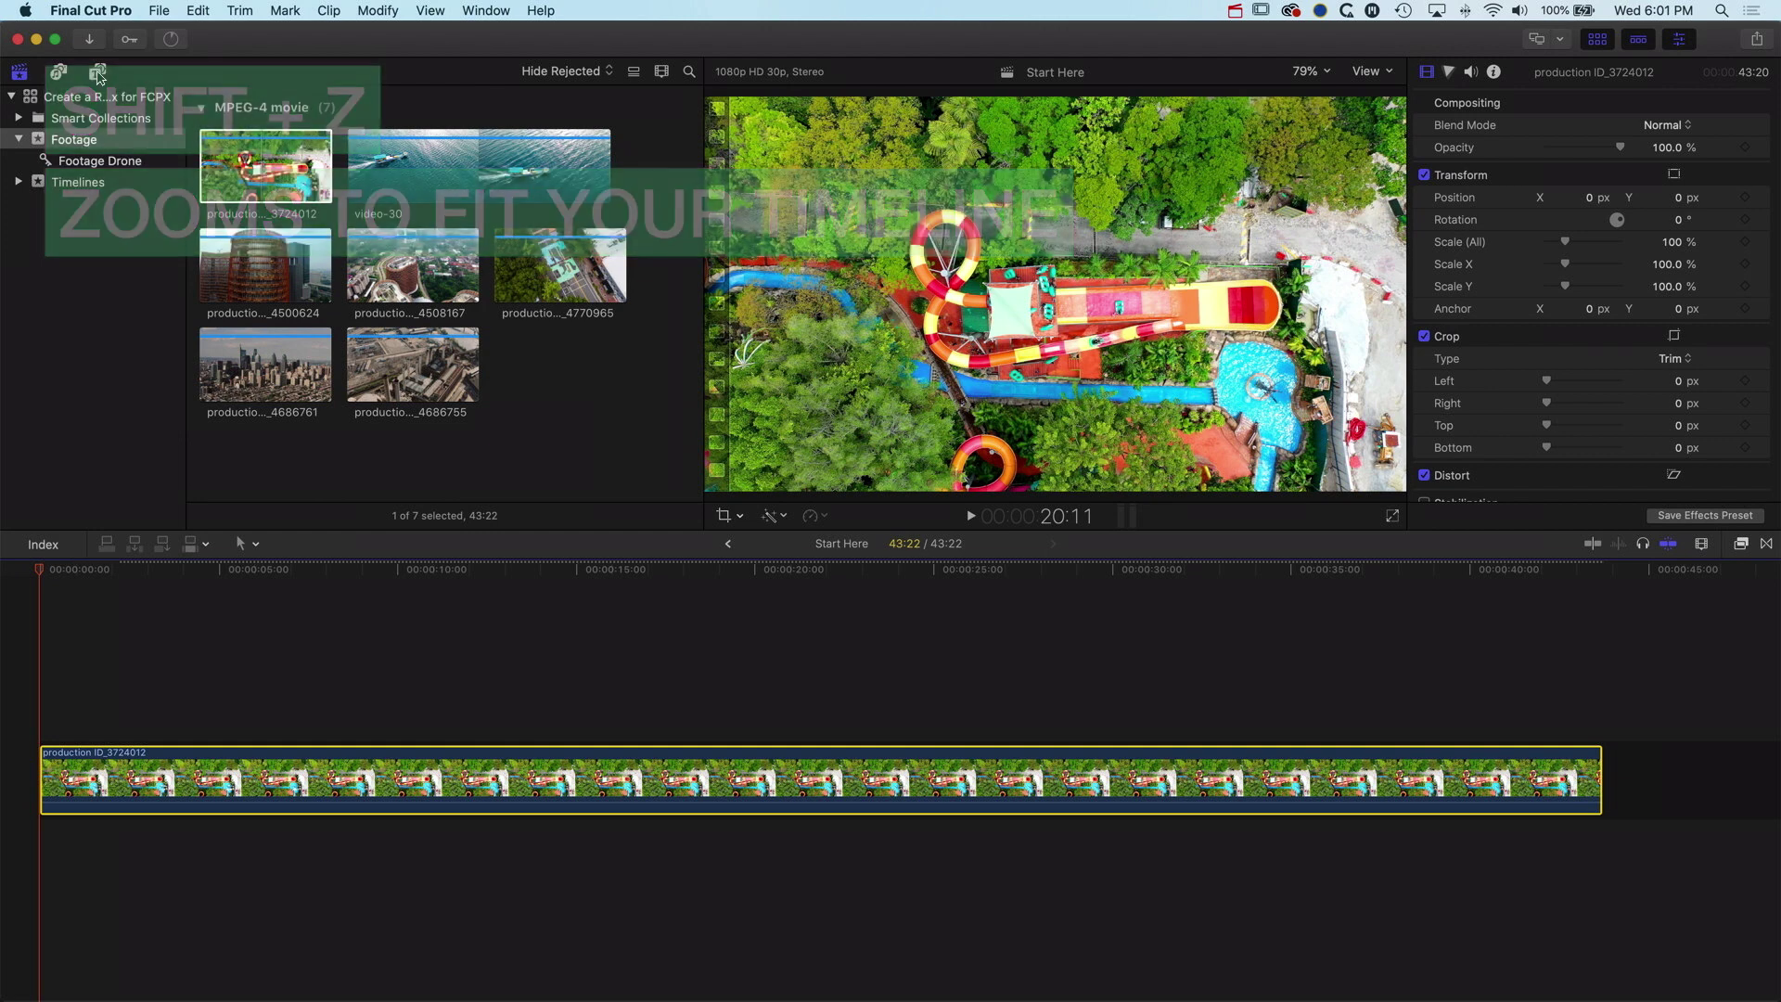
Connect the Rounded Text Frame Demo title from the author's own titles category above the waterslide clip and park the playhead over it
left_click(98, 71)
left_click(90, 206)
left_click(437, 250)
left_click_drag(436, 243, 269, 728)
left_click_drag(276, 572, 330, 571)
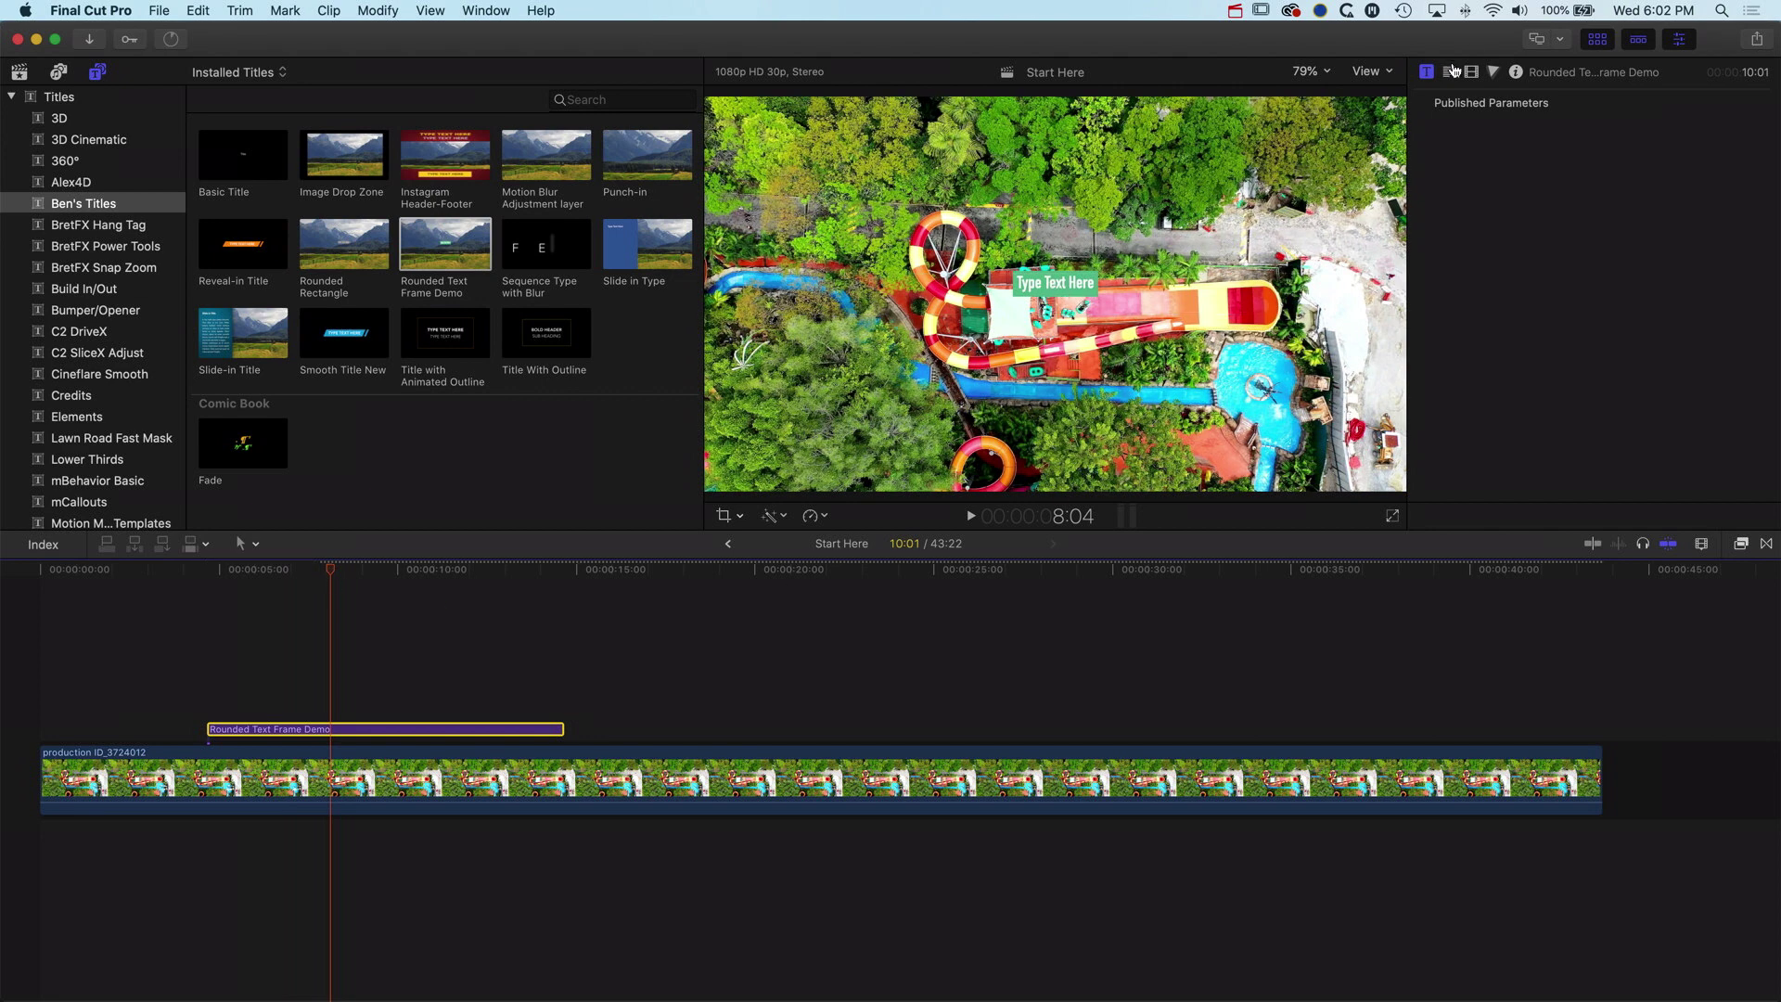
Switch to the lipsum.com page in Safari and copy the third paragraph's text from "Nulla cursus leo" through "molestie sed nisi."
key("super+Tab")
key("super+Tab")
key("super+Tab")
key("super+Tab")
key("super+Tab")
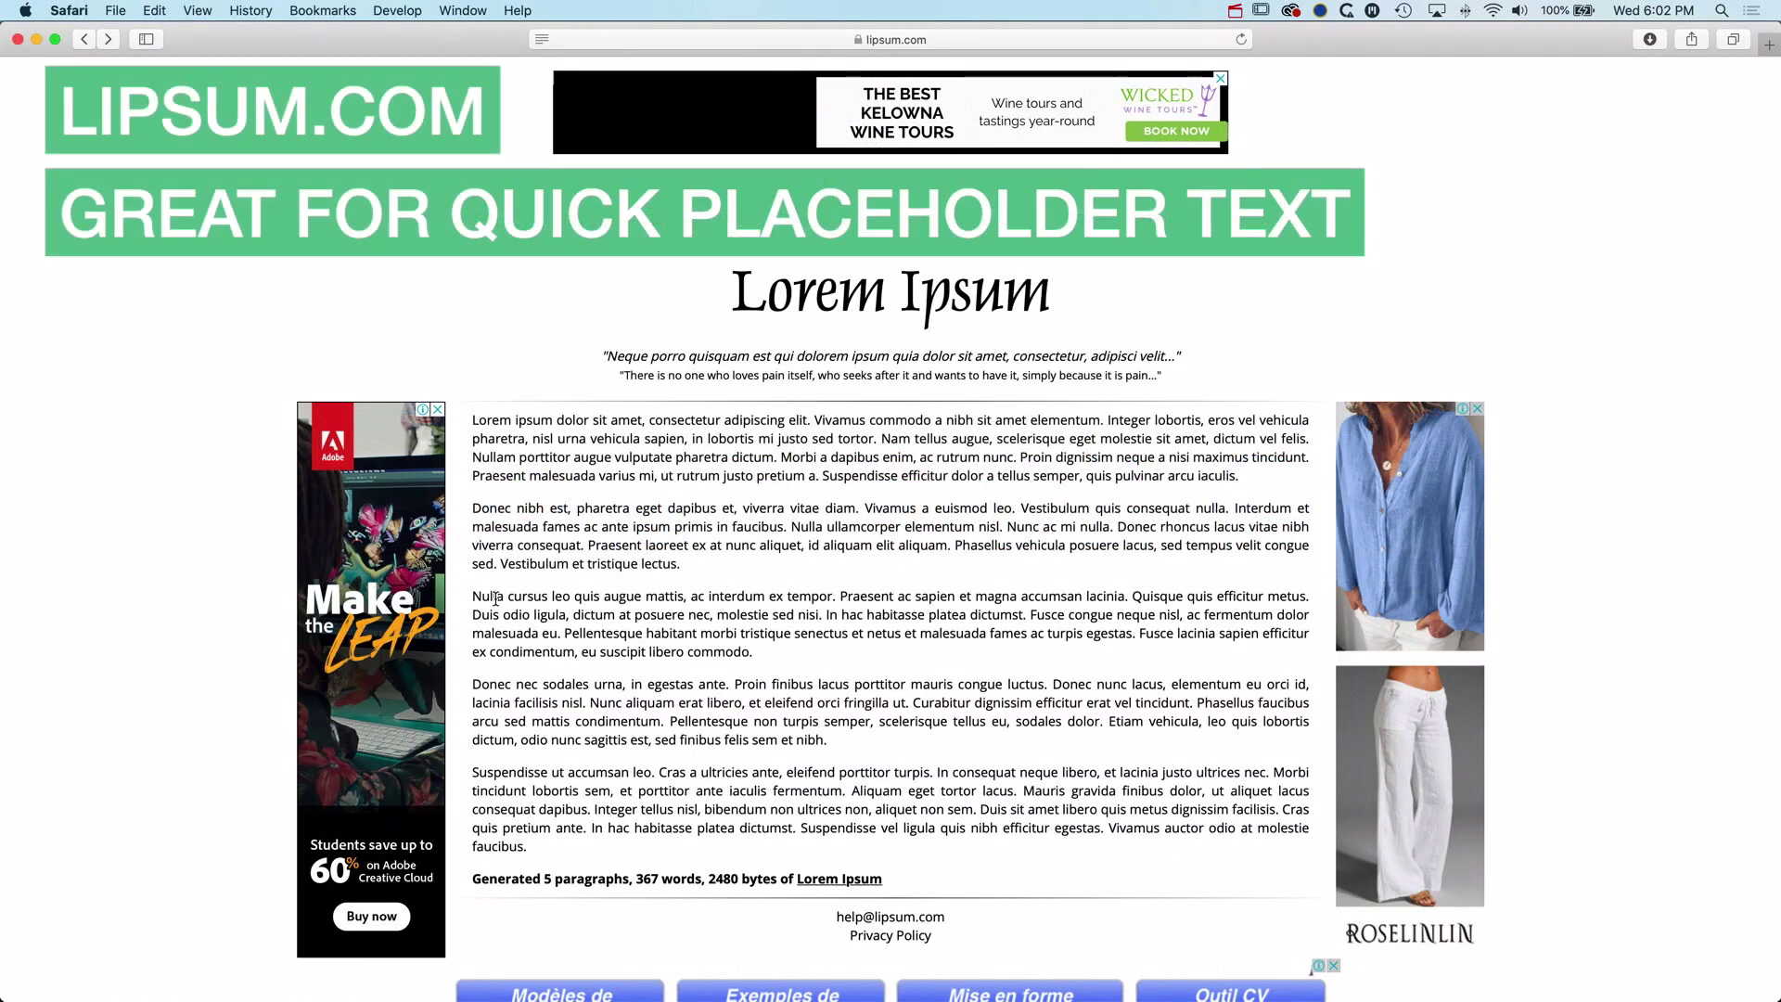
left_click_drag(500, 596, 826, 616)
key("super+c")
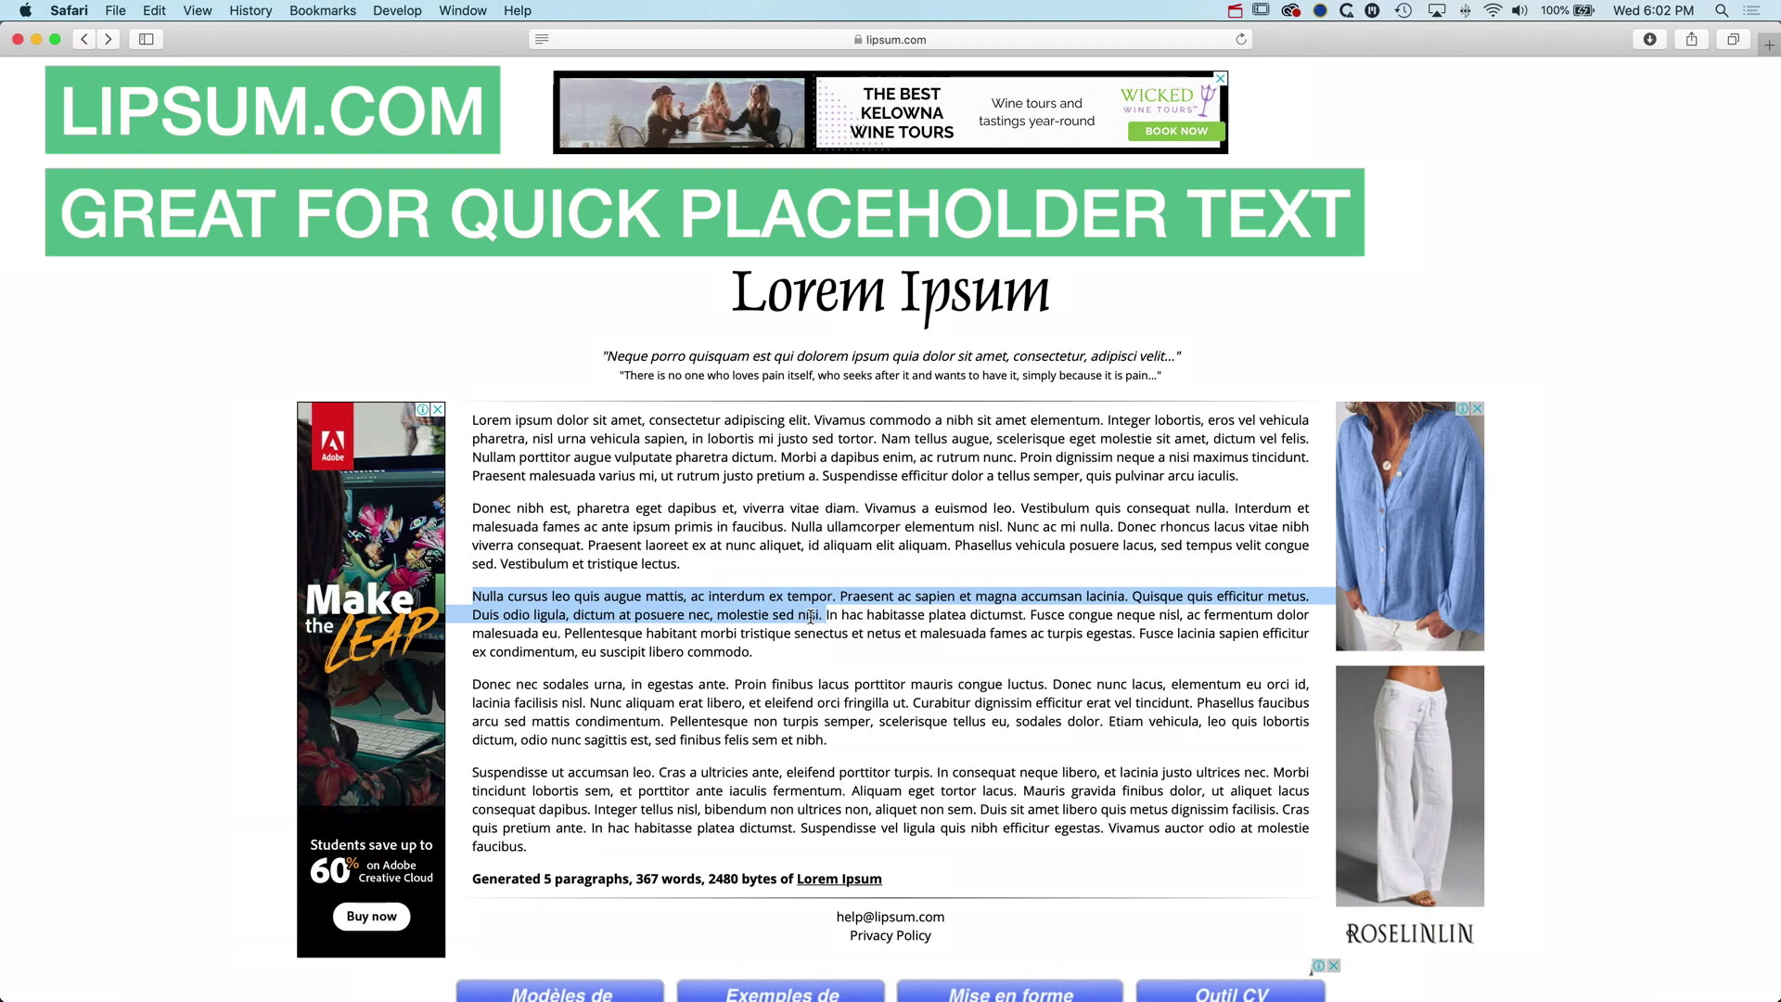
Switch back to Final Cut Pro and replace the title's "Type Text Here" text with the copied placeholder passage
key("super+Tab")
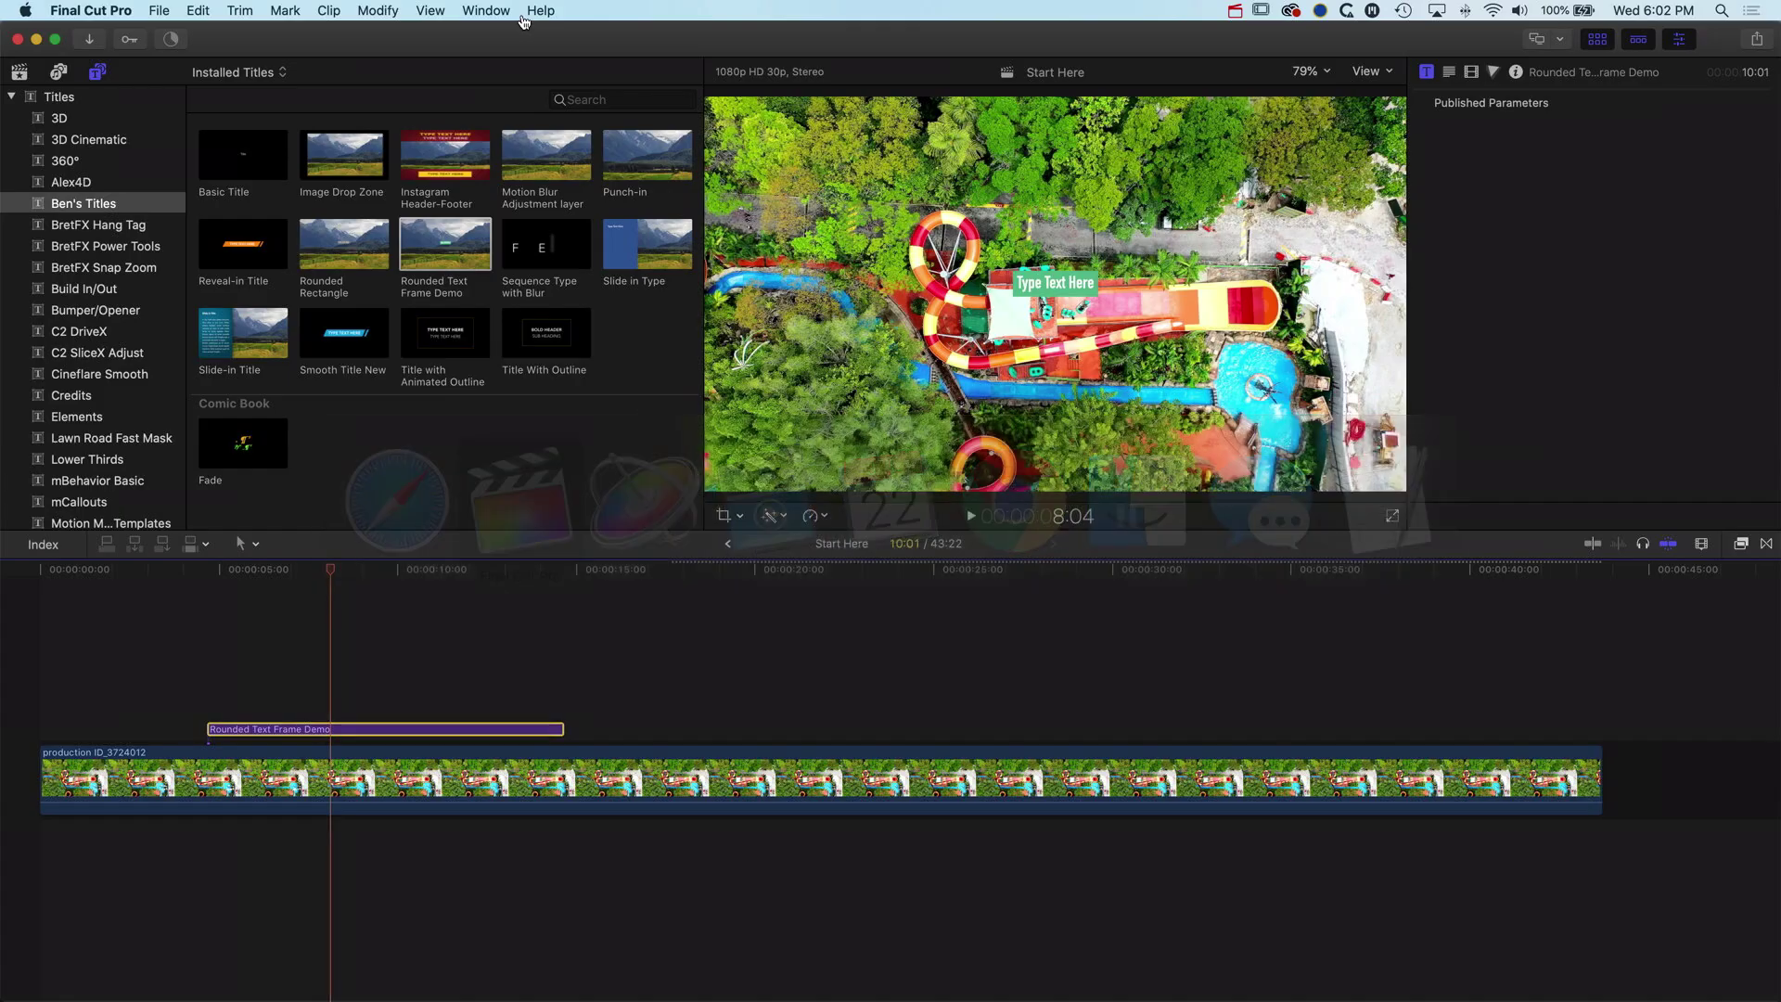
left_click(1449, 72)
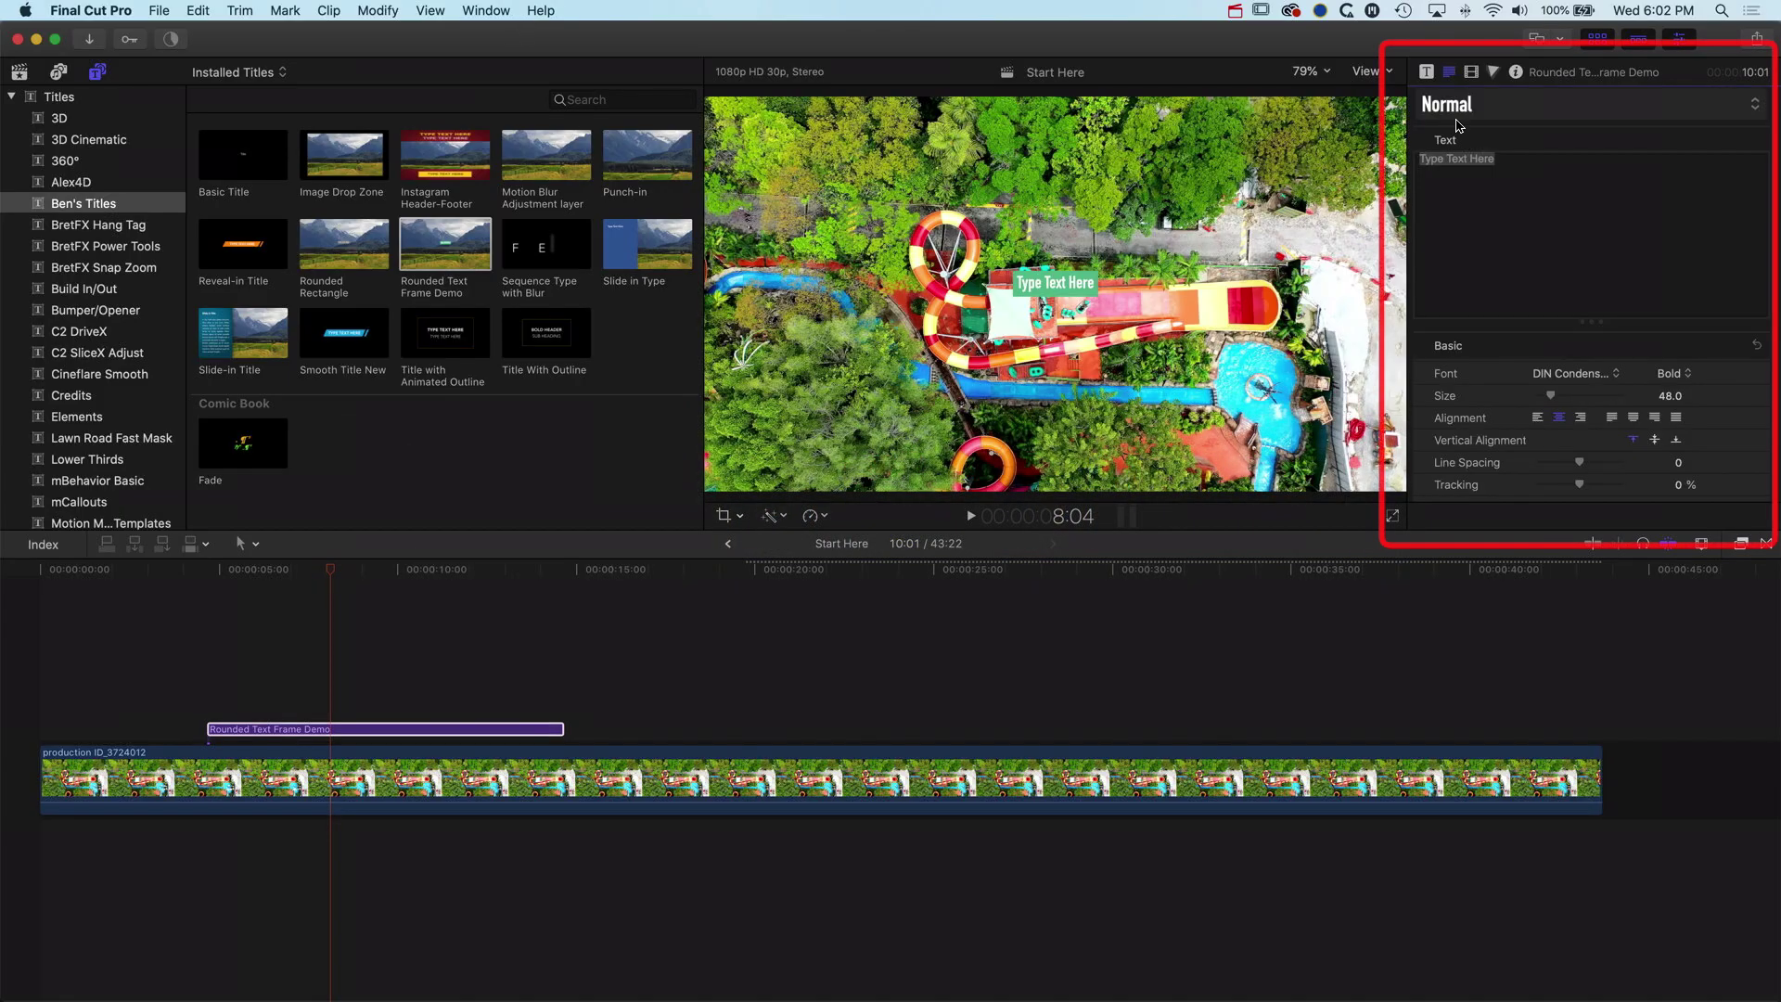
left_click_drag(1497, 159, 1333, 126)
key("super+v")
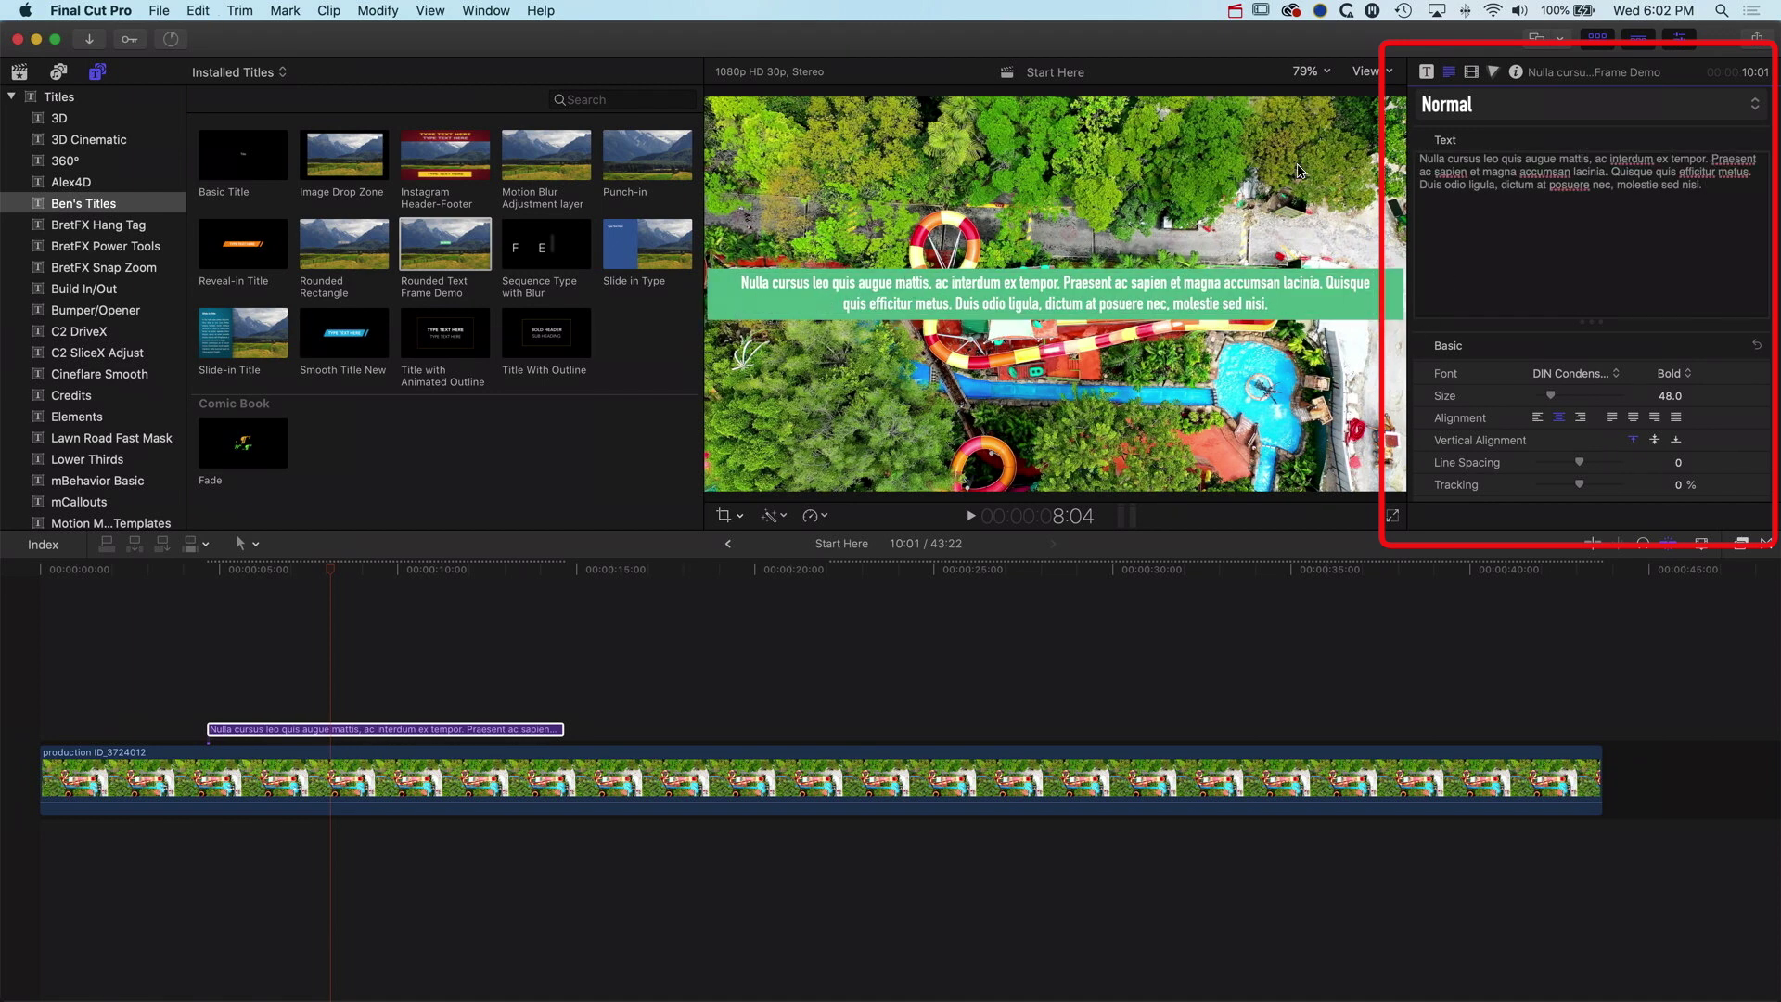
Break the title text into six lines, with breaks after "mattis,", "tempor.", "magna", "Quisque" and "dictum"
left_click(1426, 73)
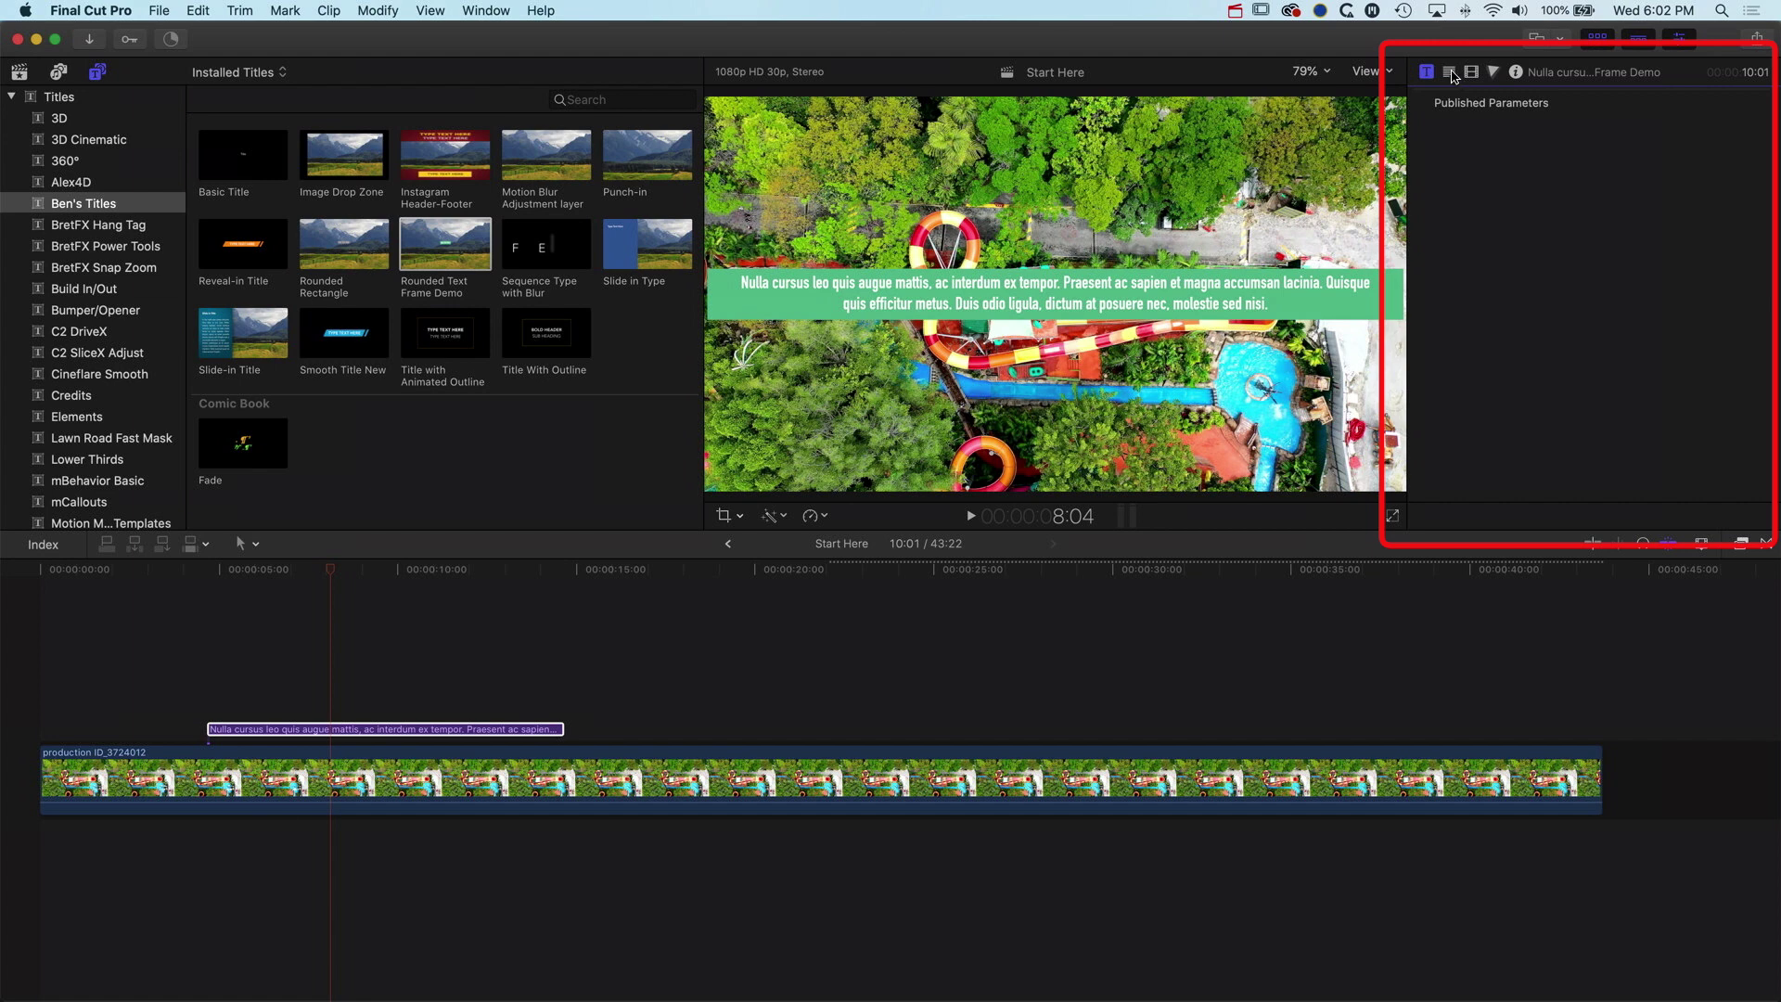
left_click(1449, 72)
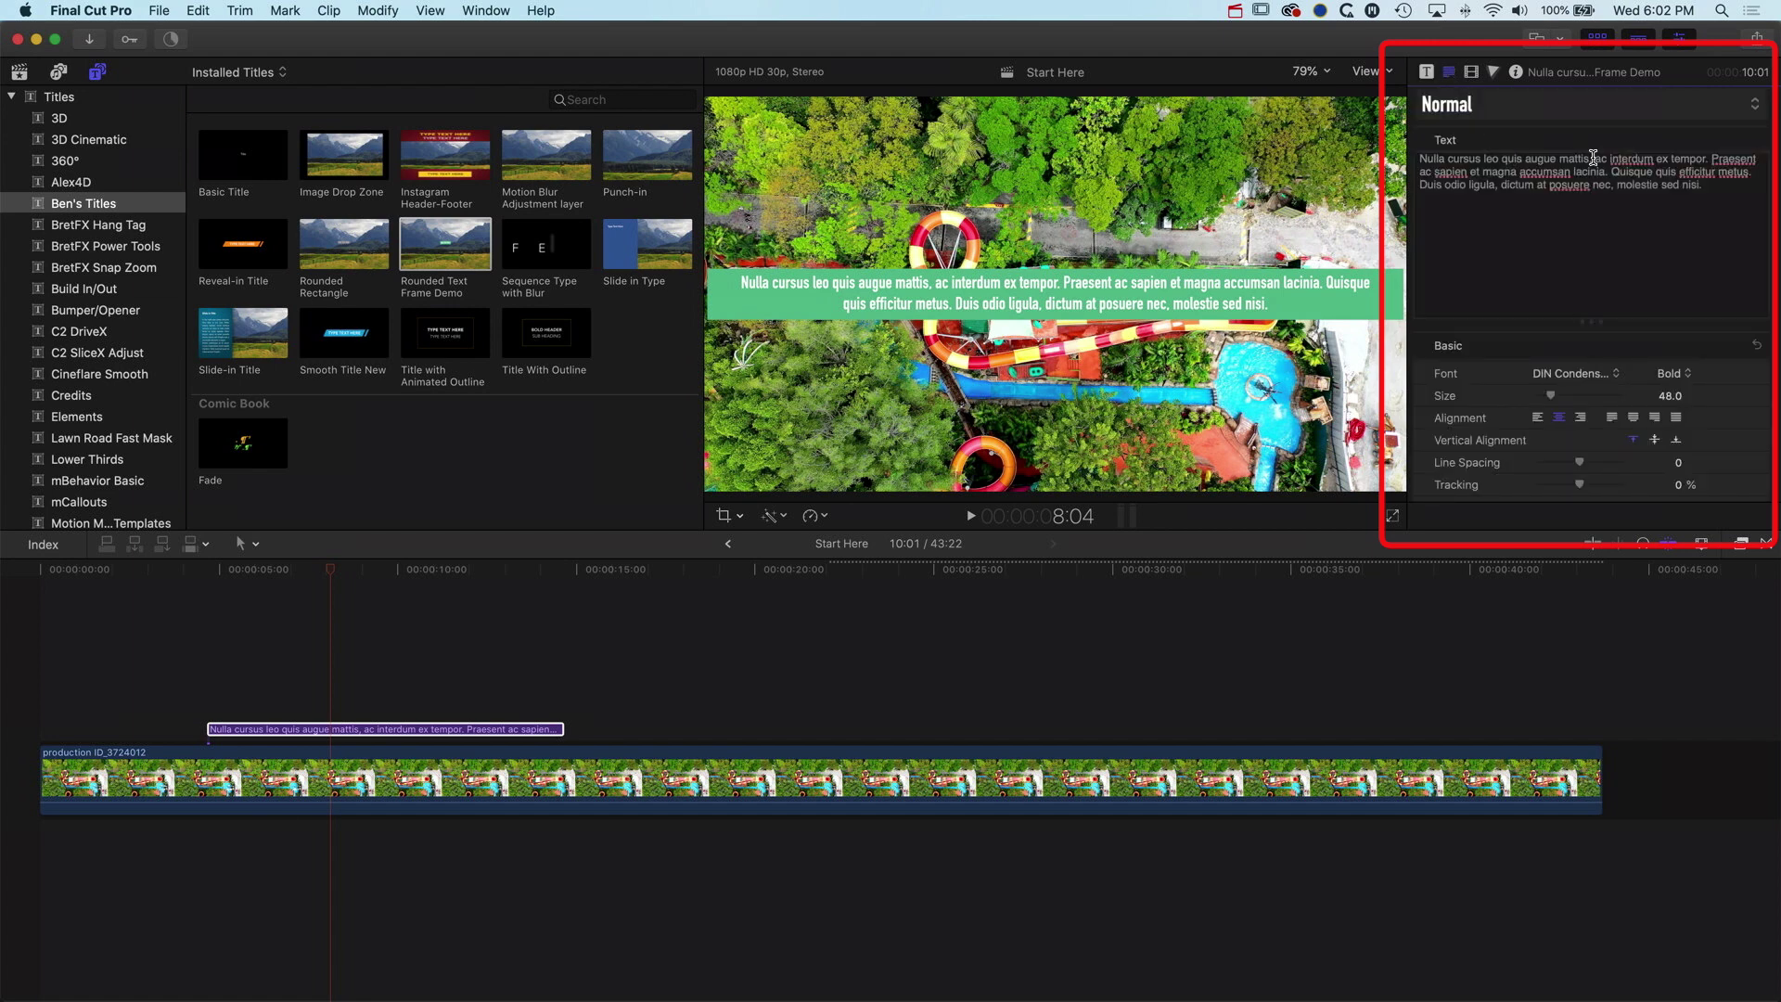
key("Return")
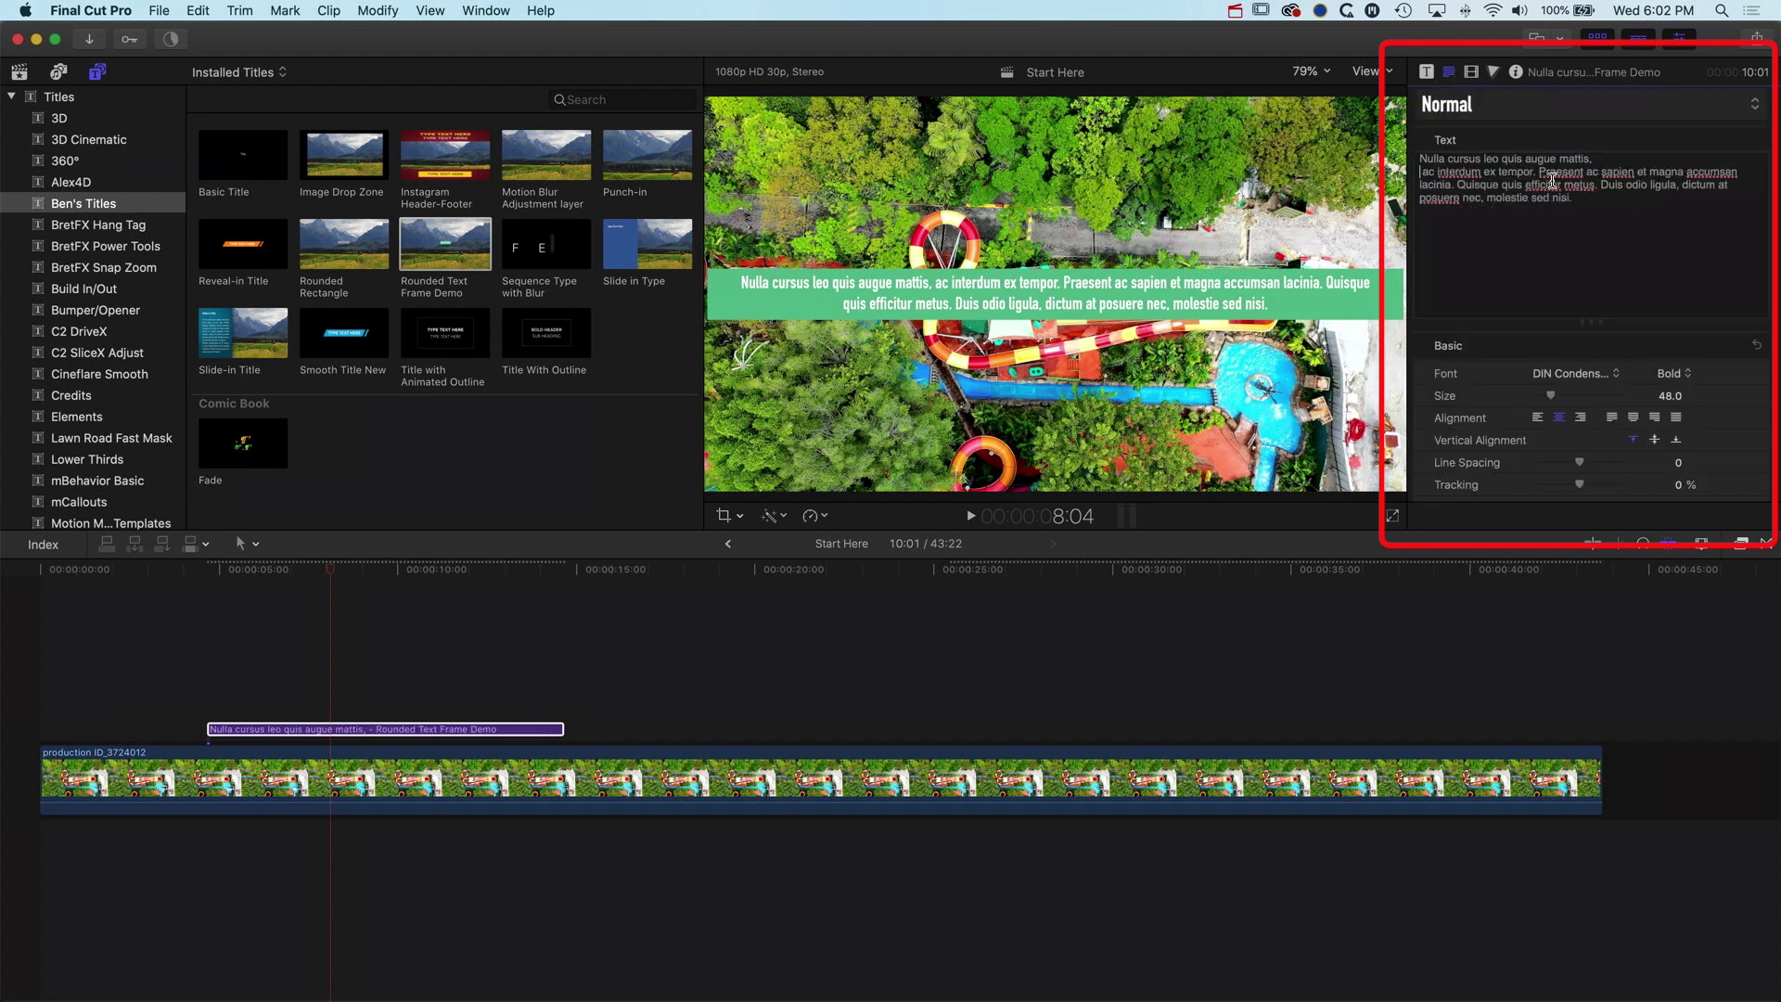
left_click(1536, 173)
key("Return")
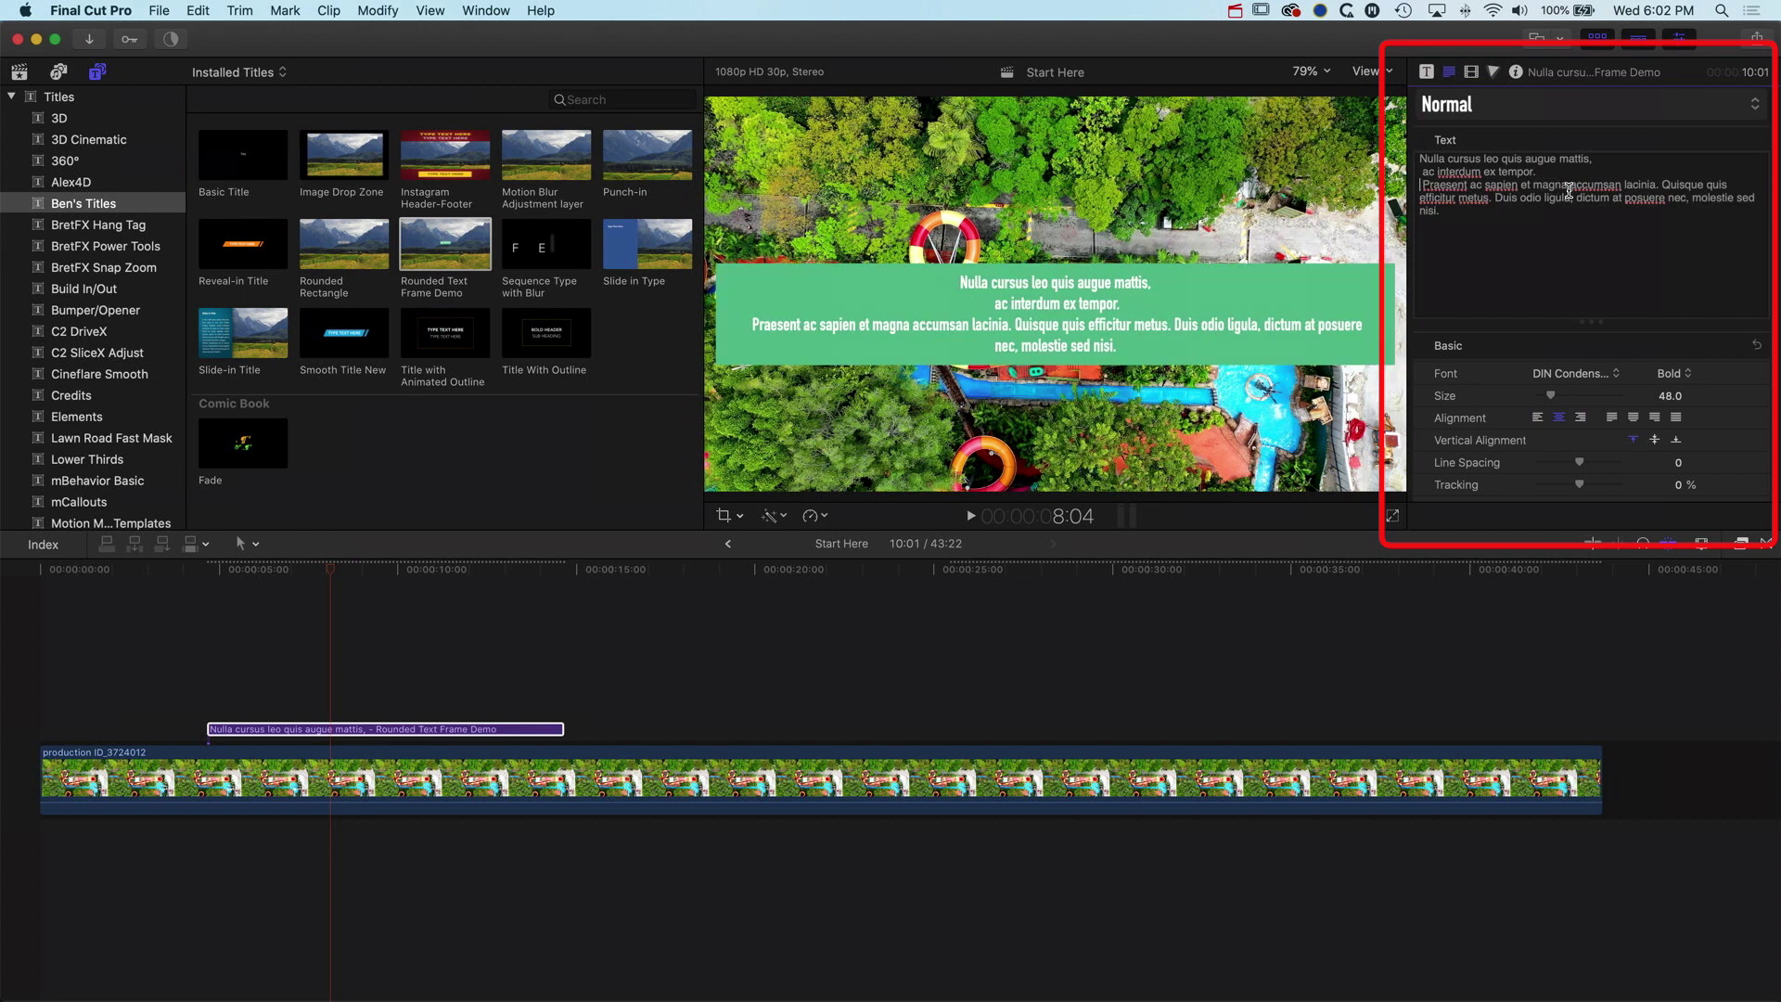
left_click(1567, 184)
key("Return")
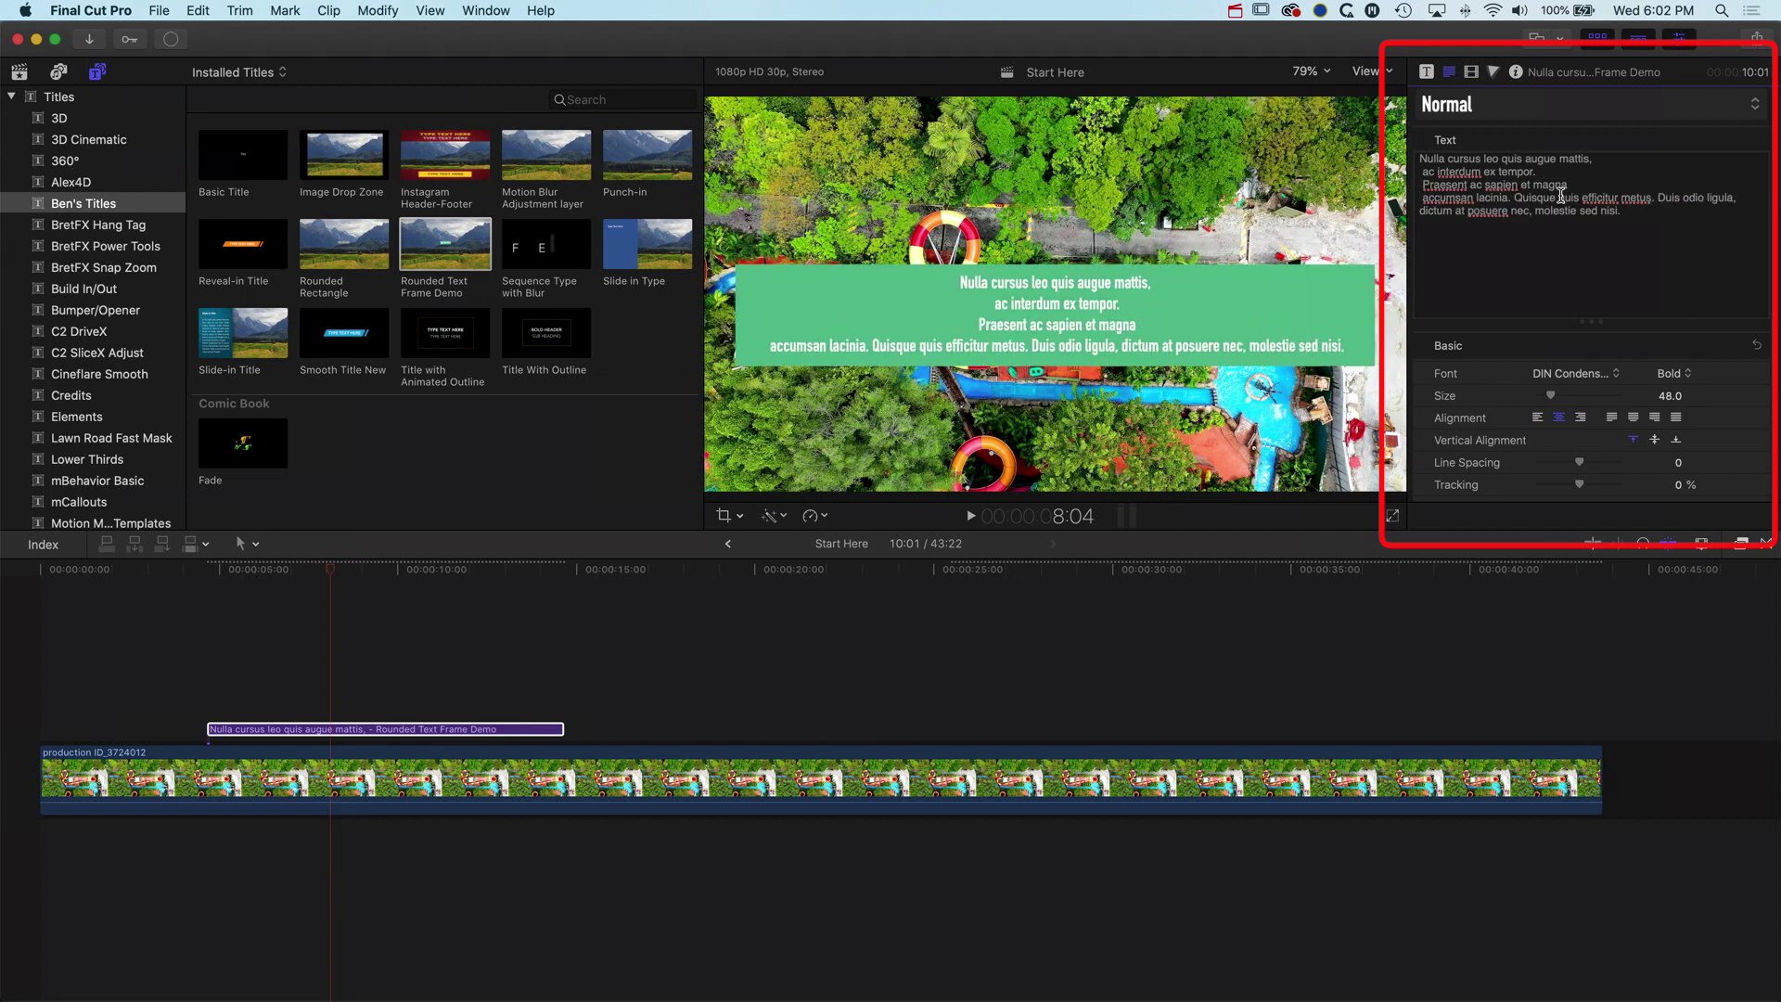
left_click(1562, 197)
key("Return")
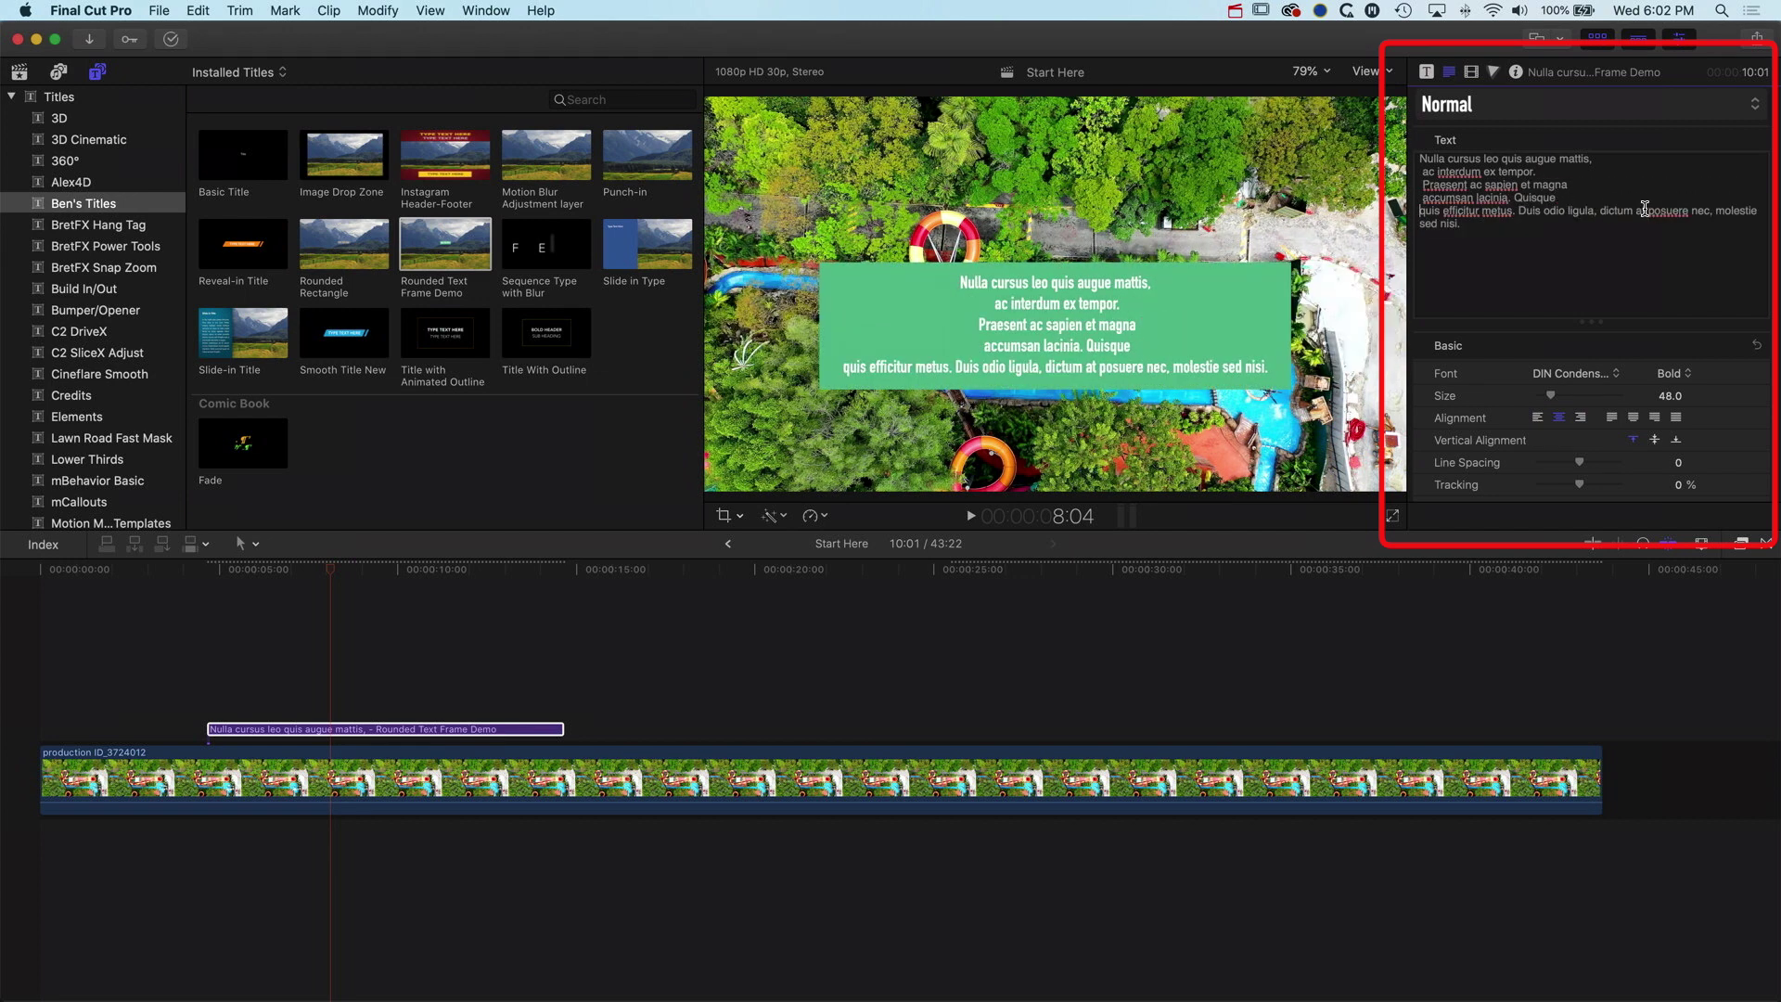
left_click(1638, 210)
key("Return")
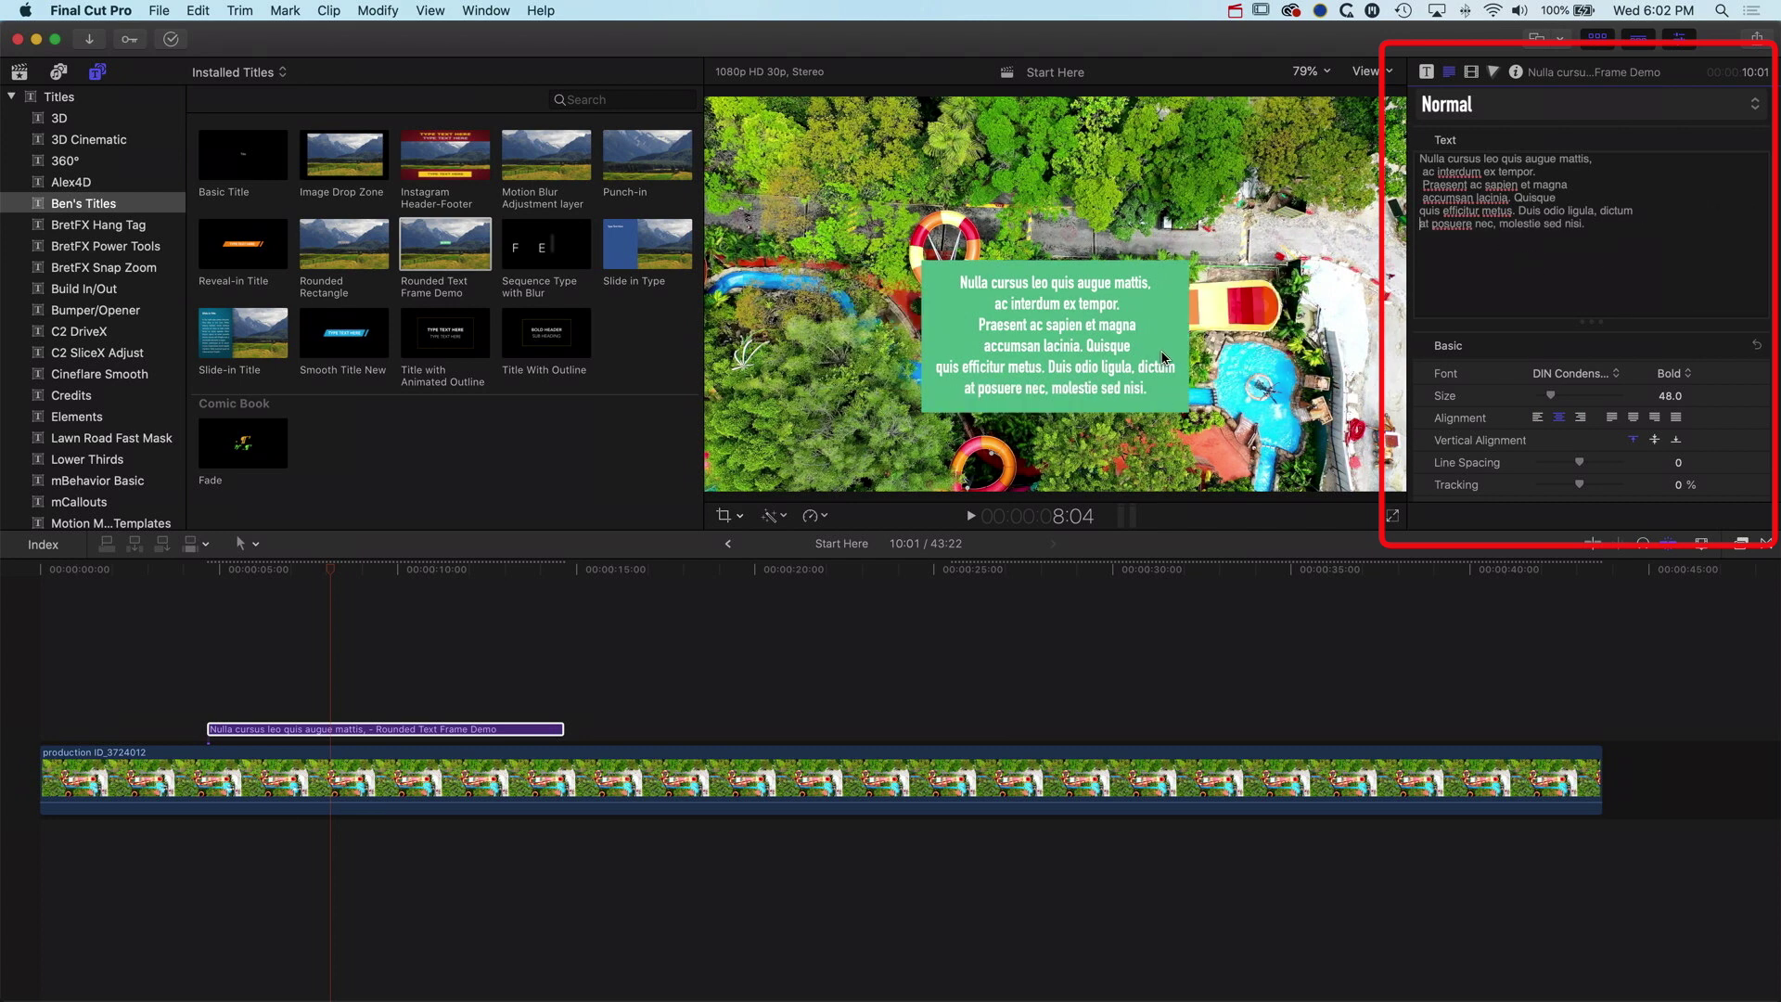
Try left alignment on the title text and set it to right alignment instead
left_click(1539, 418)
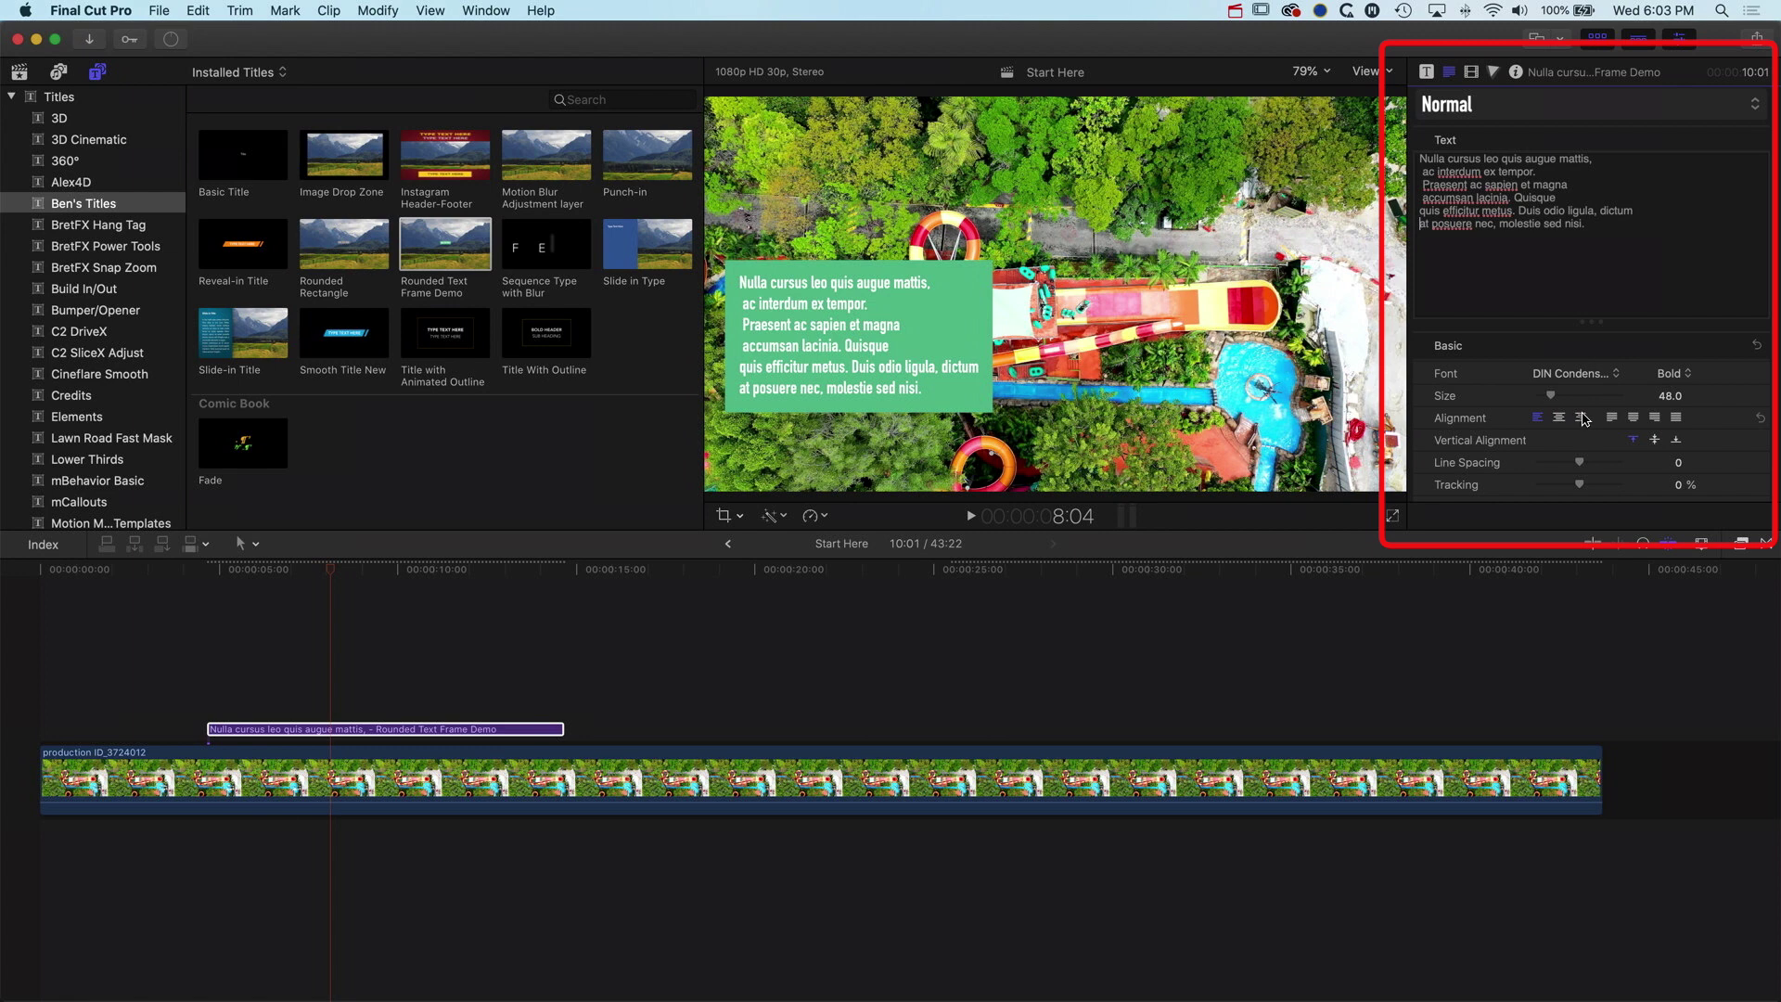
left_click(1582, 417)
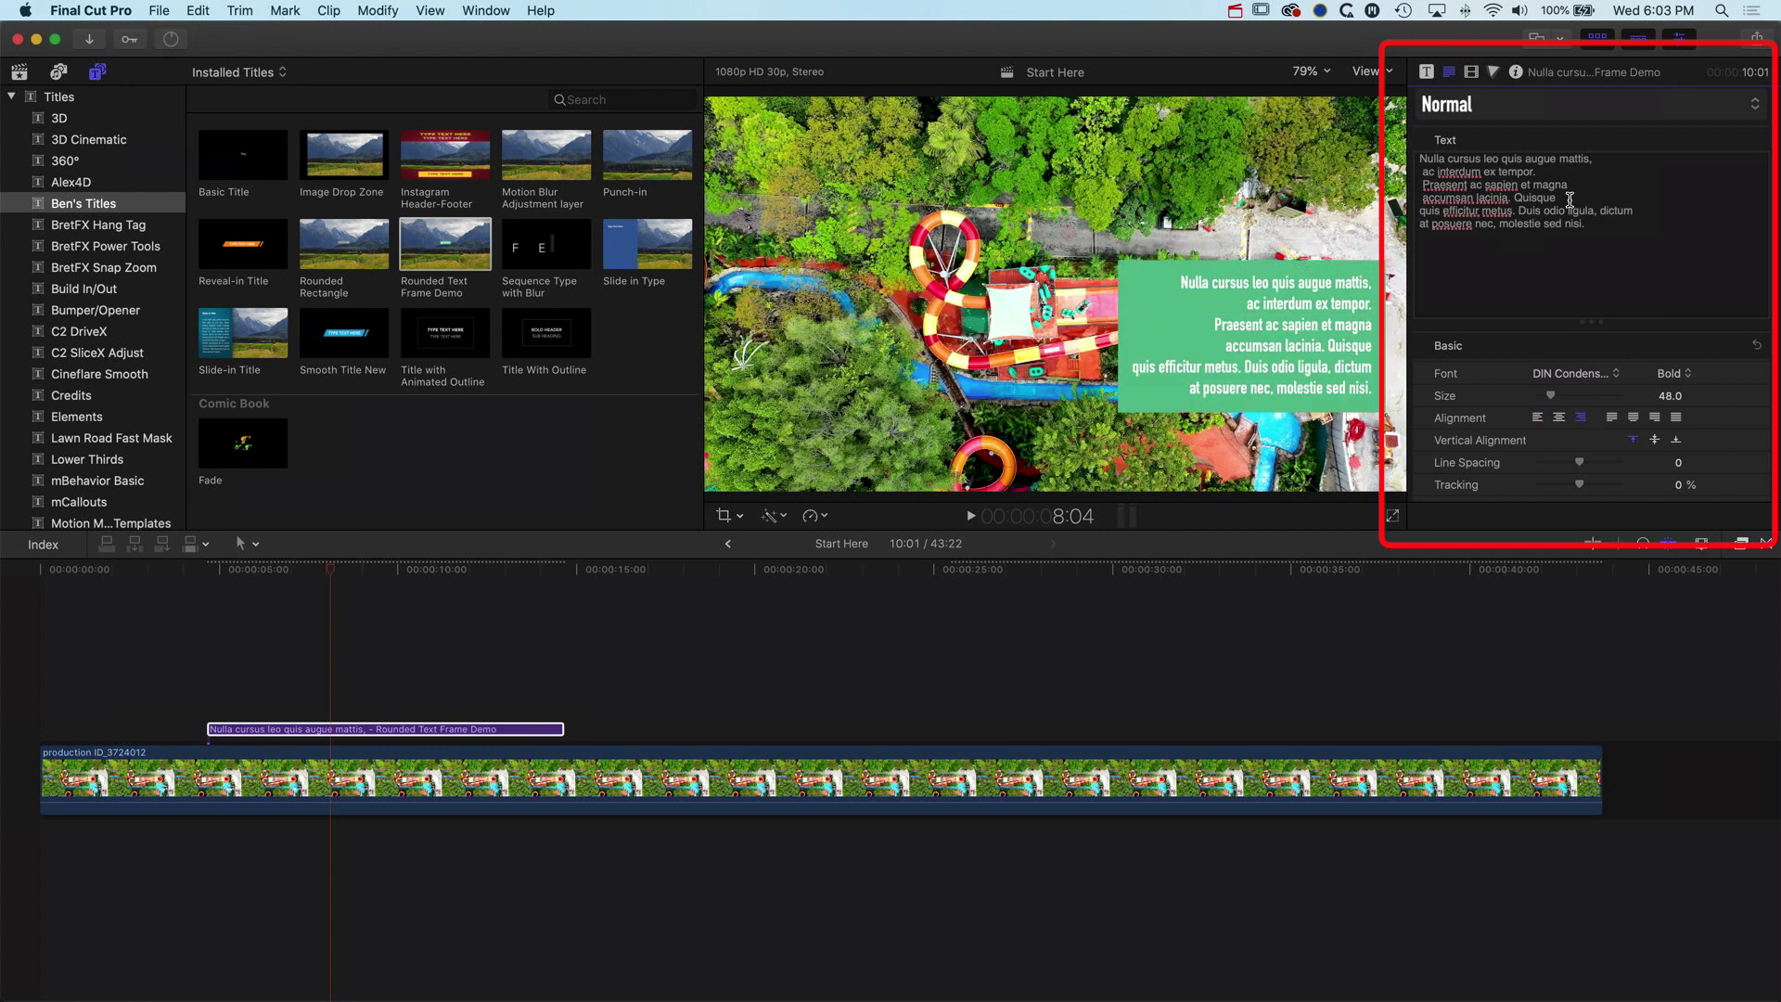
Delete the title line "quis efficitur metus. Duis odio ligula, dictum" and move the title down to the lower right of the video frame
left_click_drag(1636, 211, 1373, 211)
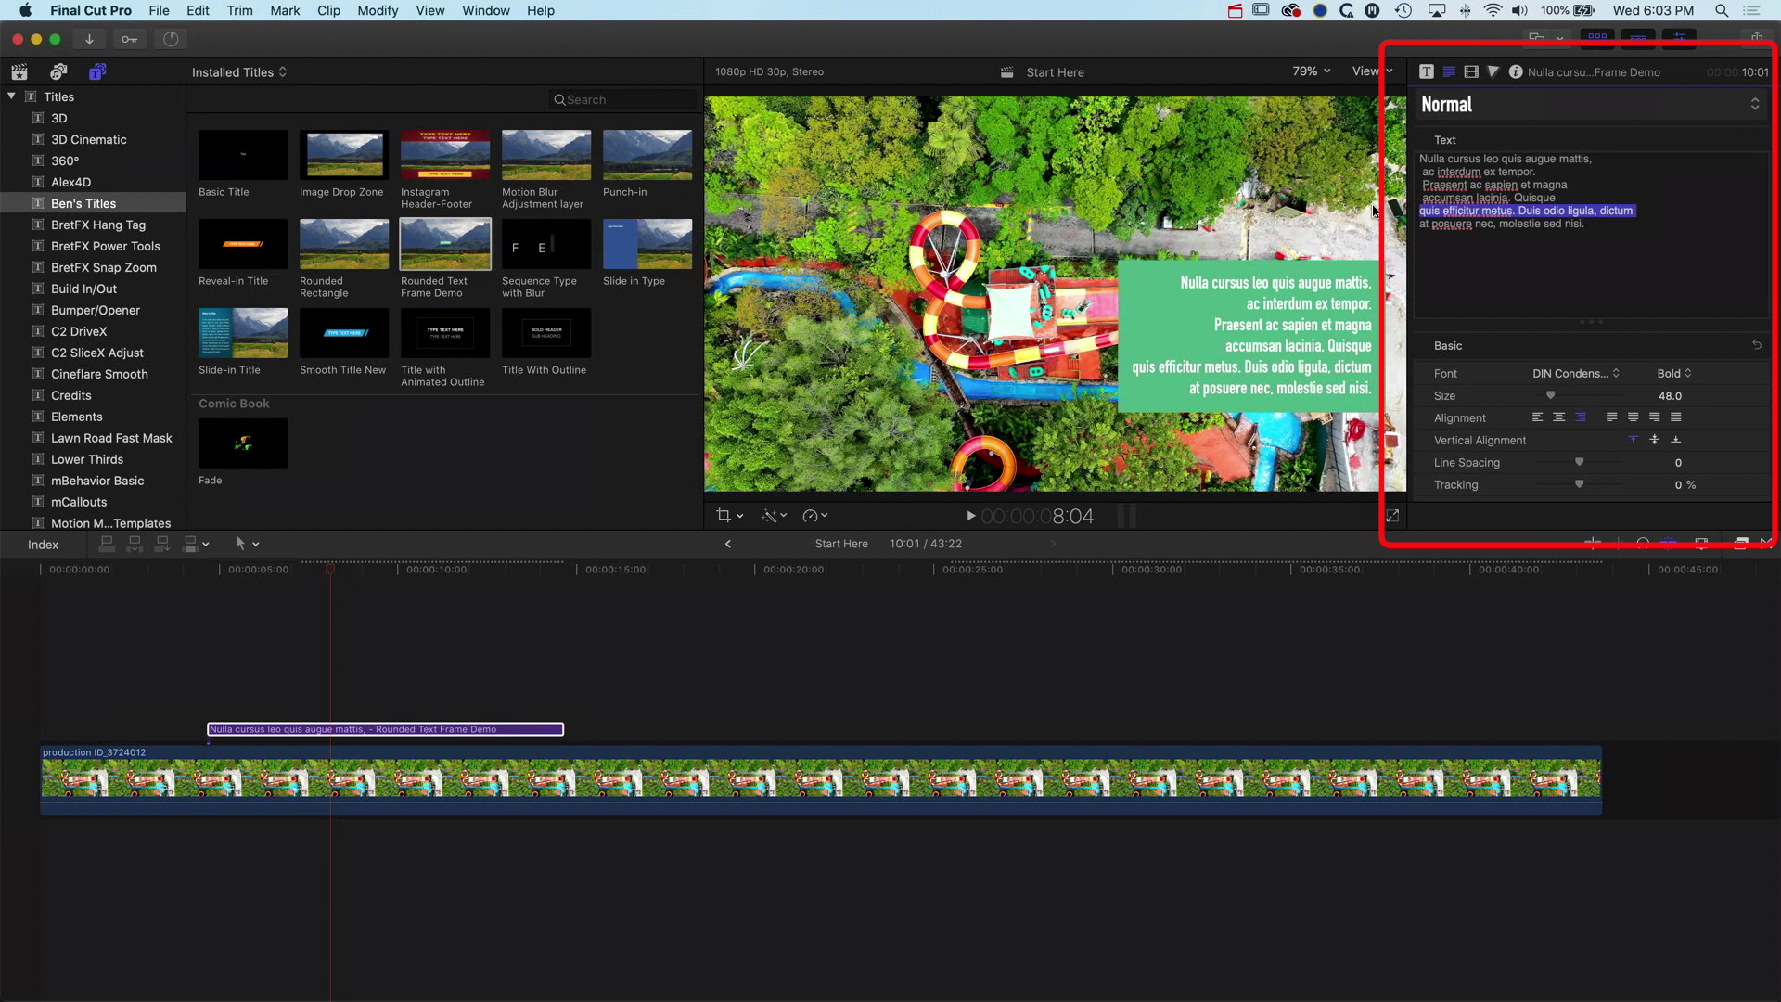
key("BackSpace")
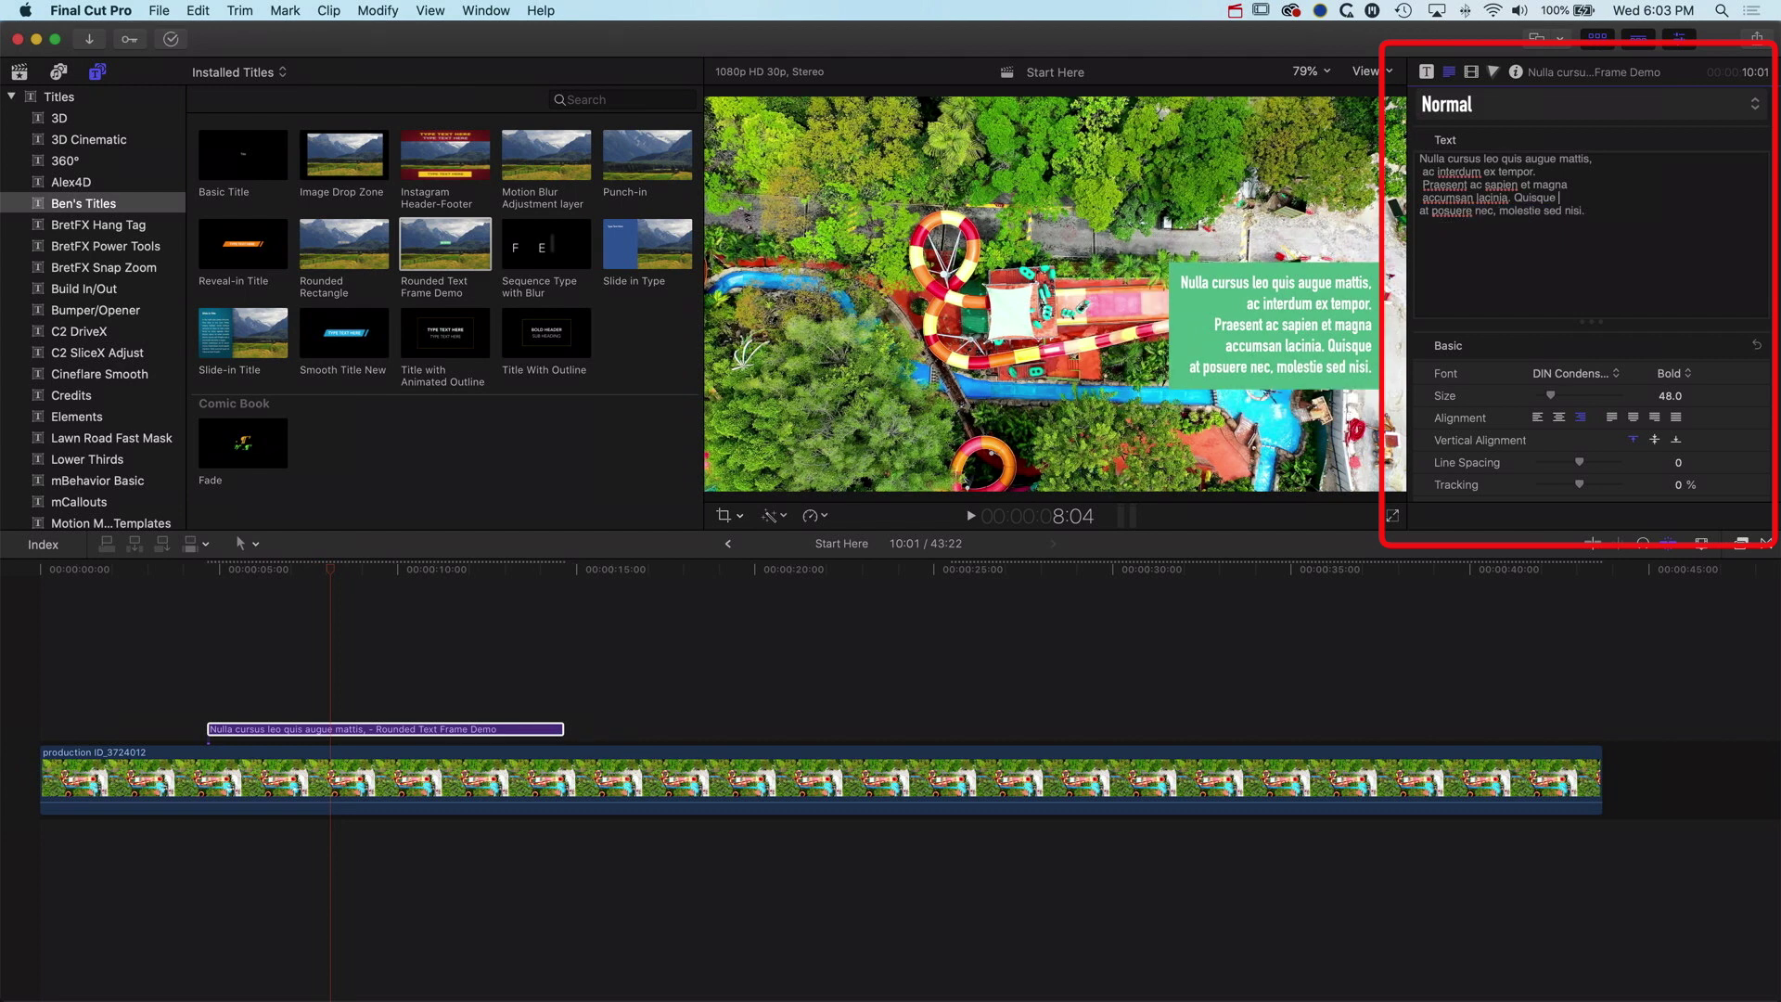
left_click_drag(1328, 297, 1314, 374)
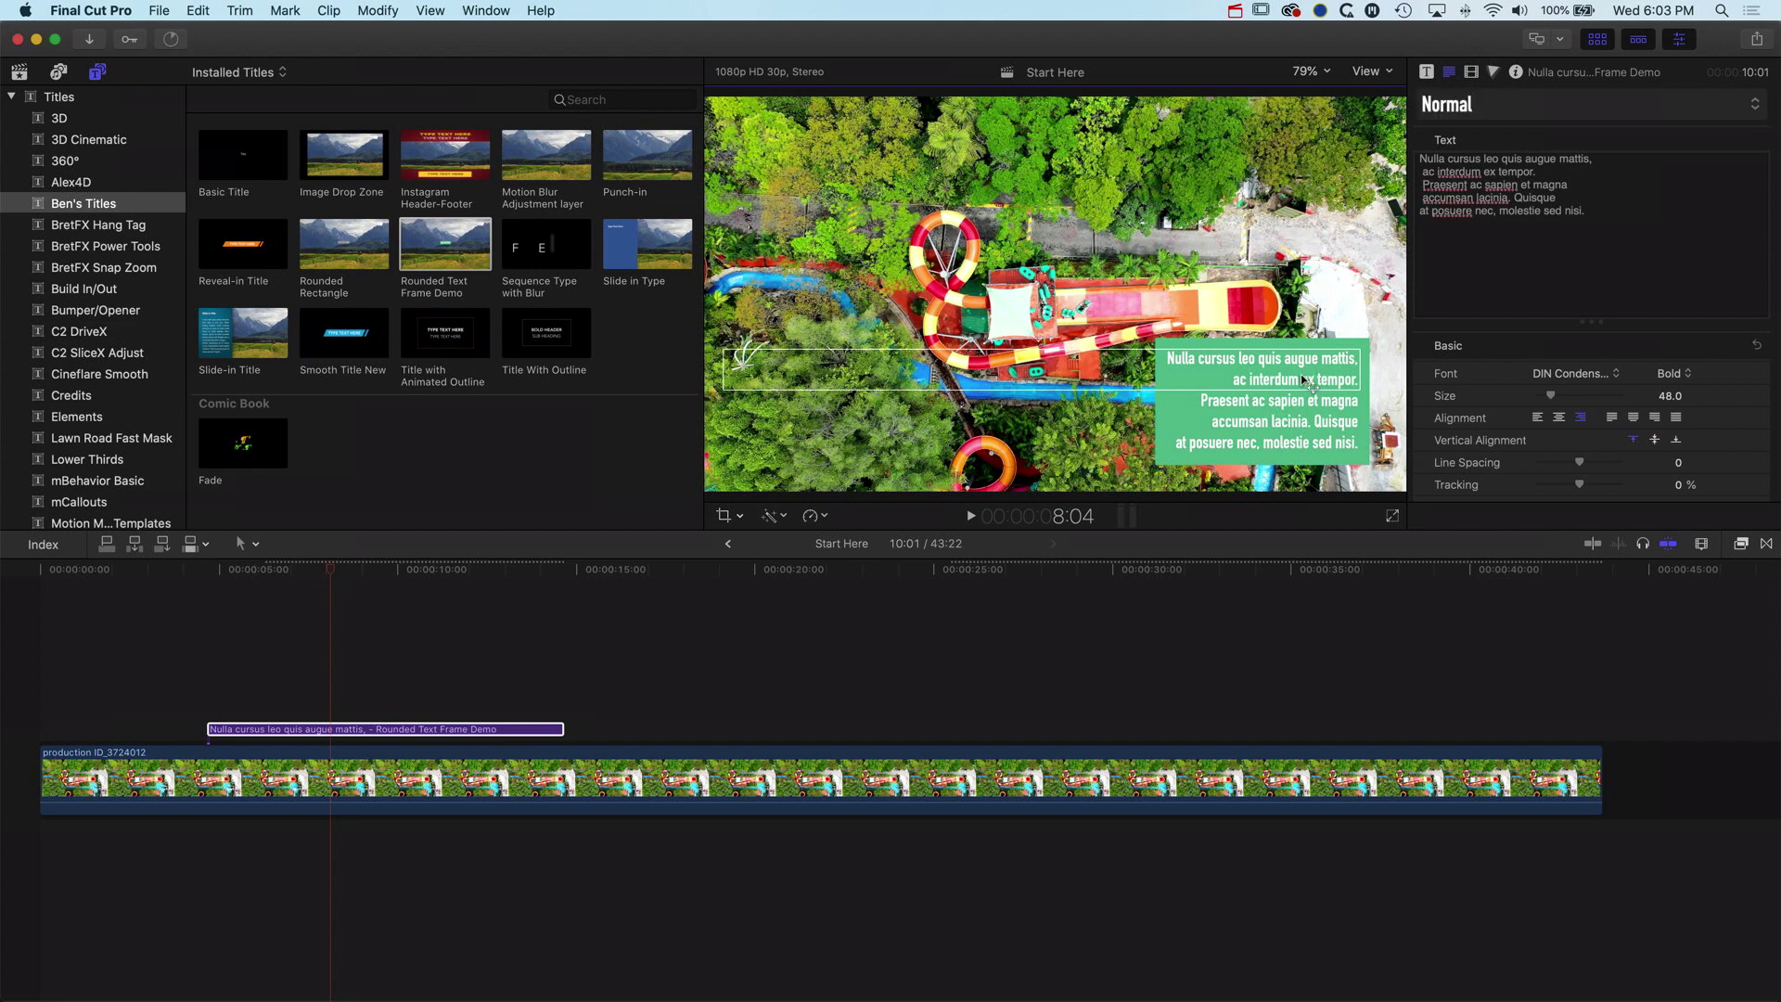
Switch to Motion and narrow the Type Text Here paragraph box from both sides, to margins of about 516 and 1286
key("super+Tab")
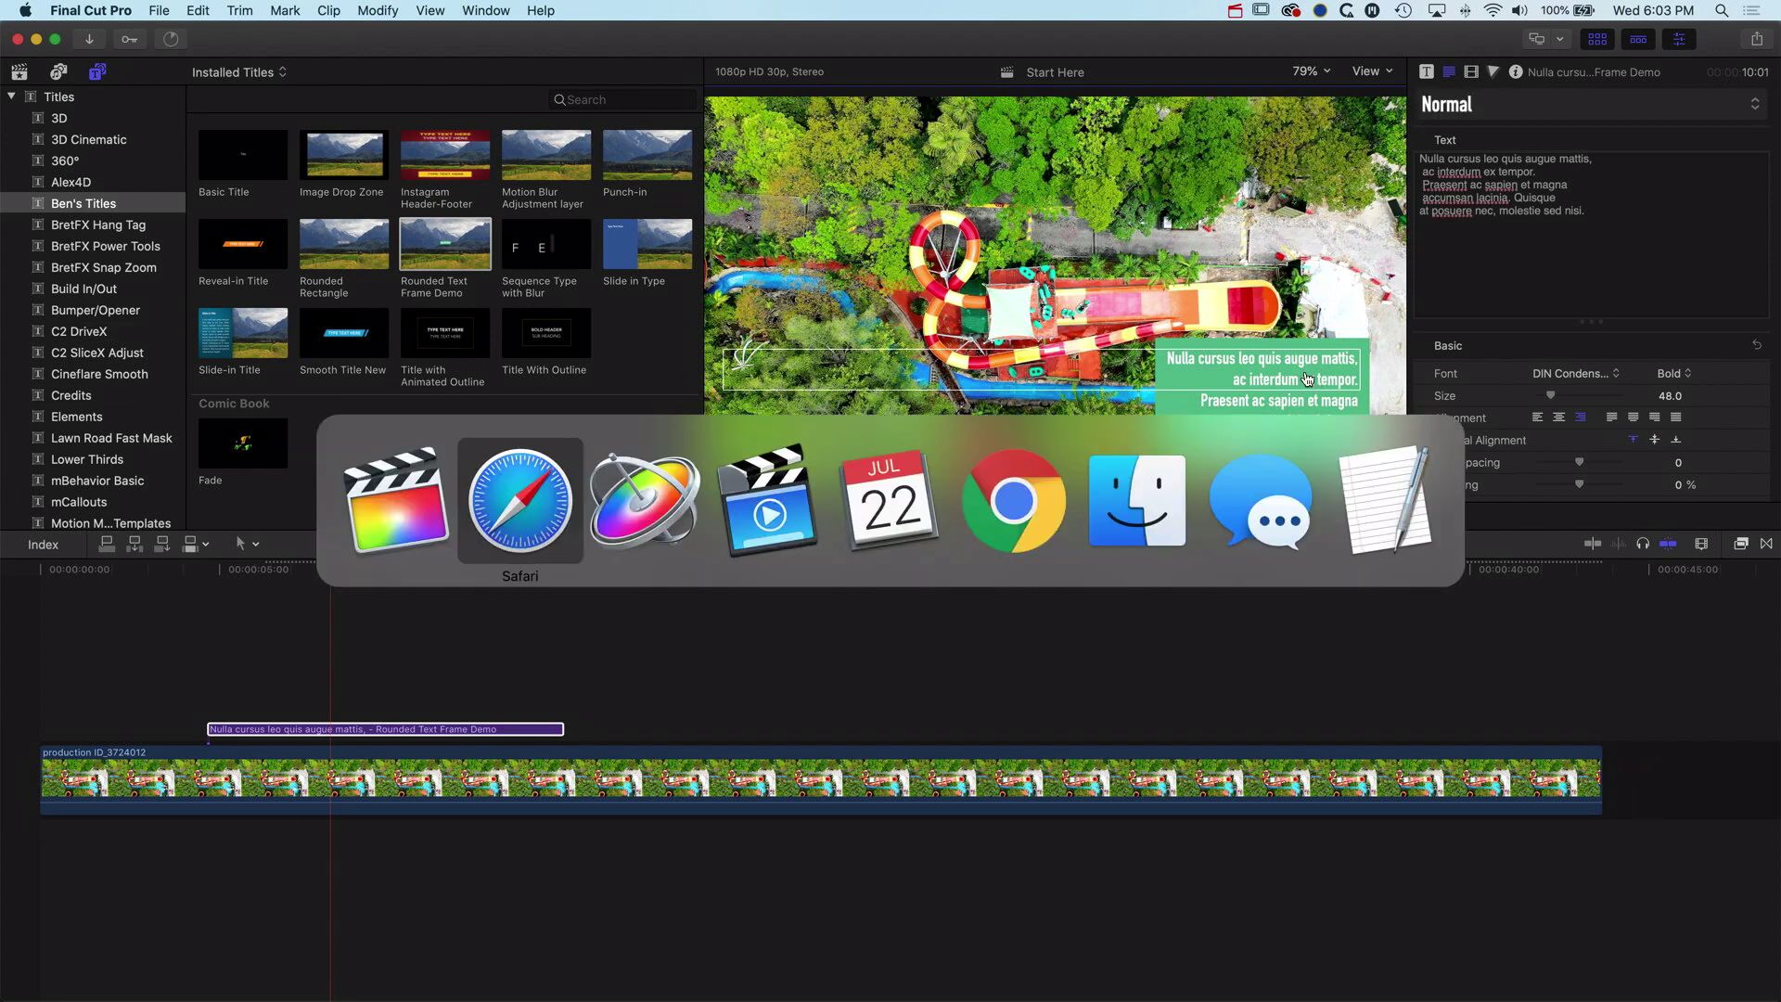
key("super+Tab")
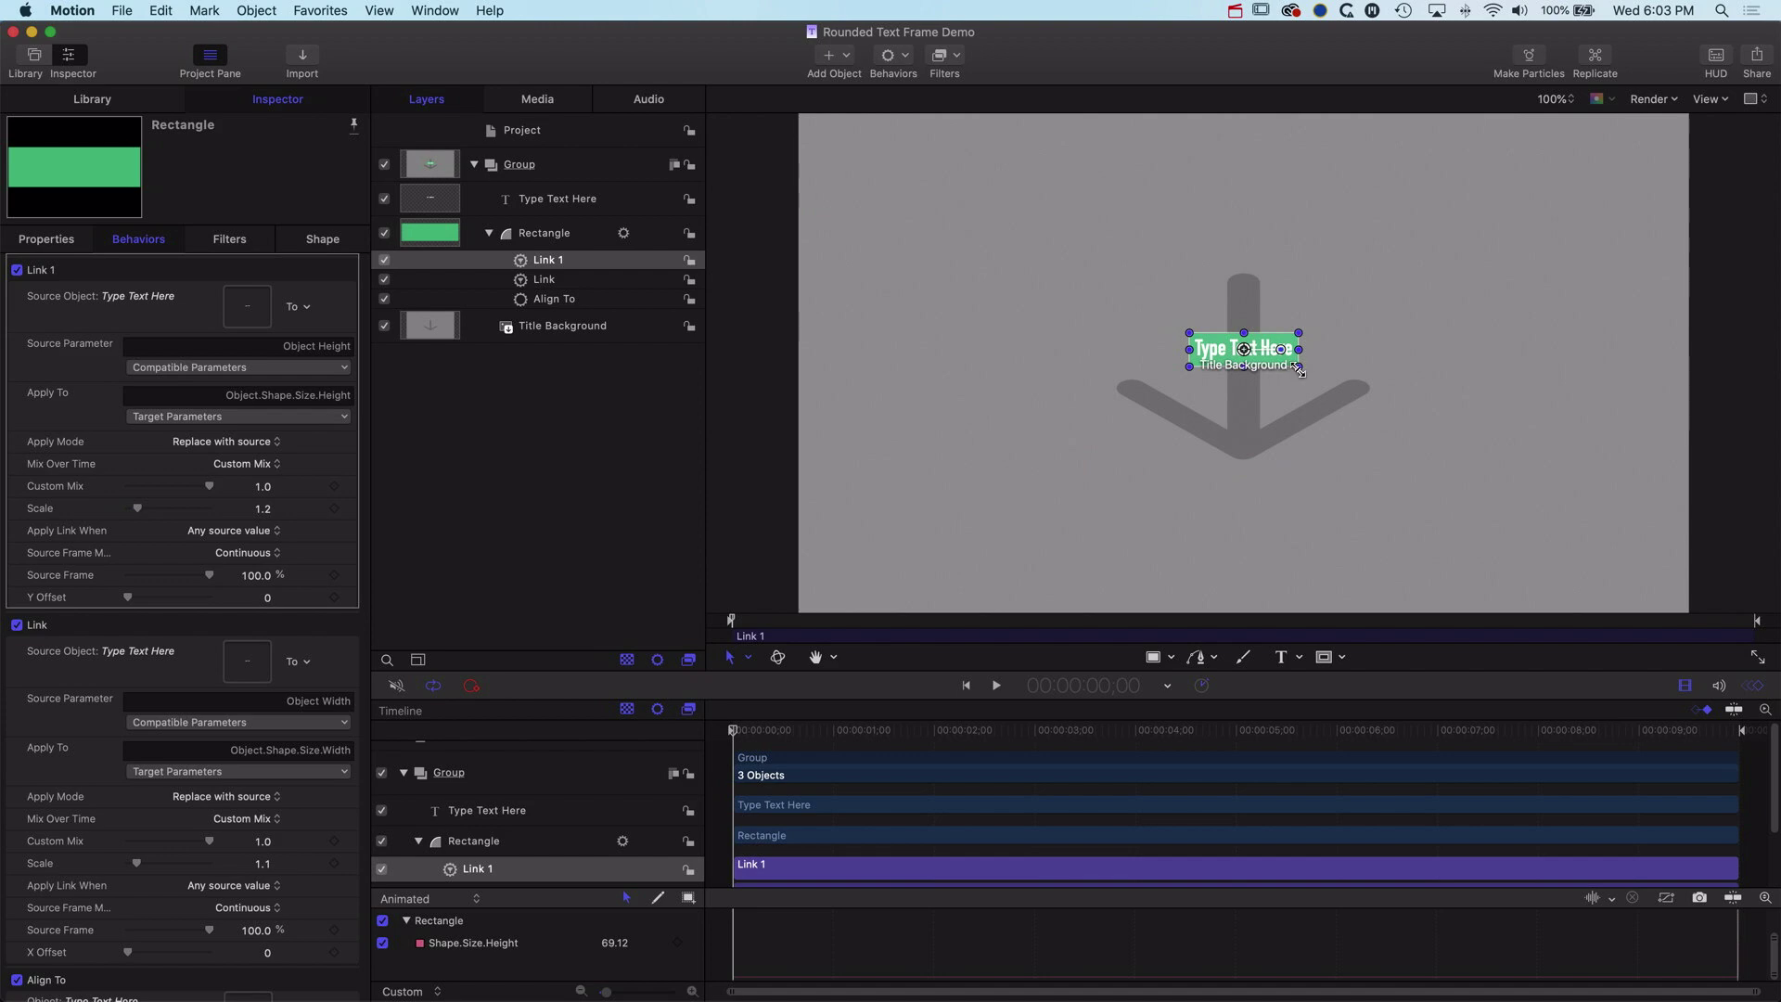
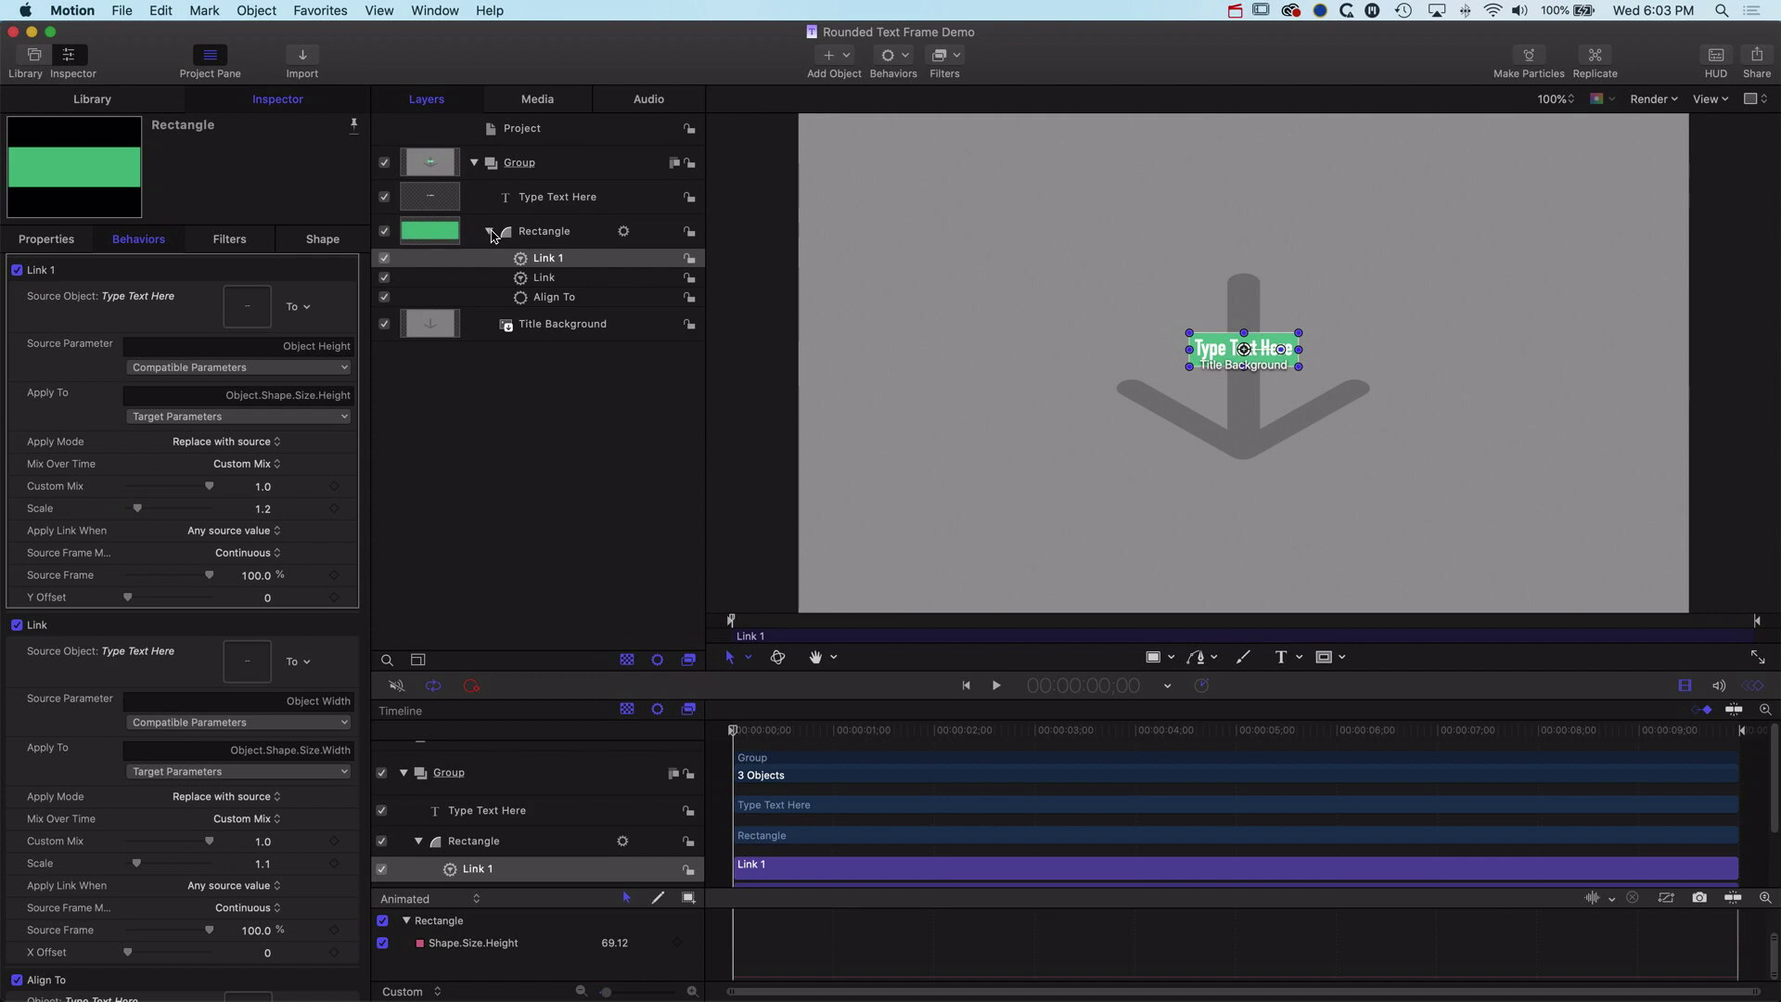
left_click(487, 812)
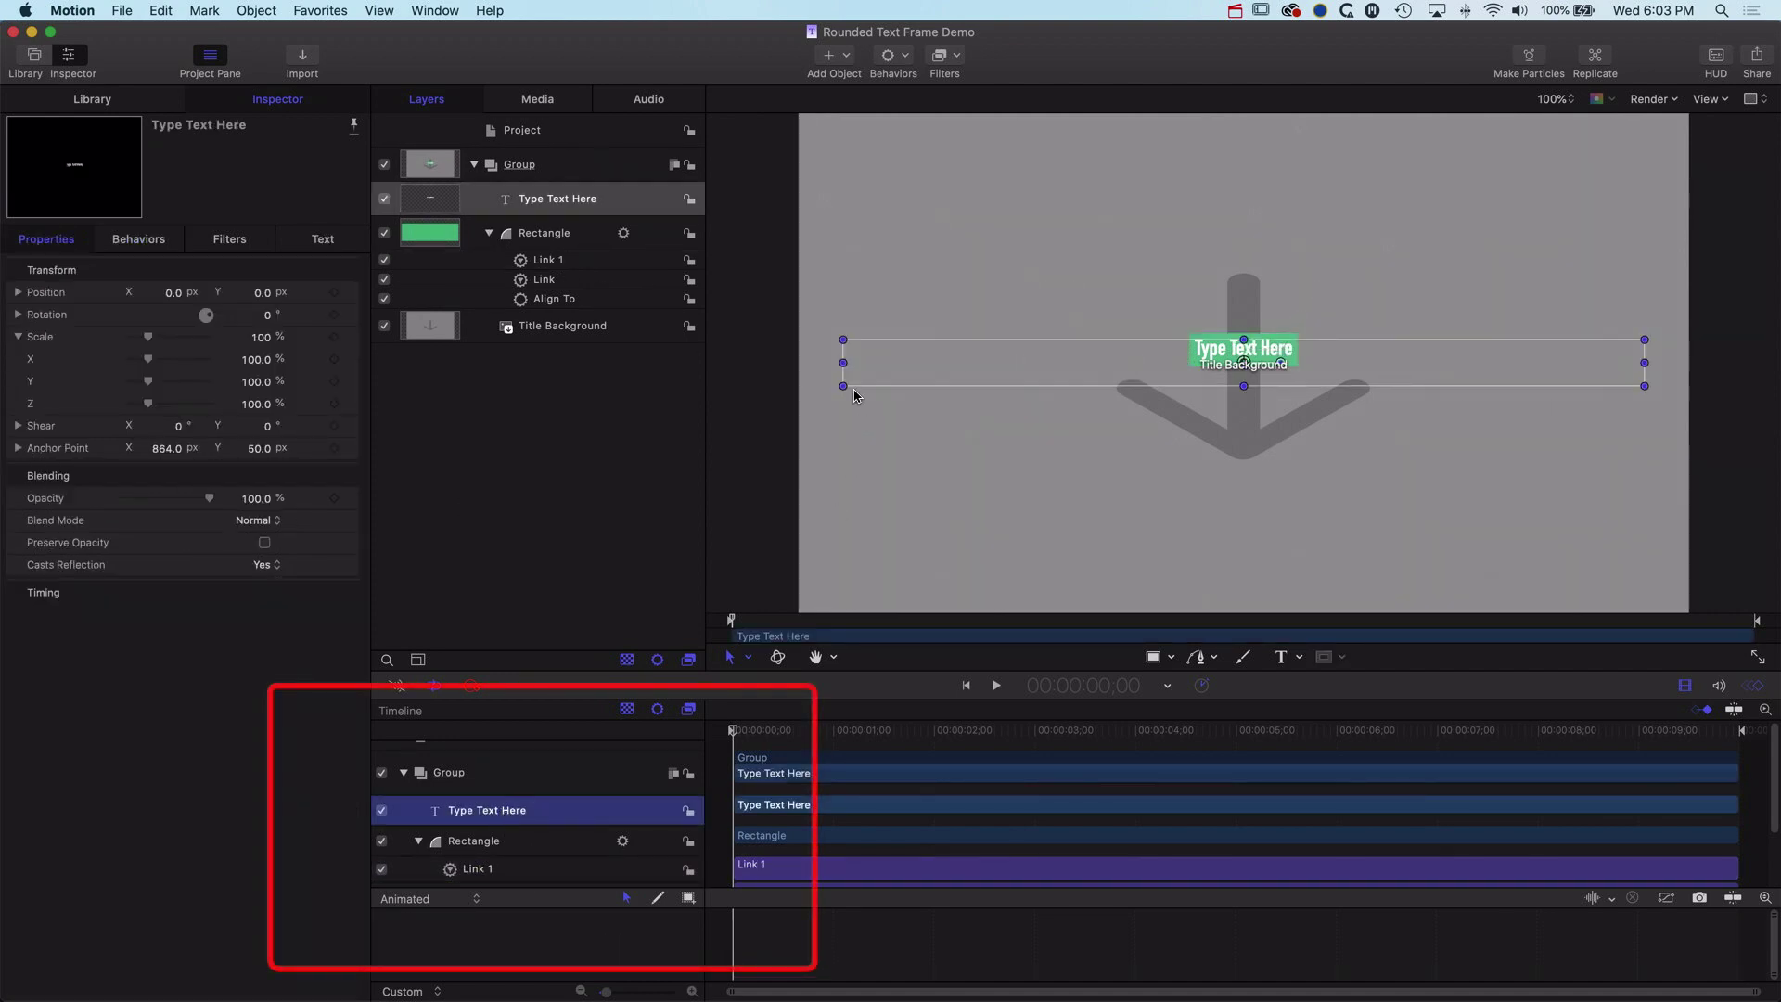
left_click(692, 711)
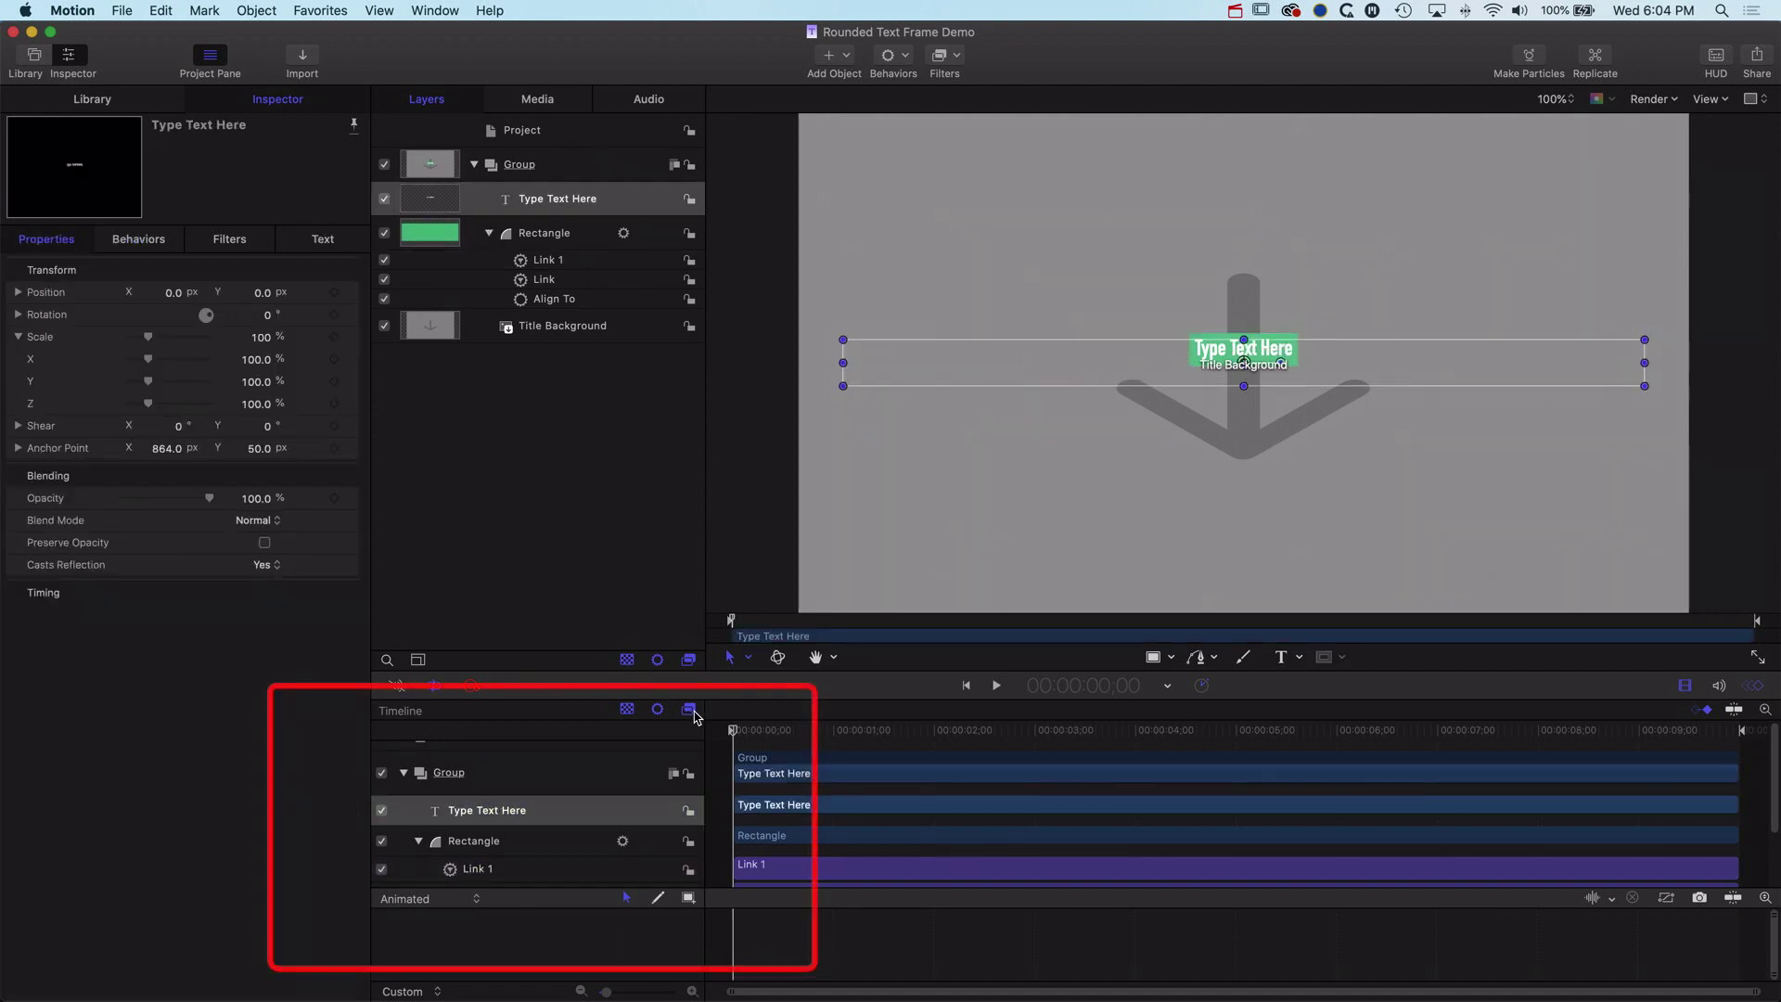
double_click(1208, 354)
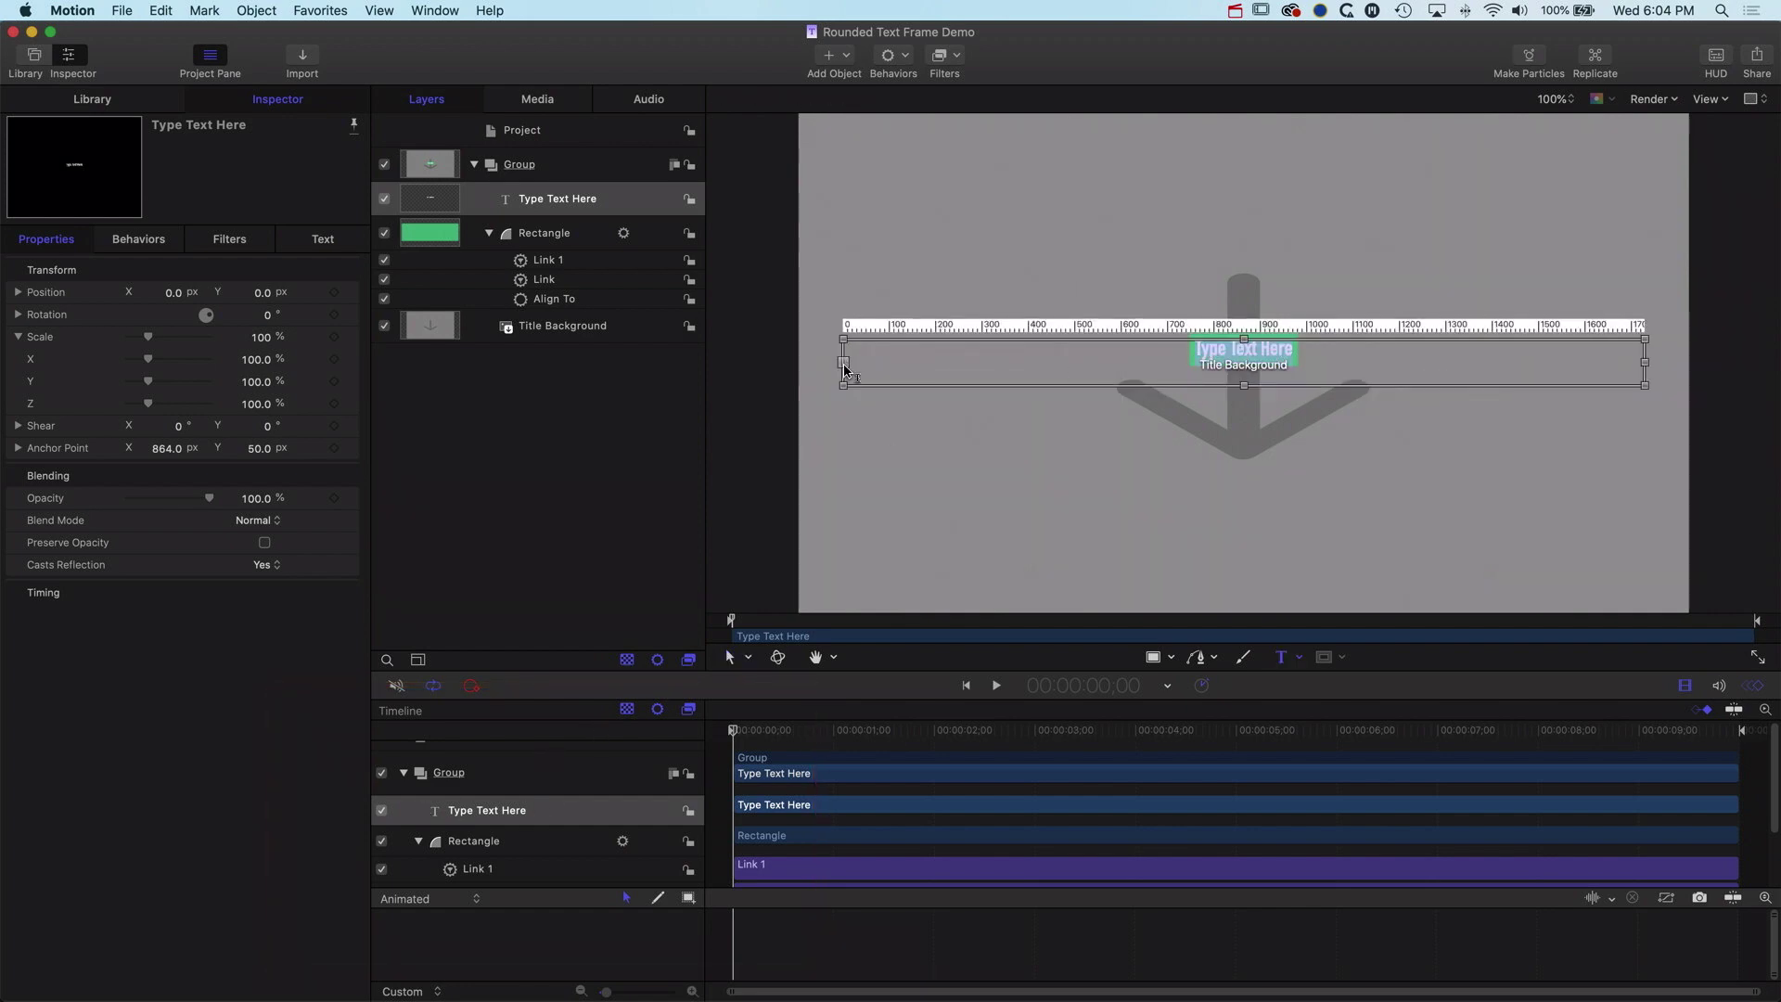
left_click_drag(844, 370, 1083, 363)
left_click_drag(1645, 362, 1440, 361)
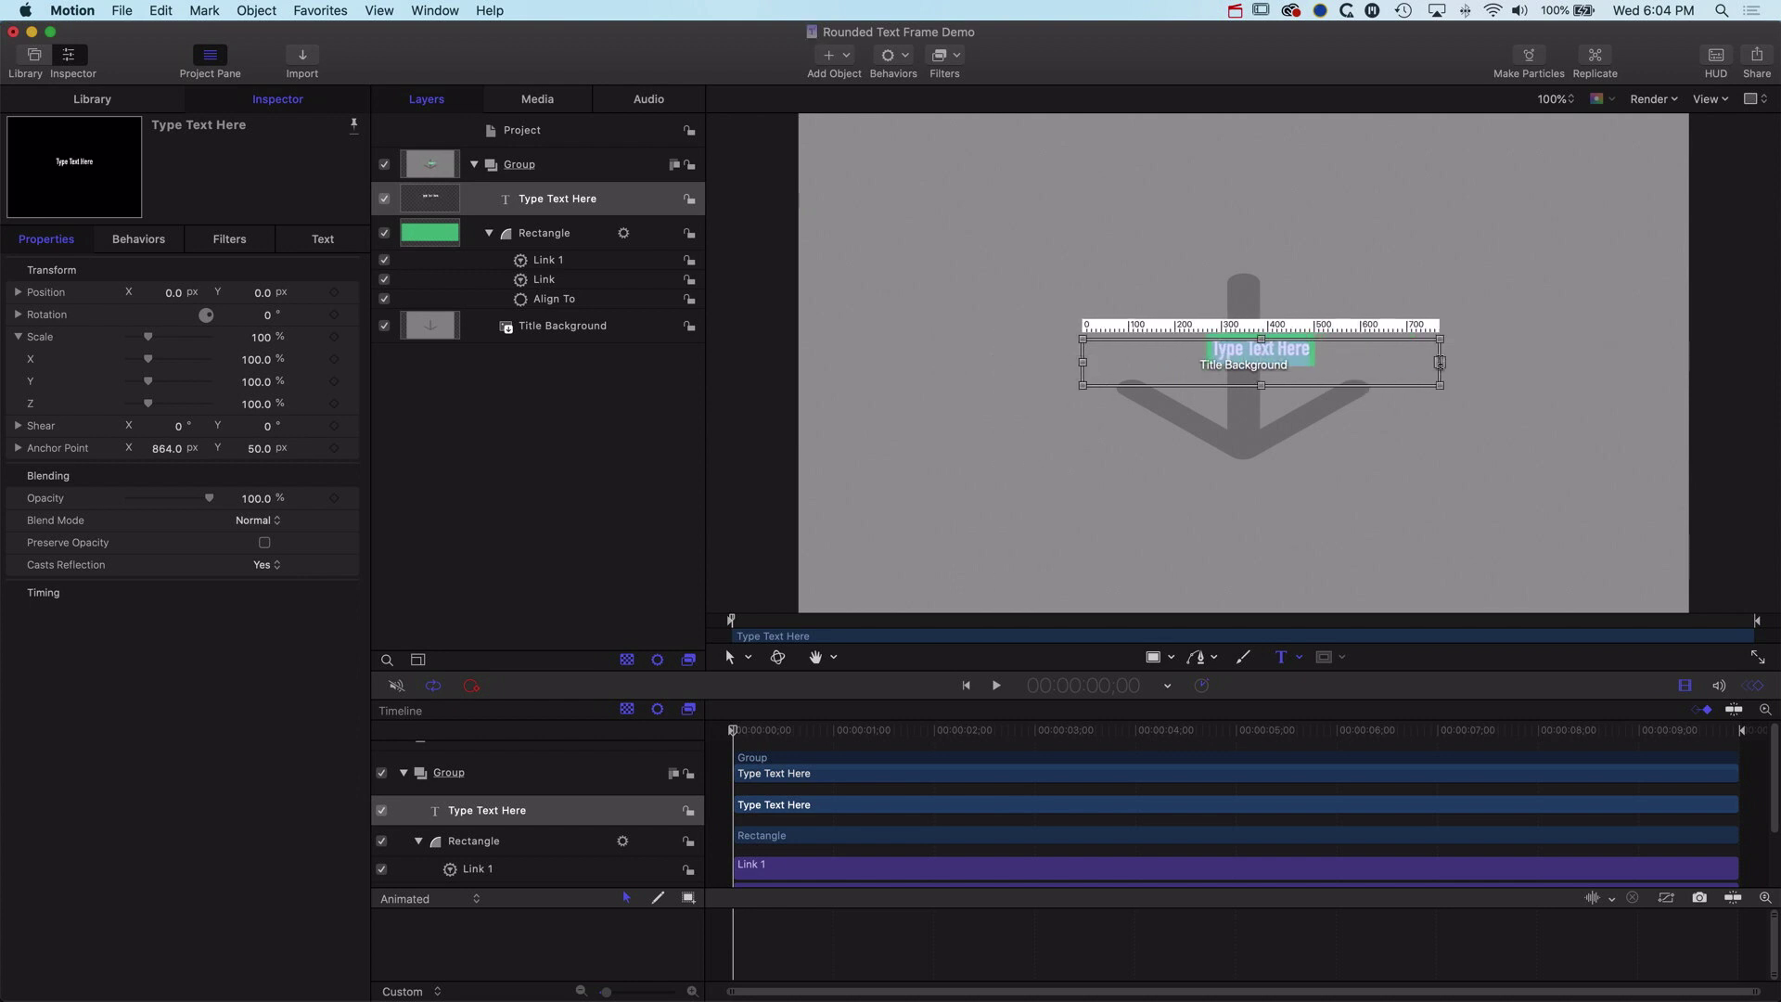
Set the Type Text Here layer's left margin to 500 and its right margin to 1220 in the text layout settings
left_click(311, 241)
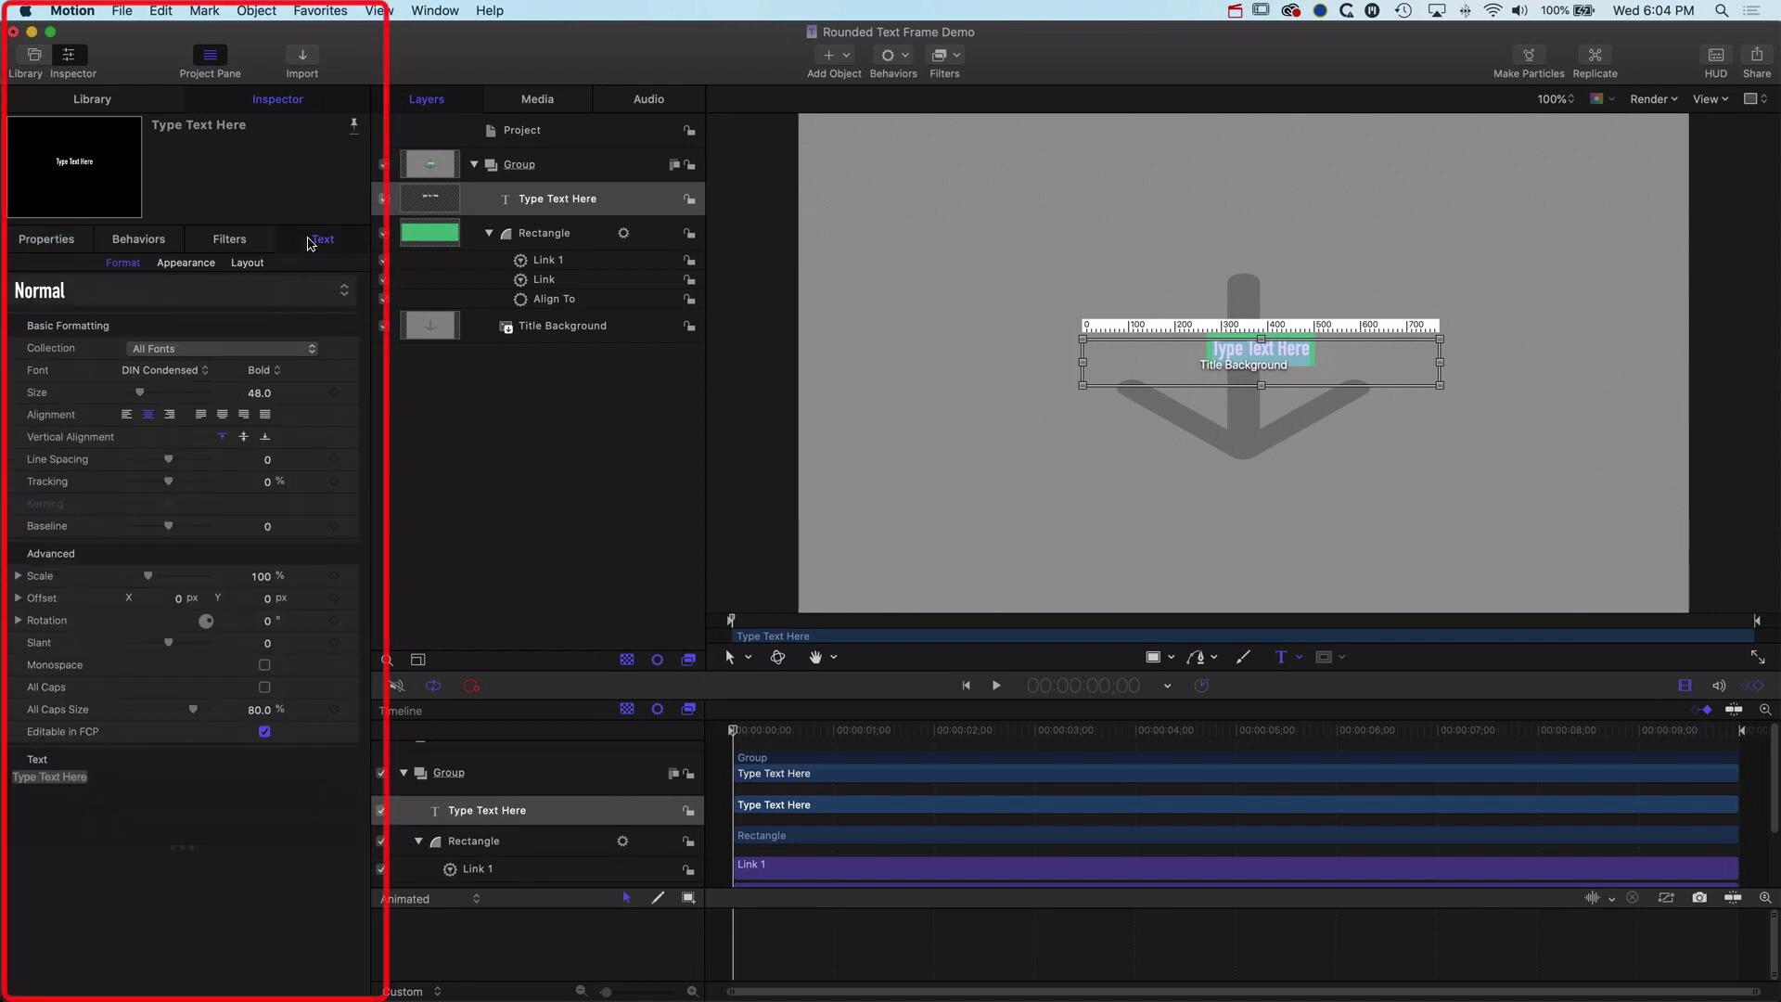
left_click(246, 262)
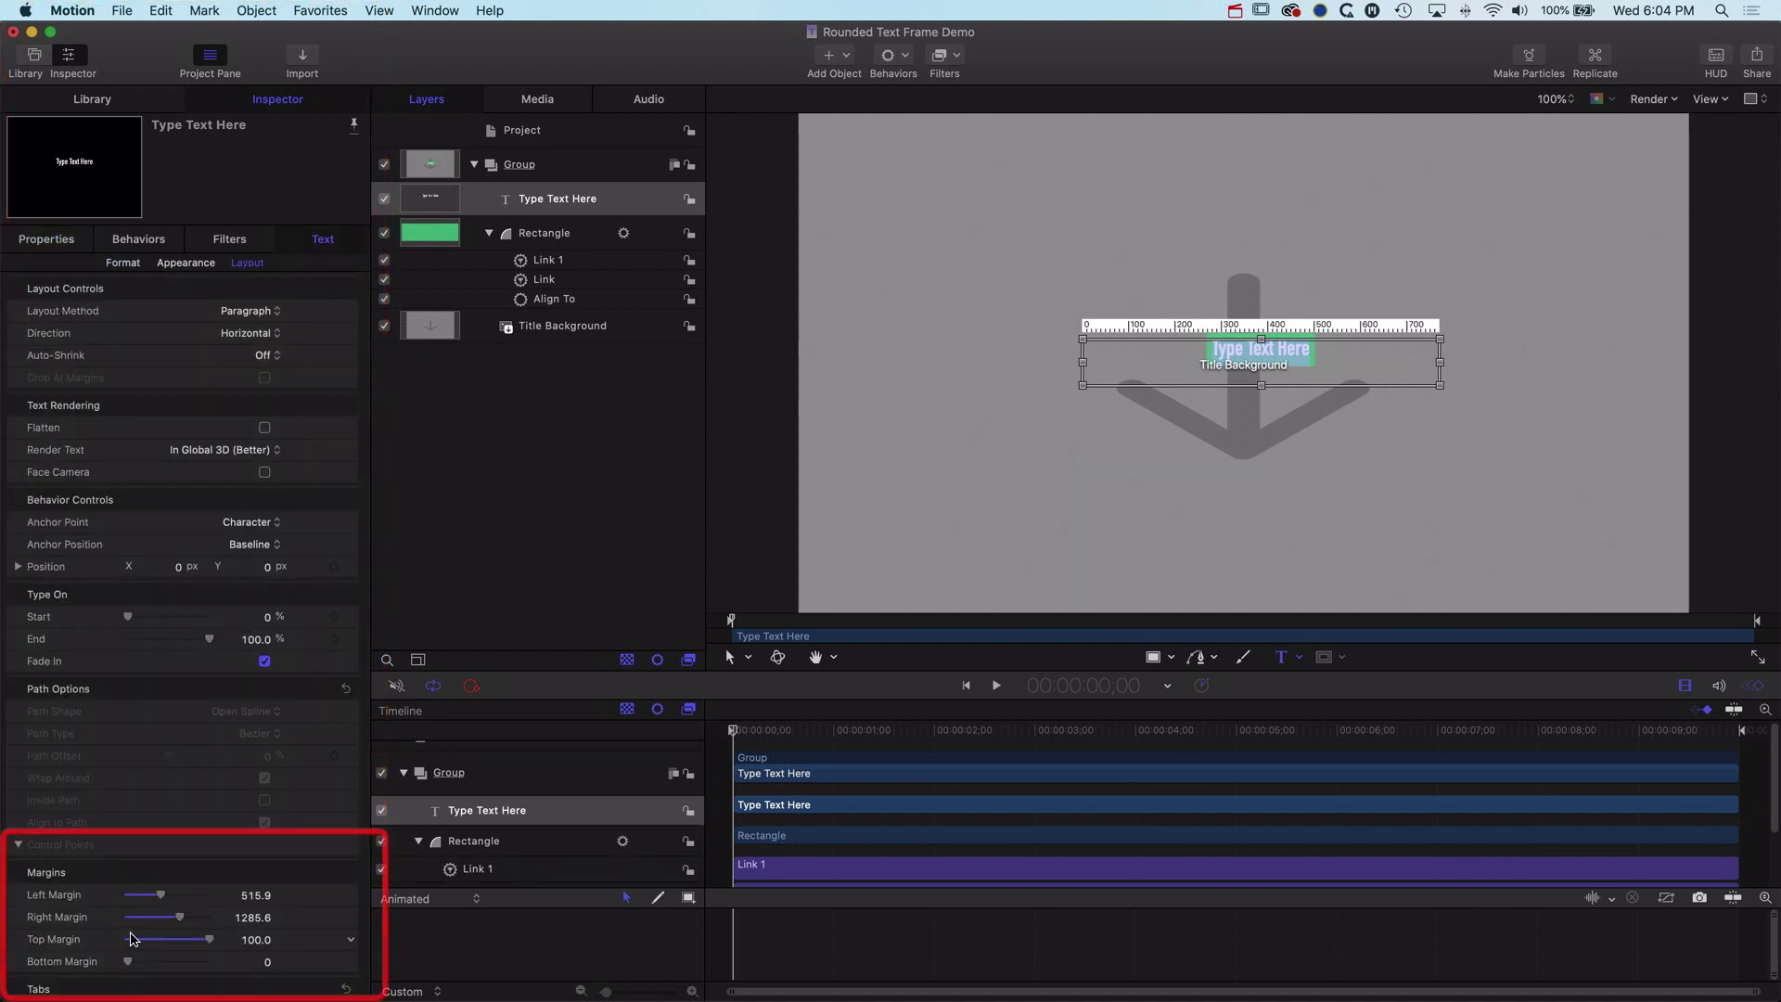
left_click(255, 896)
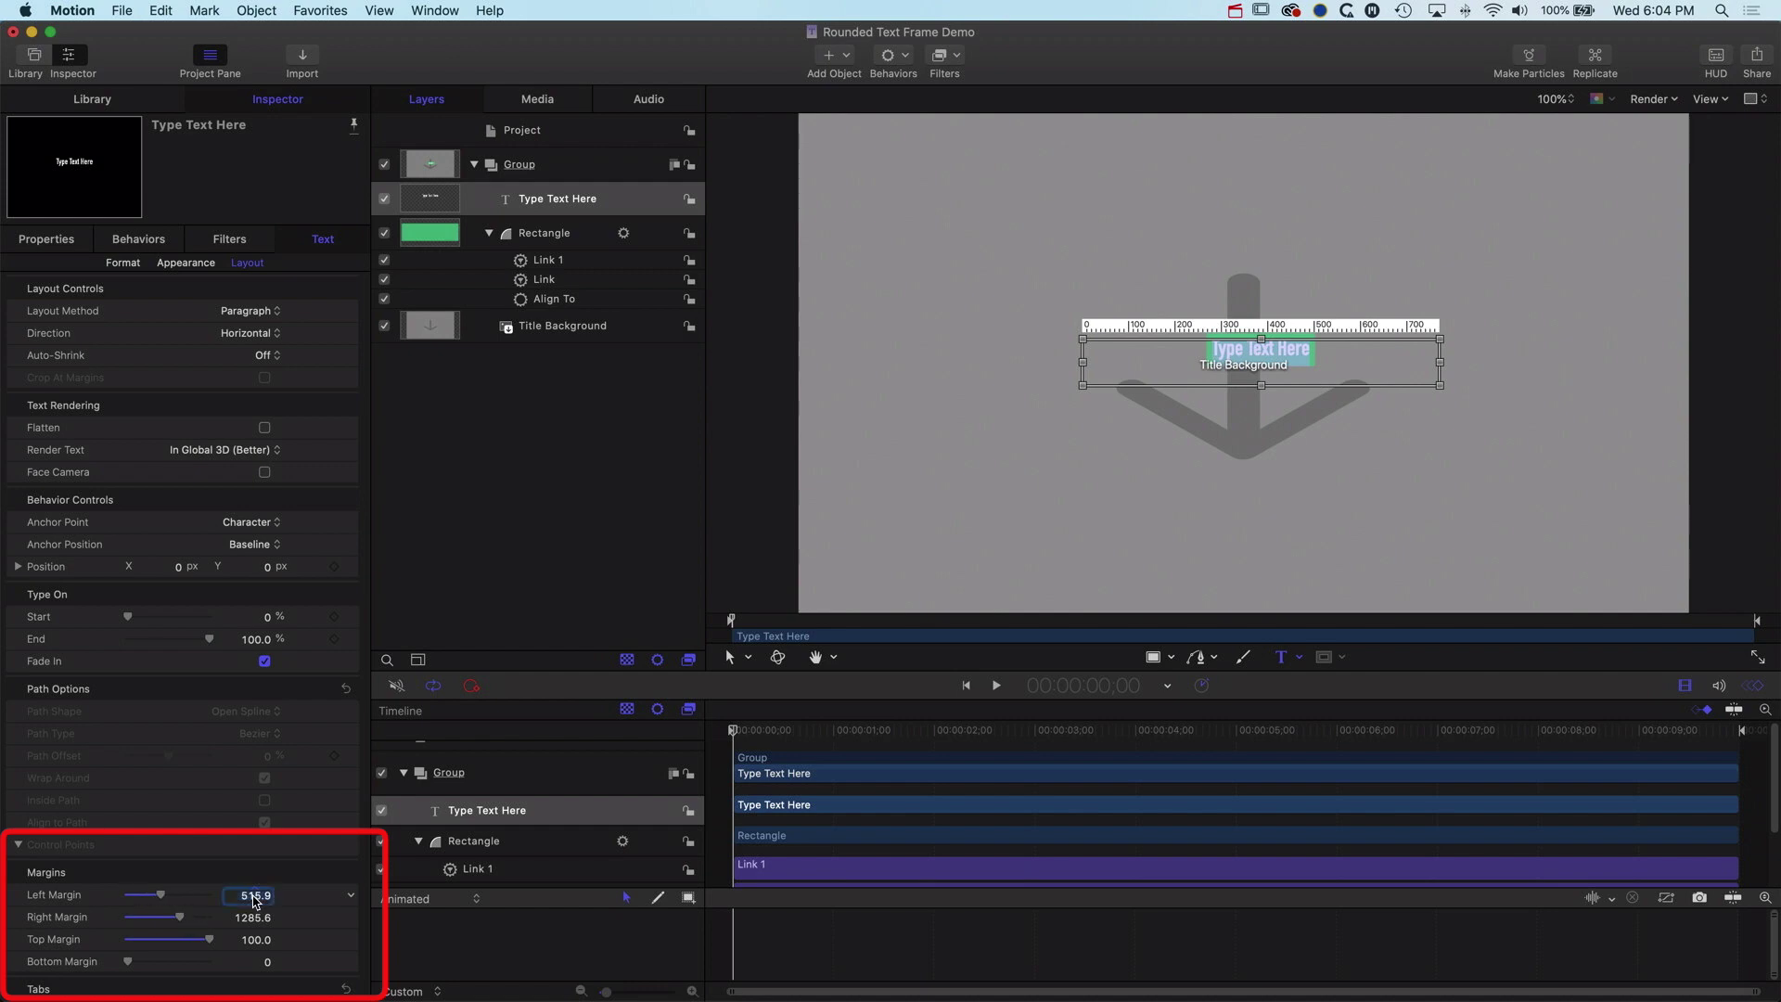
key("Return")
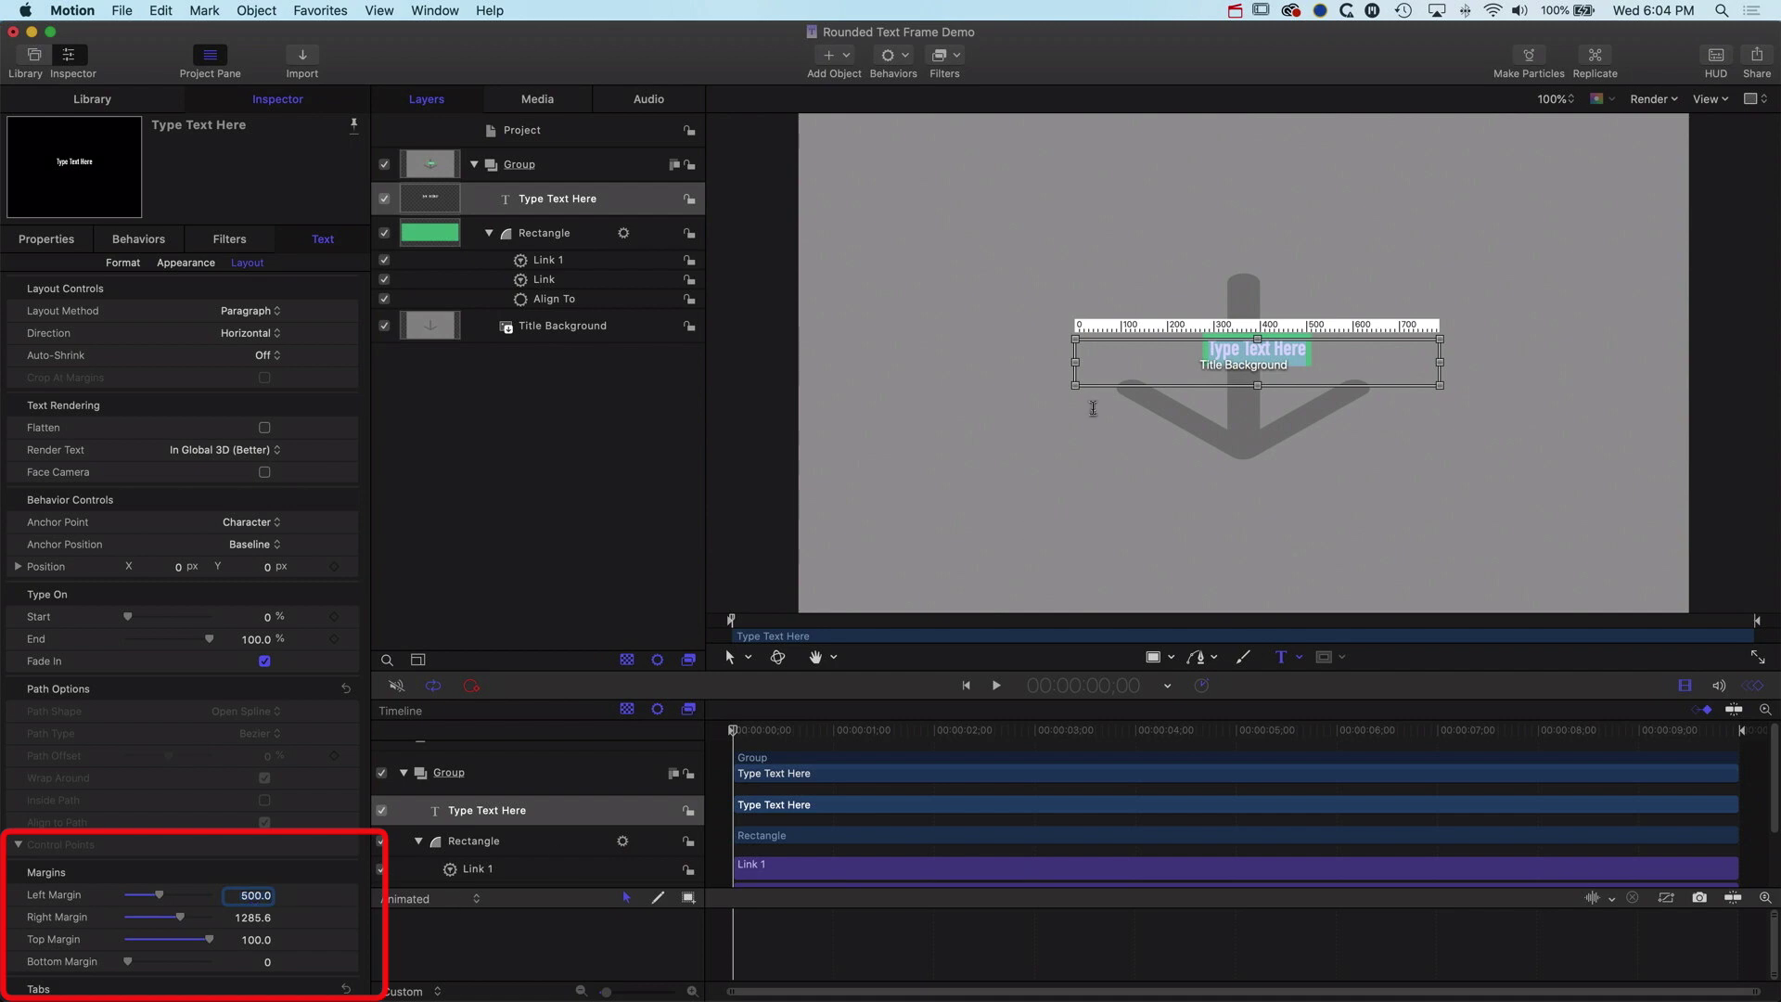
left_click_drag(256, 919, 249, 924)
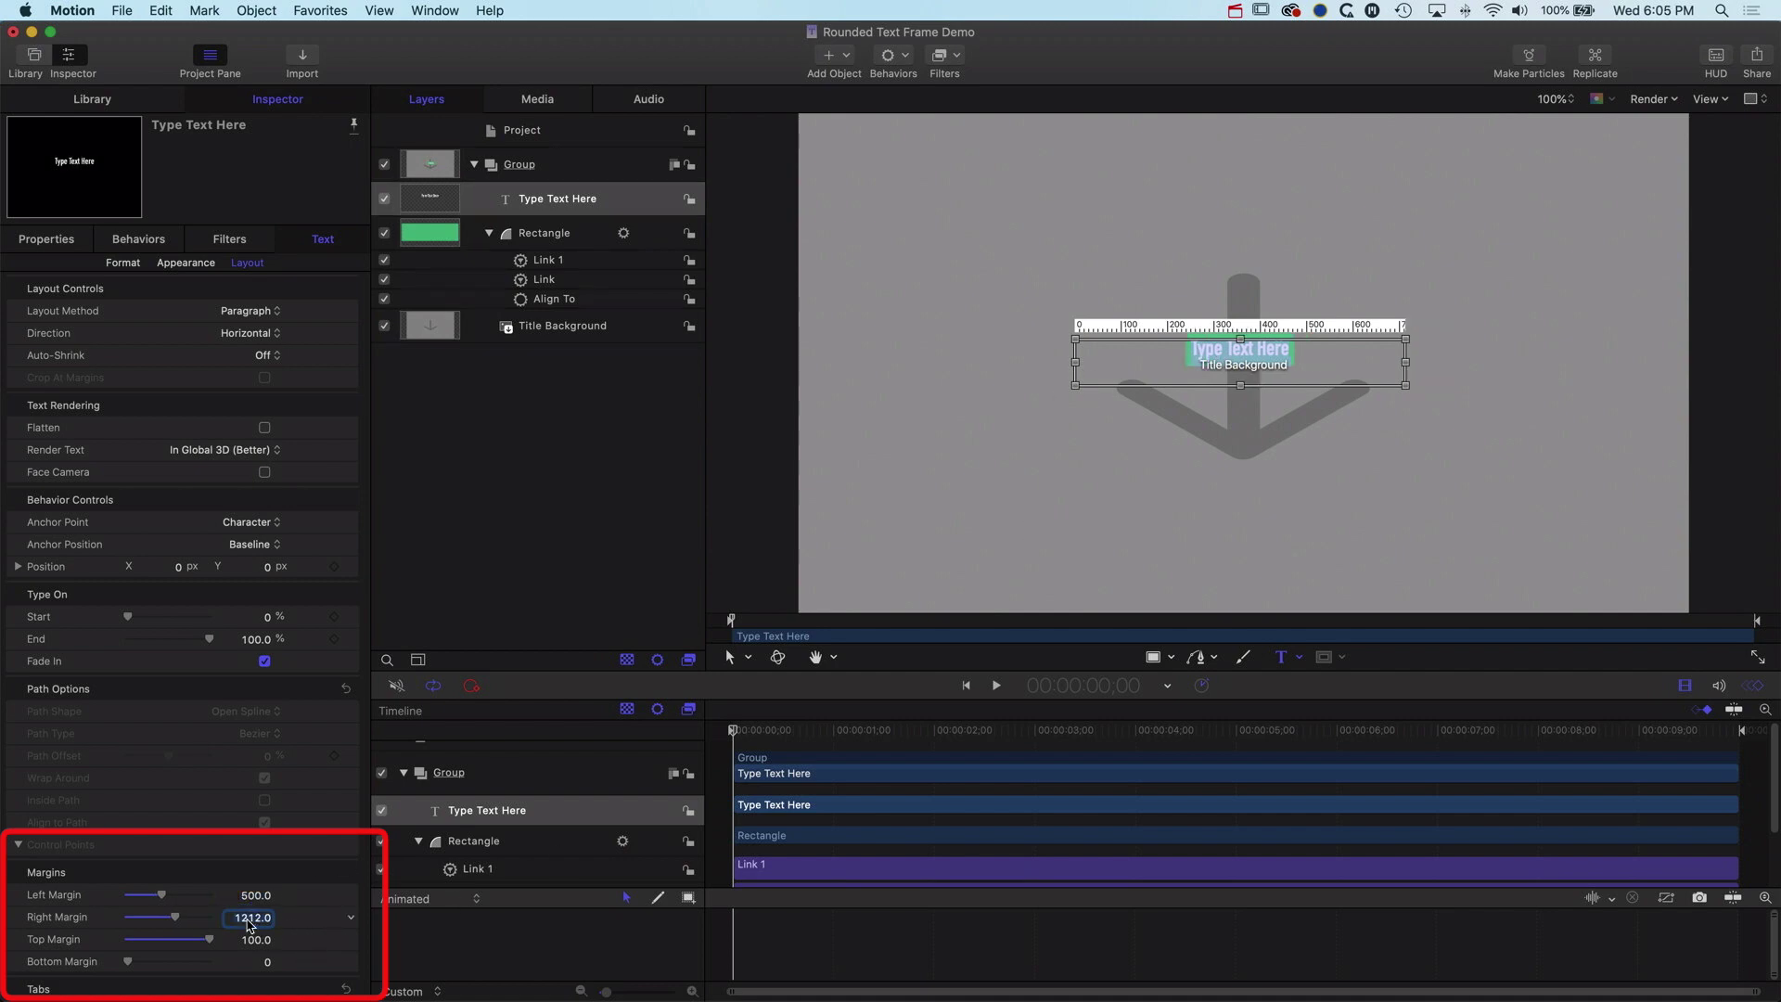
type("1")
key("Return")
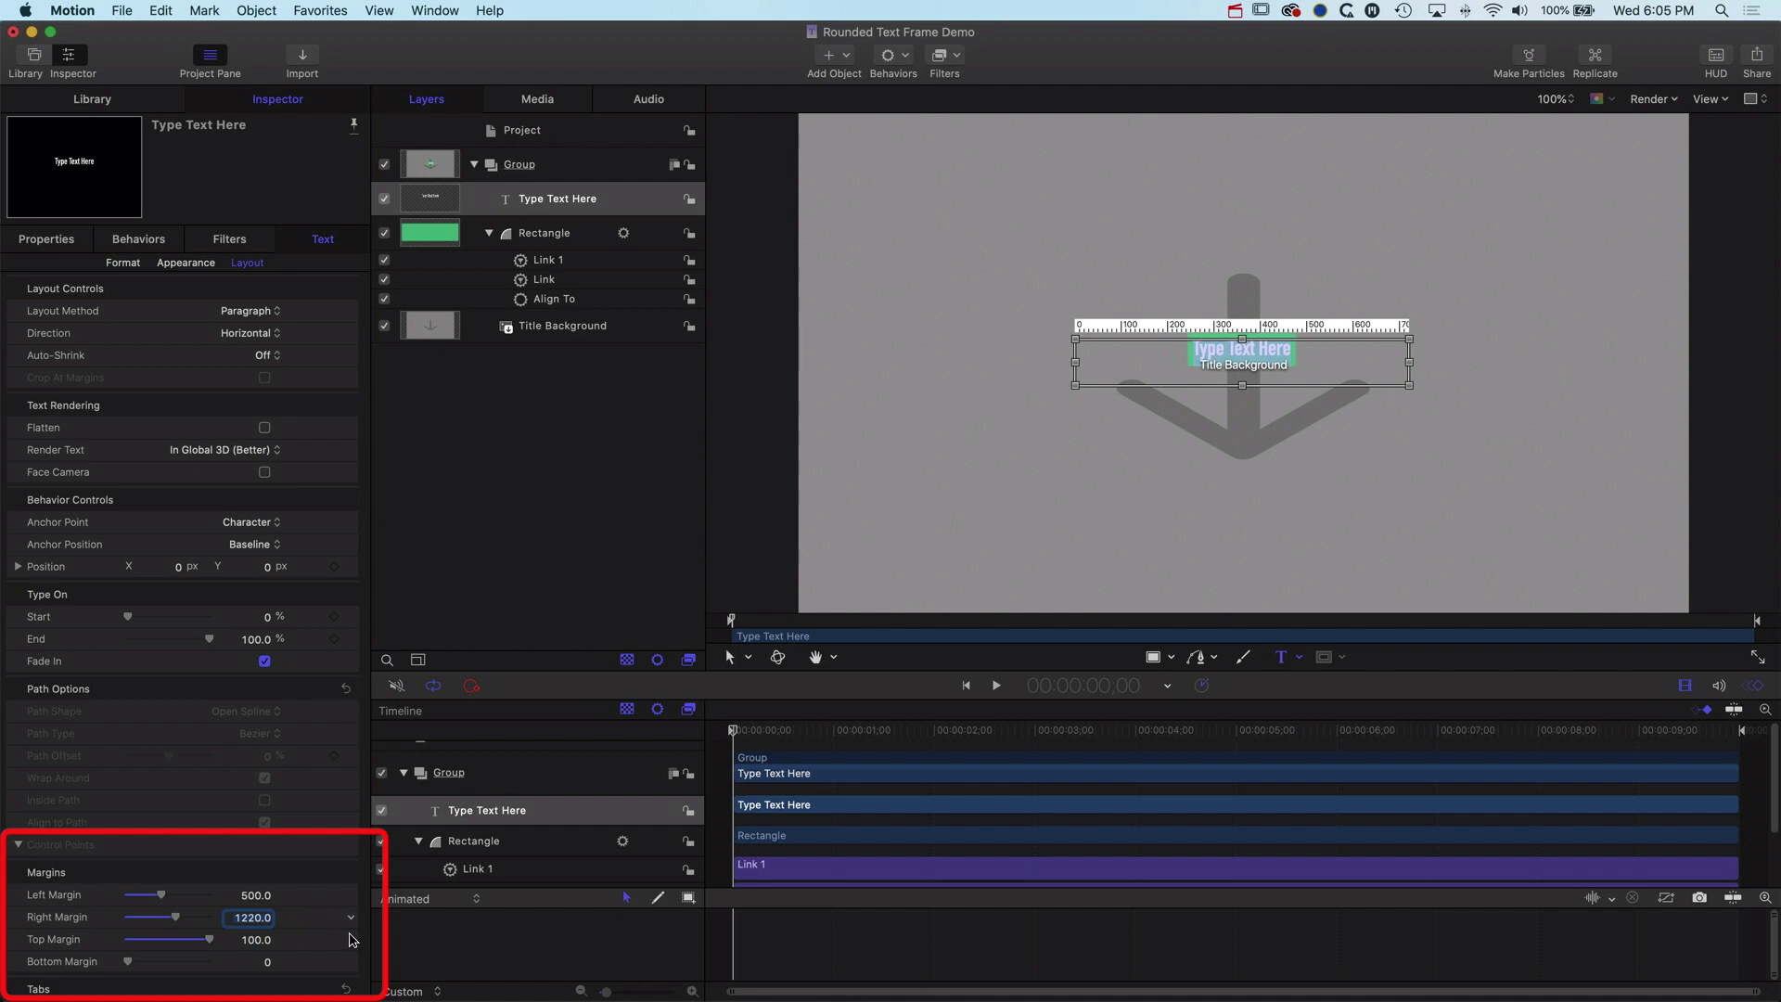
Publish the Left Margin and Right Margin parameters of the Type Text Here layer
left_click(355, 900)
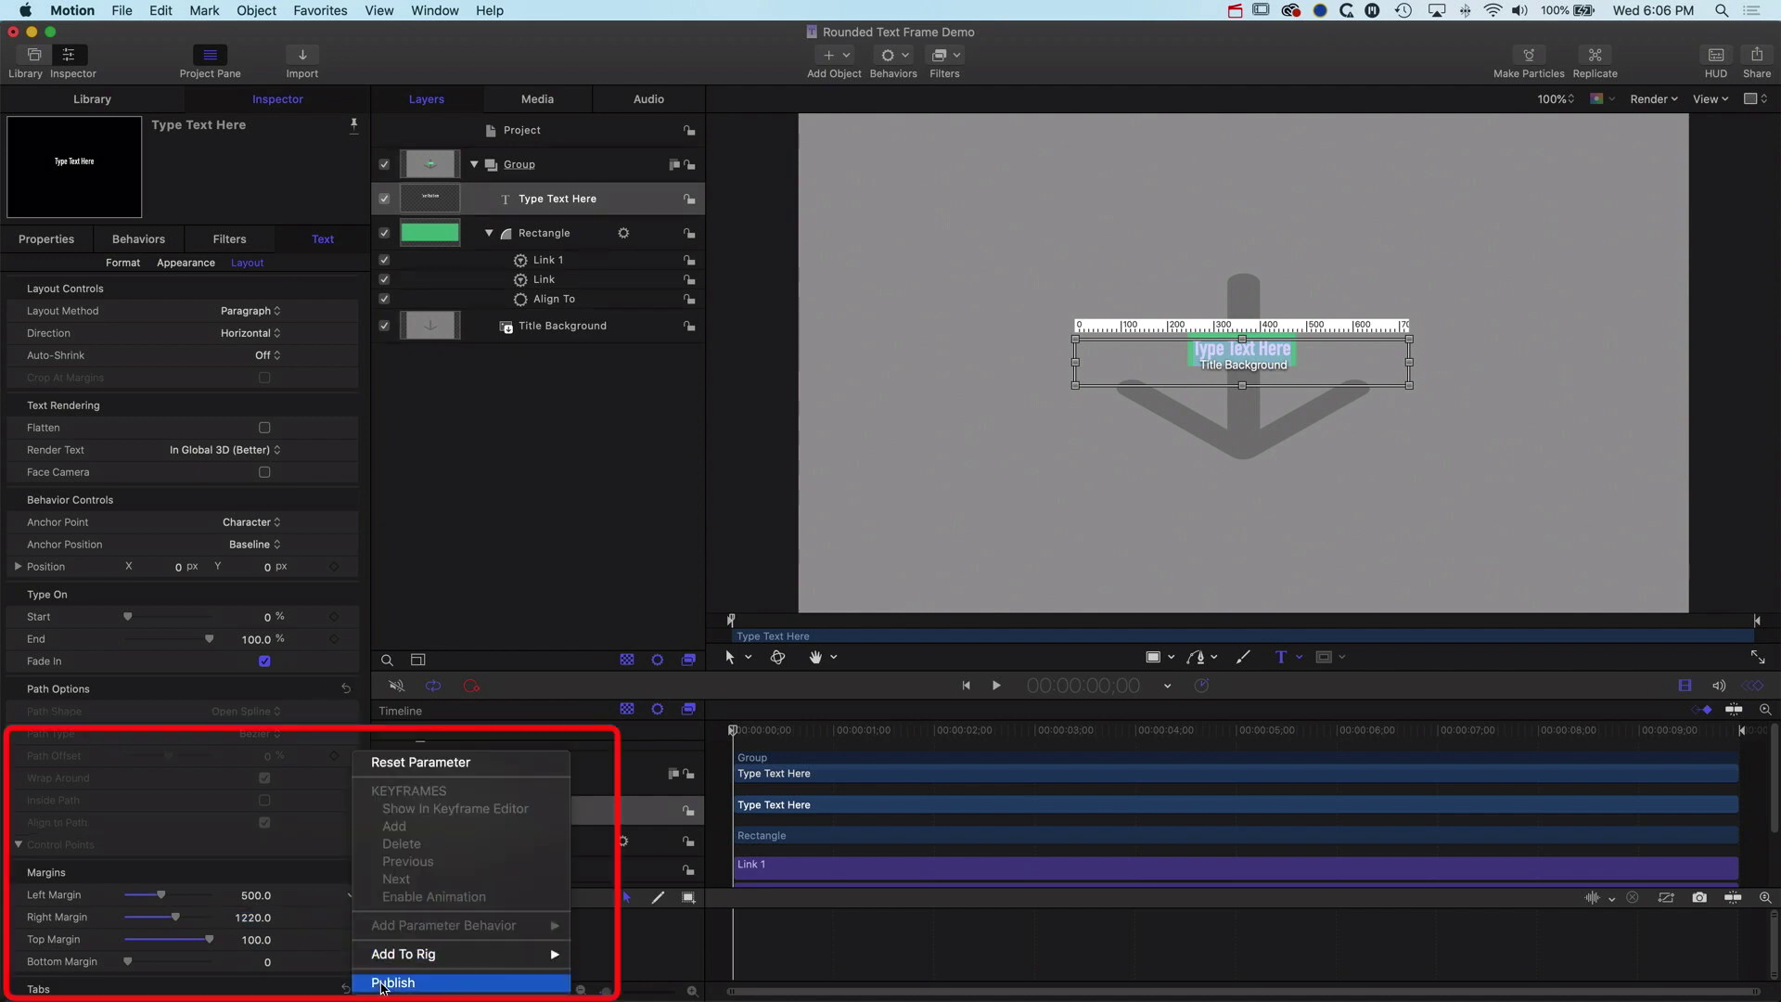
left_click(349, 921)
left_click(350, 921)
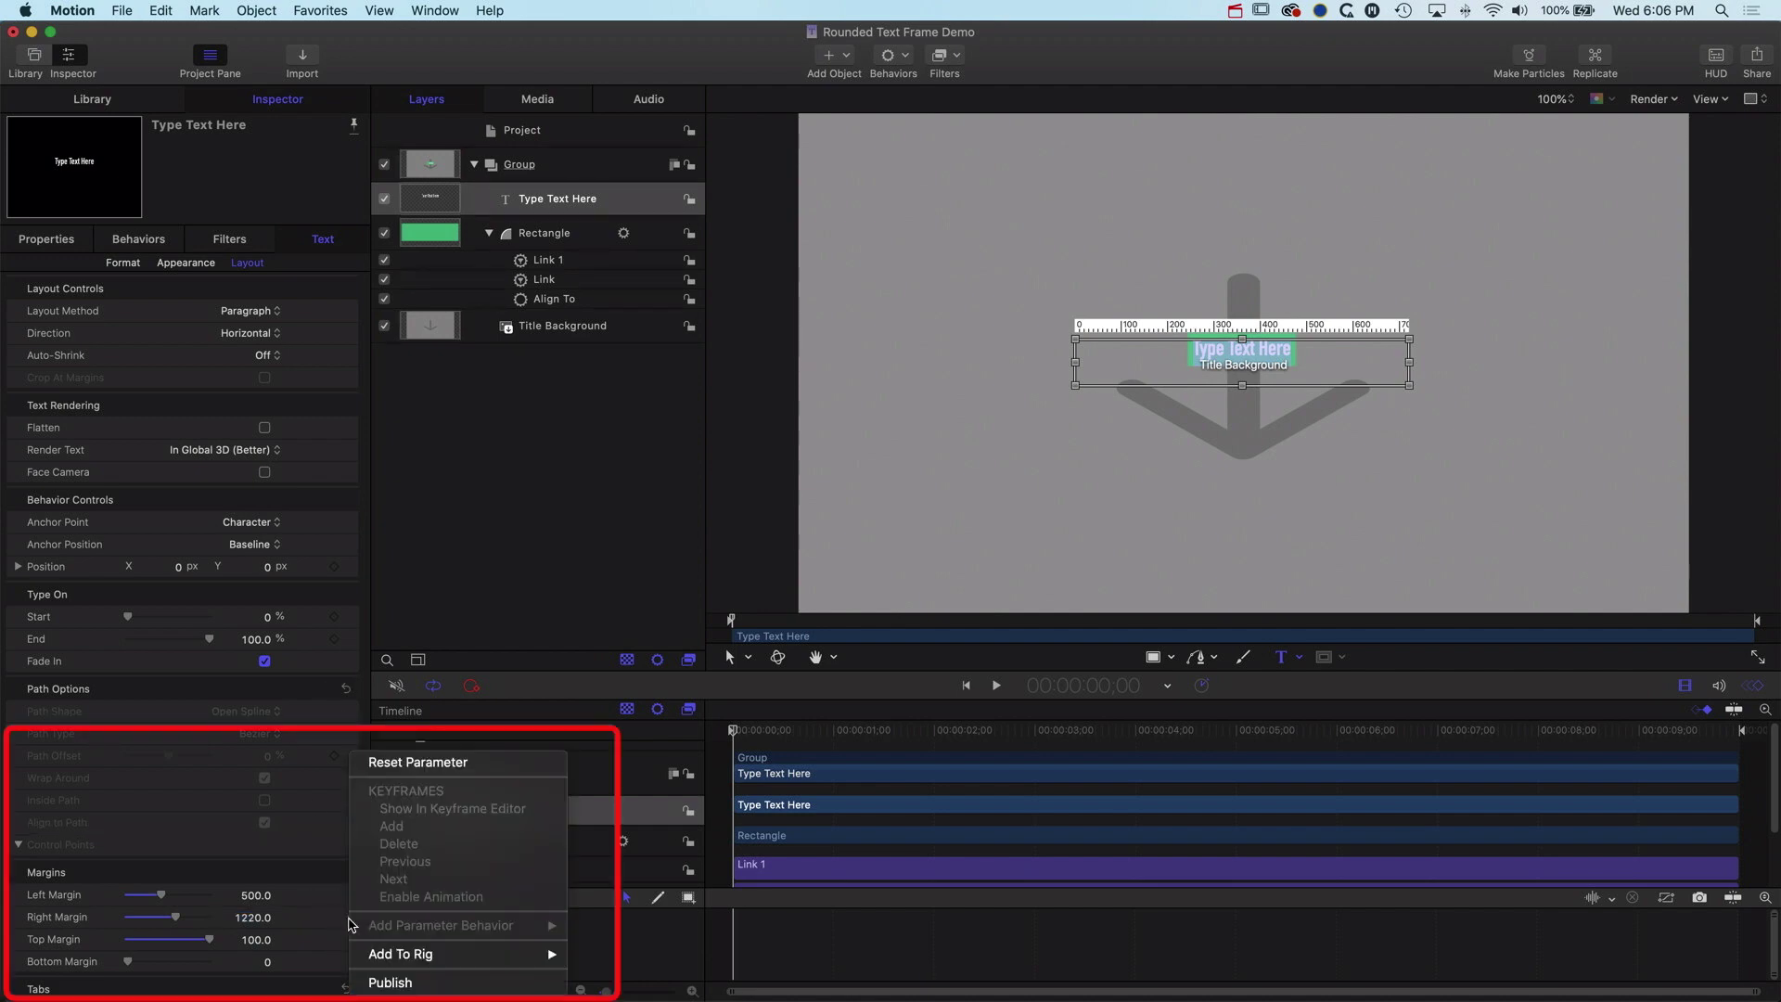
left_click(381, 987)
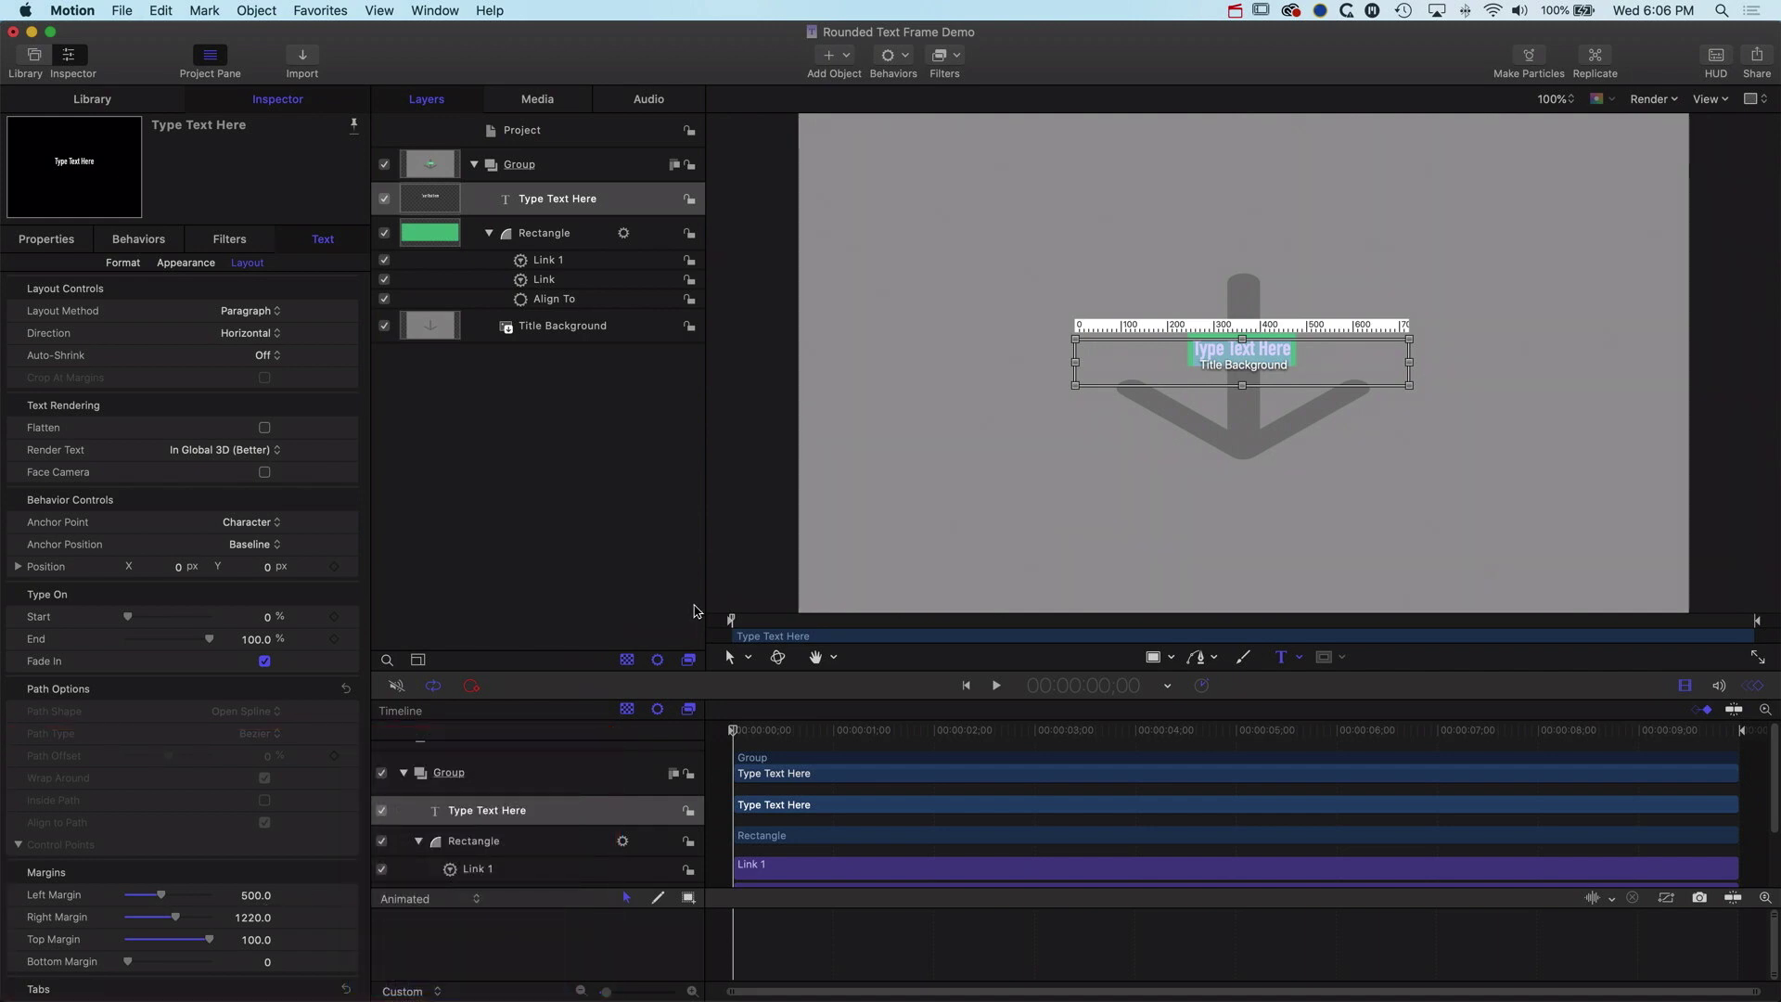
Save the Rounded Text Frame Demo template and switch to Final Cut Pro
key("super+s")
key("super+Tab")
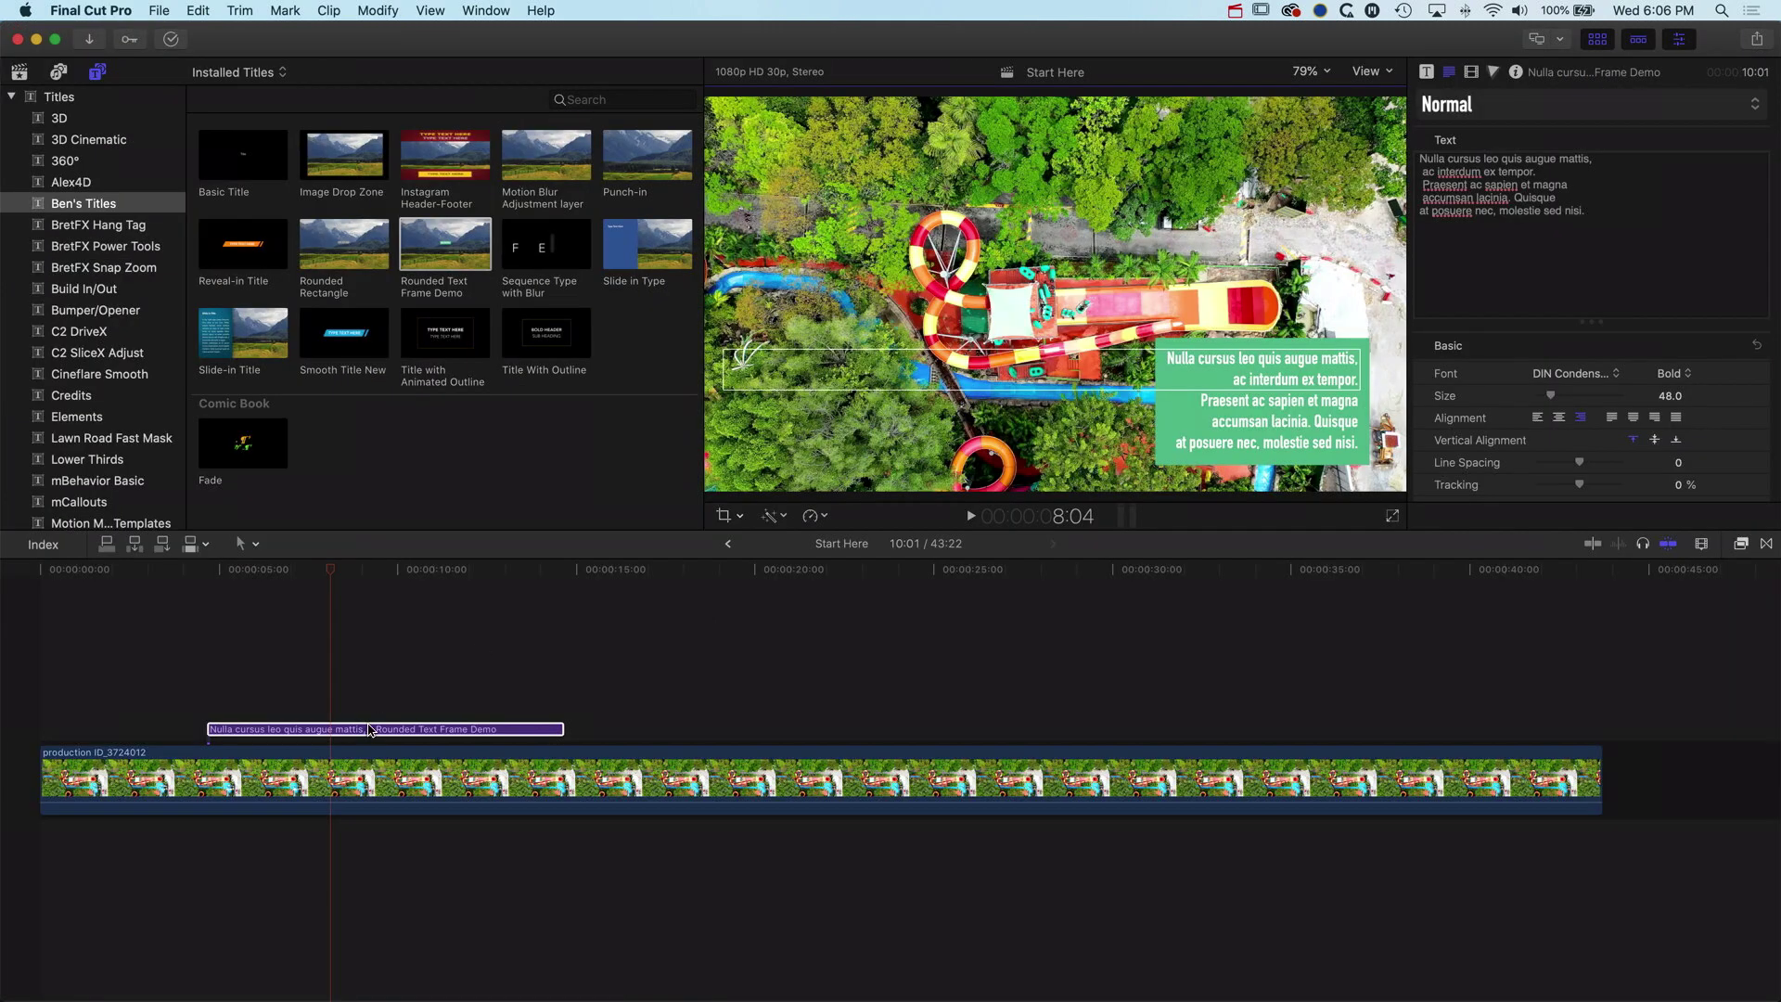
Replace the timeline's title clip with a fresh Rounded Text Frame Demo title and enter the paragraph beginning "Nulla cursus leo quis augue mattis"
key("Delete")
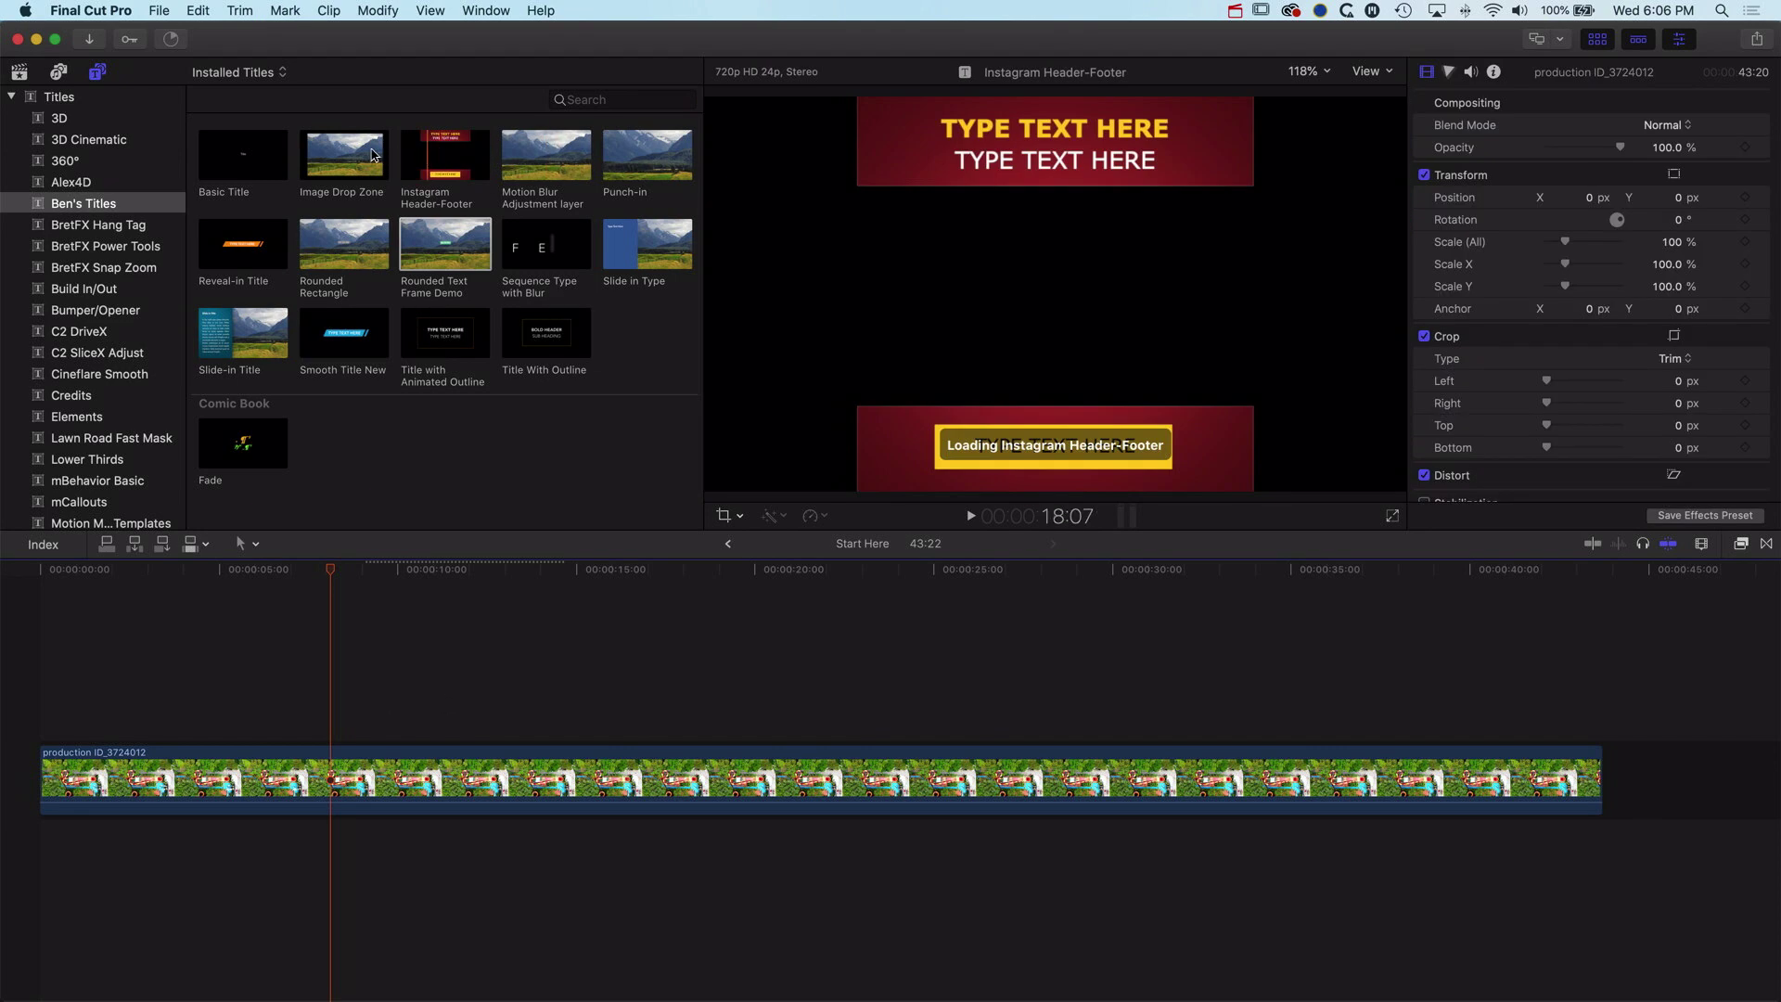
left_click_drag(445, 243, 247, 714)
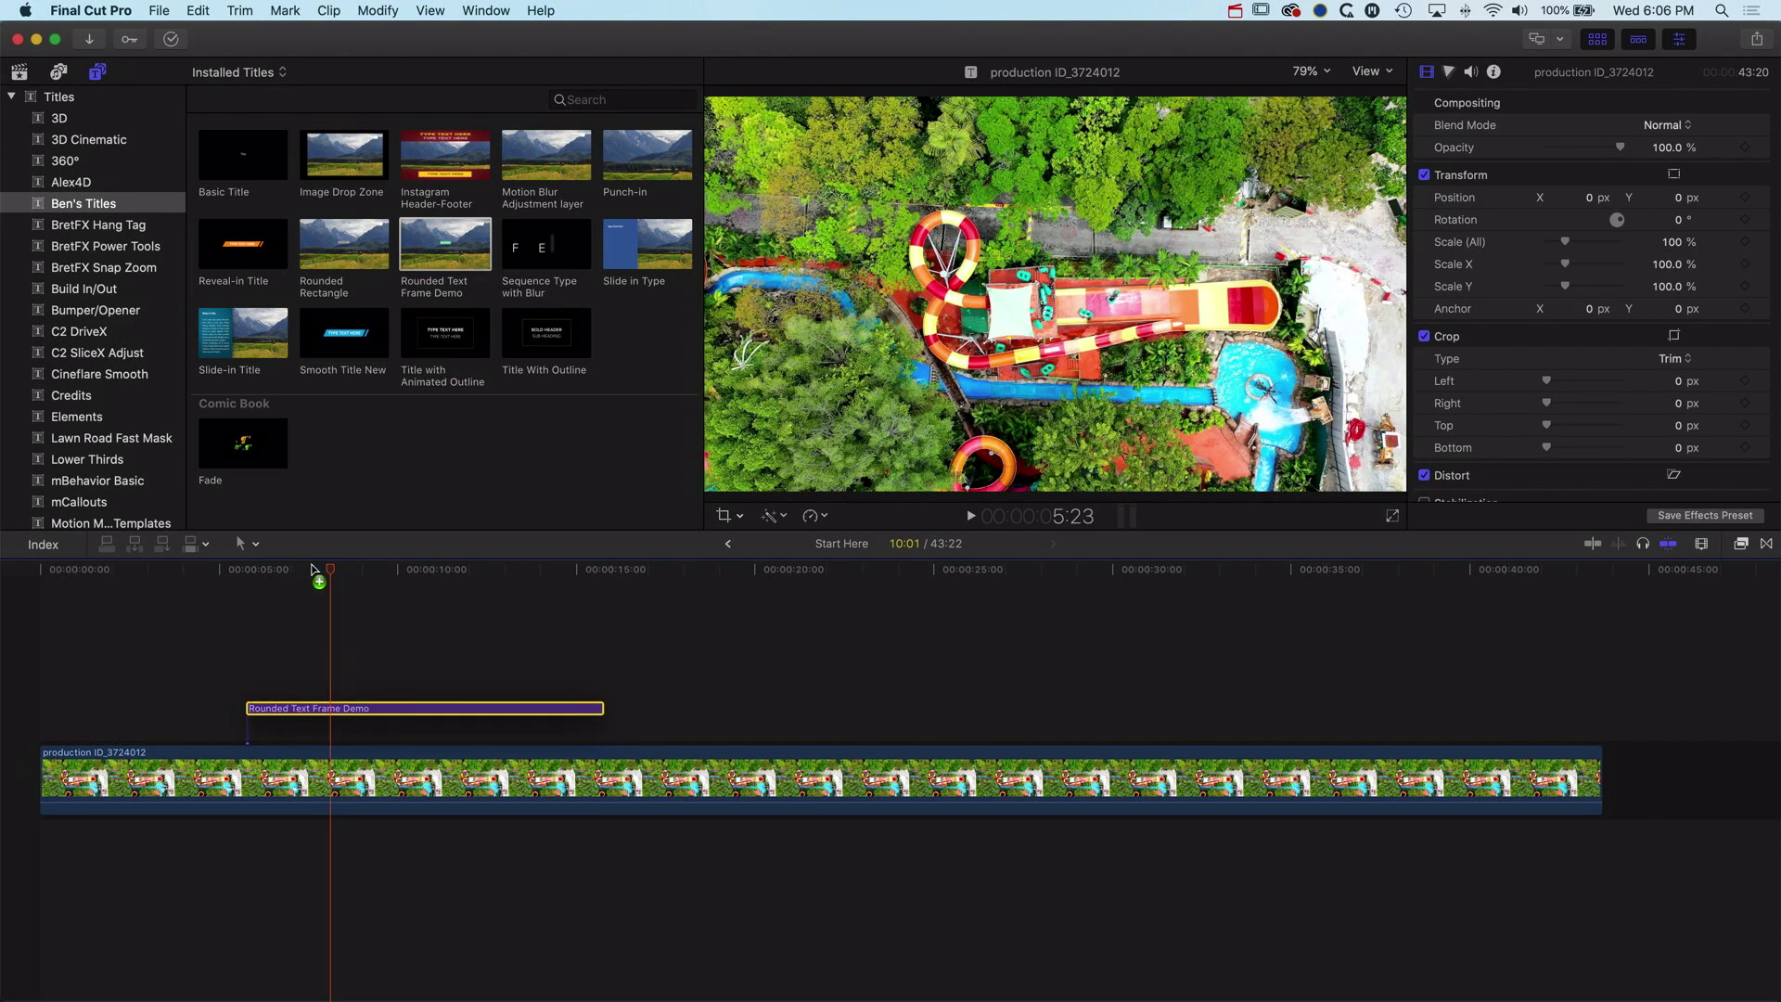
left_click(295, 574)
left_click_drag(297, 577, 321, 573)
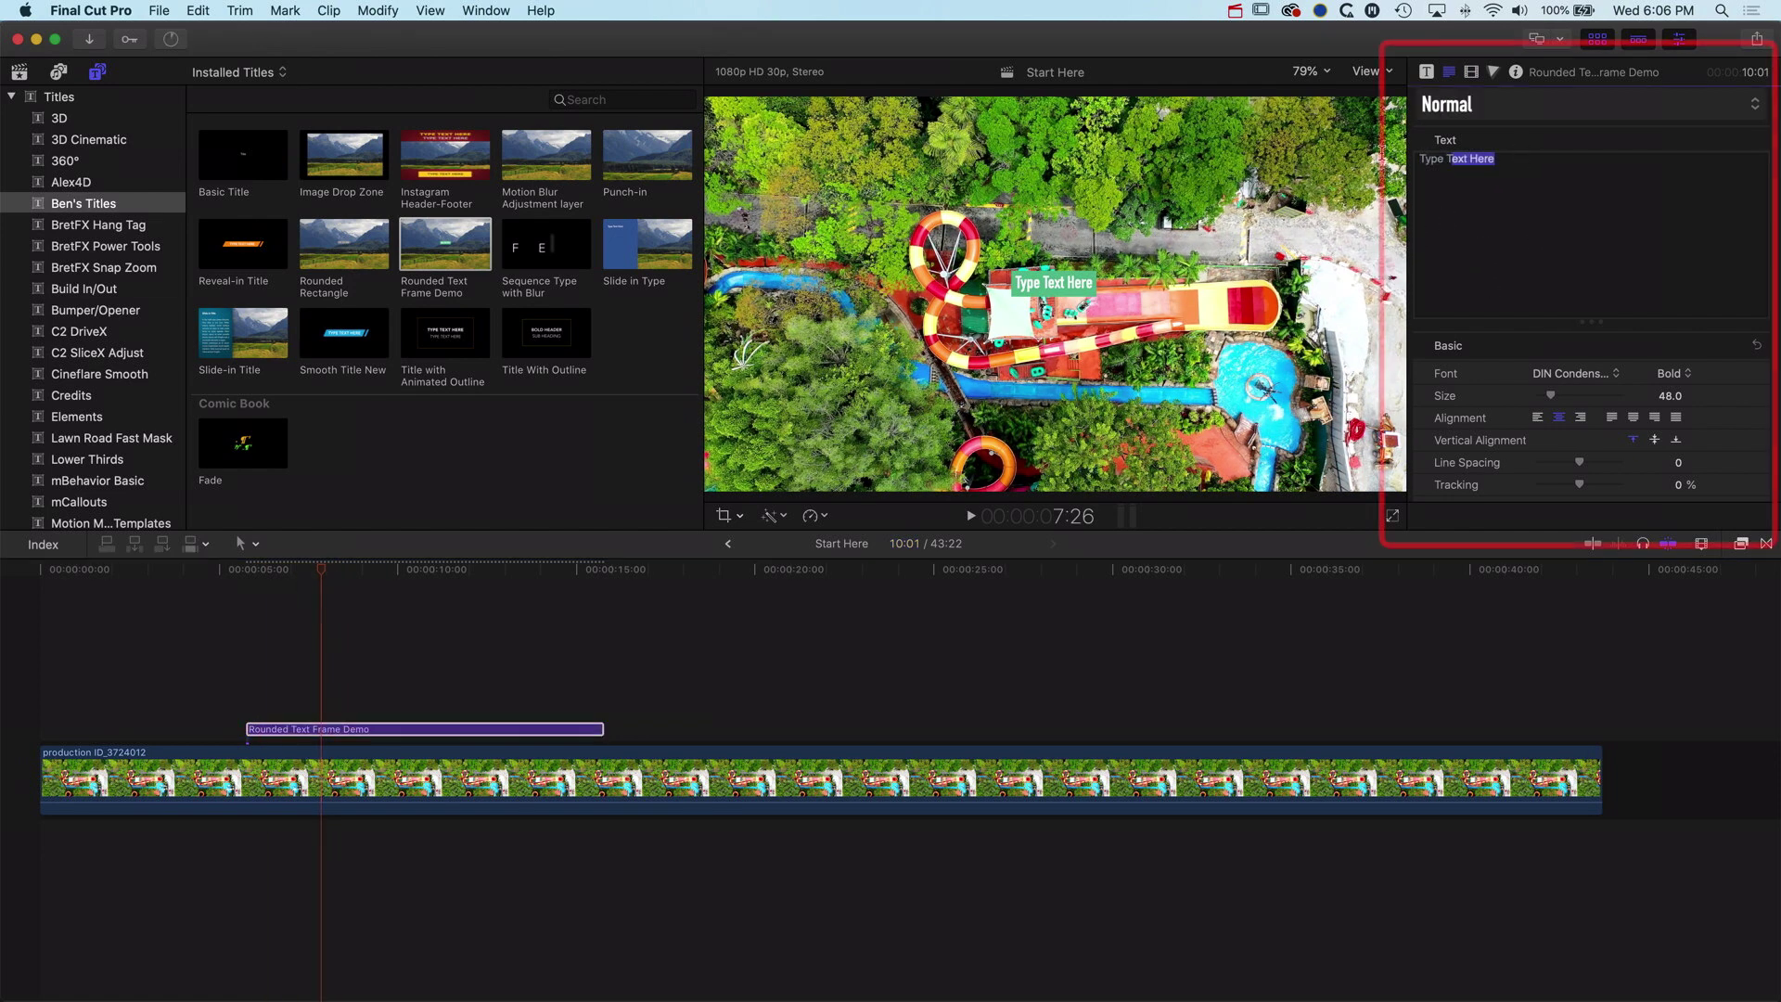
type("Nulla cursus leo quis augue mattis, ac interdum ex tempor. Praesent ac sapien et magna accumsan lacinia. Quisque quis efficitur metus. Duis odio ligula, dictum at posuere nec, molestie sed nisi.")
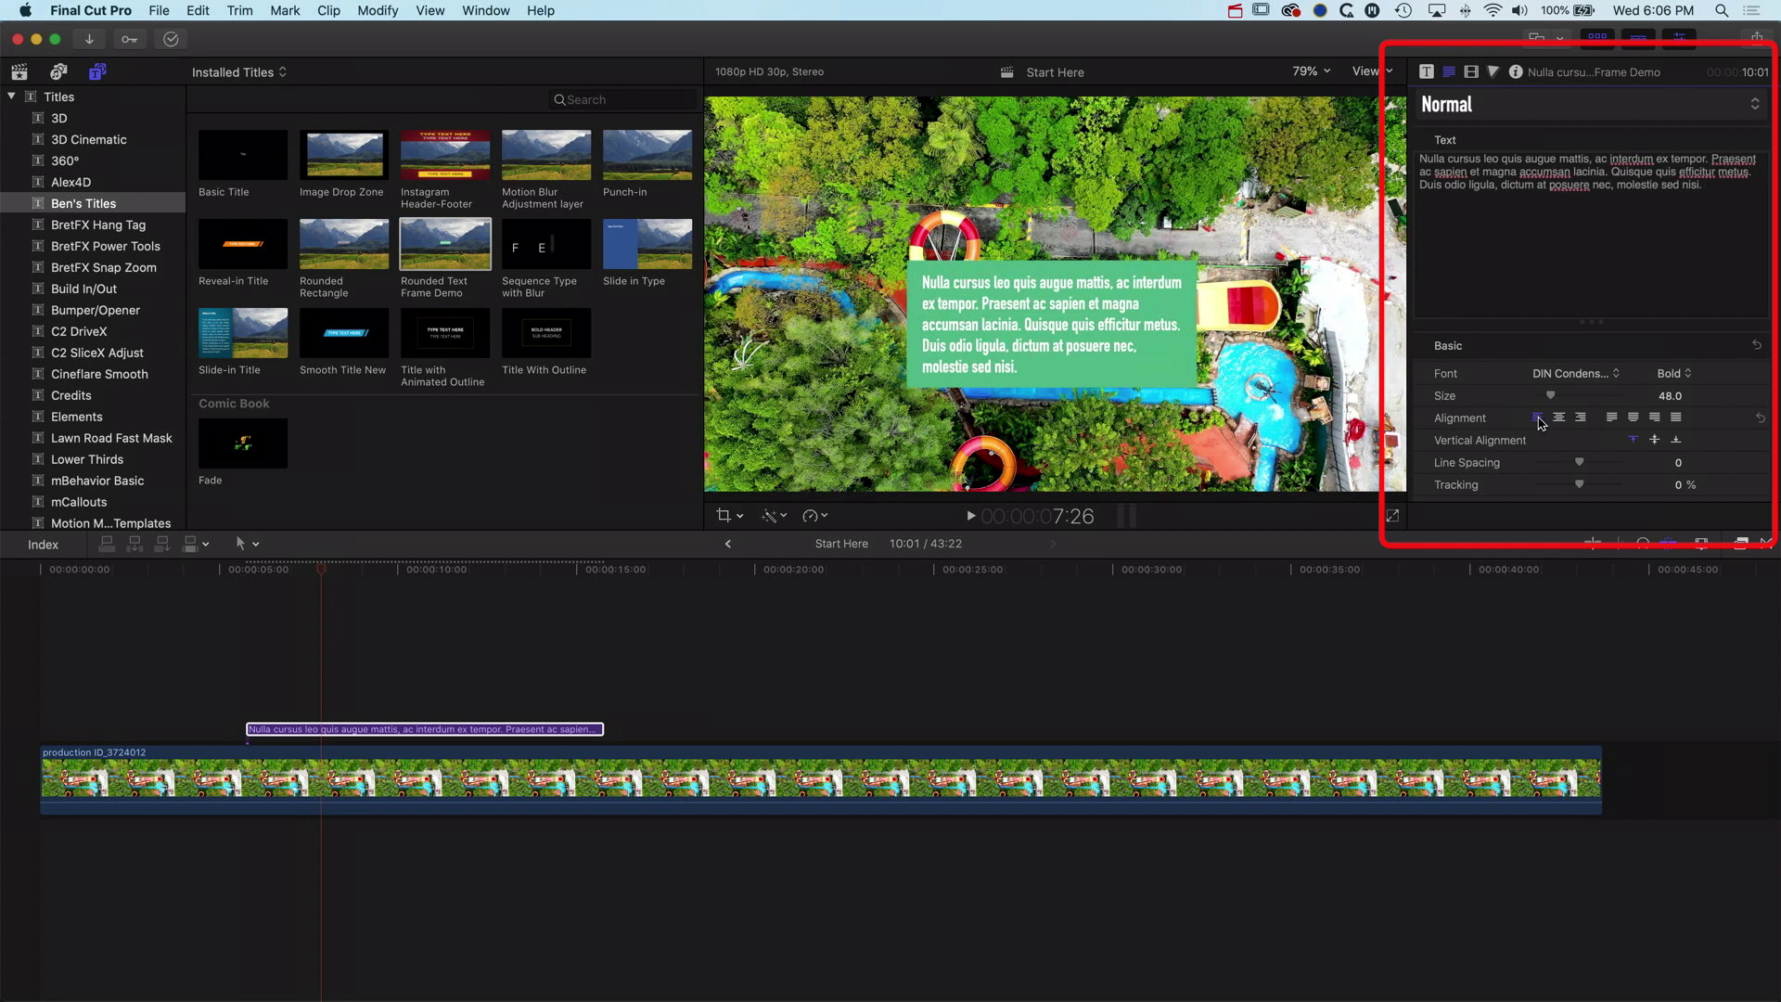
Try the right, center and justified alignments on the title paragraph, finishing with left alignment
left_click(1579, 418)
left_click(1539, 418)
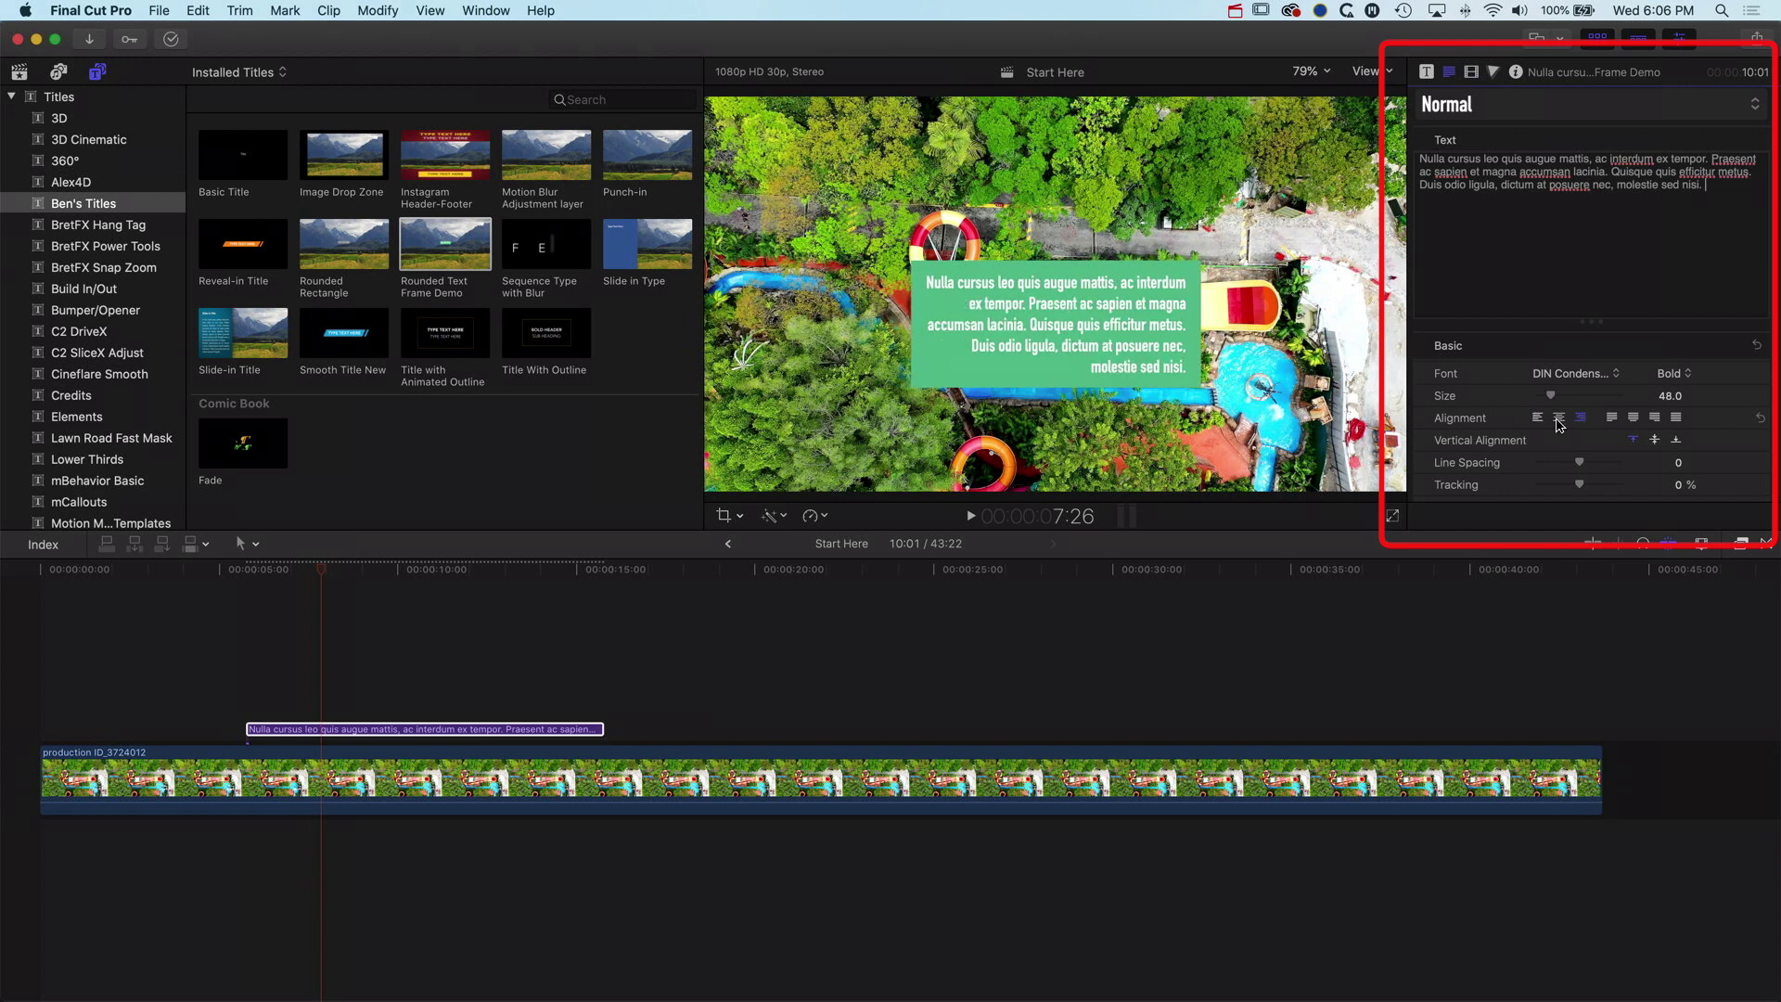
left_click(1560, 418)
left_click(1680, 418)
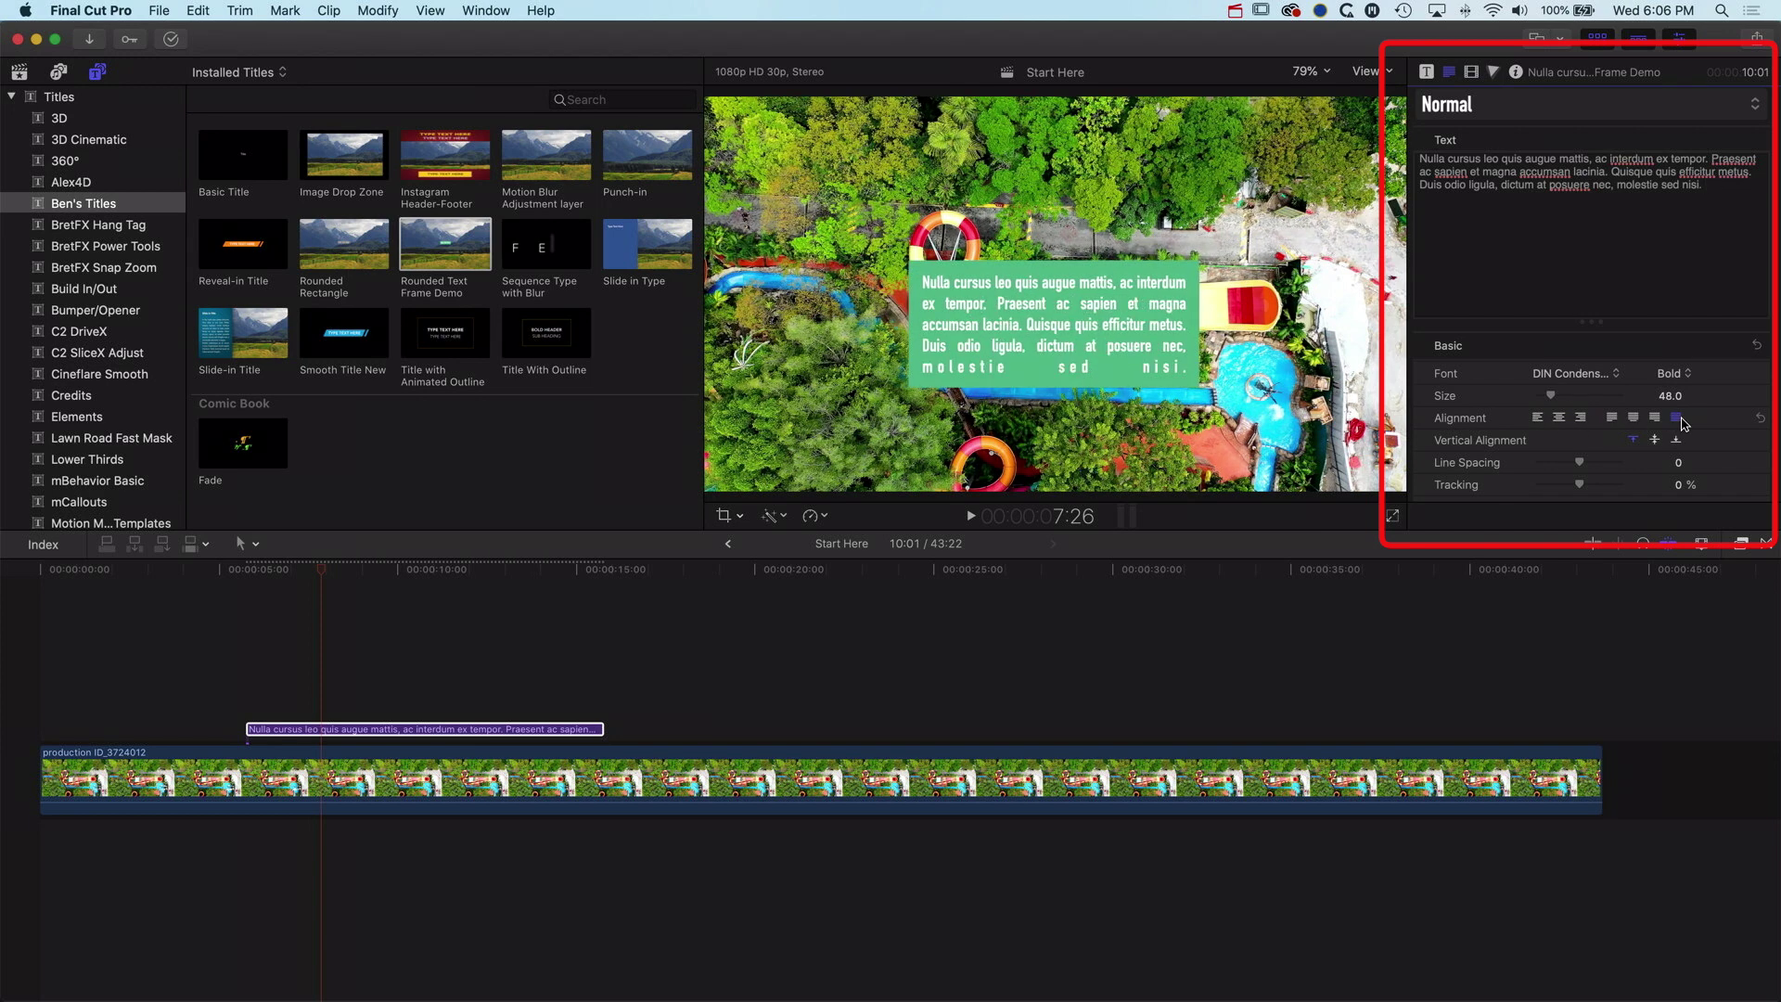
left_click(1634, 419)
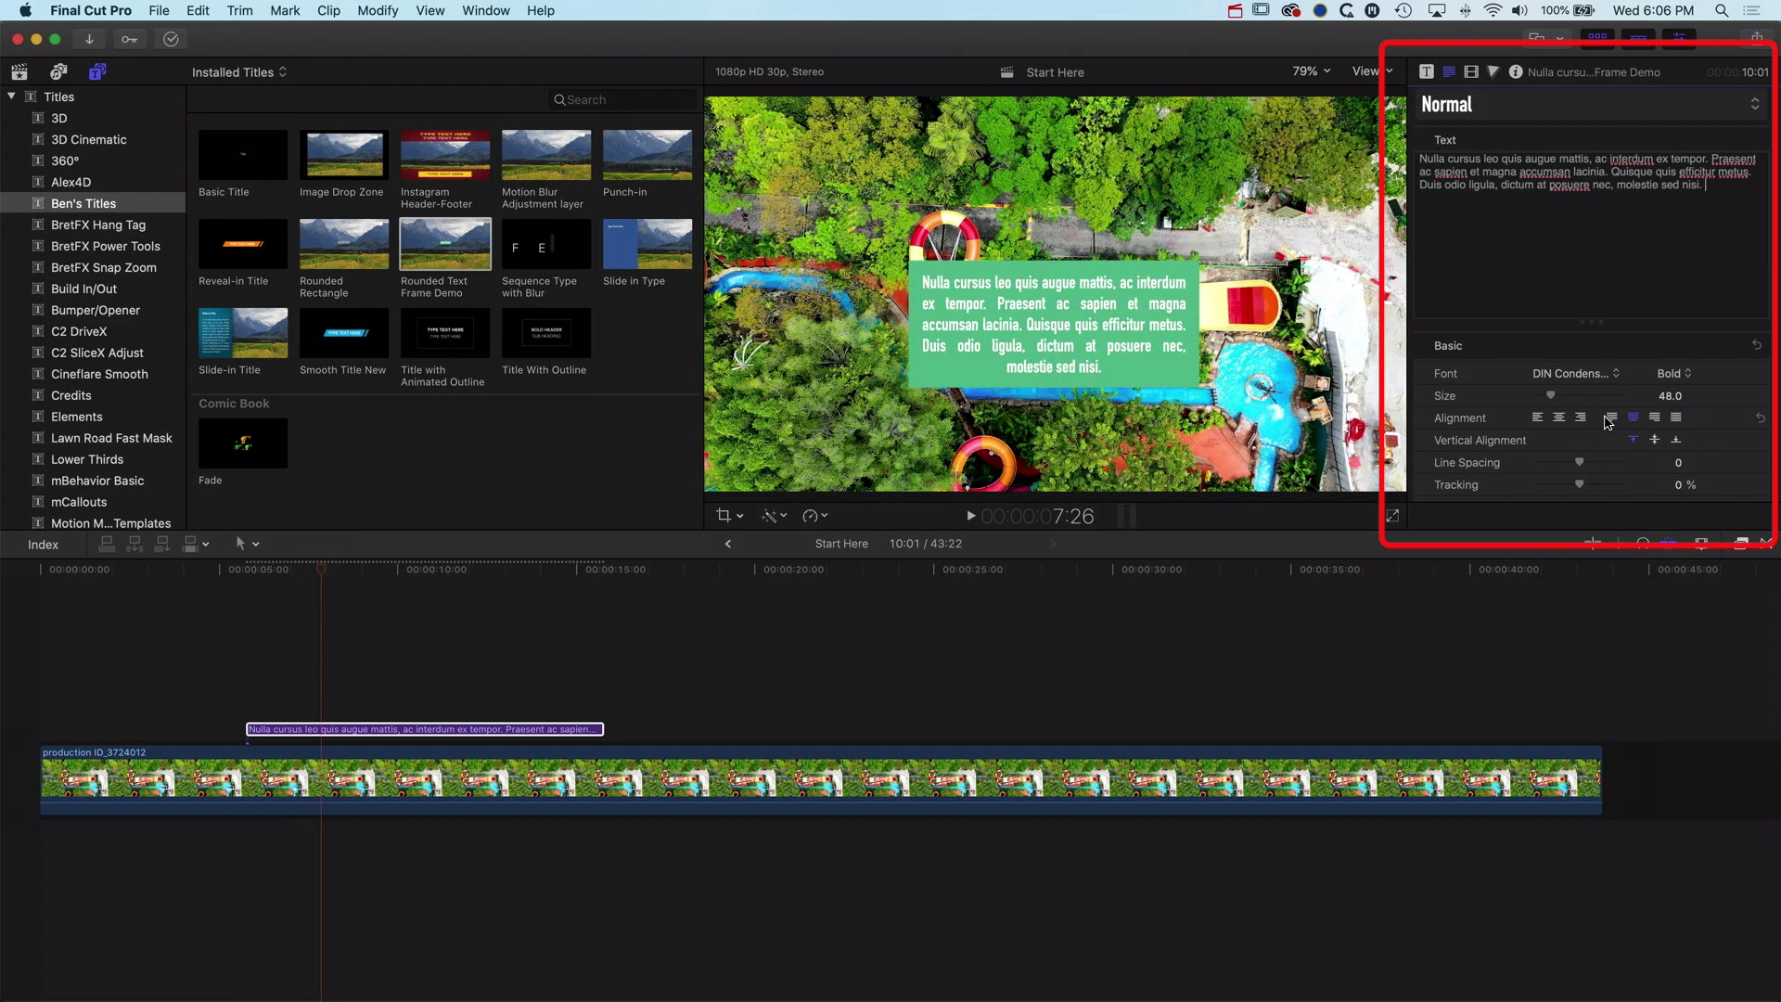
left_click(1539, 418)
left_click(1581, 418)
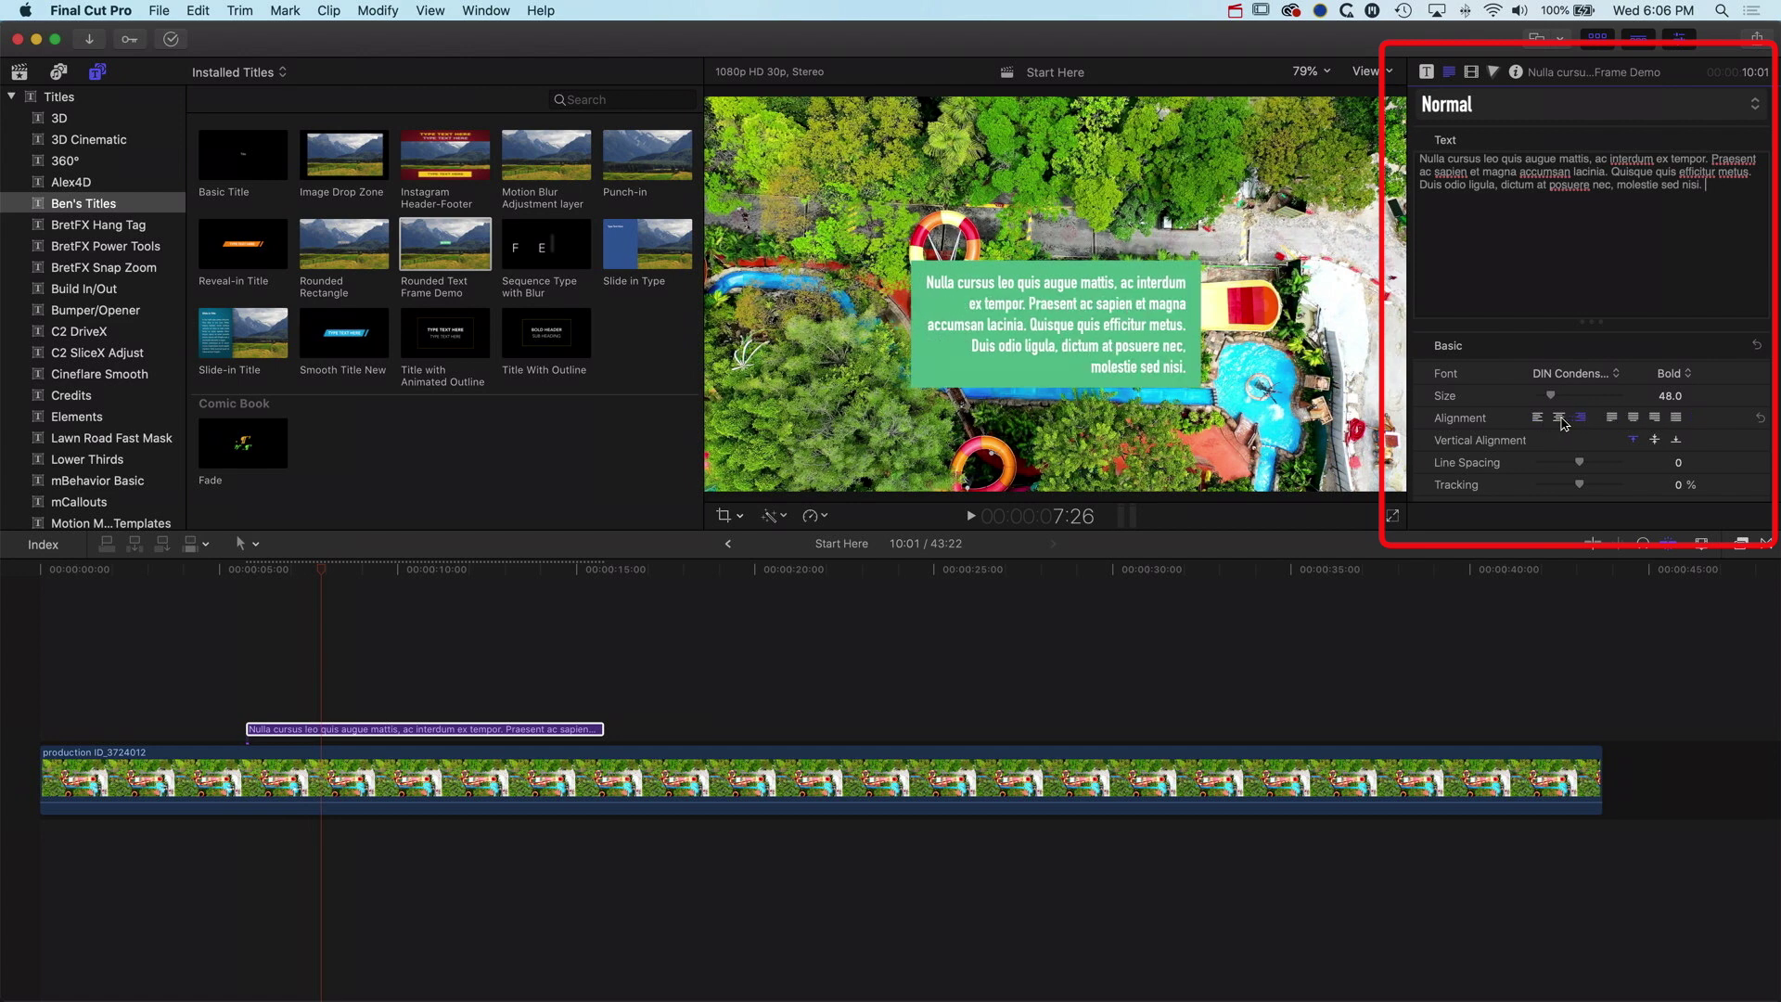
left_click(1559, 418)
left_click(1539, 419)
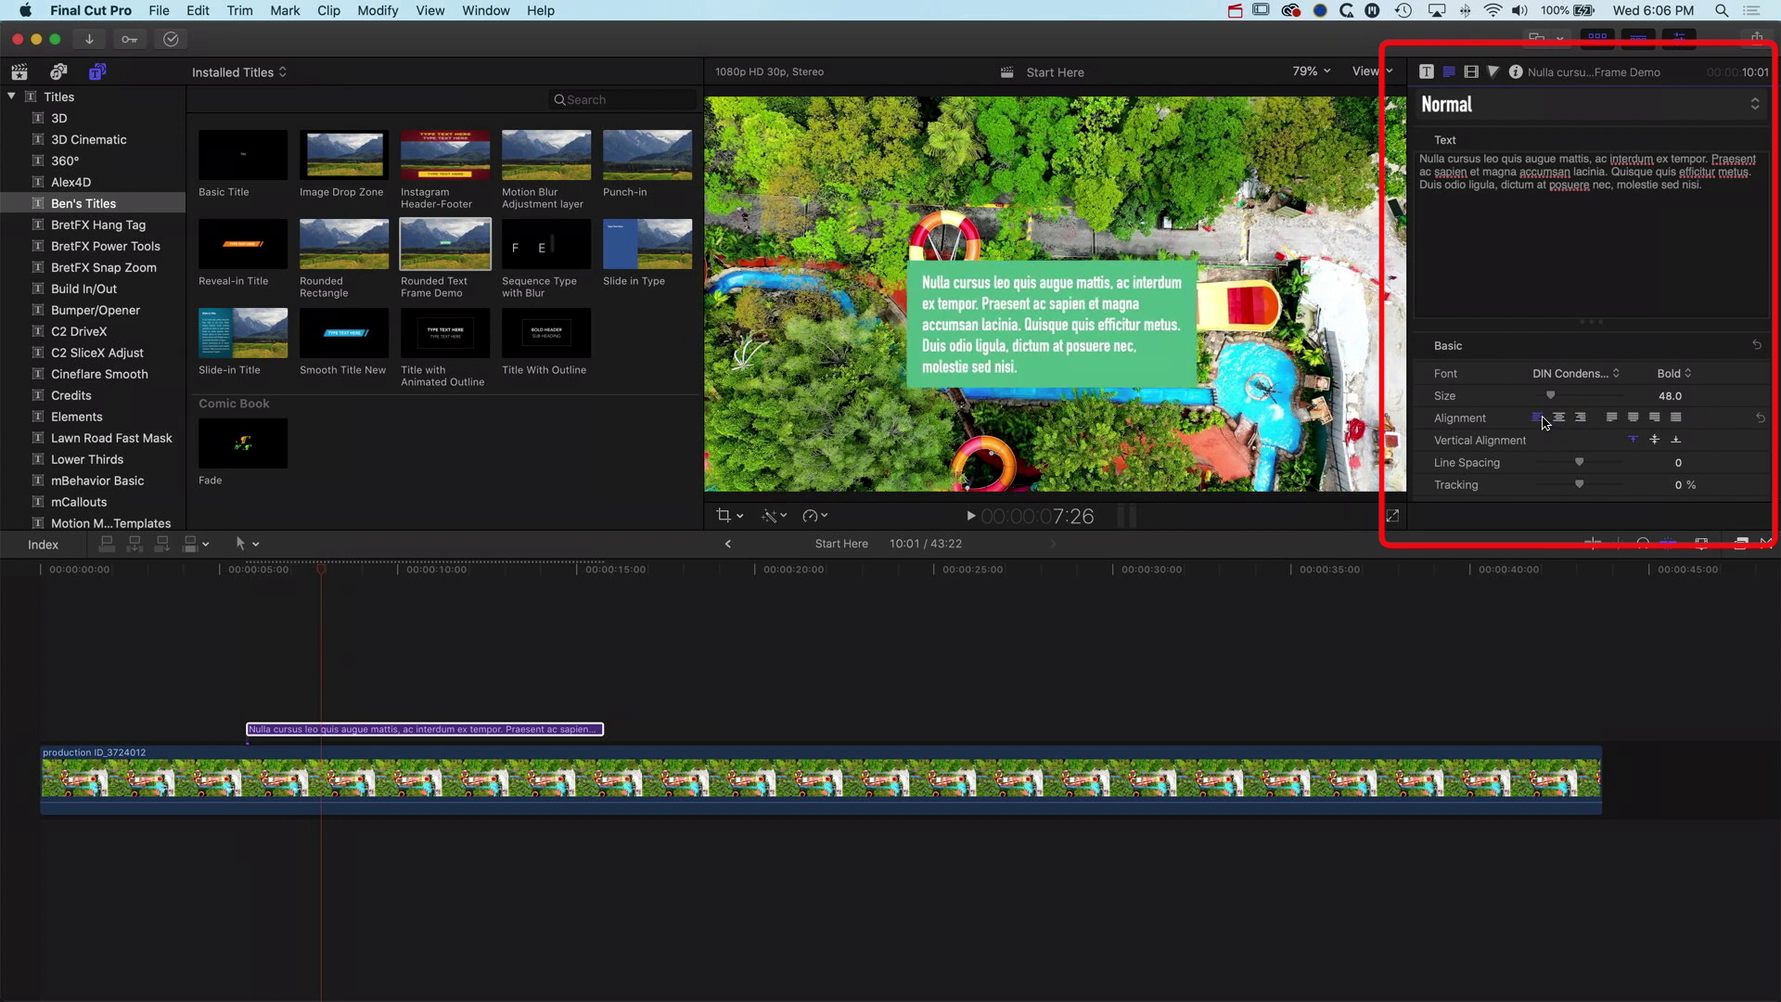
Set the title's published Left Margin to about 533 and Right Margin to about 1329, and reposition the text near the frame's center
left_click(1427, 72)
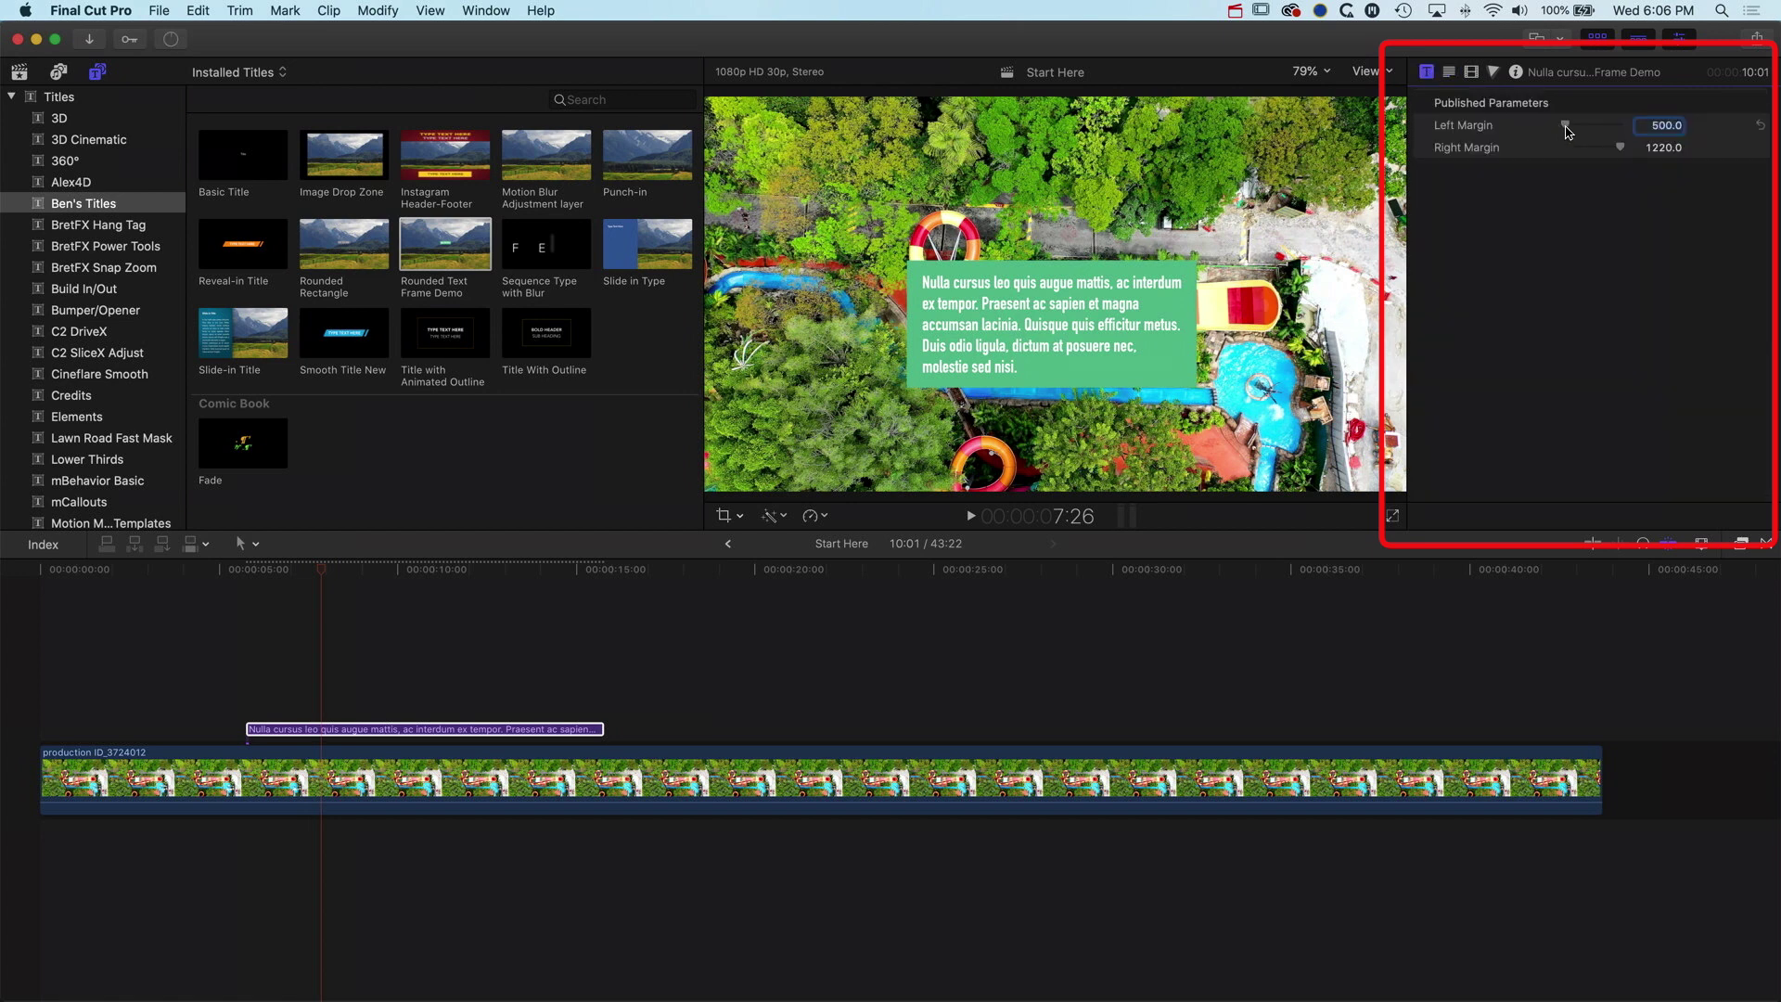
left_click_drag(1567, 128, 1658, 148)
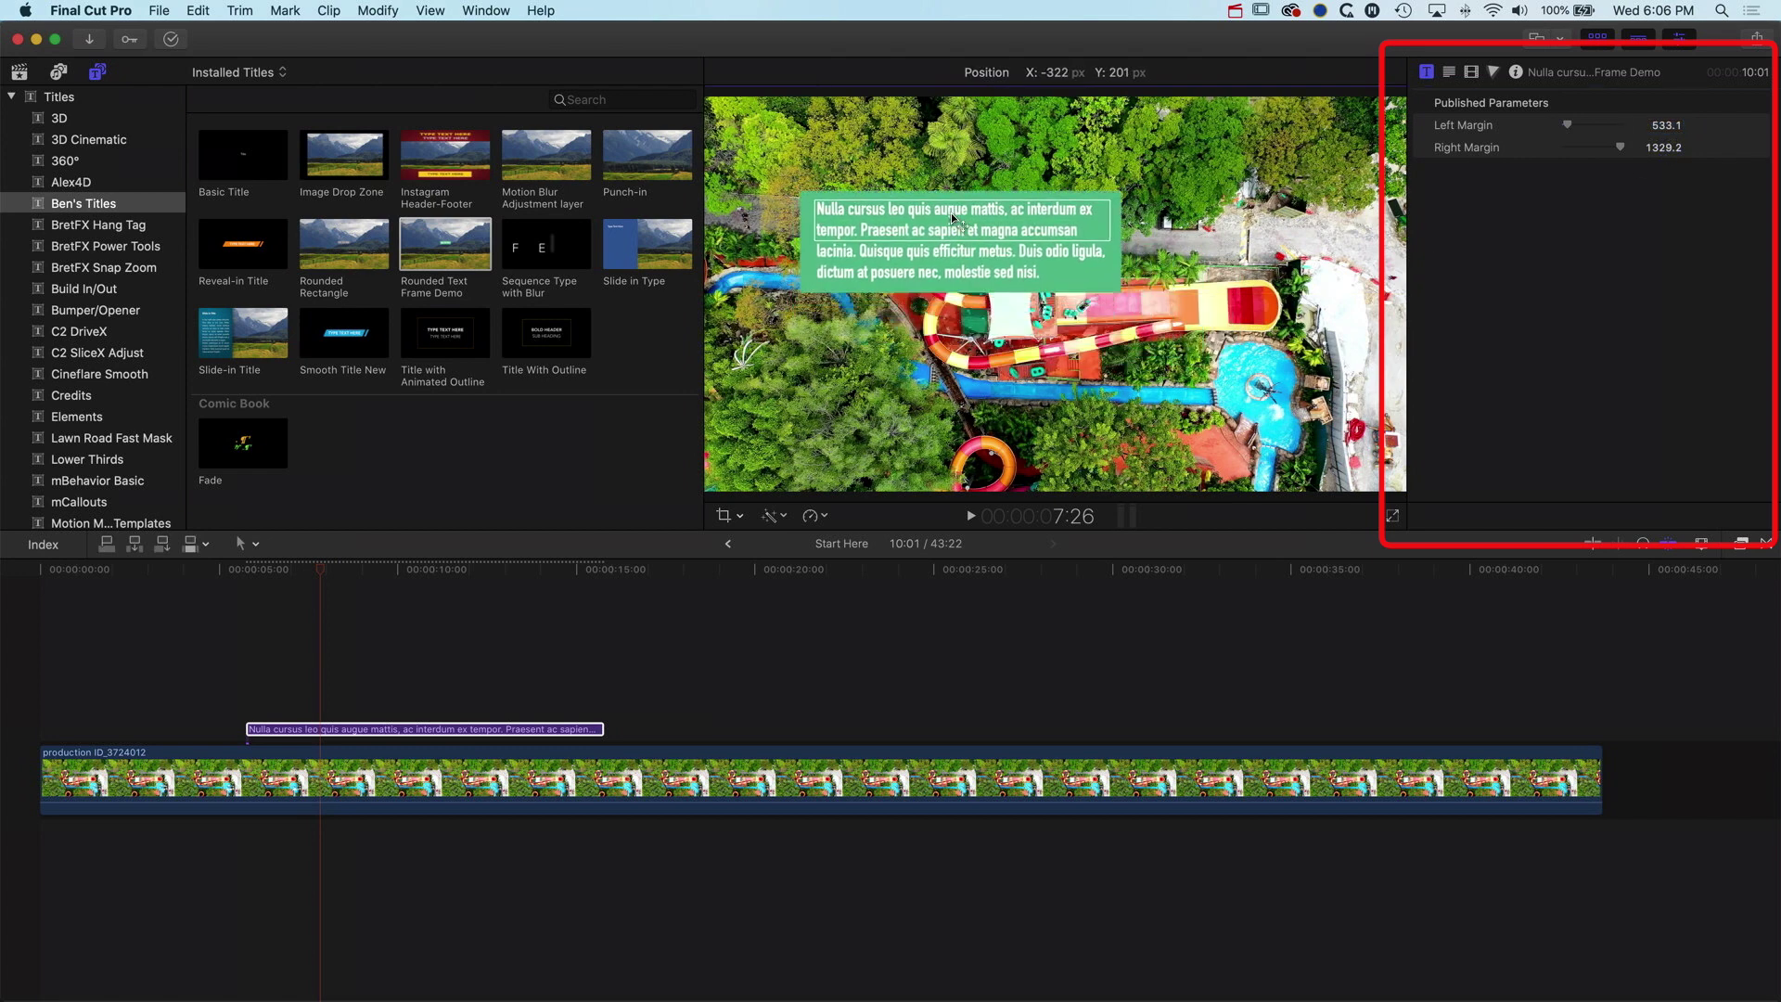
double_click(1060, 287)
mouse_move(1060, 287)
left_mouse_down()
mouse_move(986, 290)
mouse_move(986, 241)
mouse_move(988, 269)
mouse_move(1060, 298)
mouse_move(1039, 290)
mouse_move(1067, 283)
left_mouse_up()
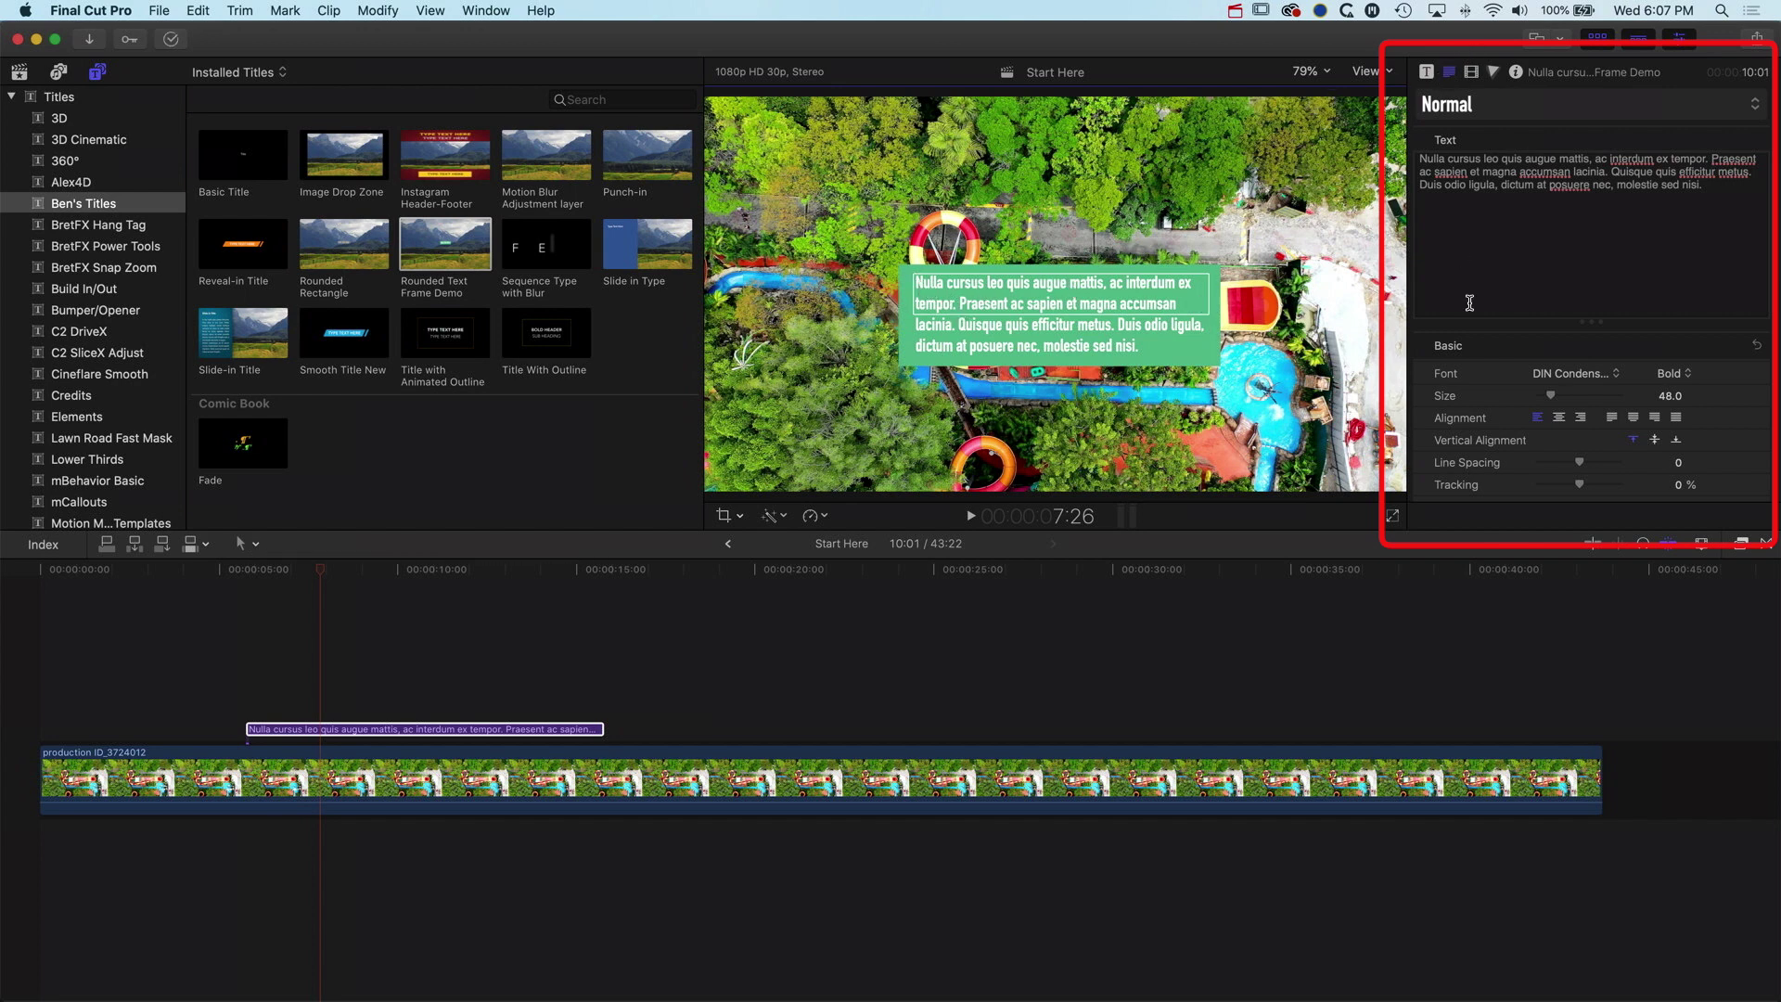
Examine the title's text formatting options, including the Face settings
scroll(1520, 444, "down", 10)
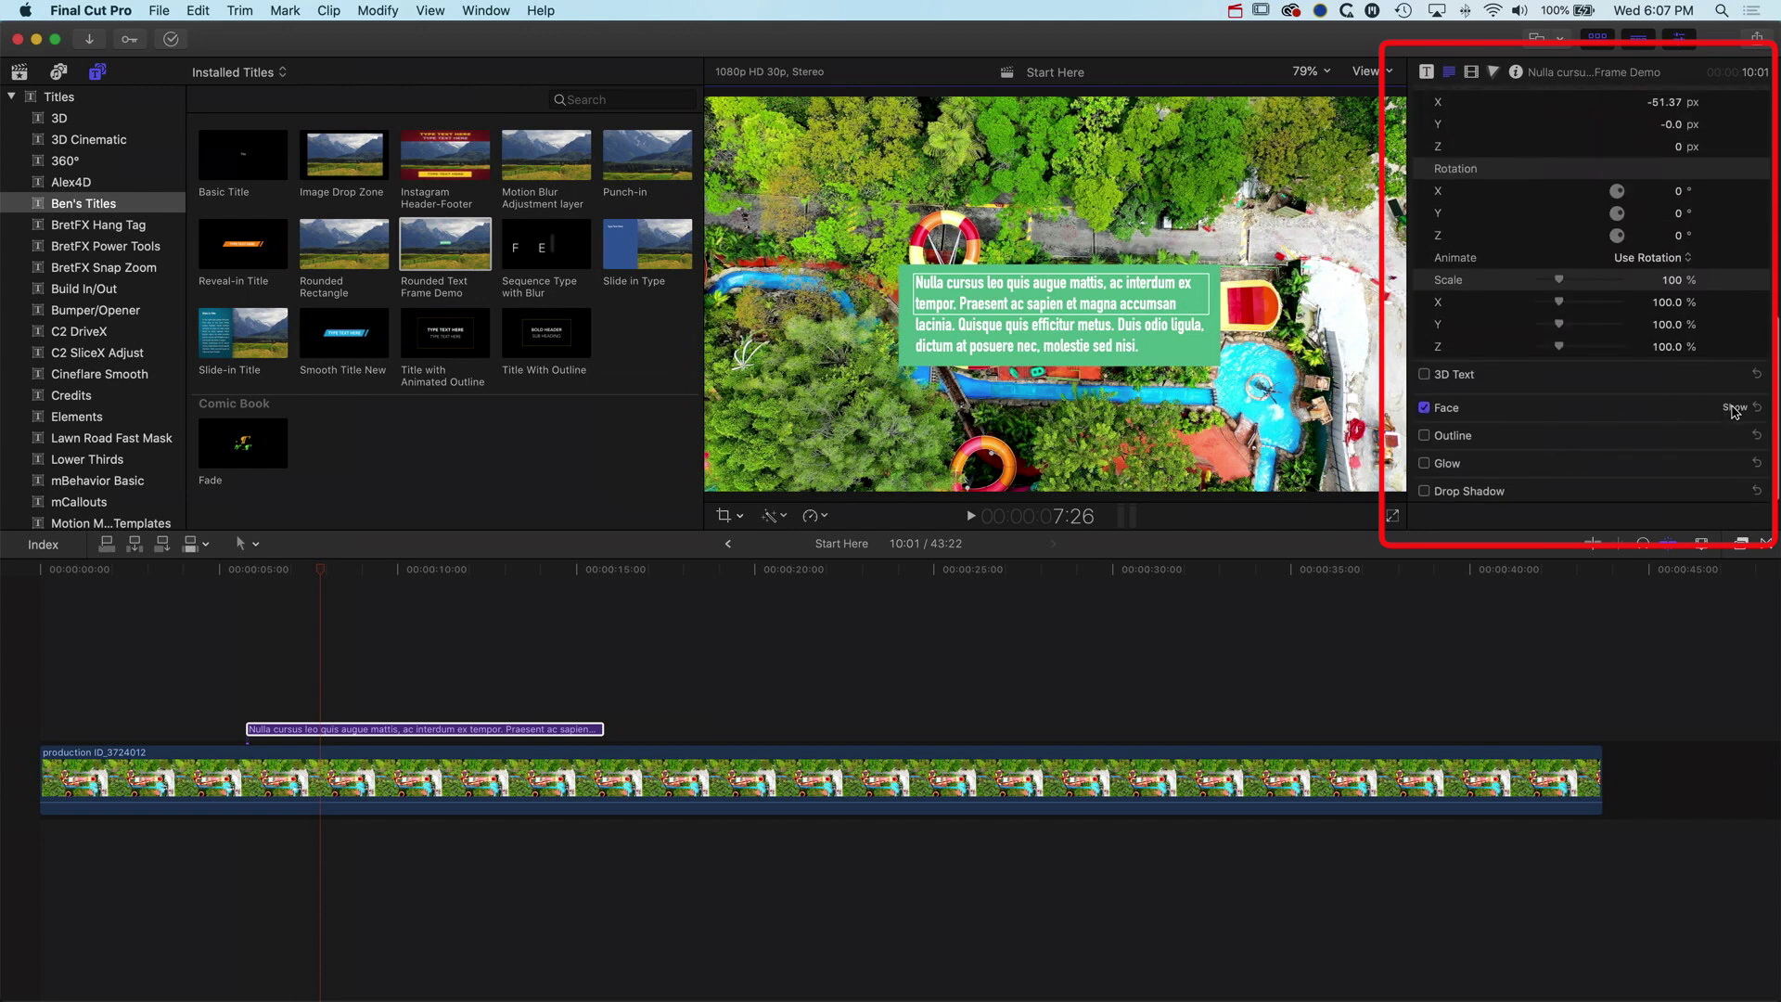
left_click(1734, 408)
left_click(1736, 408)
scroll(1633, 327, "up", 10)
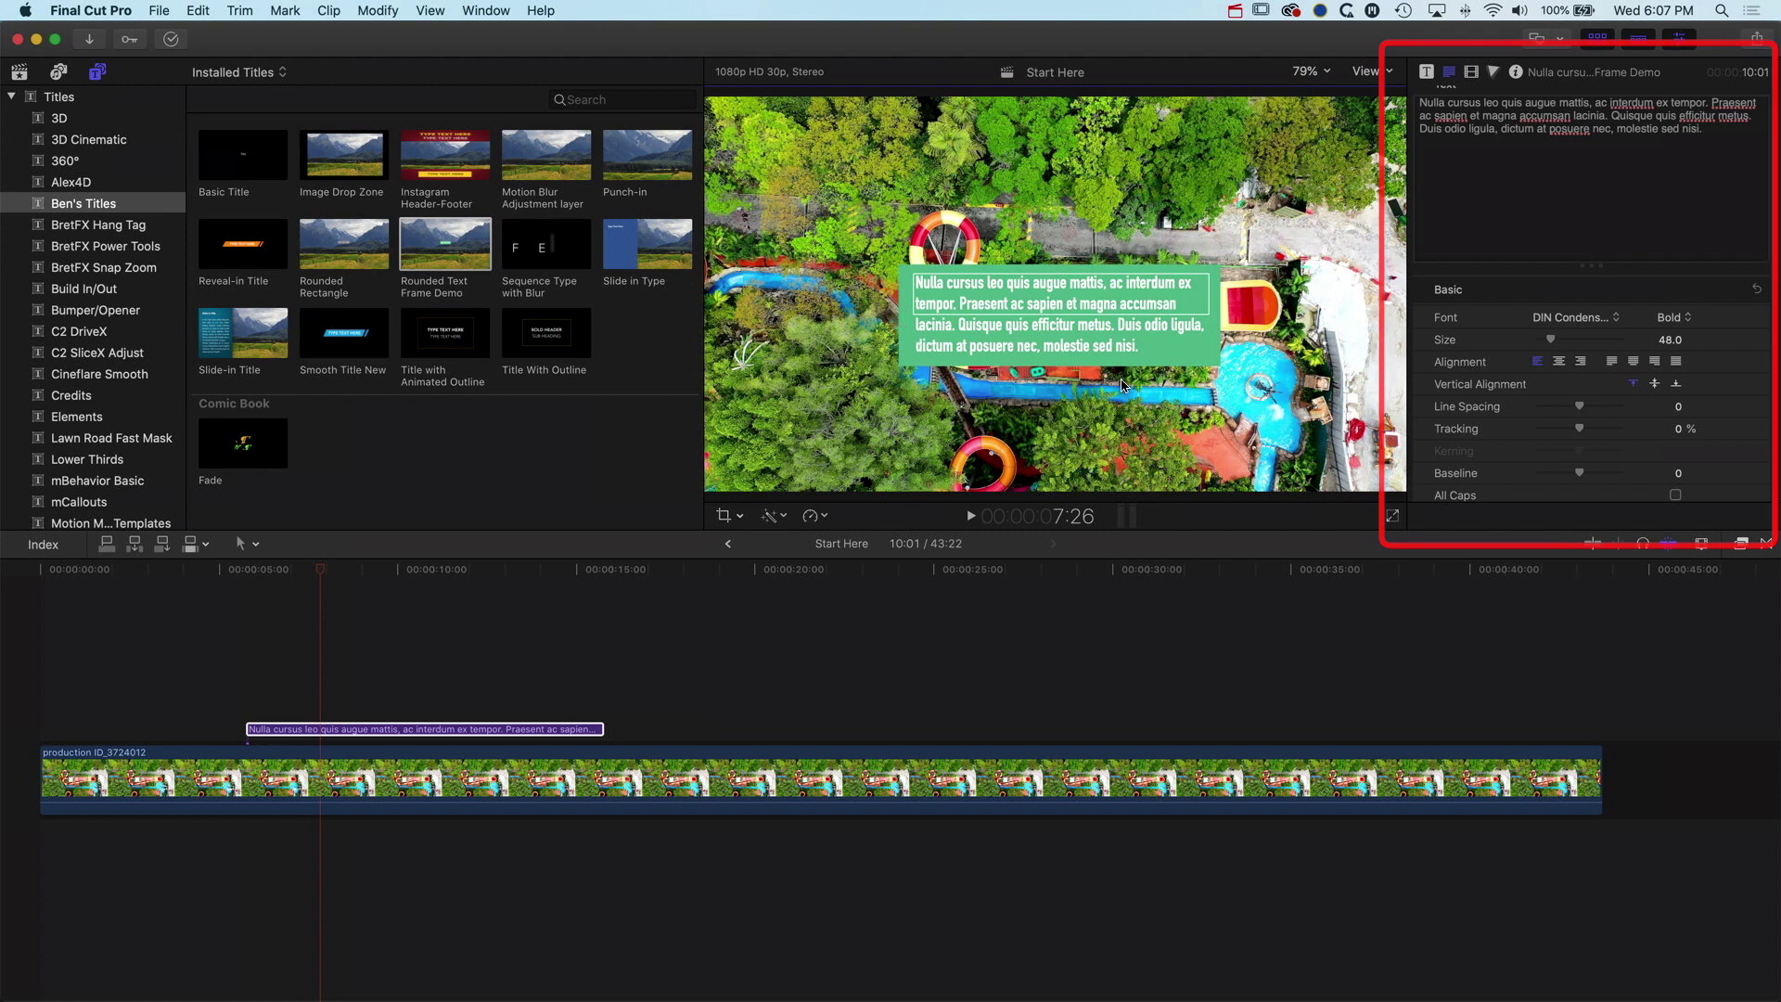
Switch to Motion and publish the Rectangle's Fill Color parameter and its Fill on/off control
key("super+Tab")
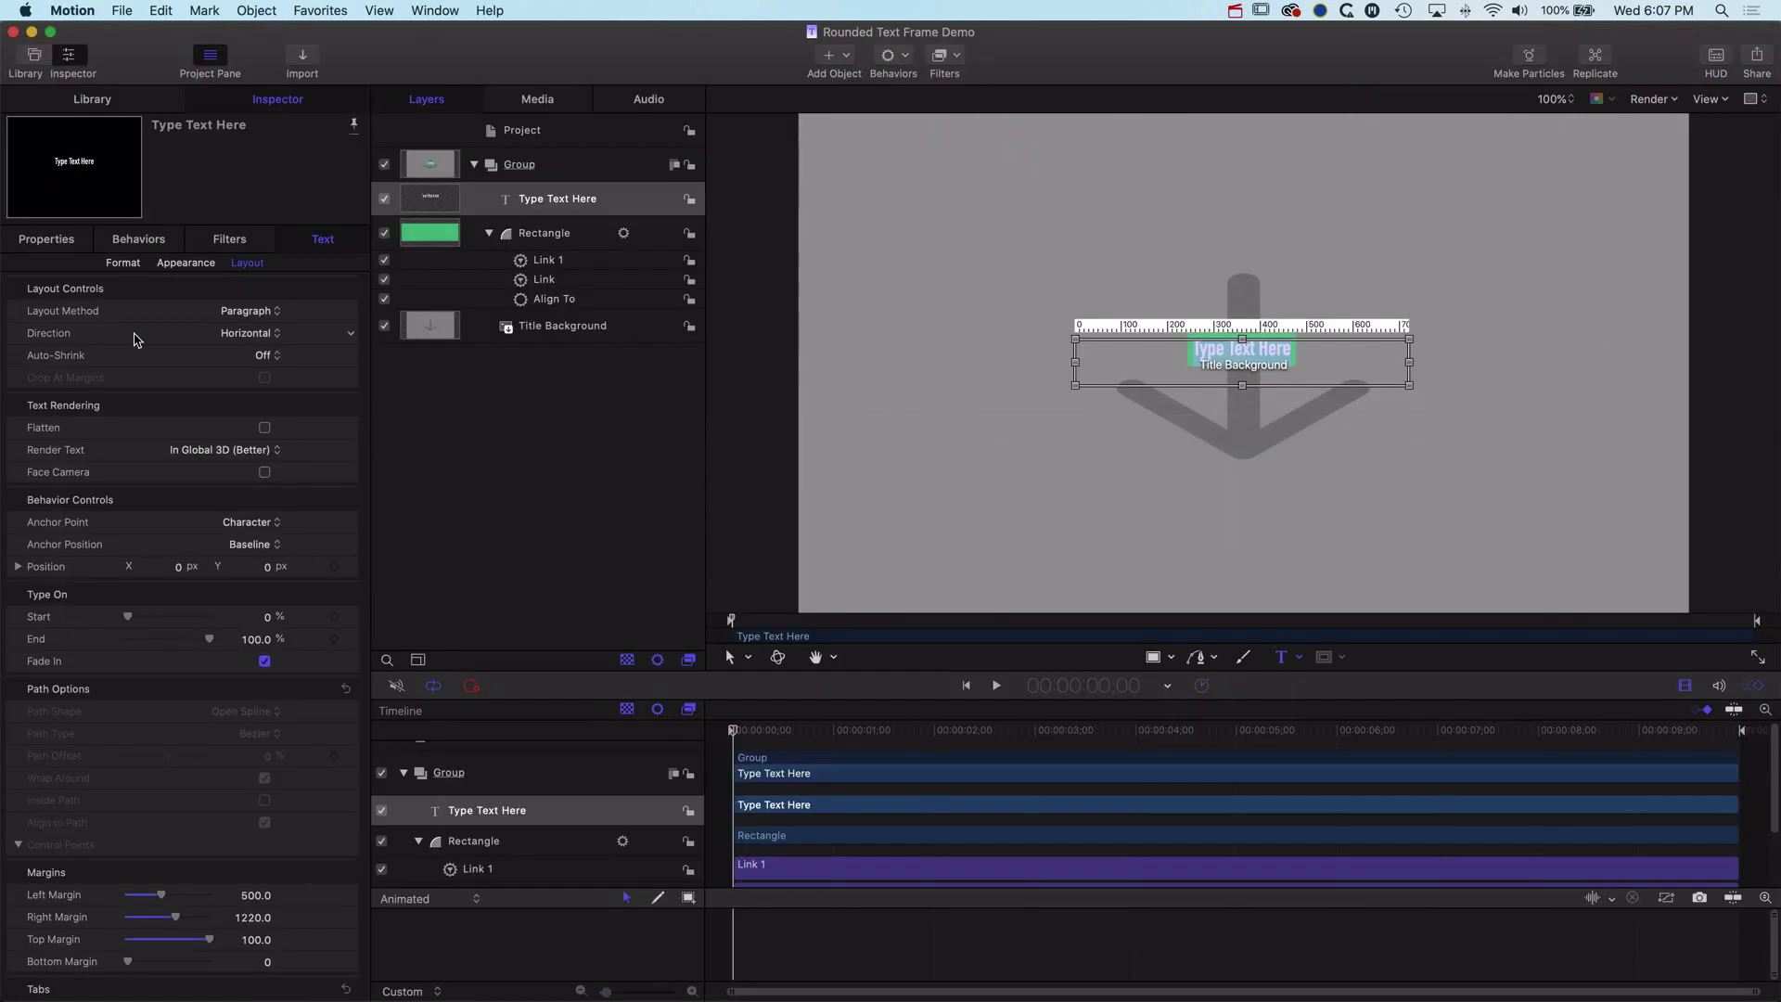
left_click(545, 235)
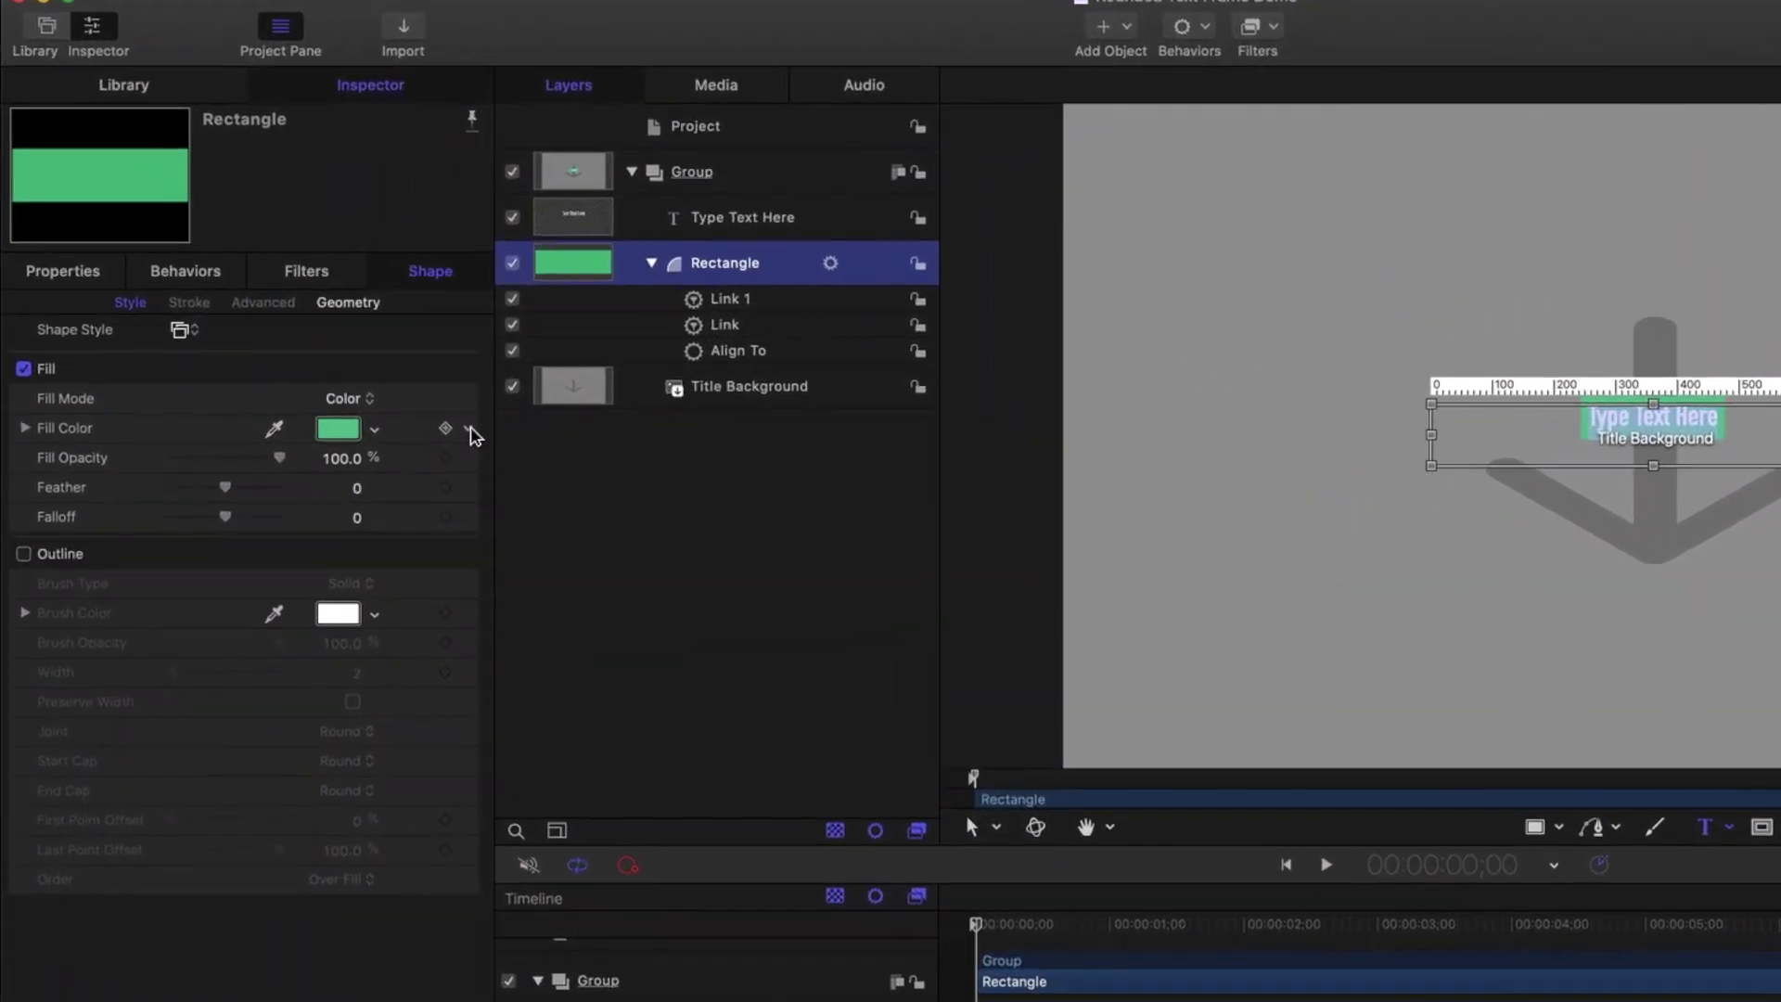
left_click(470, 433)
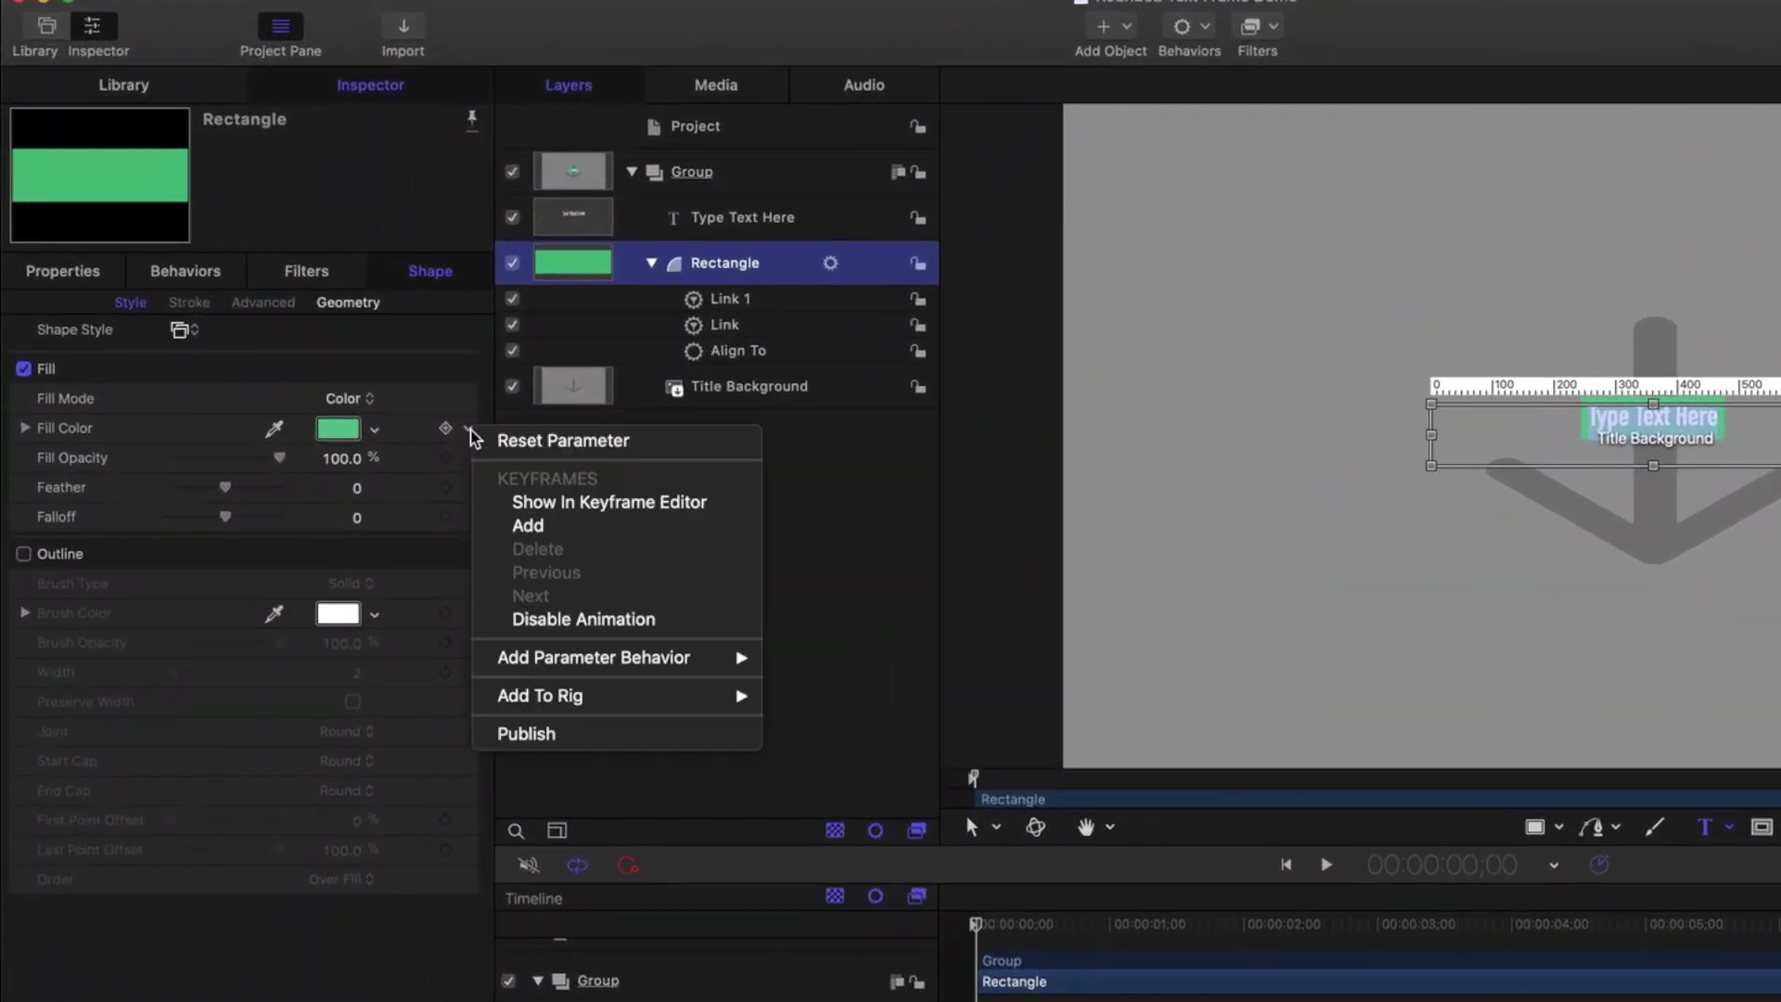
left_click(557, 740)
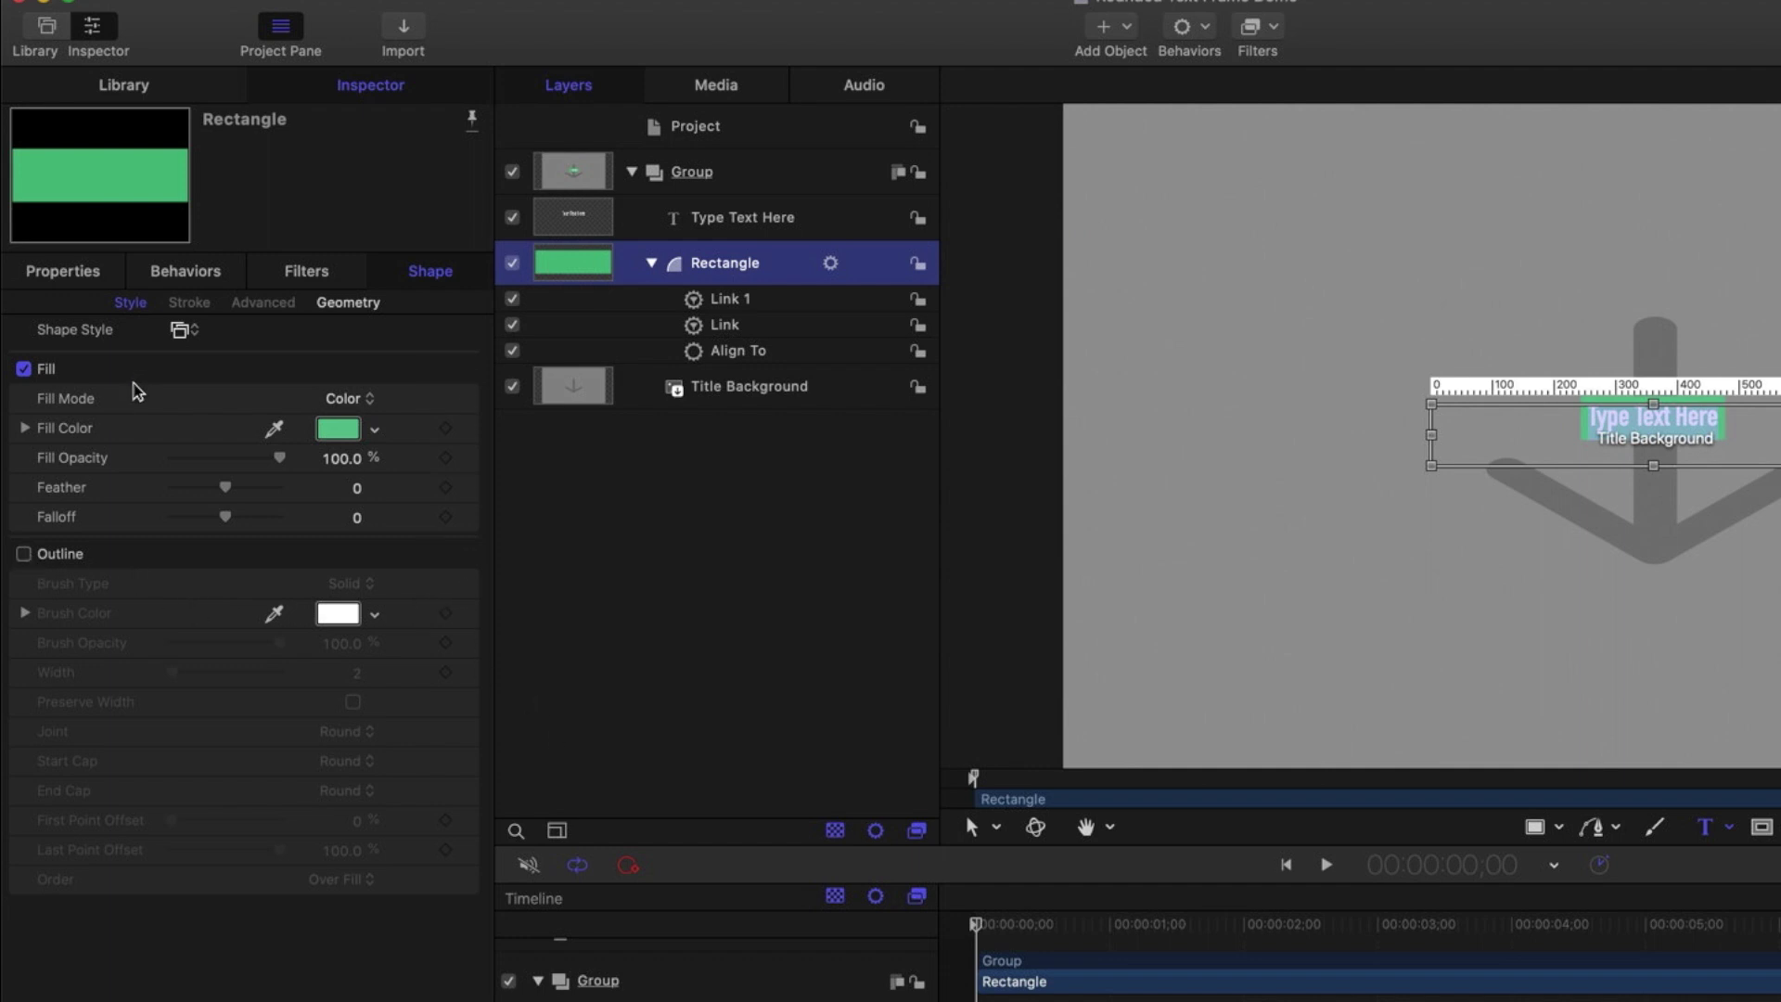
left_click(470, 373)
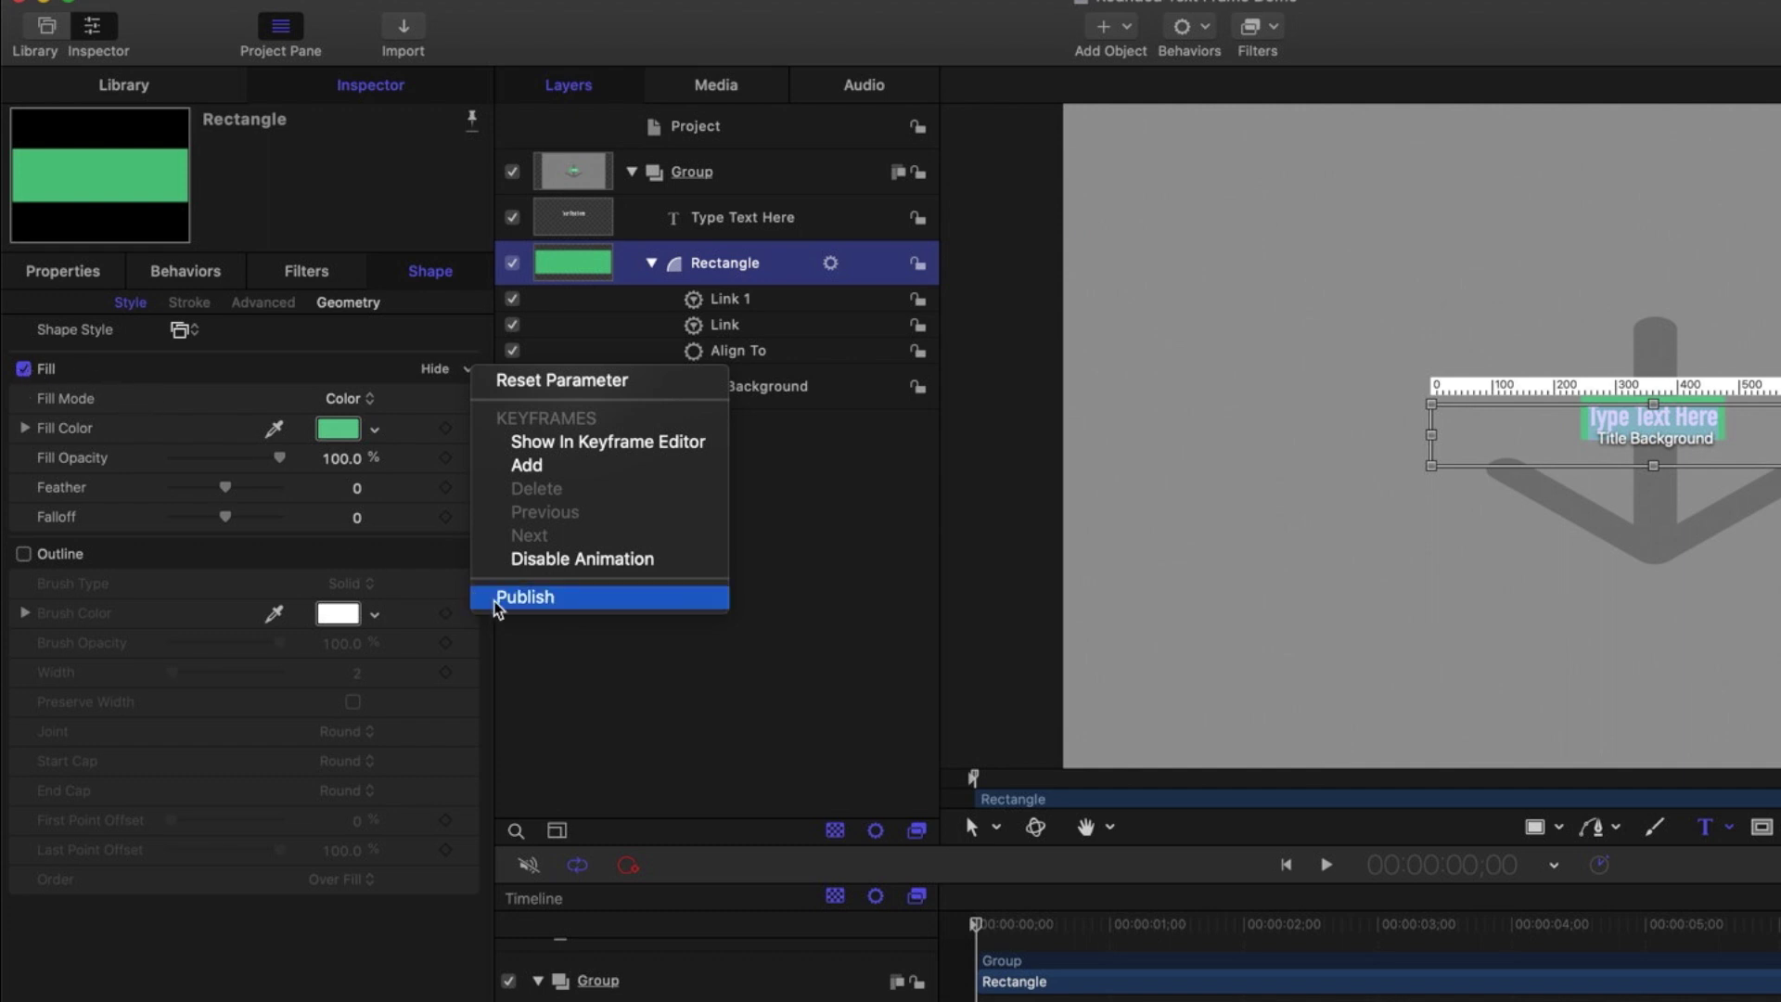
left_click(468, 385)
left_click(467, 384)
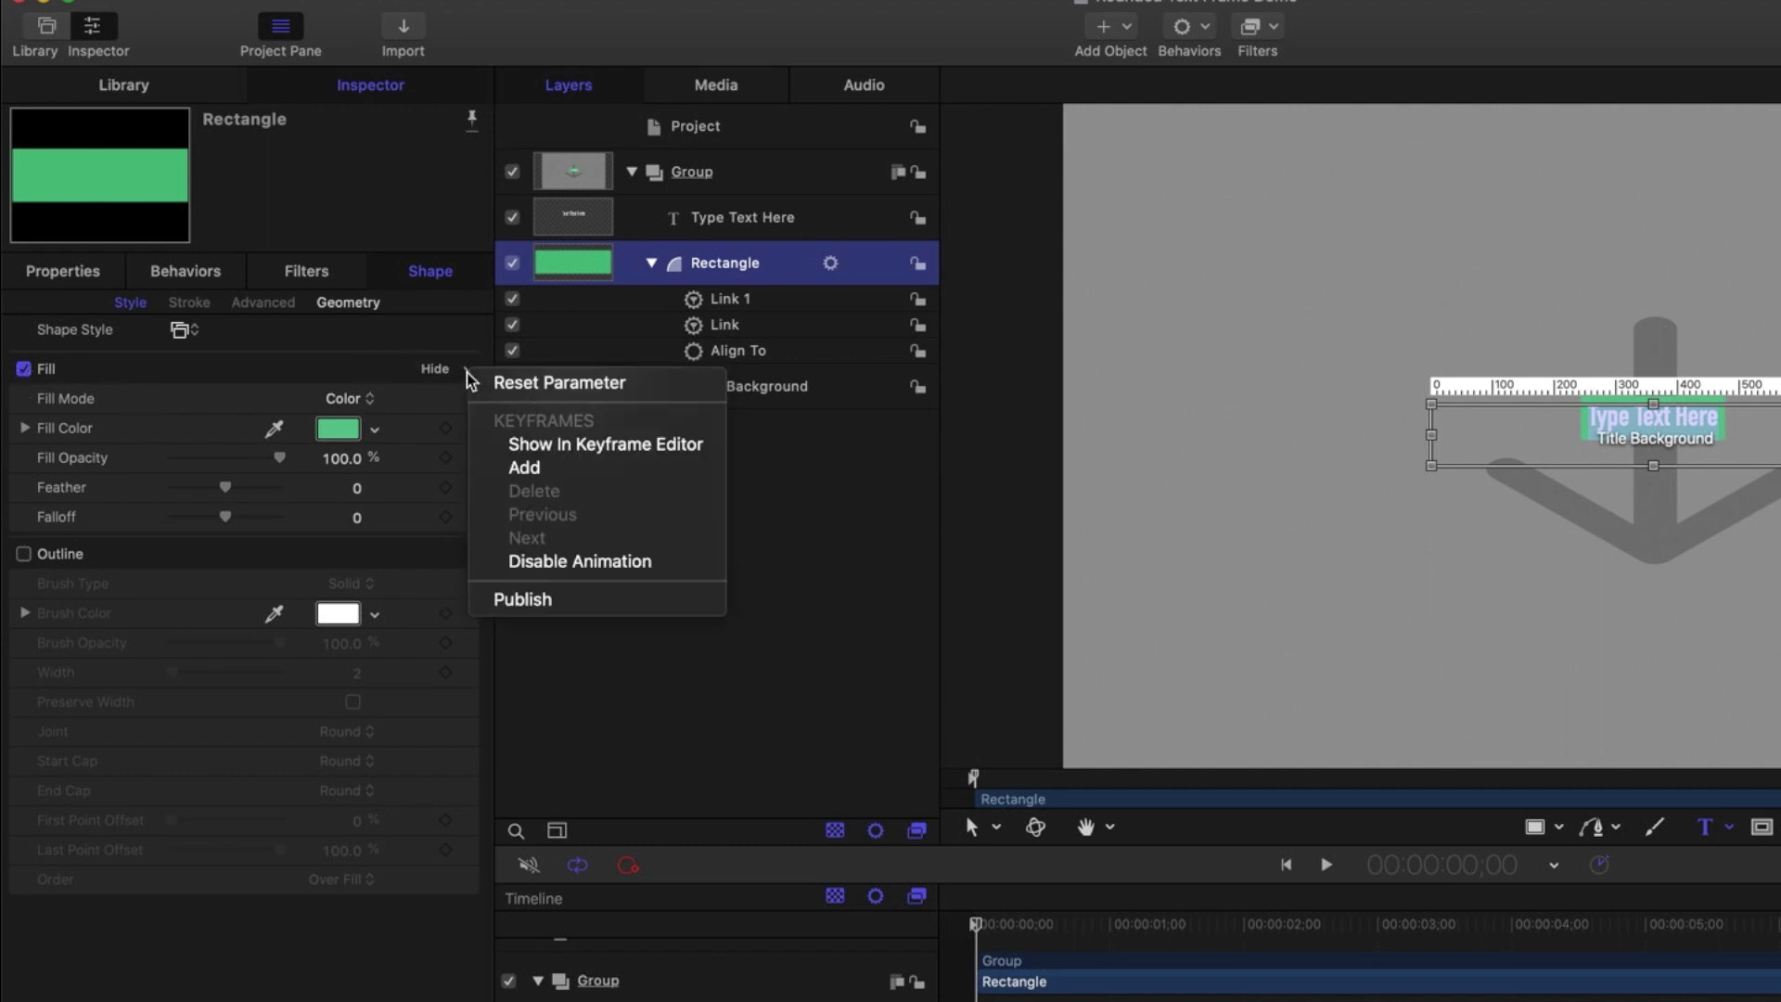
left_click(562, 605)
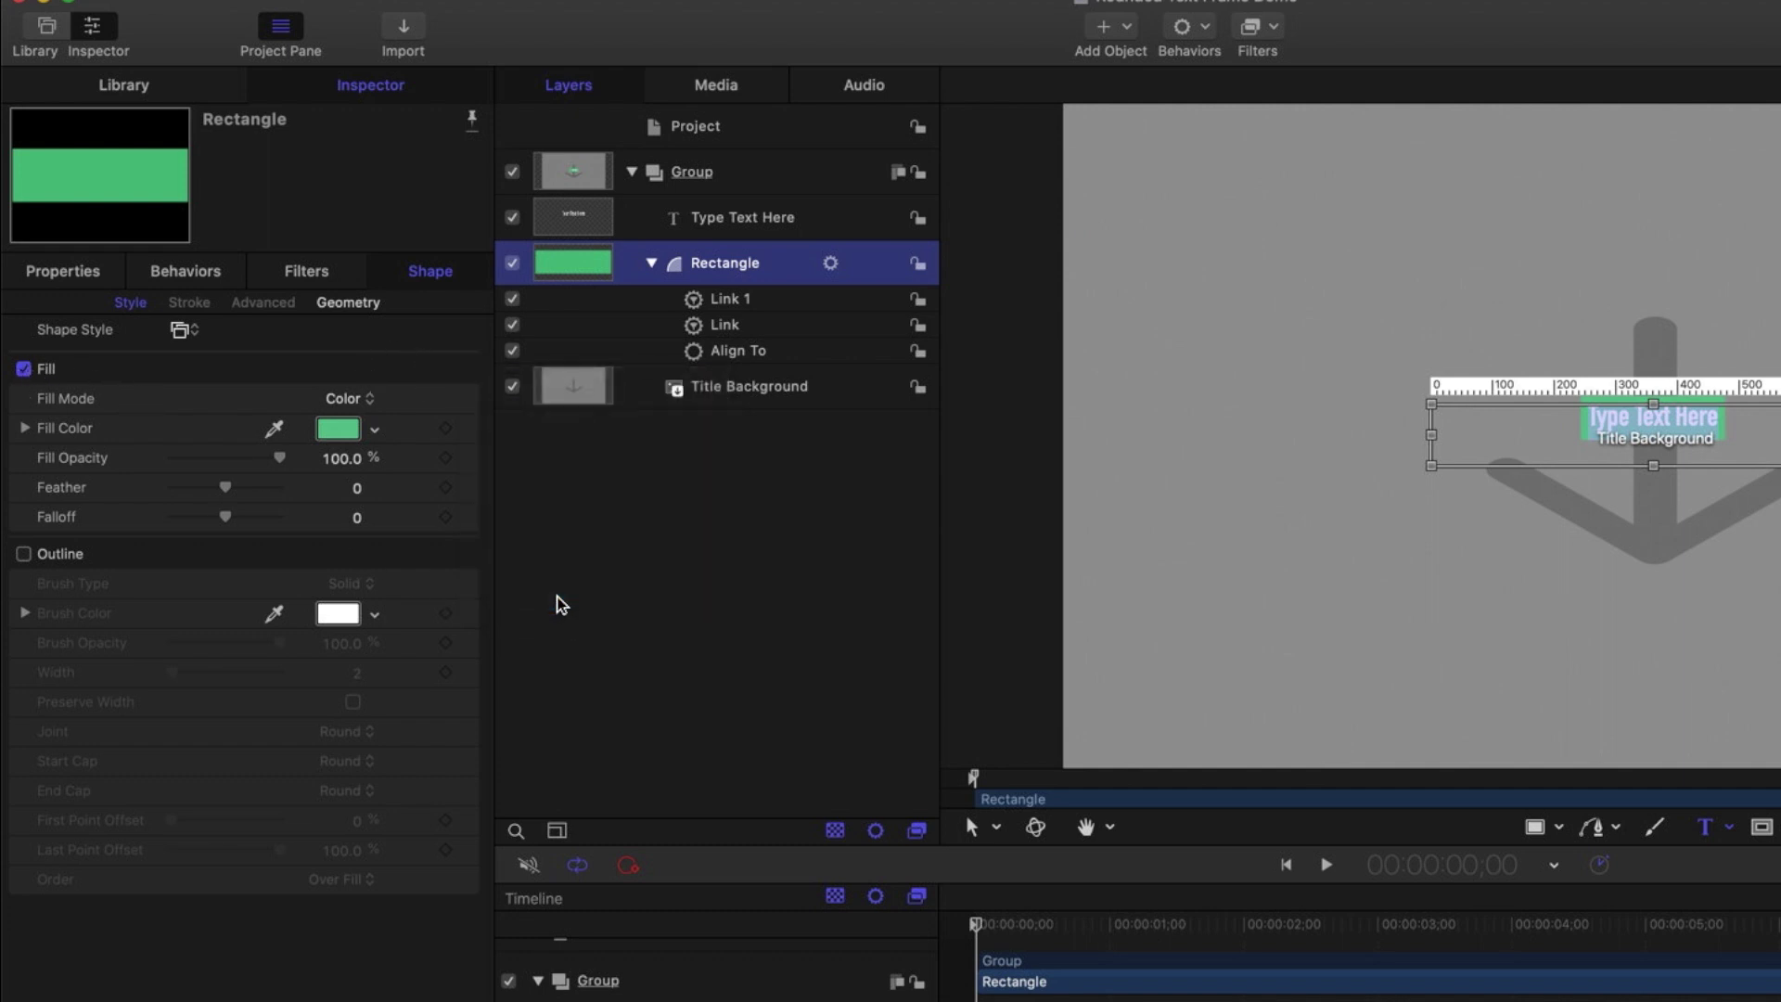
Enable the Rectangle's outline and publish its Brush Color, Width and Outline on/off control
left_click(23, 554)
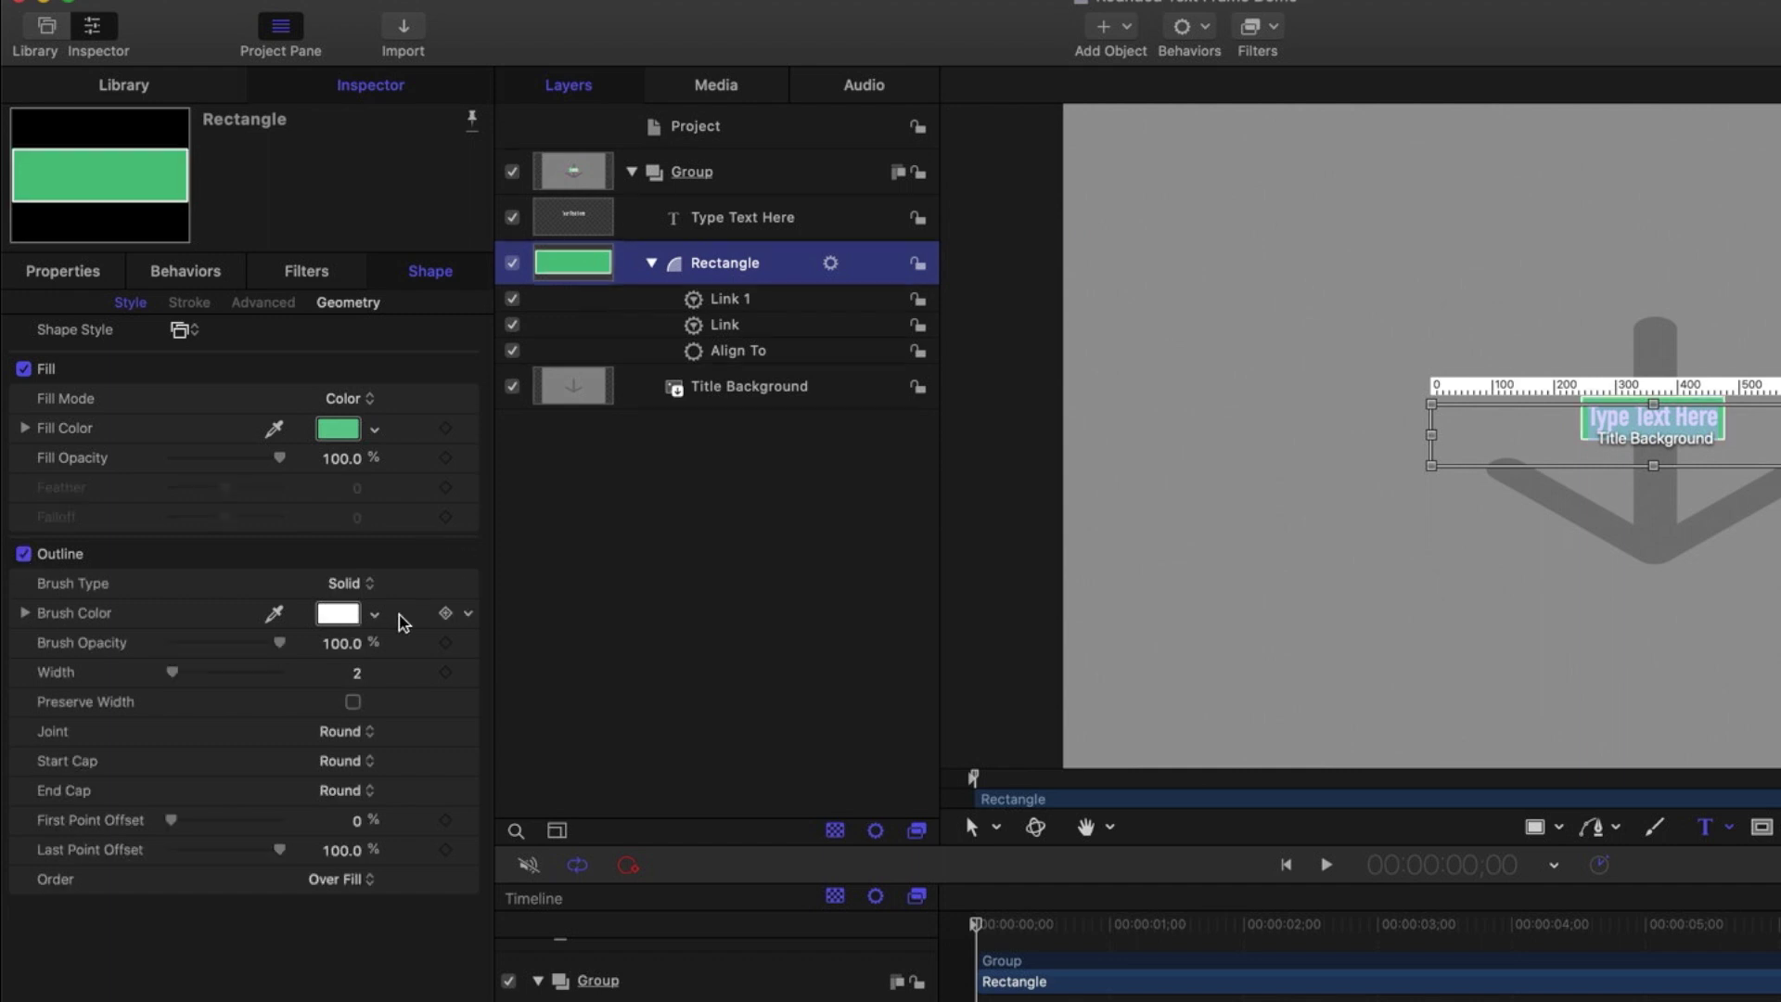
left_click(445, 614)
left_click(566, 923)
left_click(467, 673)
left_click(538, 982)
left_click(469, 559)
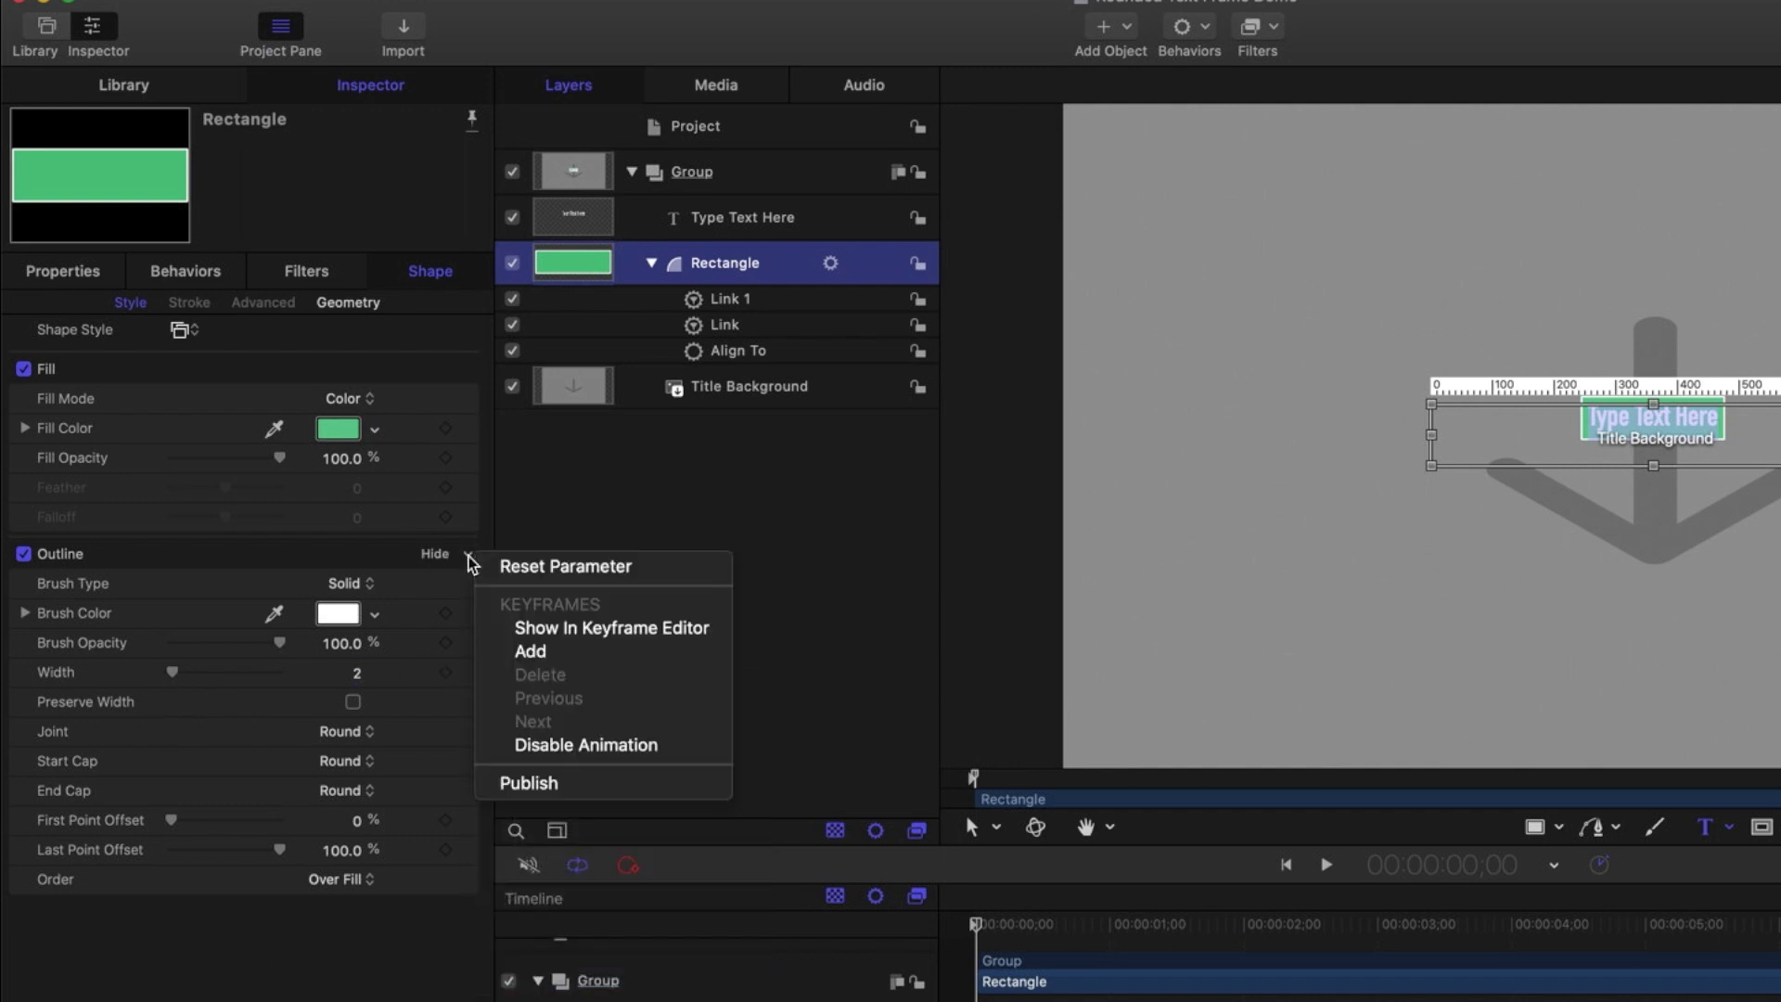
left_click(549, 783)
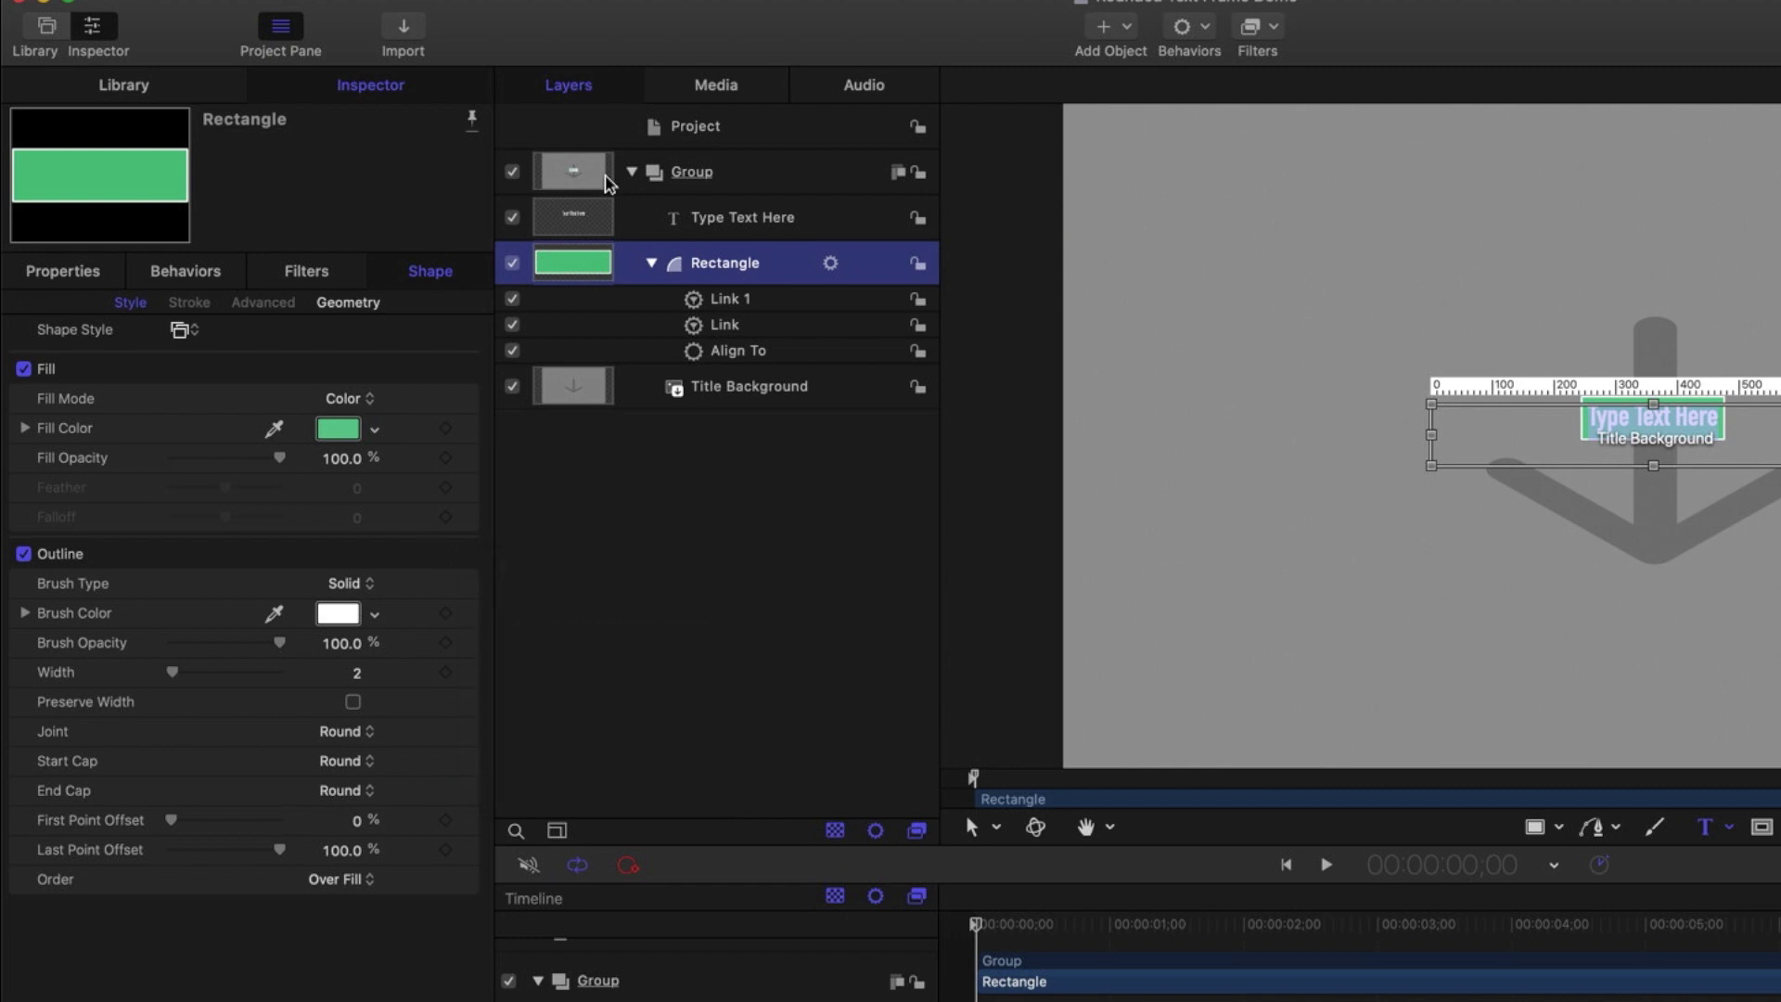
Reorder the project's published parameters so Fill precedes Fill Color and Outline precedes Brush Color
left_click(697, 130)
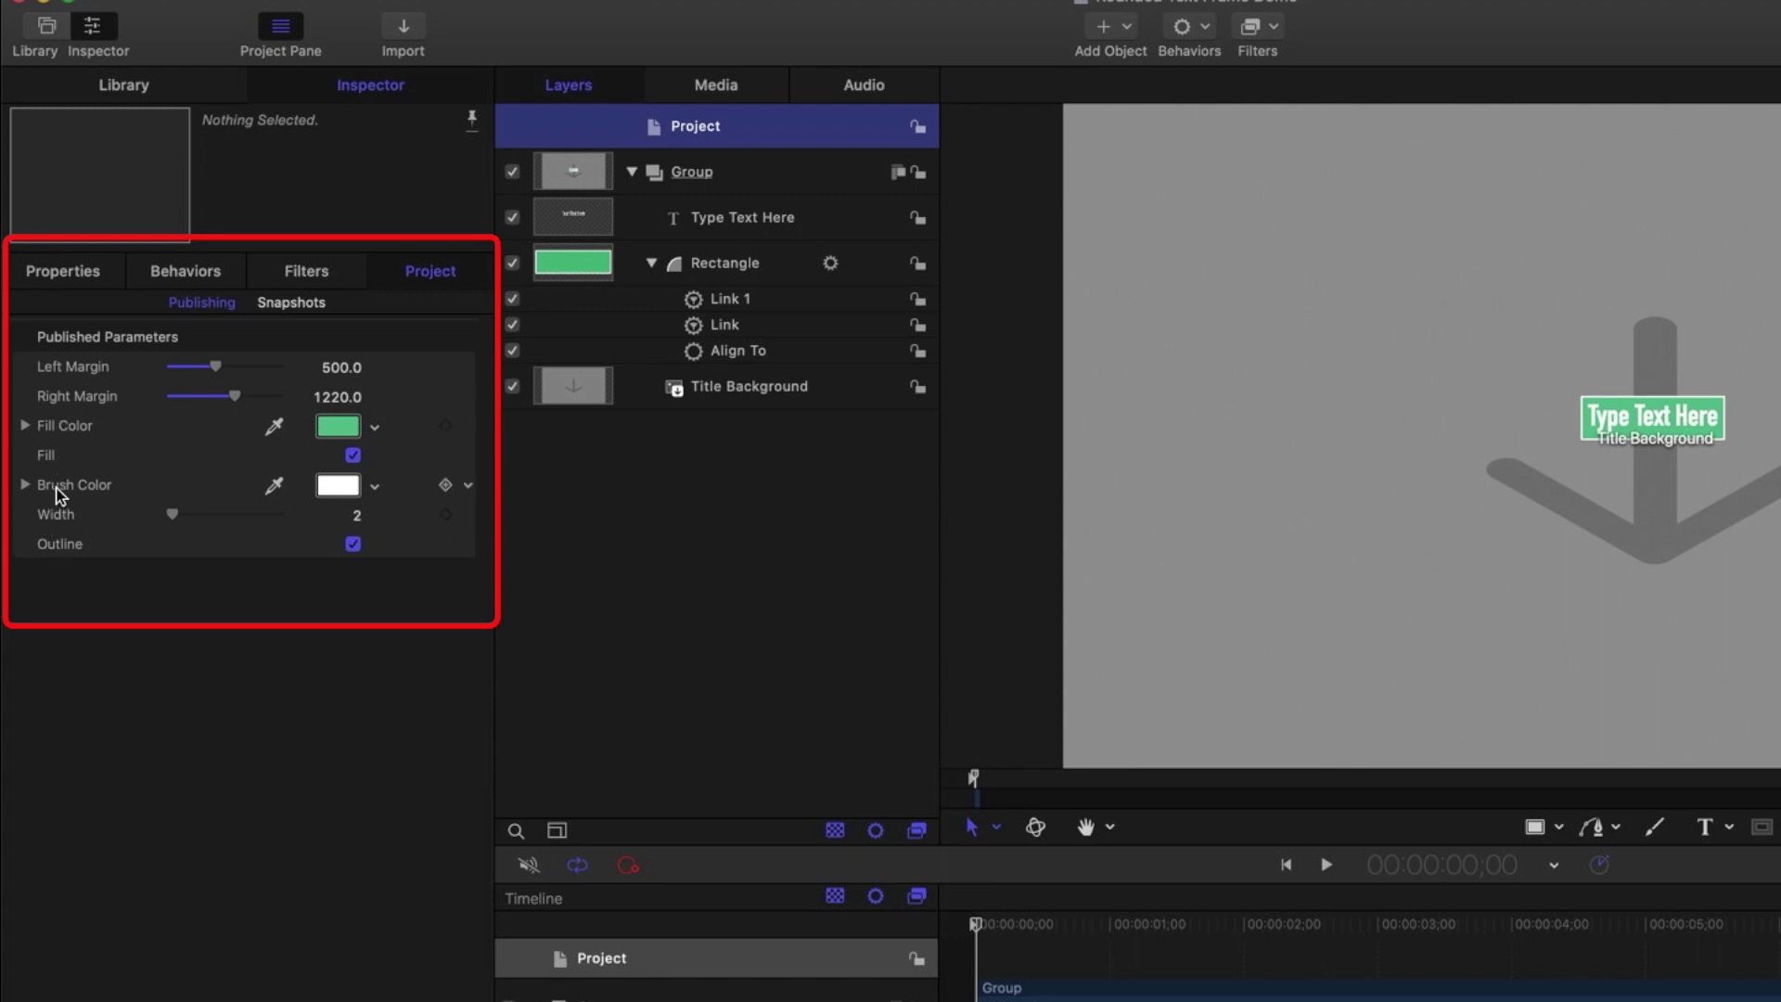
left_click_drag(65, 552, 42, 428)
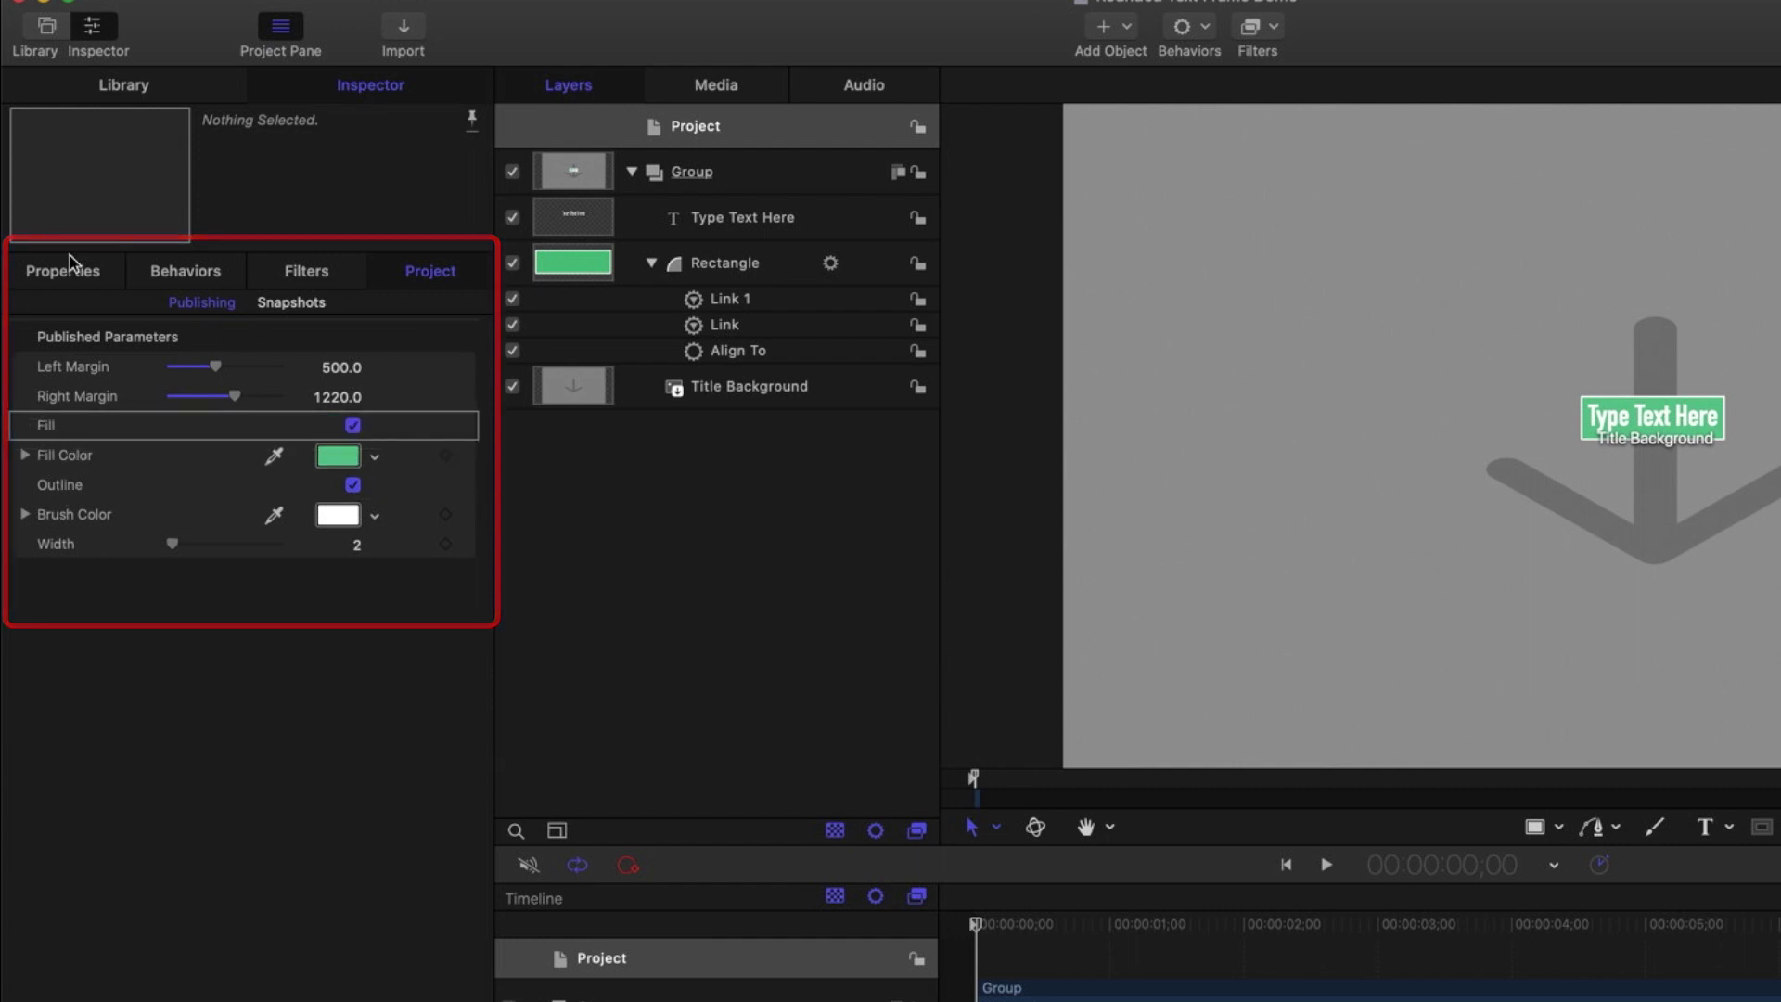
Publish the Rectangle's Fill Opacity and the Scale parameter of its Link 1 behavior
left_click(754, 268)
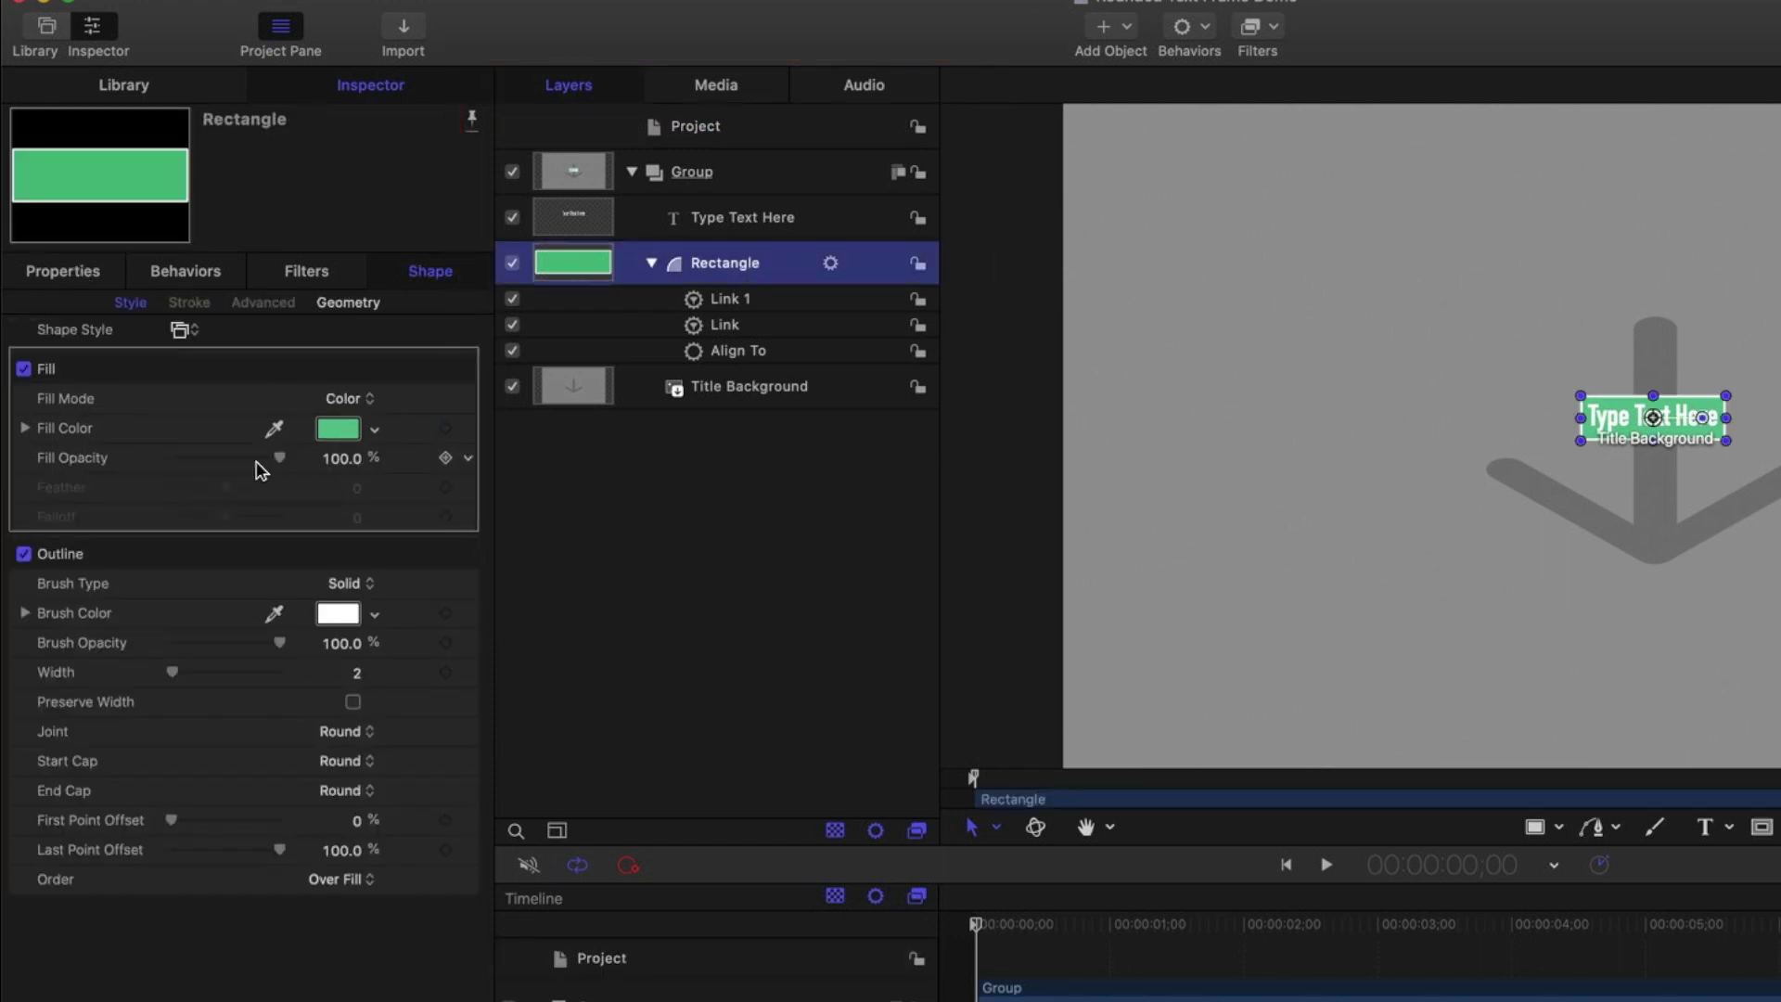
left_click(469, 464)
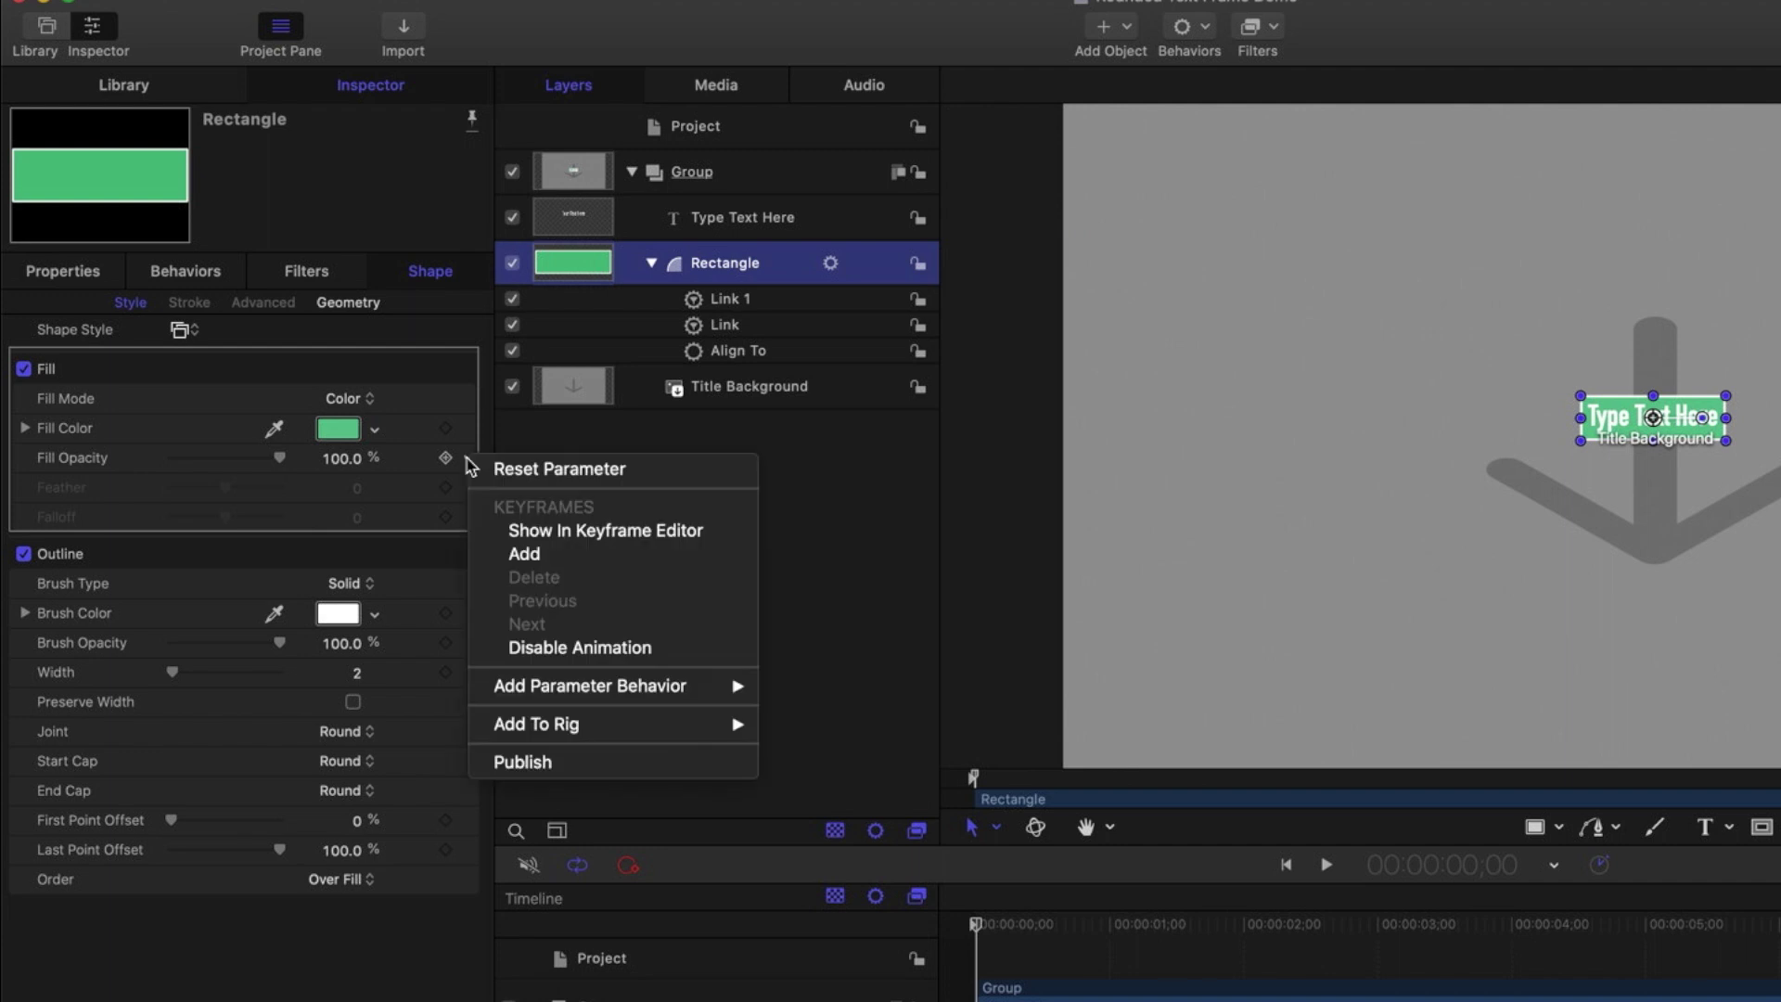
left_click(568, 760)
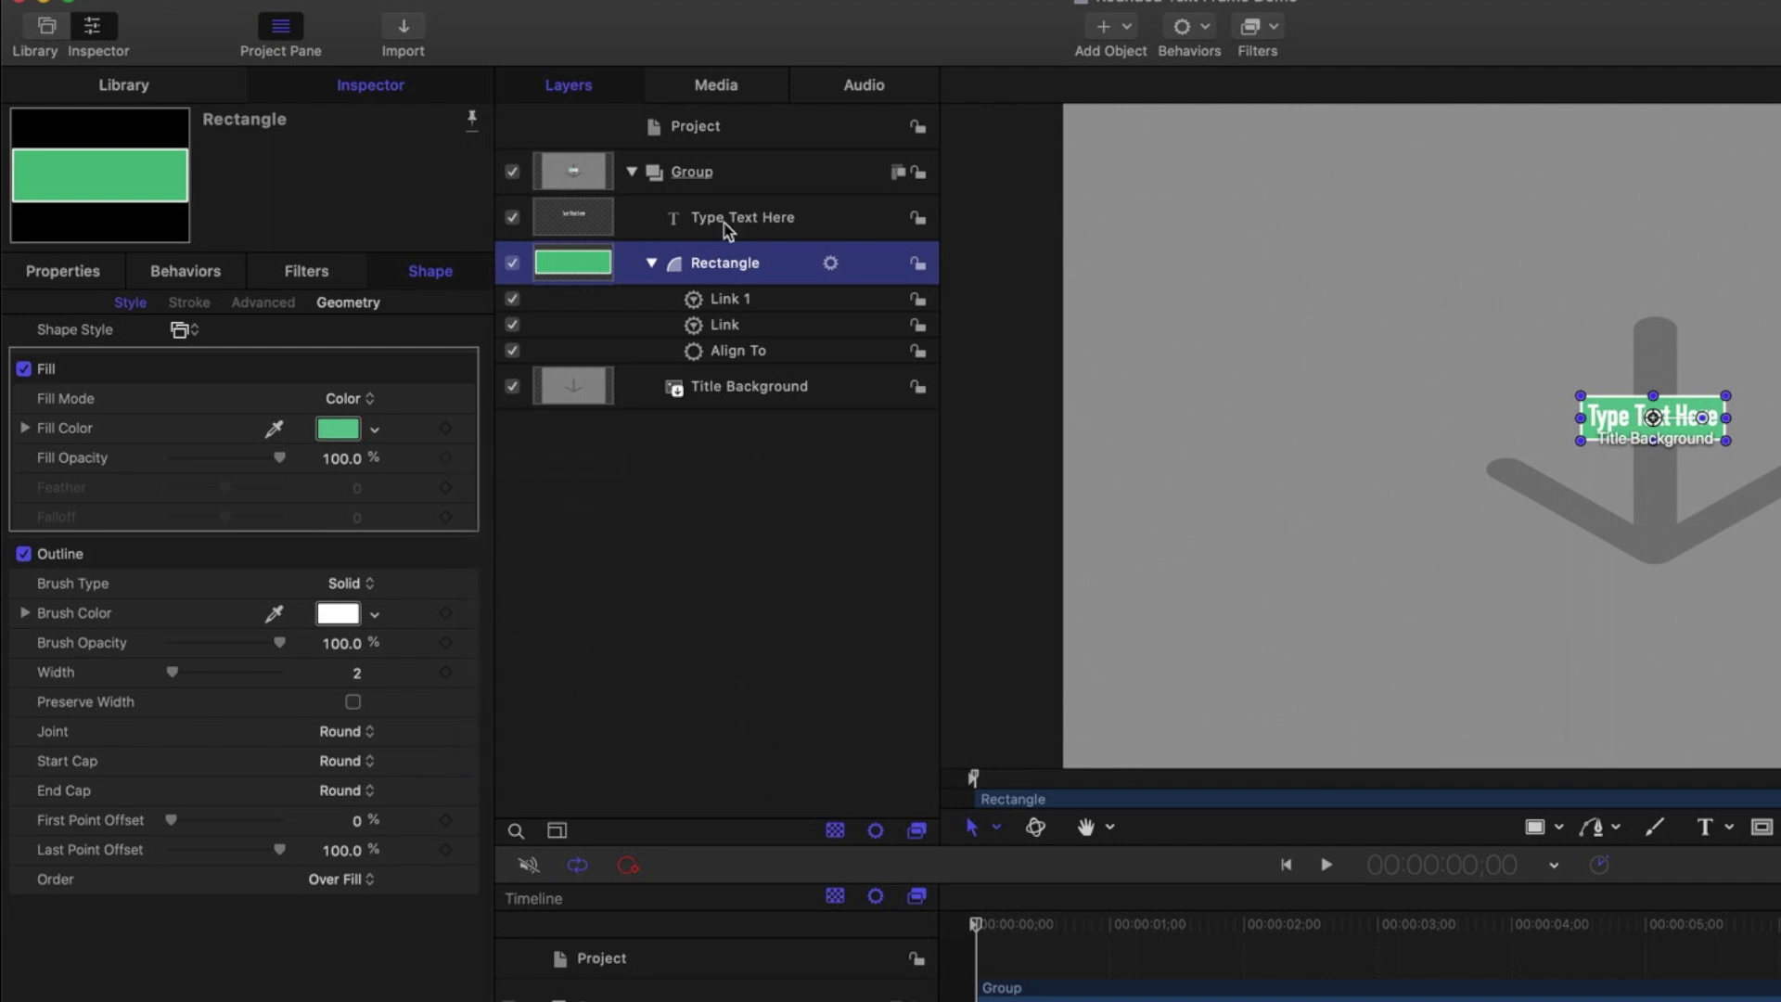
left_click(737, 299)
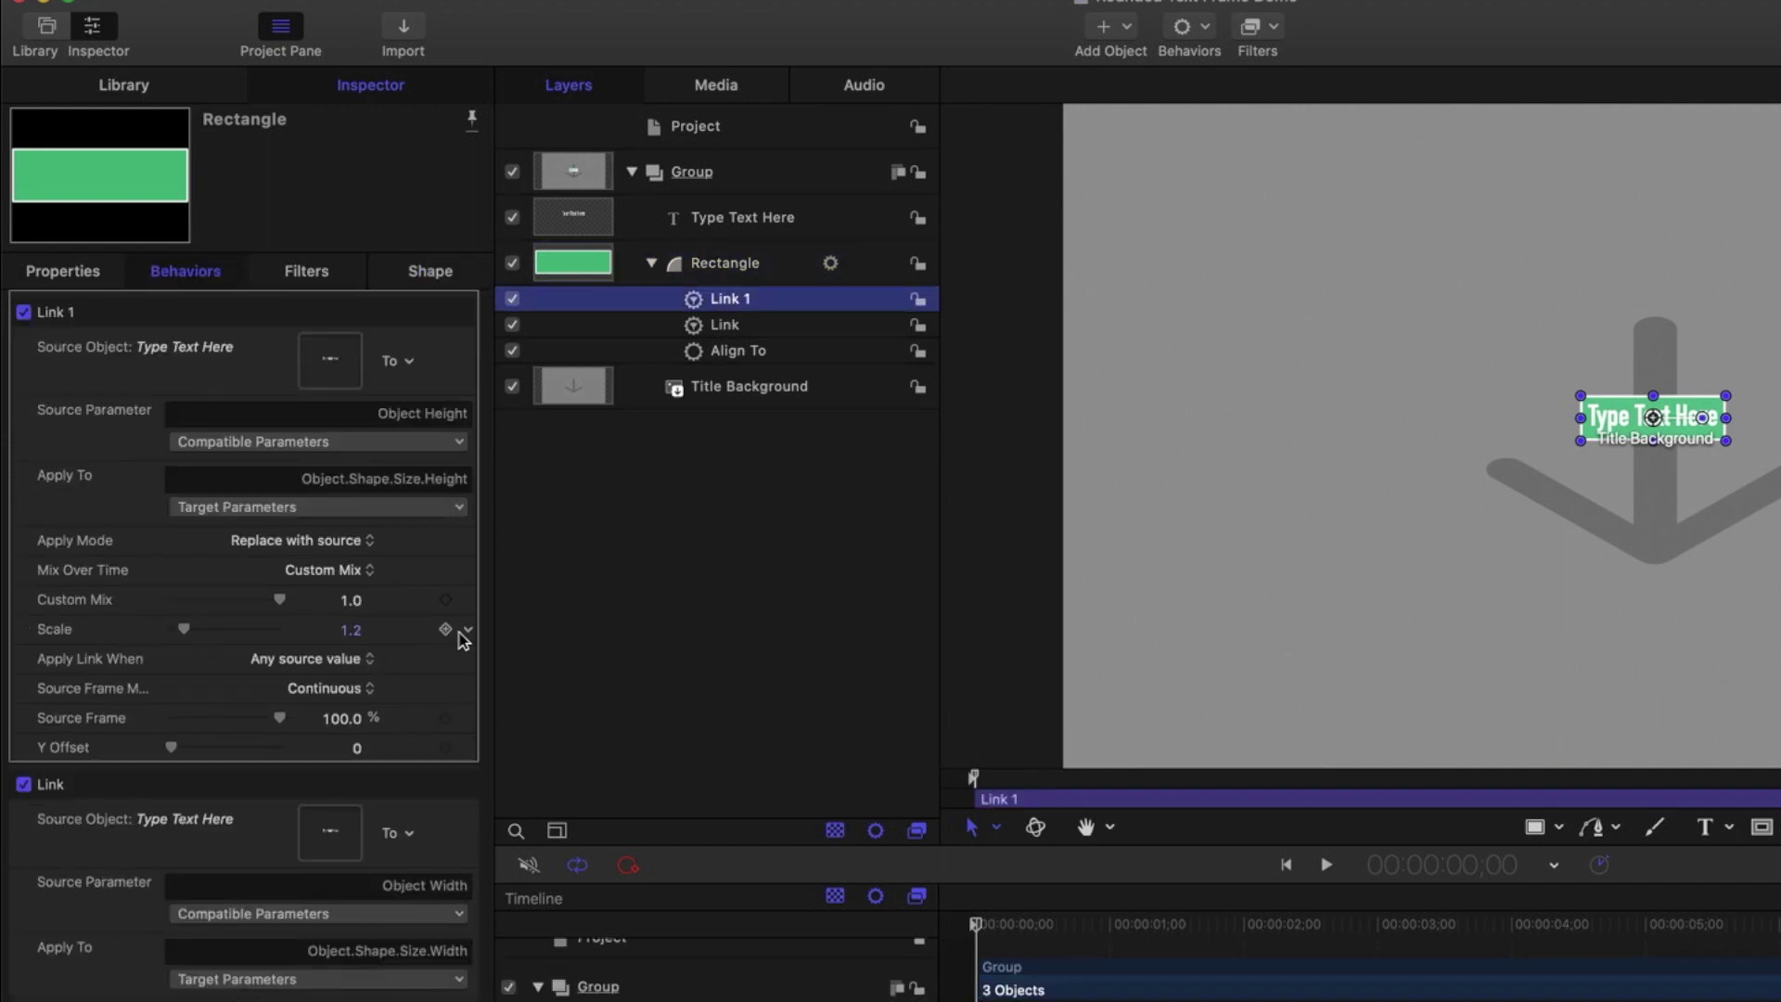
left_click(468, 629)
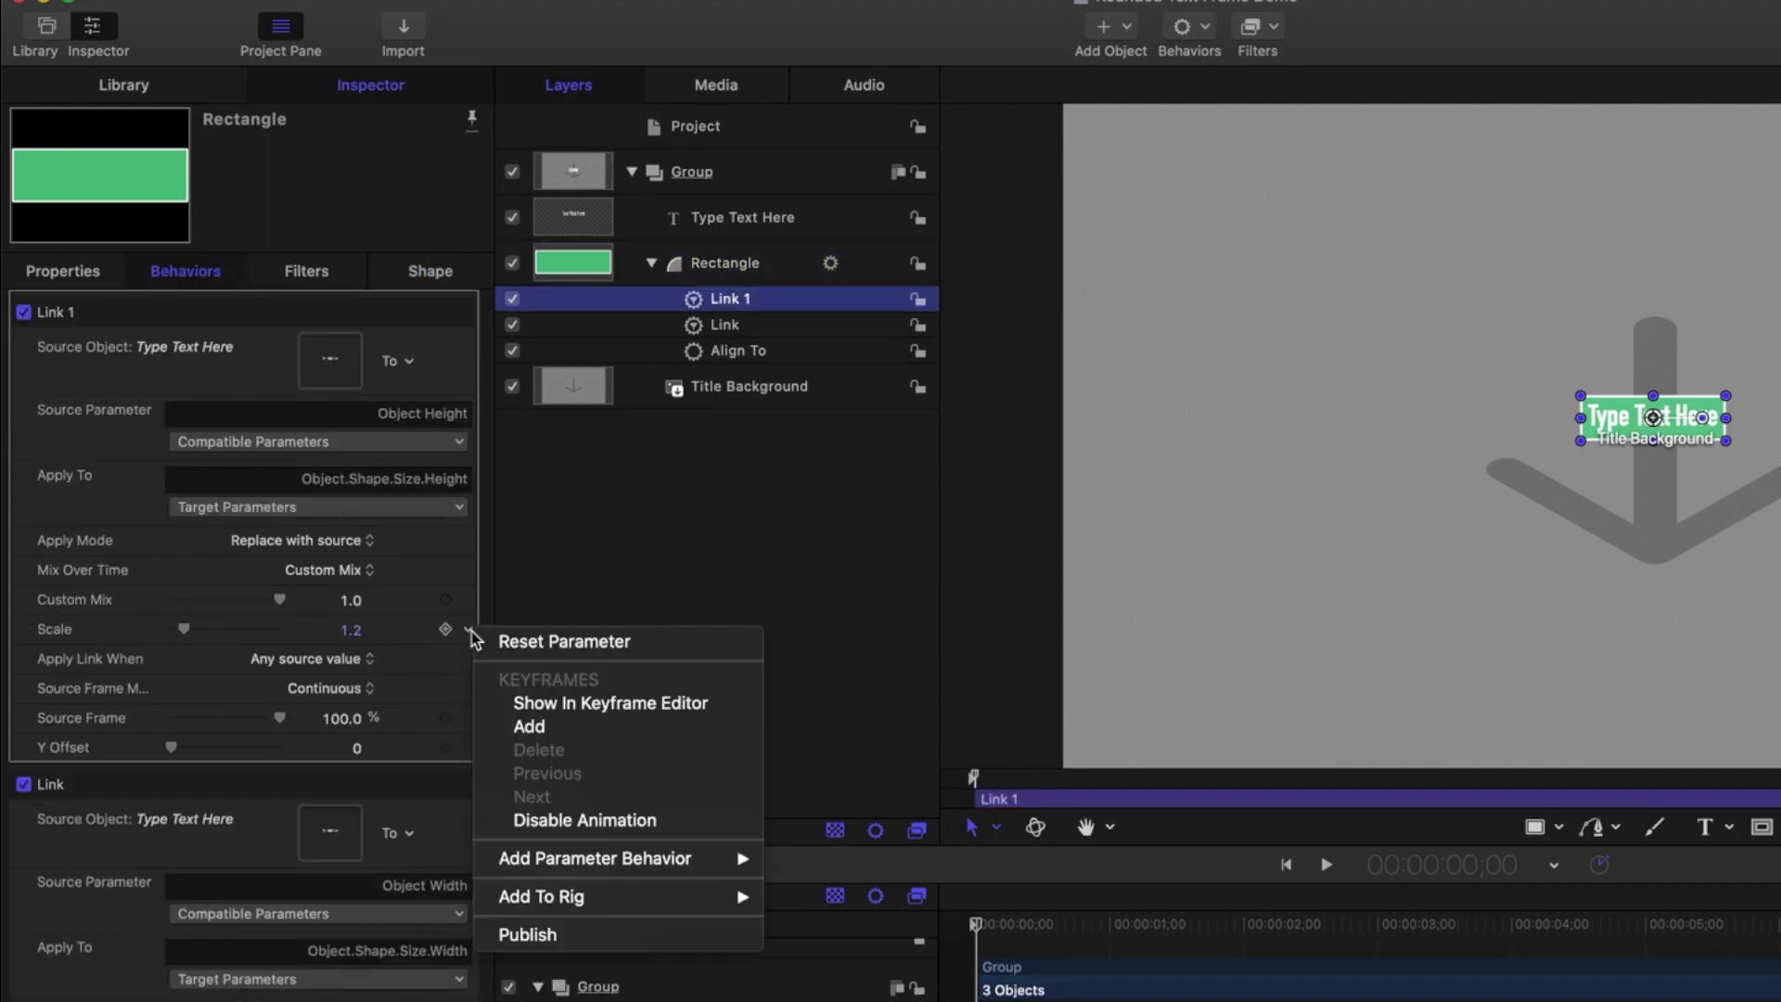
left_click(545, 935)
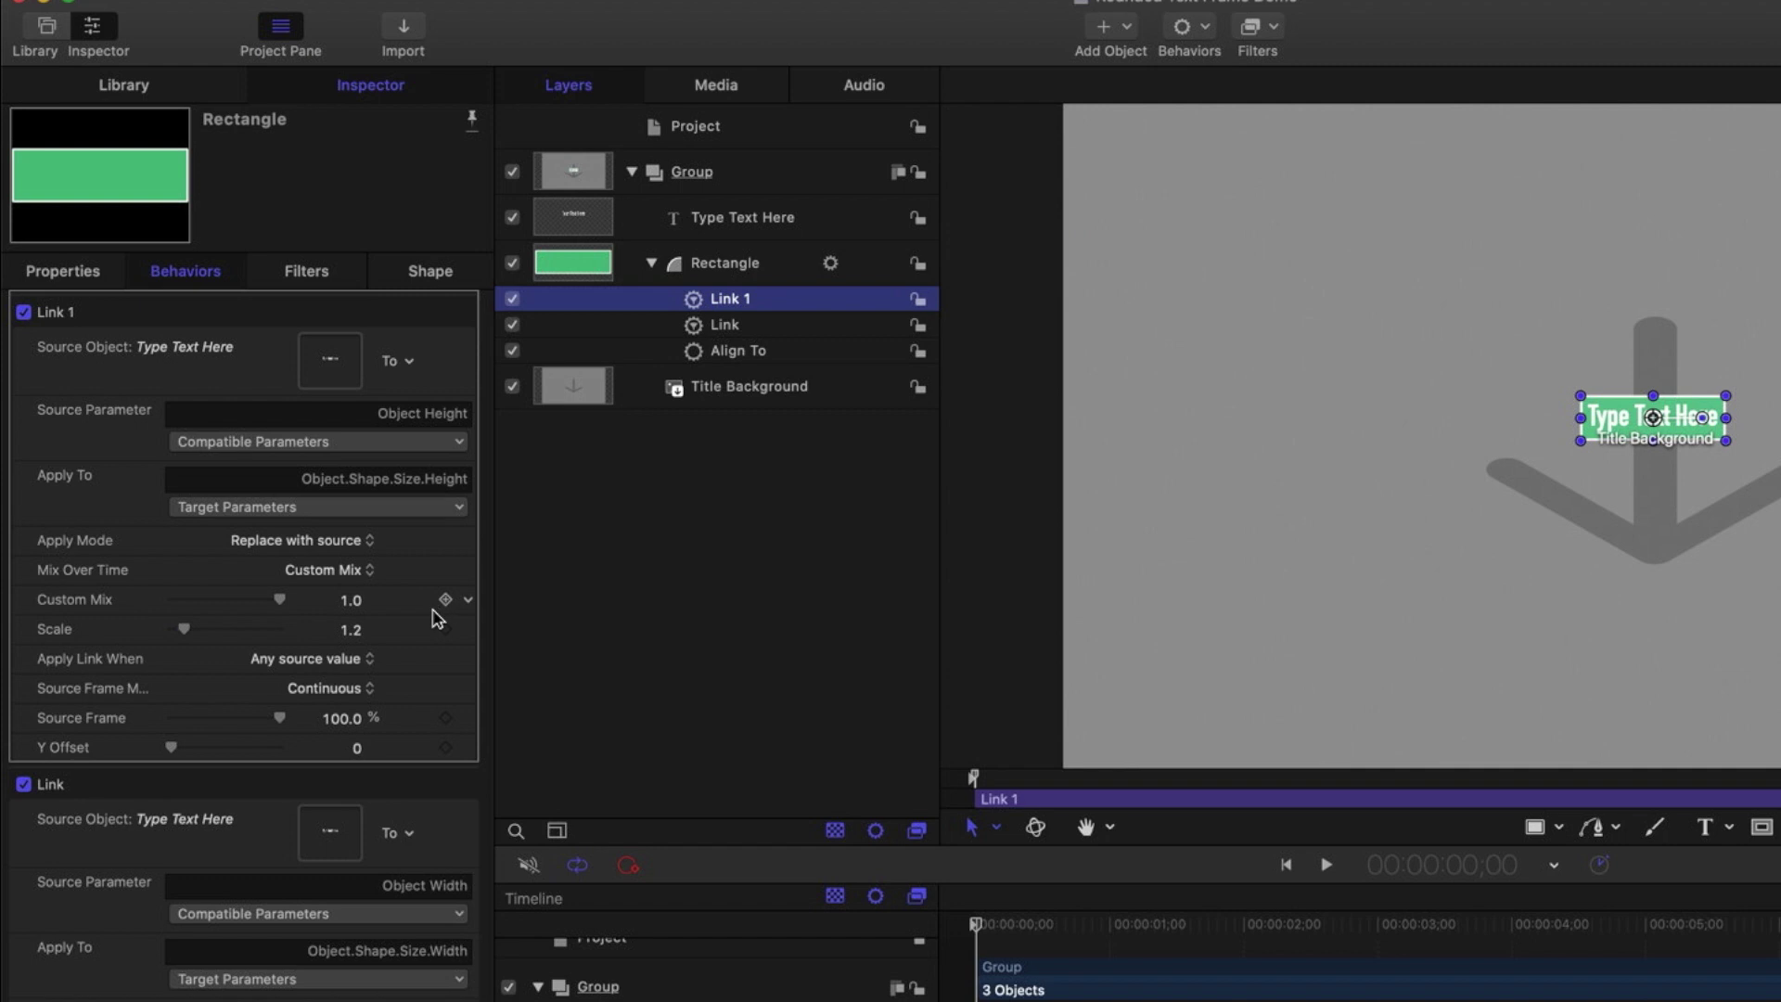
Rename the published Scale parameter to "Padding L/R" in the project's publishing settings
left_click(704, 132)
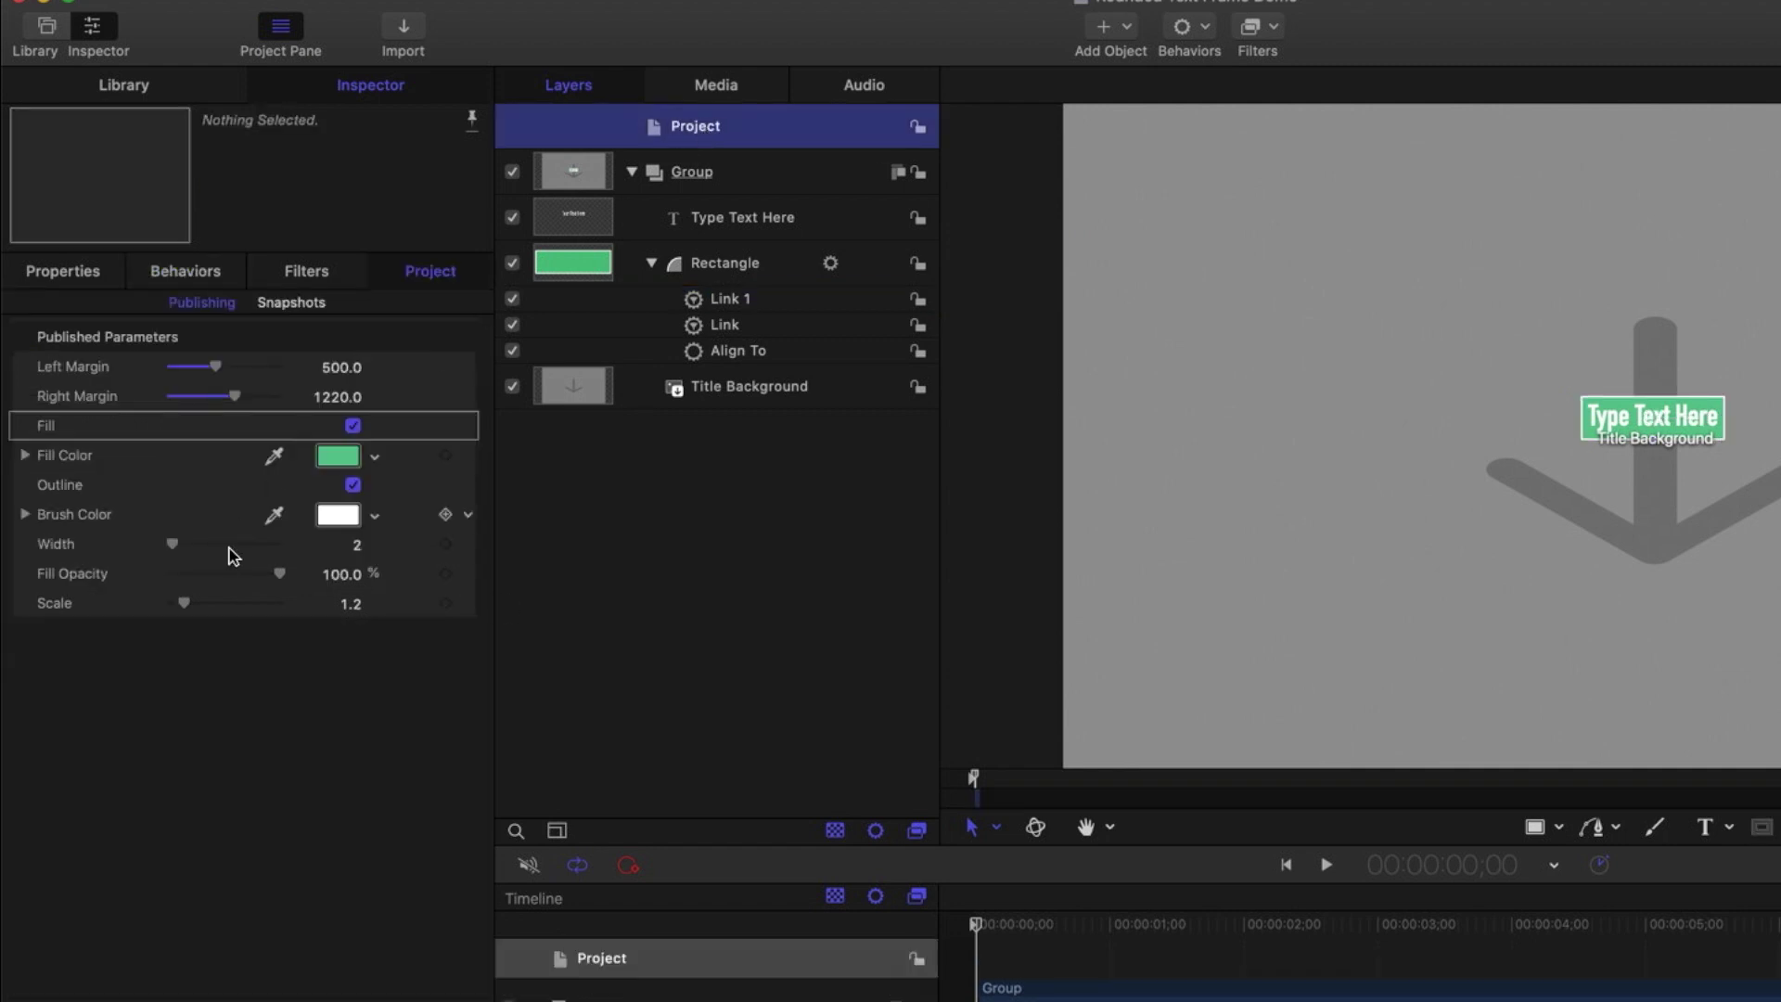
left_click(61, 608)
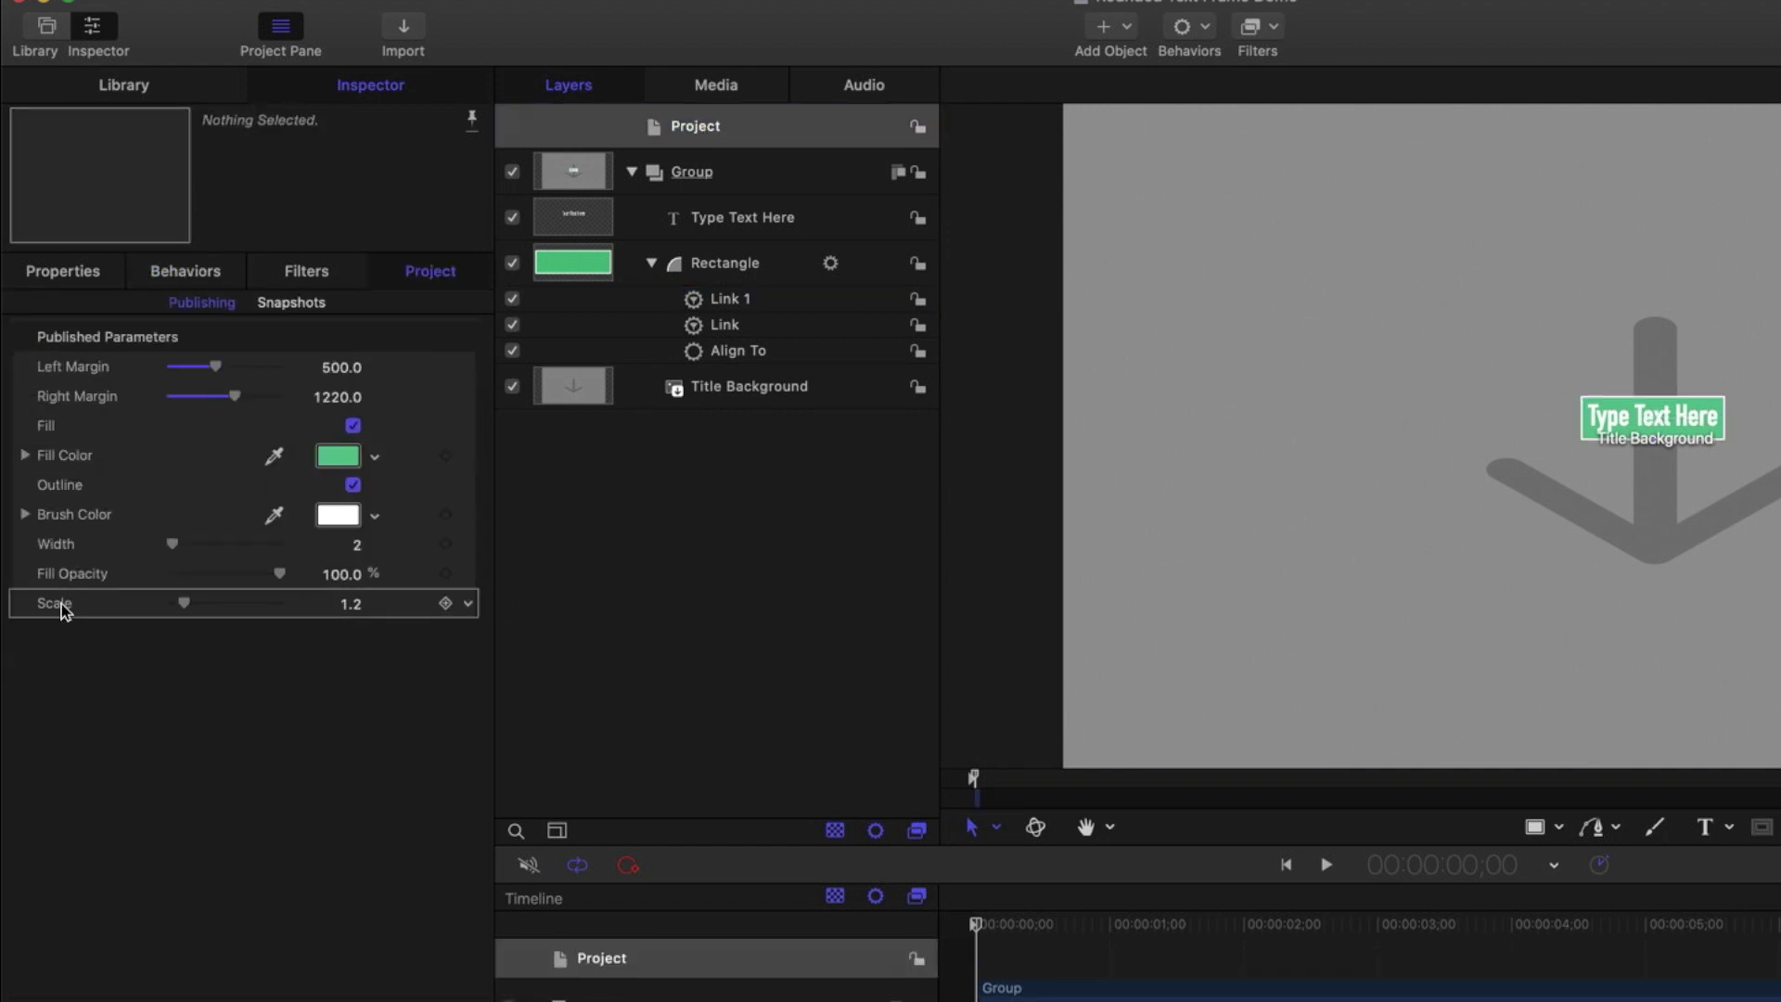
double_click(62, 609)
type("Padding L/R")
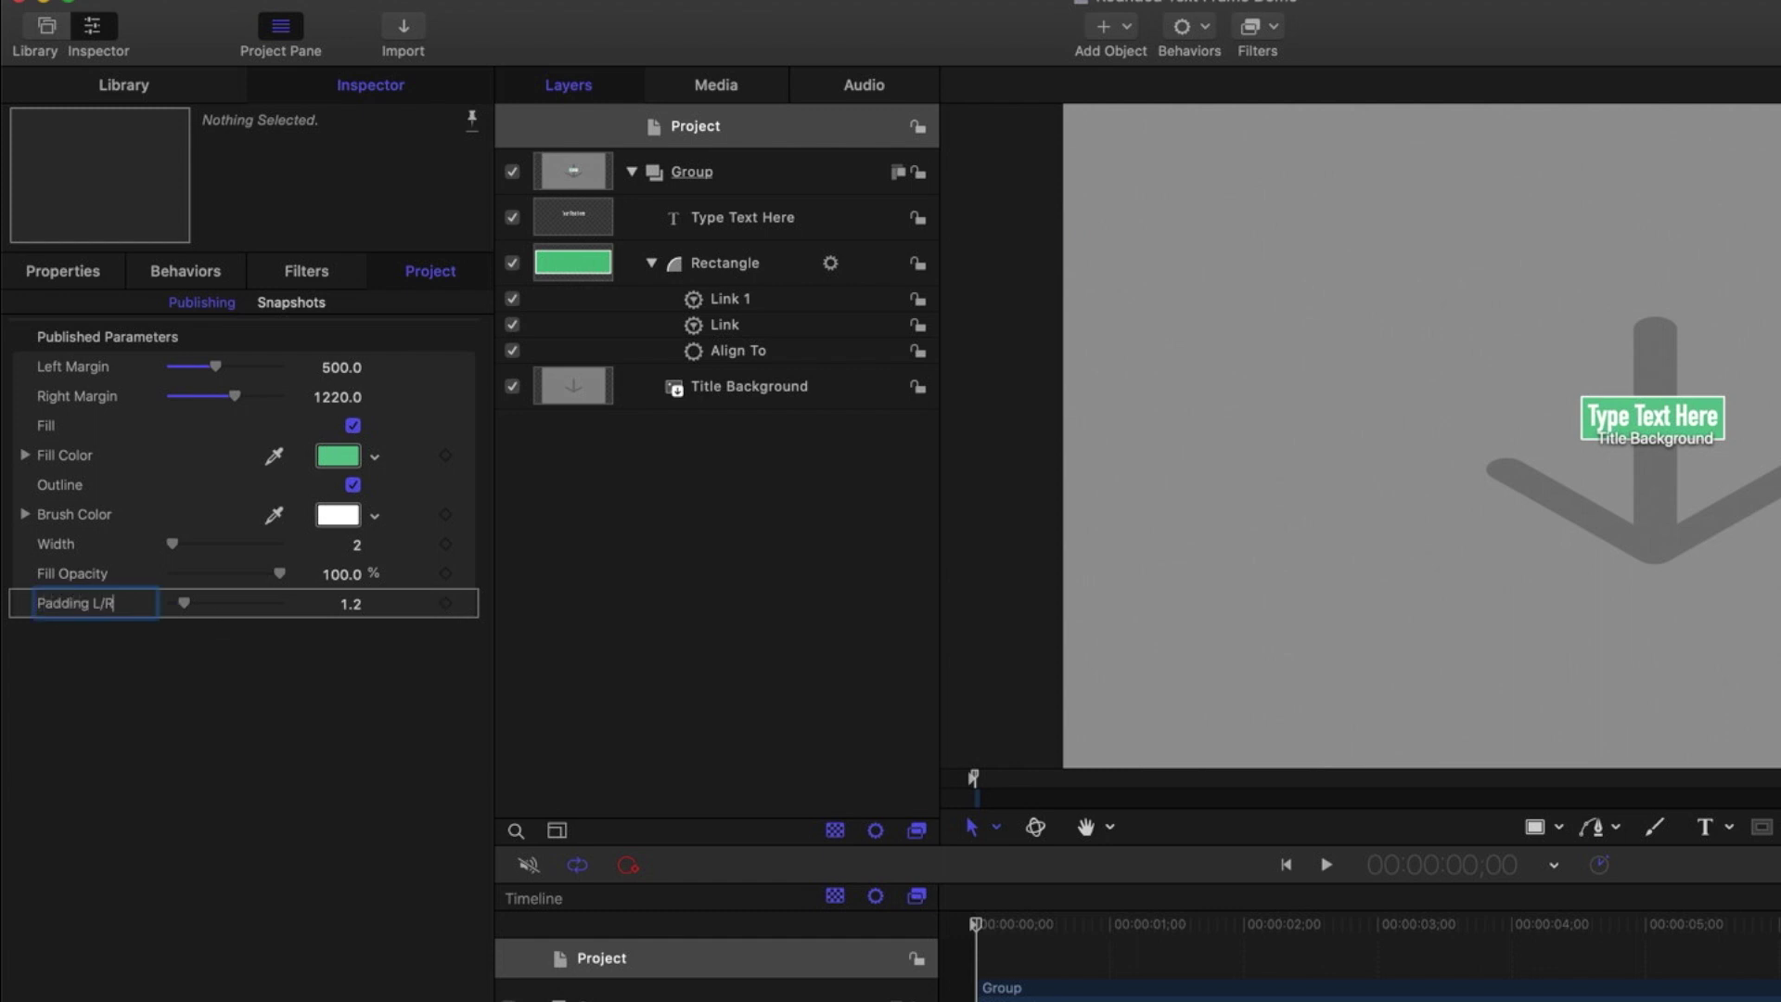
Publish the Scale parameter of the Rectangle's Link behavior that drives its width
key("Return")
left_click(727, 330)
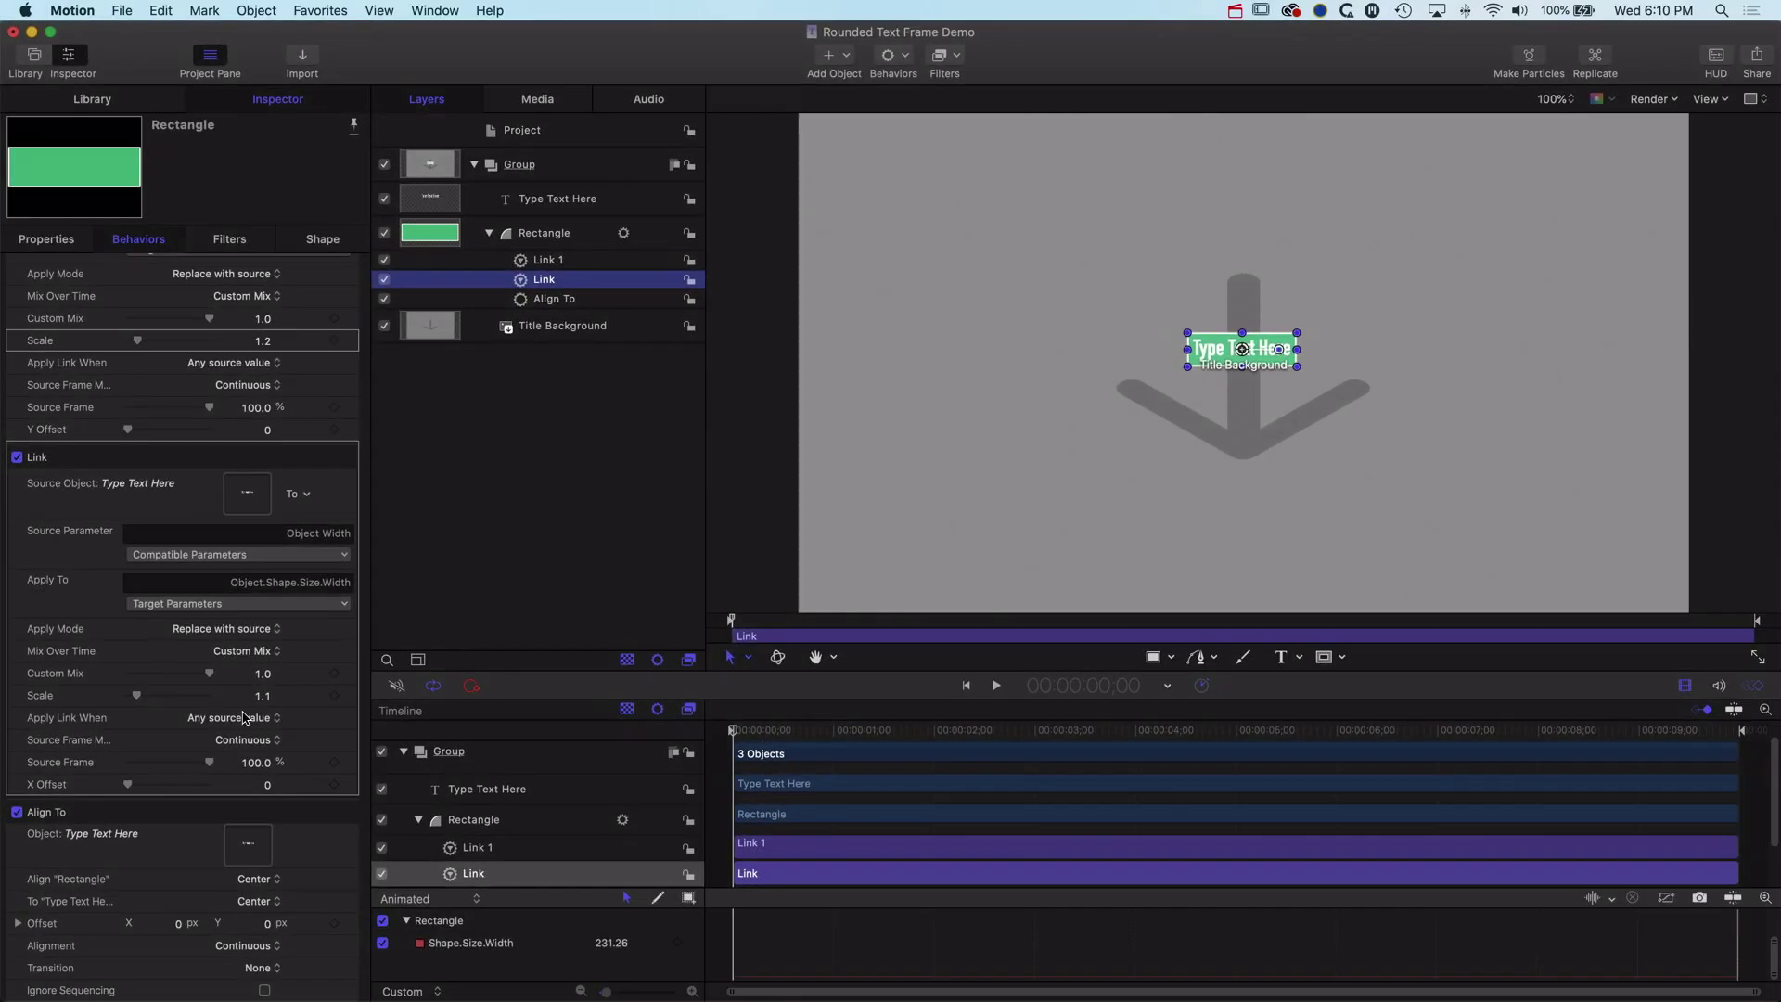
left_click(351, 696)
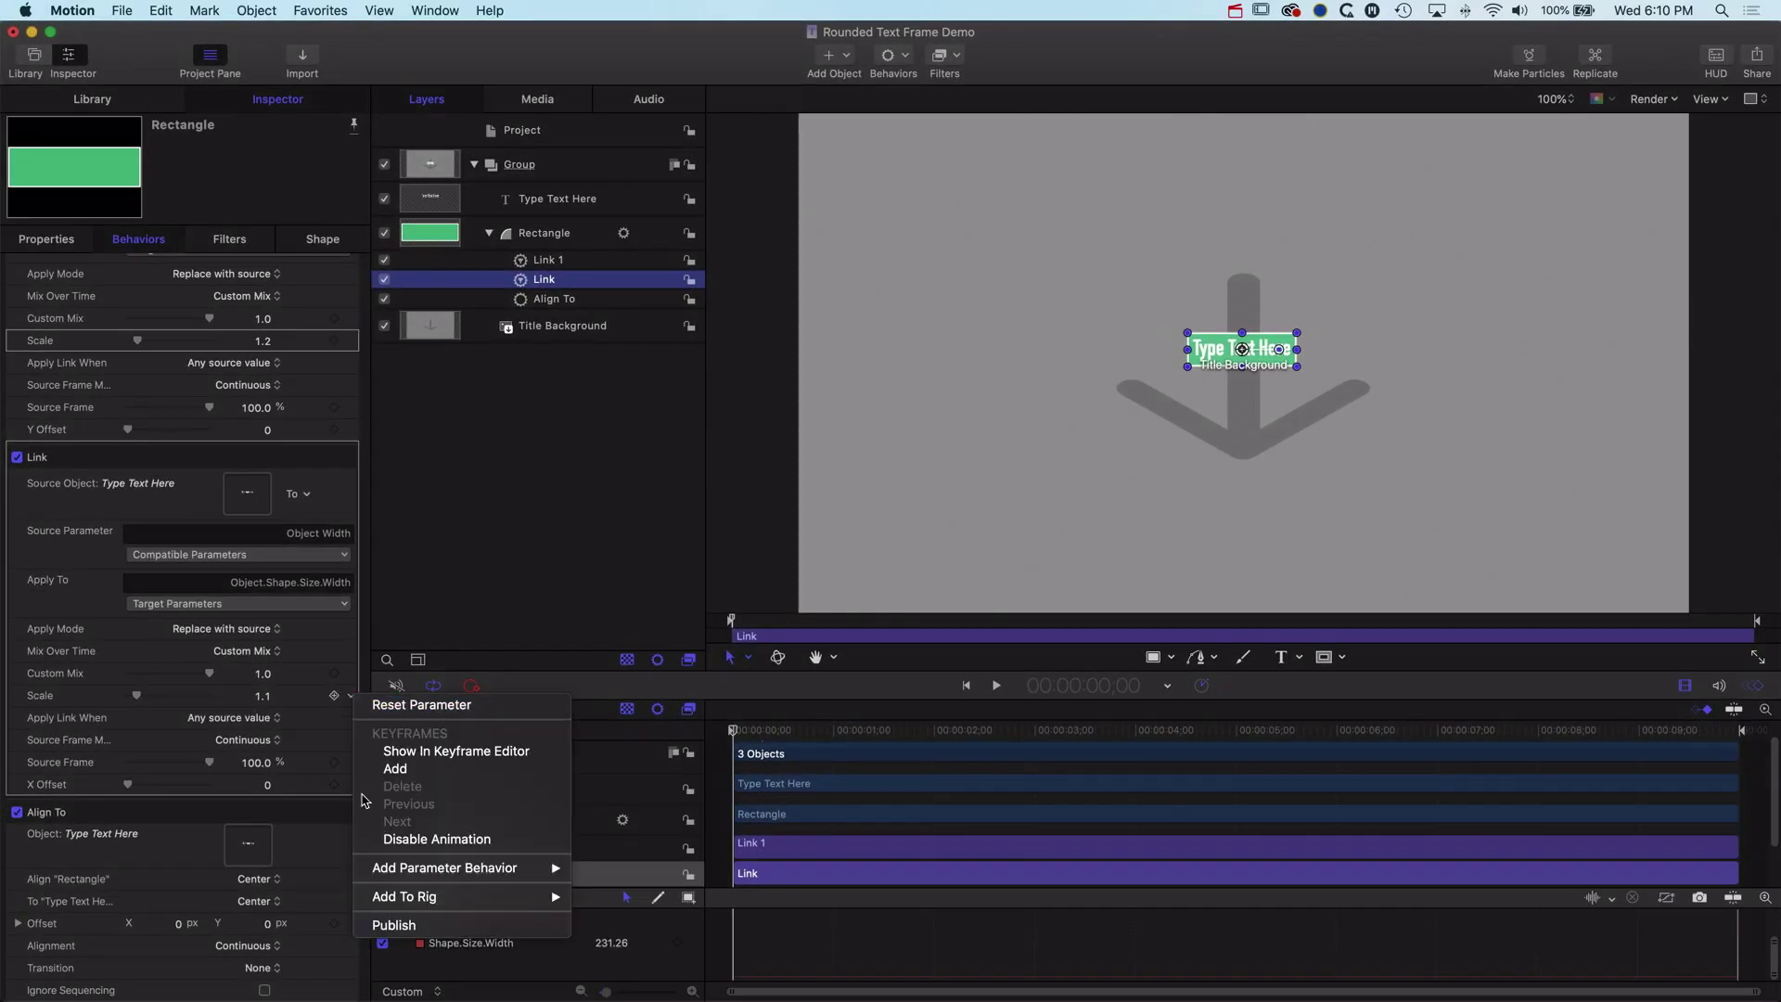
left_click(371, 925)
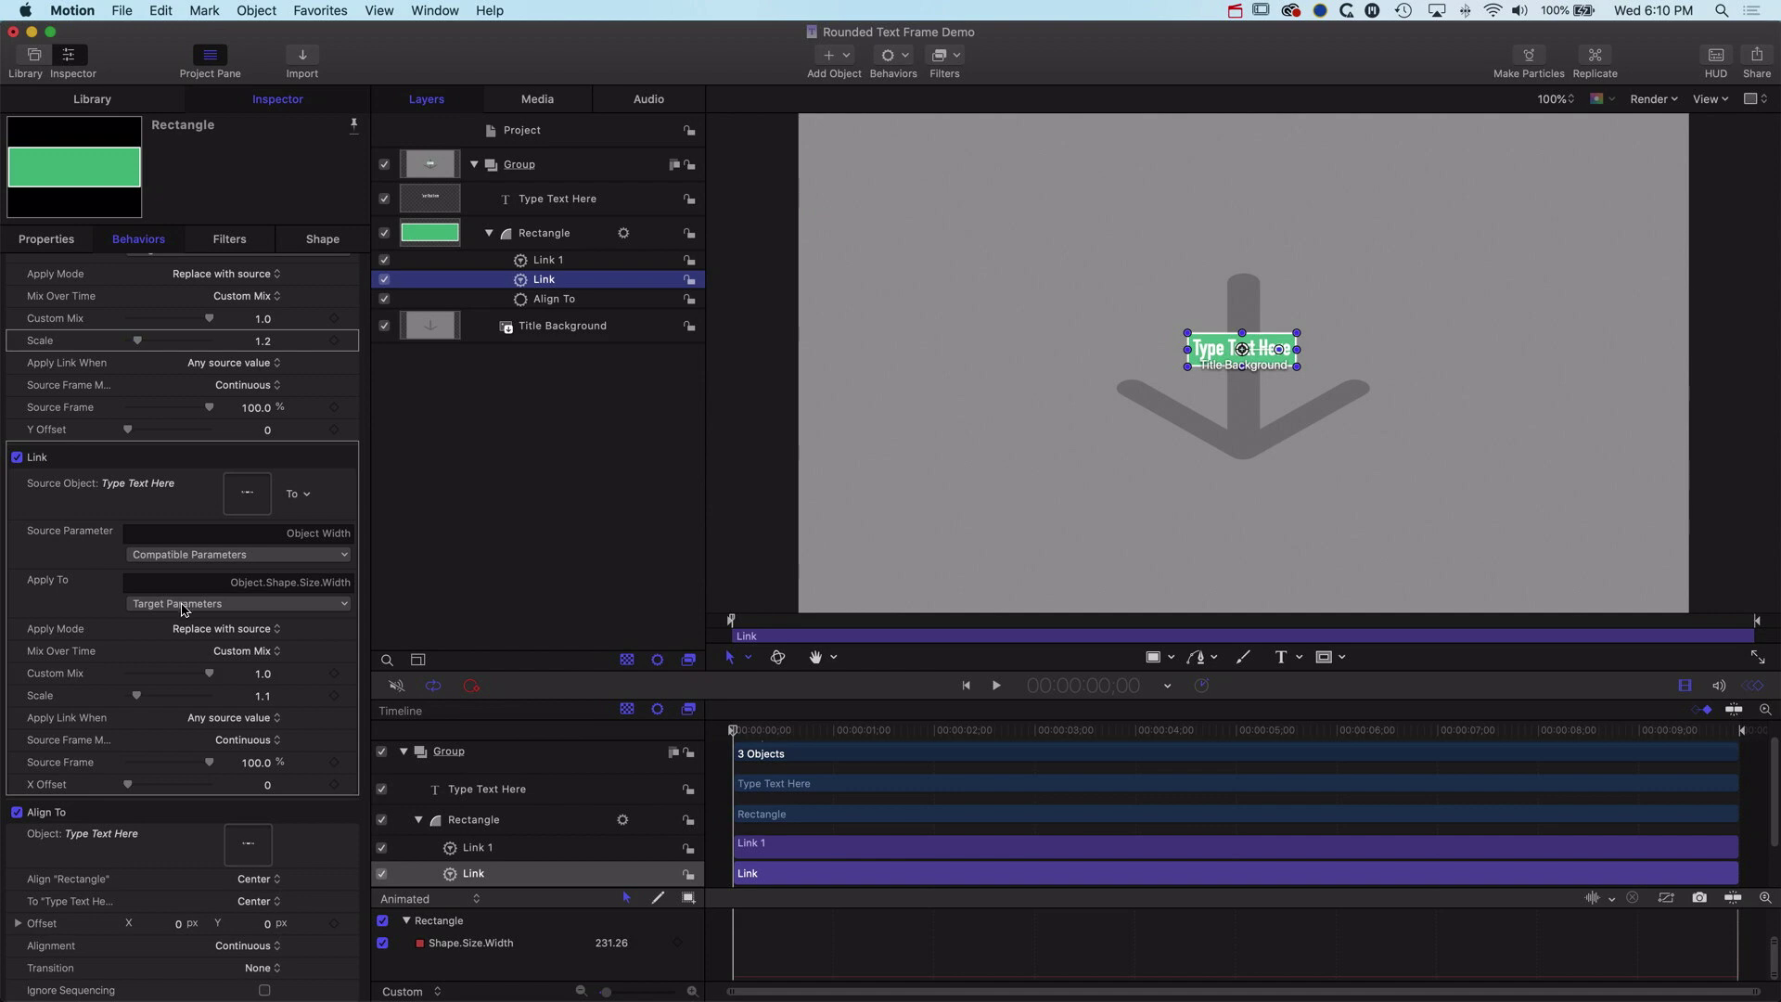
Rename the newly published Scale parameter to "Padding L/R" in the project's publishing settings
left_click(522, 130)
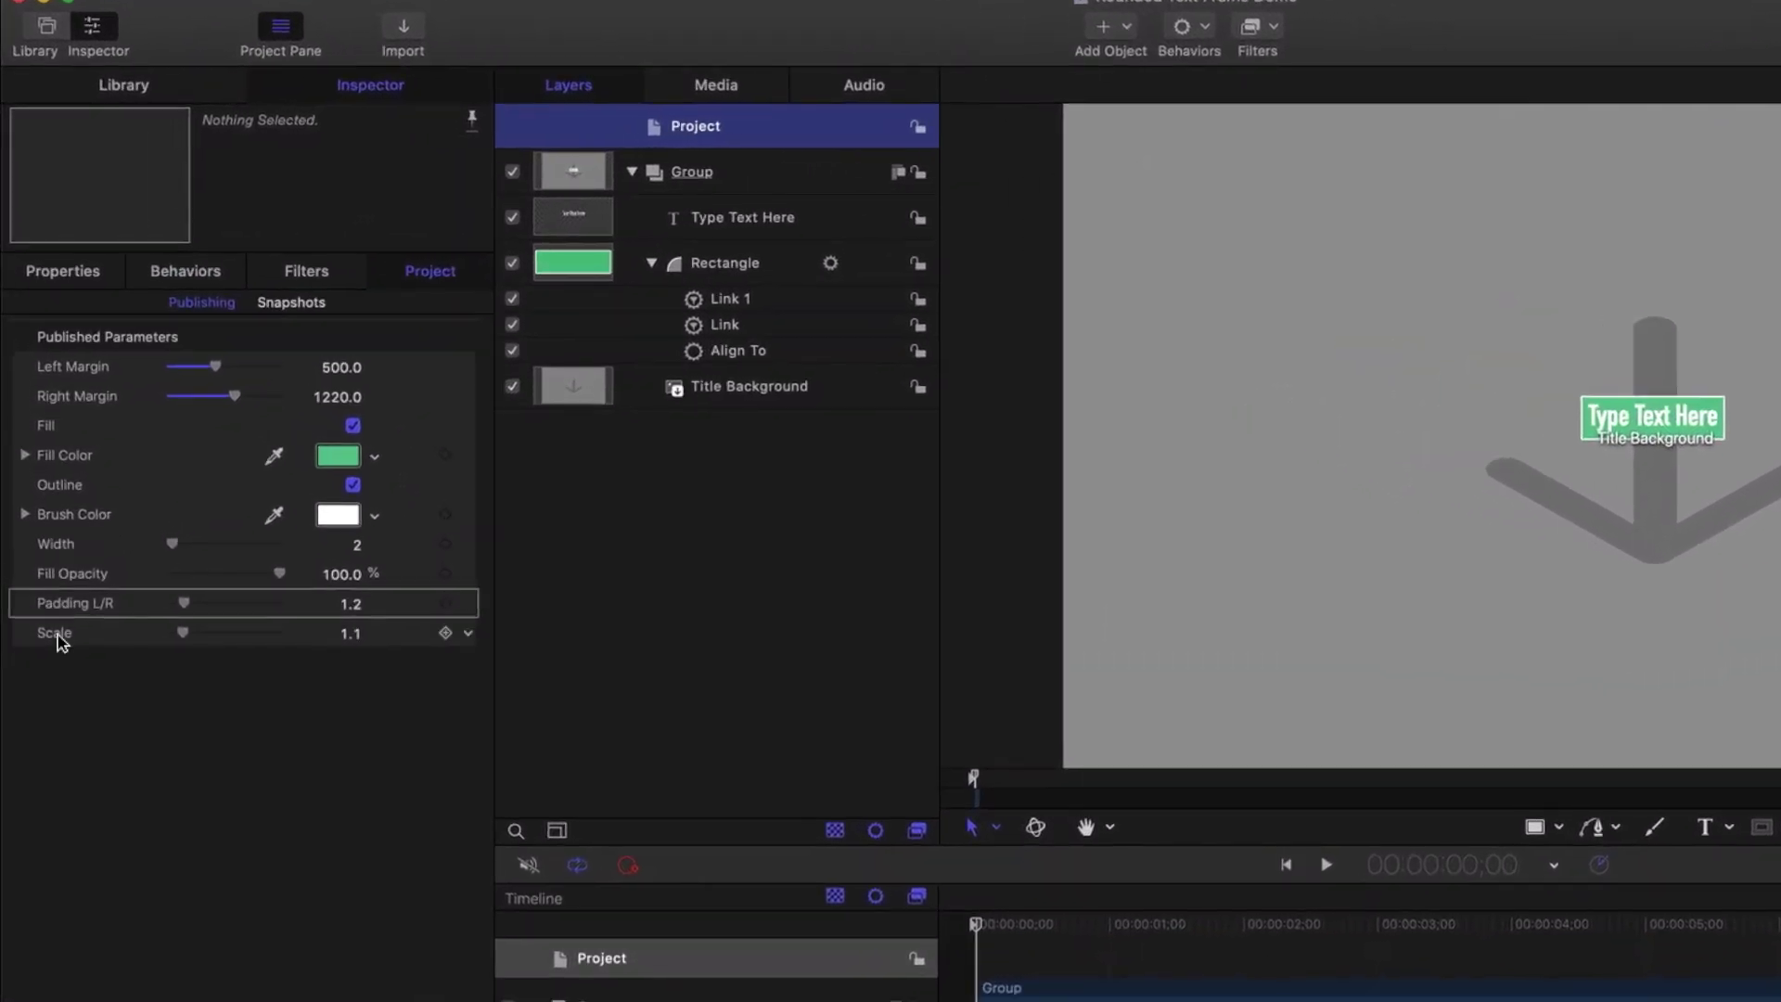
left_click(58, 634)
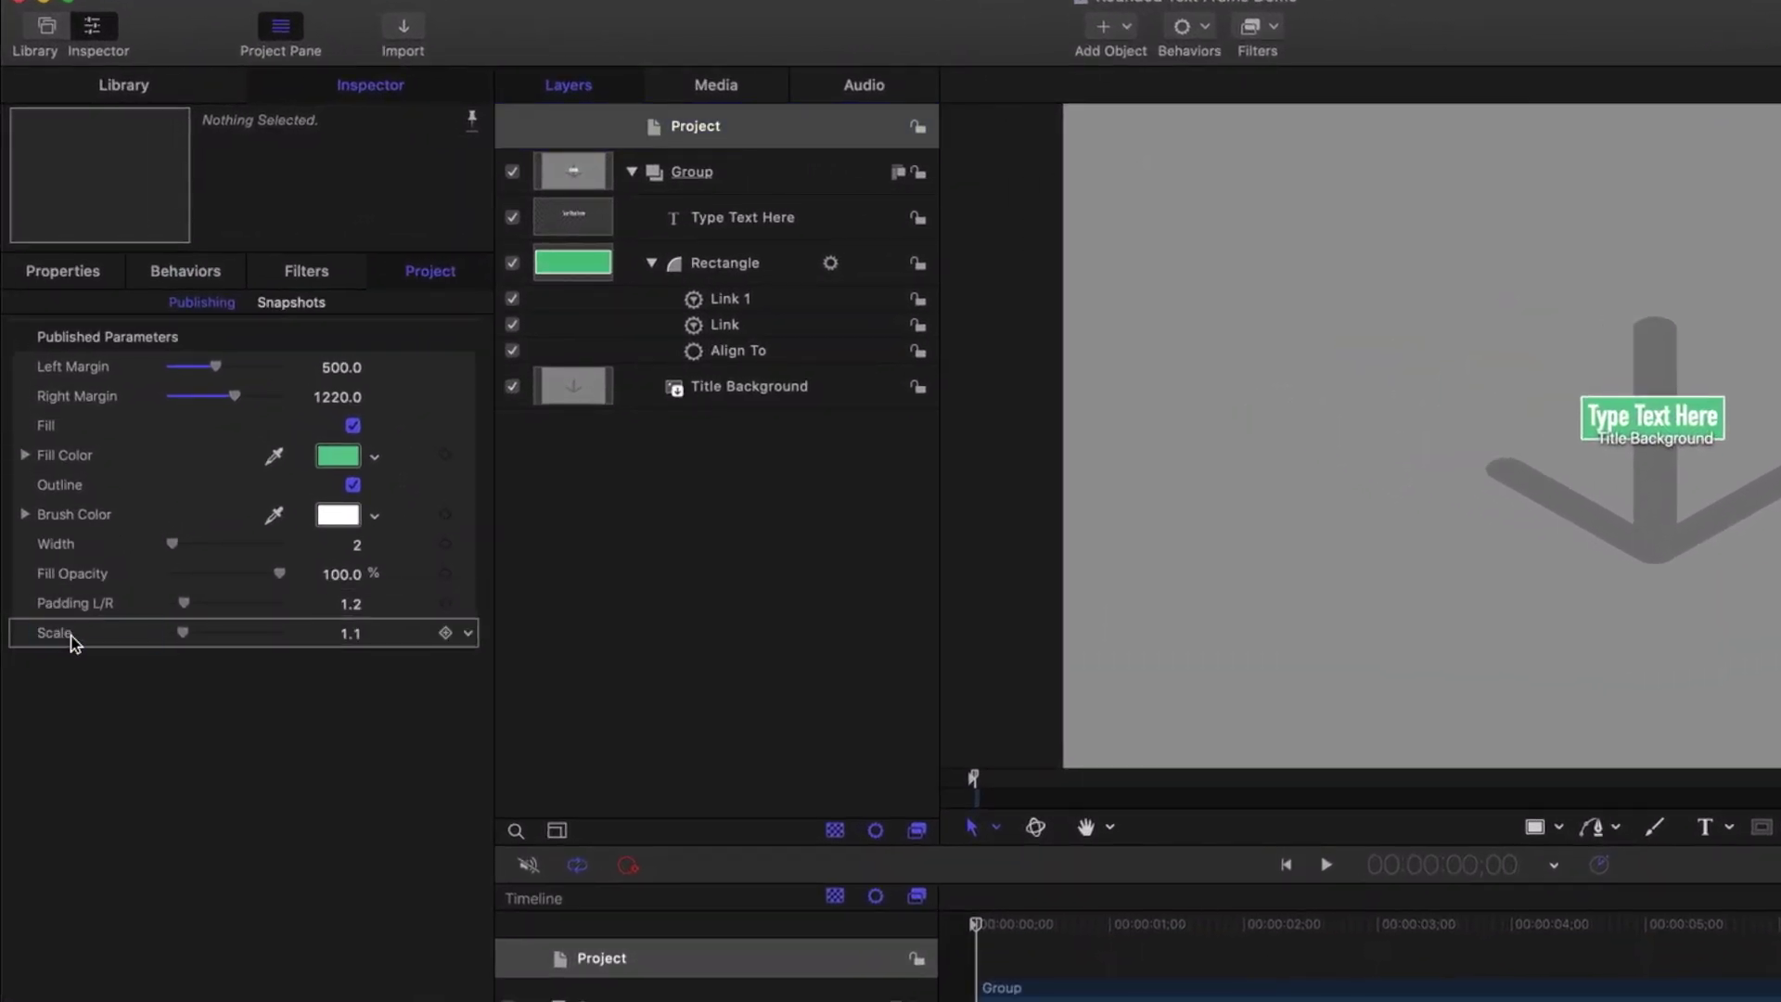
double_click(58, 635)
type("Padding L/R")
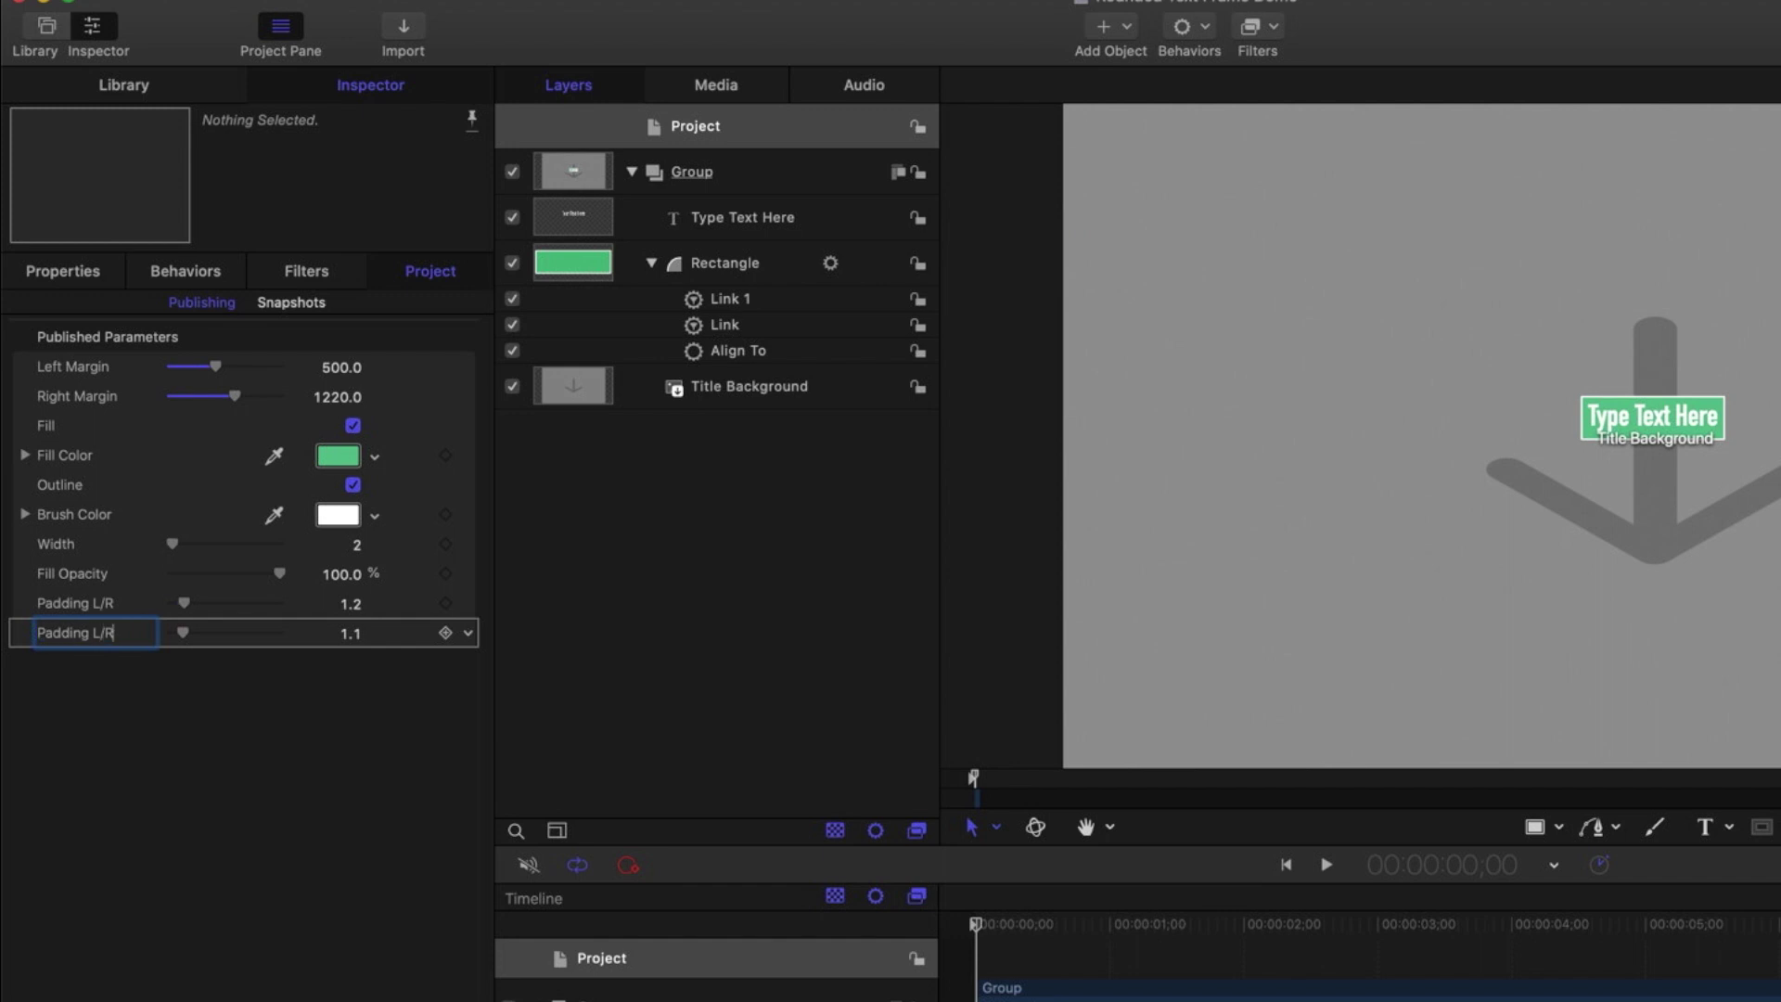
key("Return")
Rename the upper of the two Padding L/R parameters to "Padding T/B" and move it below the other one
double_click(117, 605)
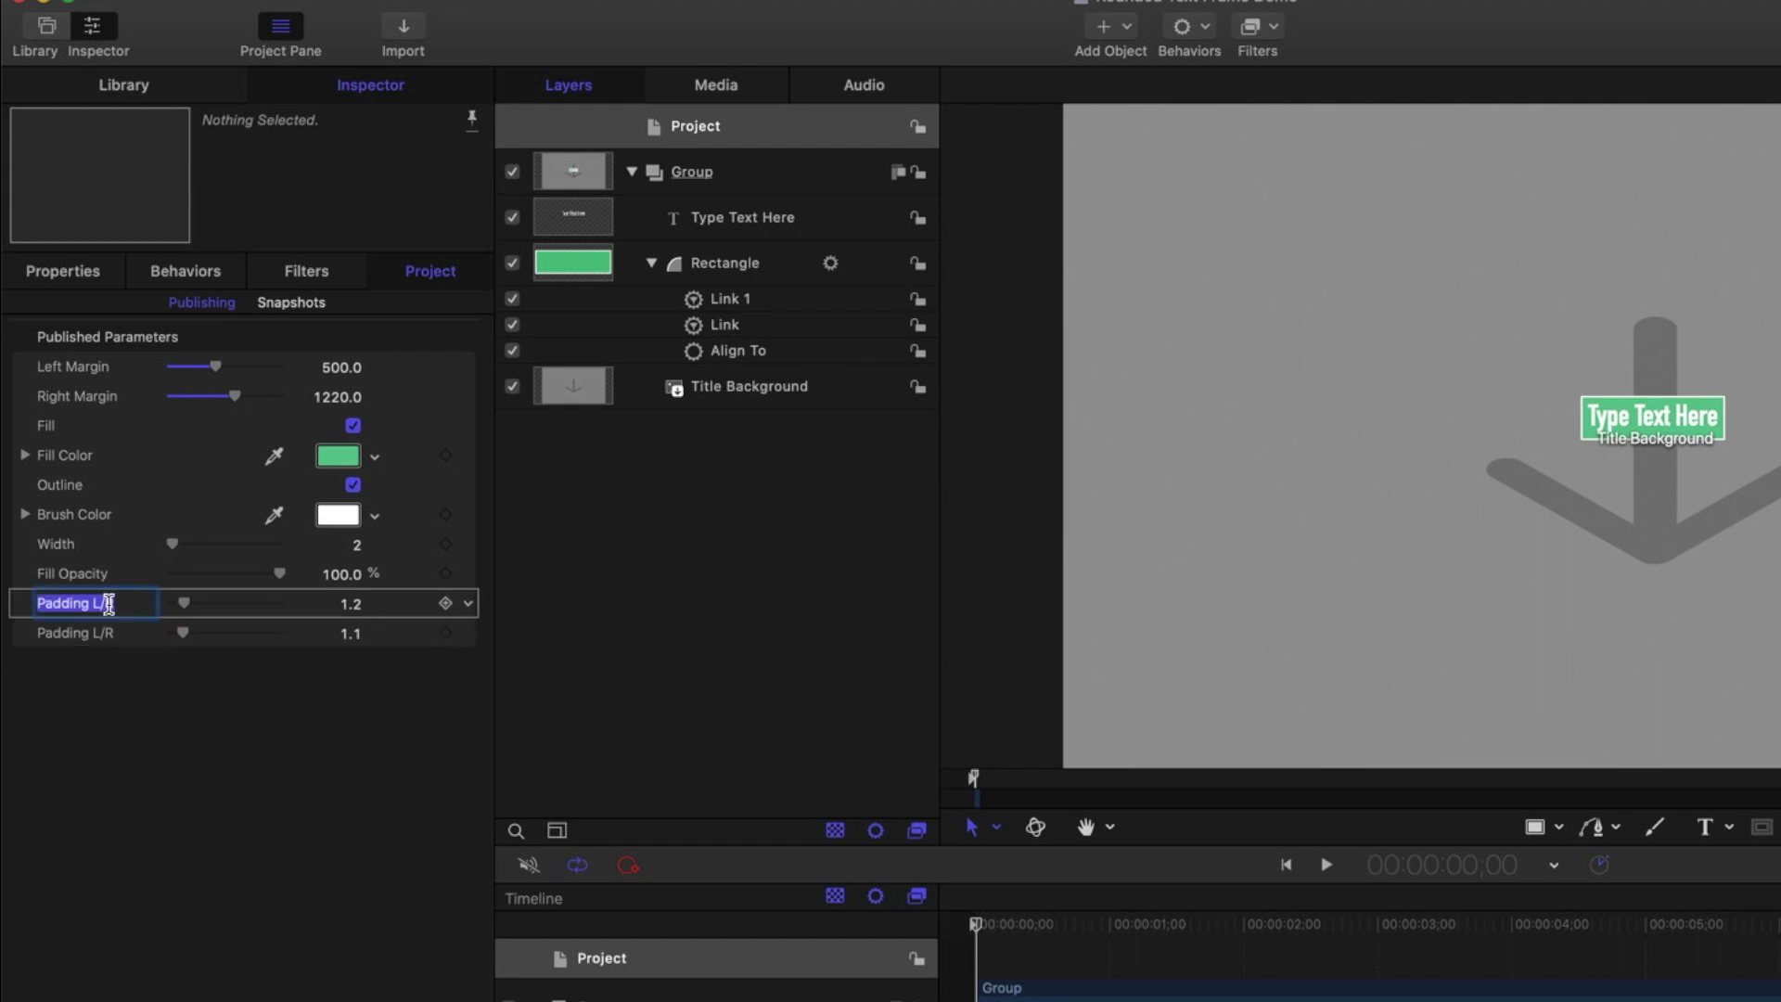
left_click(125, 604)
key("BackSpace")
key("BackSpace")
type("T/B")
key("Return")
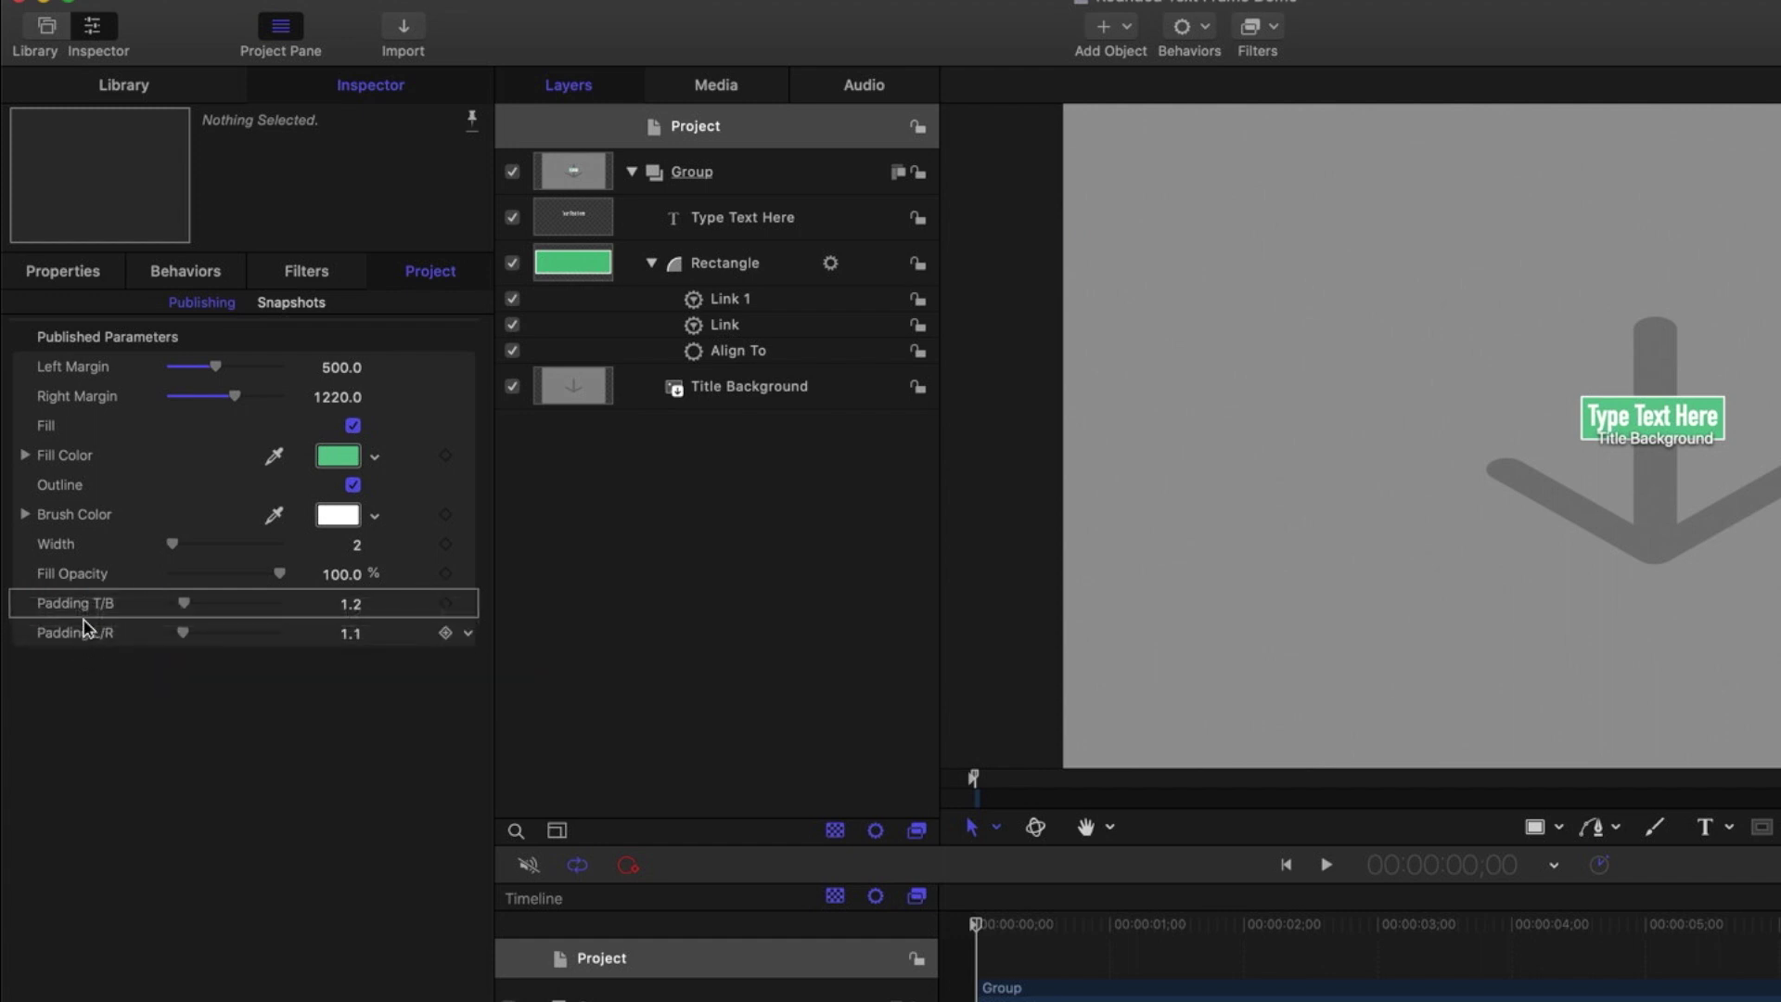
left_click_drag(84, 627, 79, 644)
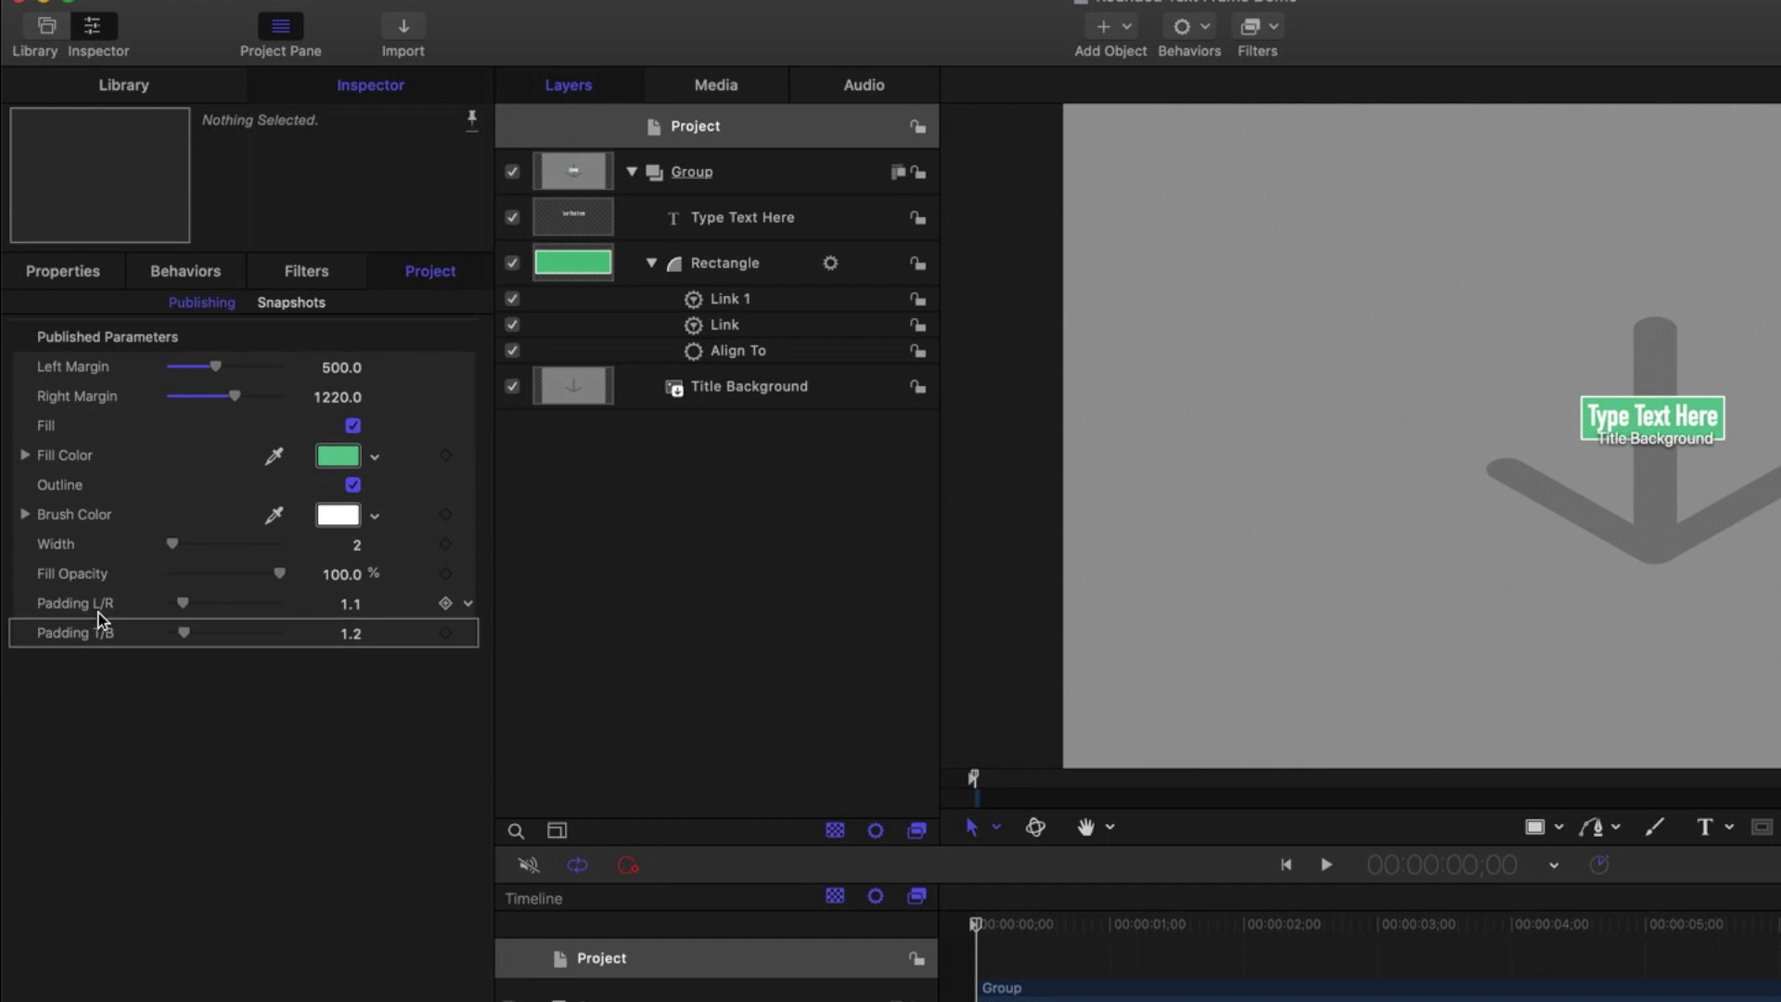
Switch to Final Cut Pro and replace the timeline title with a new Rounded Text Frame Demo title holding the "Nulla cursus leo" paragraph
key("super+Tab")
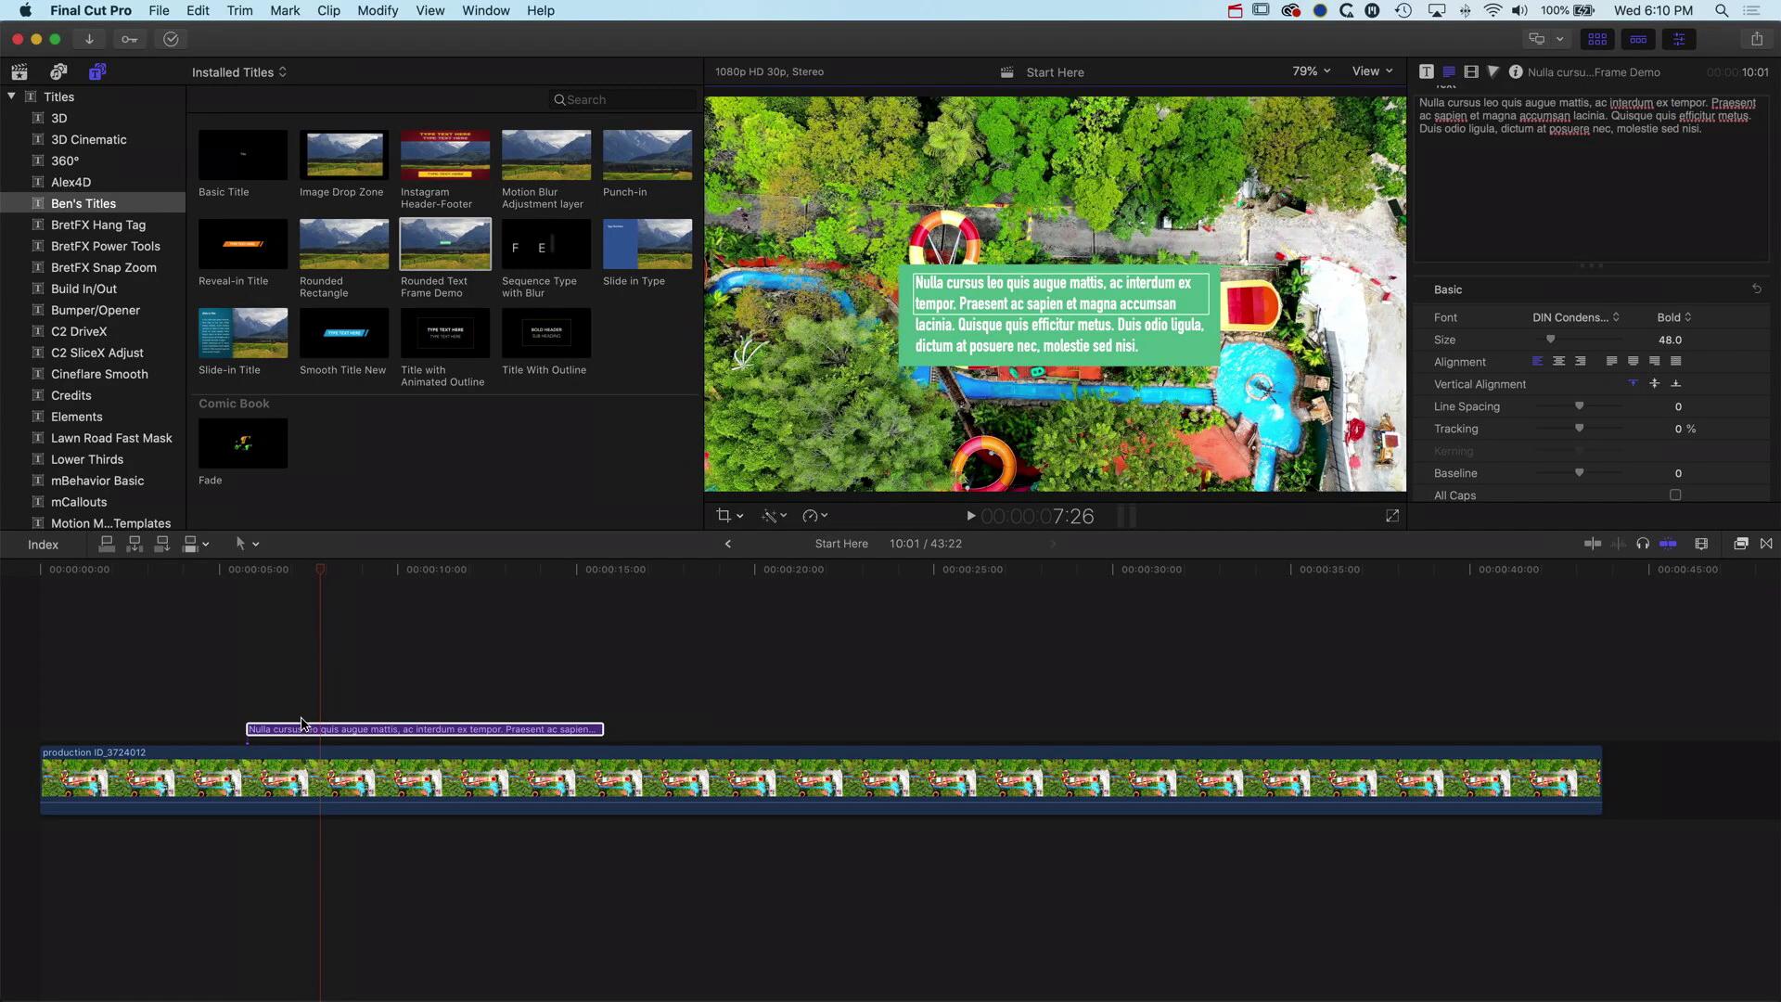
key("Delete")
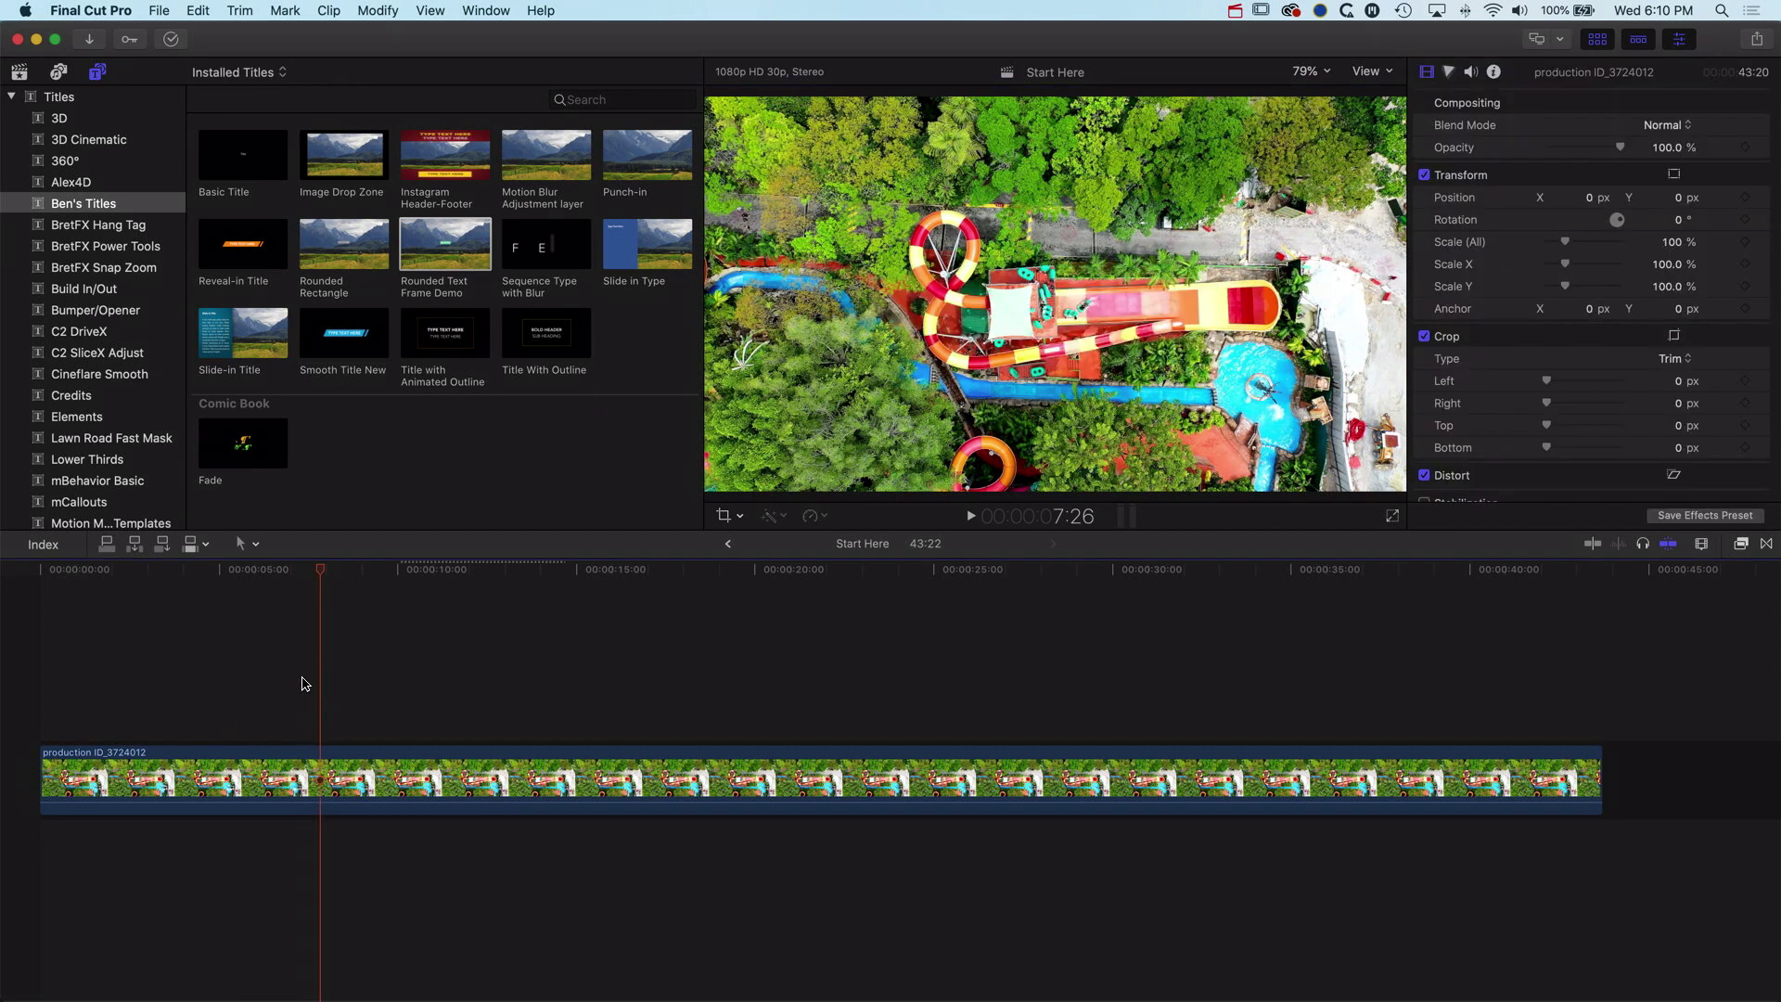
left_click_drag(422, 255, 232, 723)
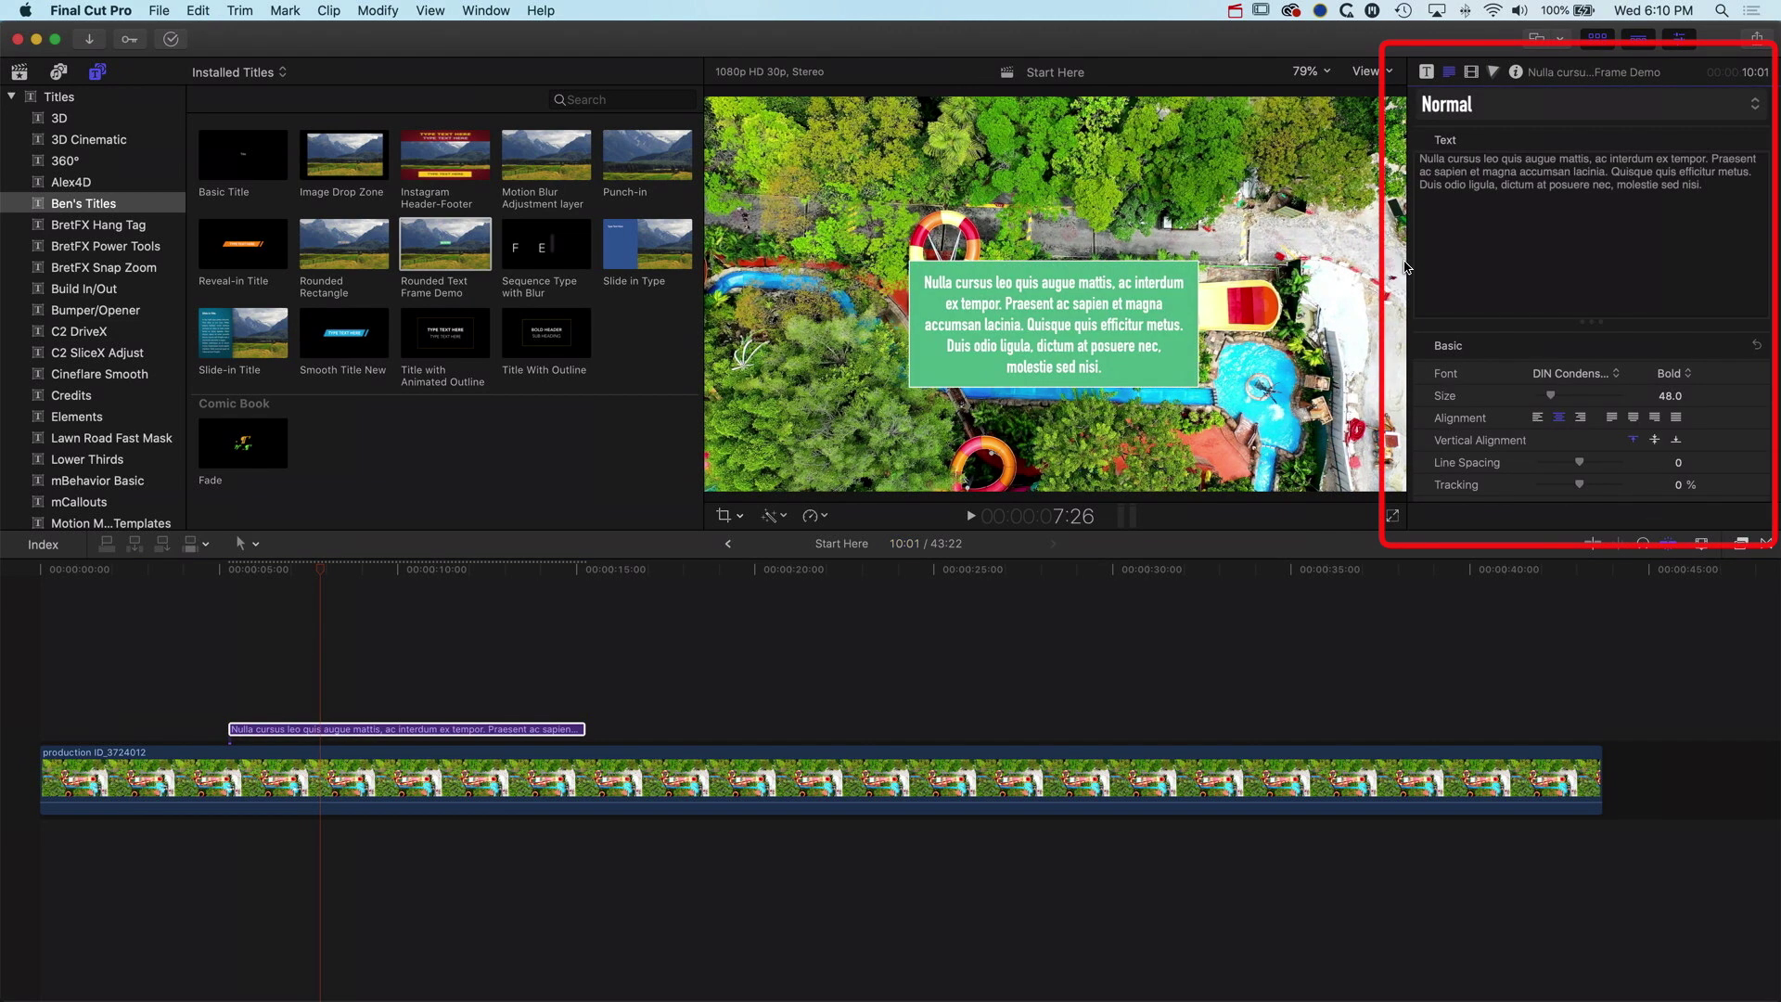
Test the title's published controls with an orange Fill Color, Padding L/R at 1.33 and Padding T/B at 1.71
left_click(1427, 72)
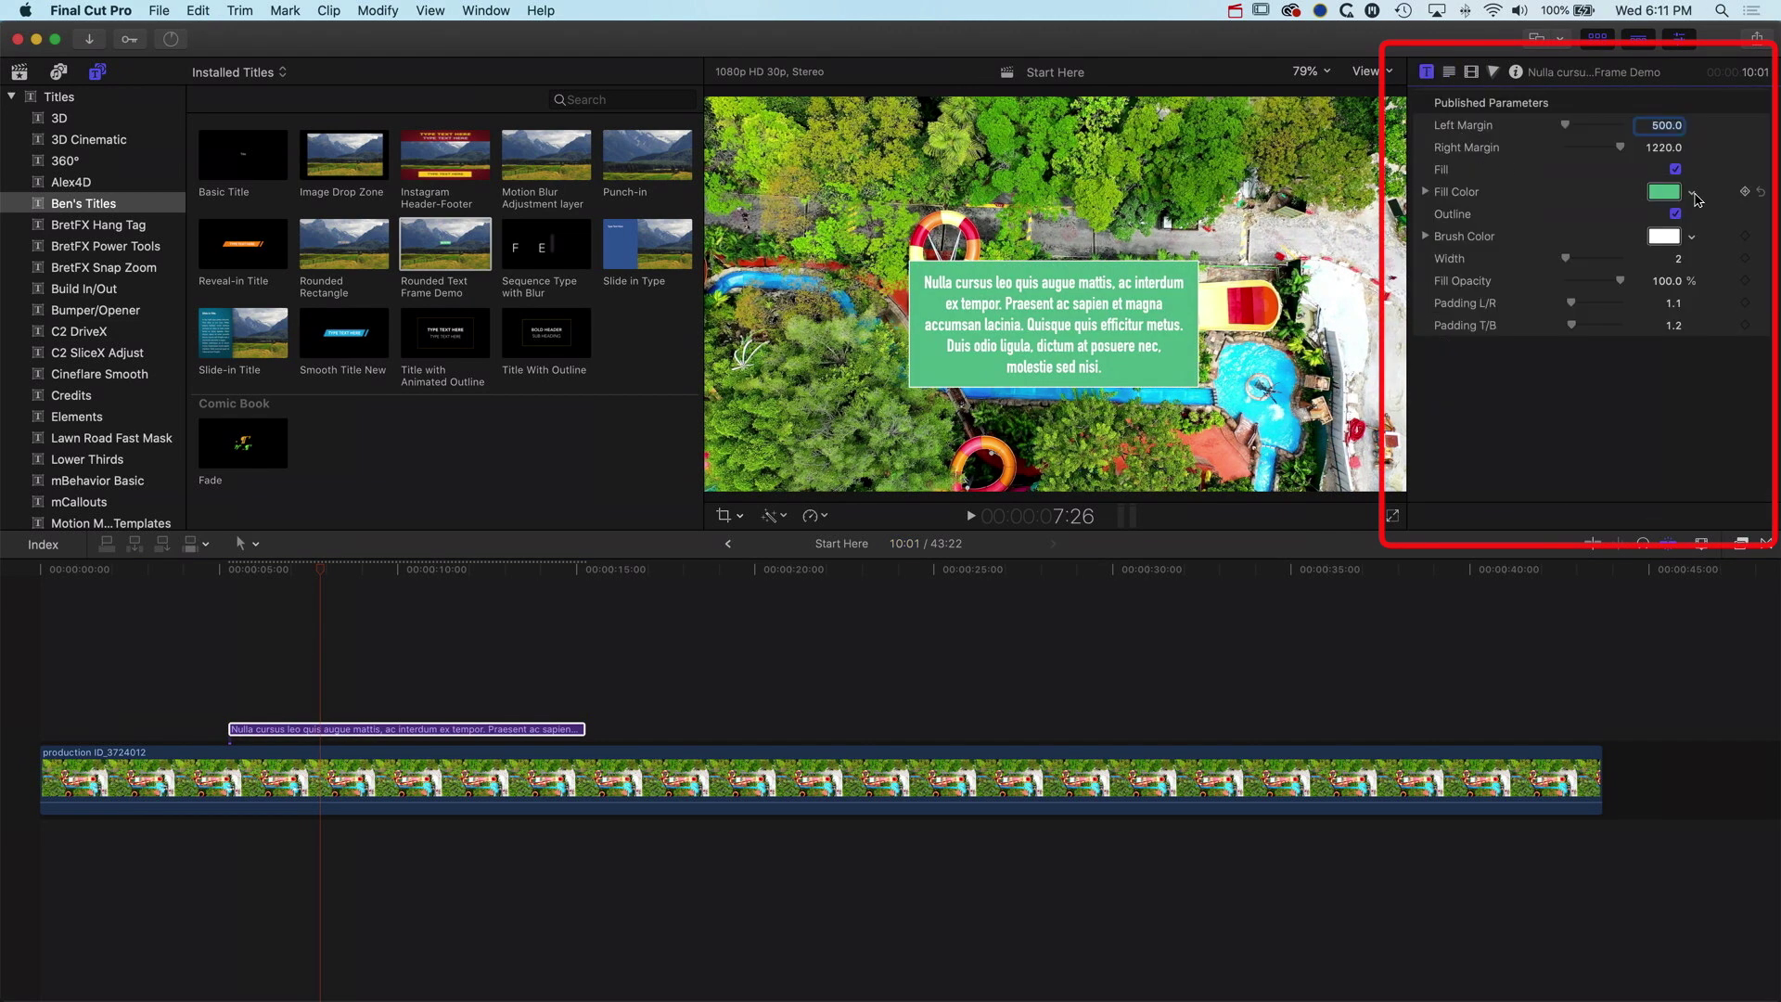
left_click(1666, 193)
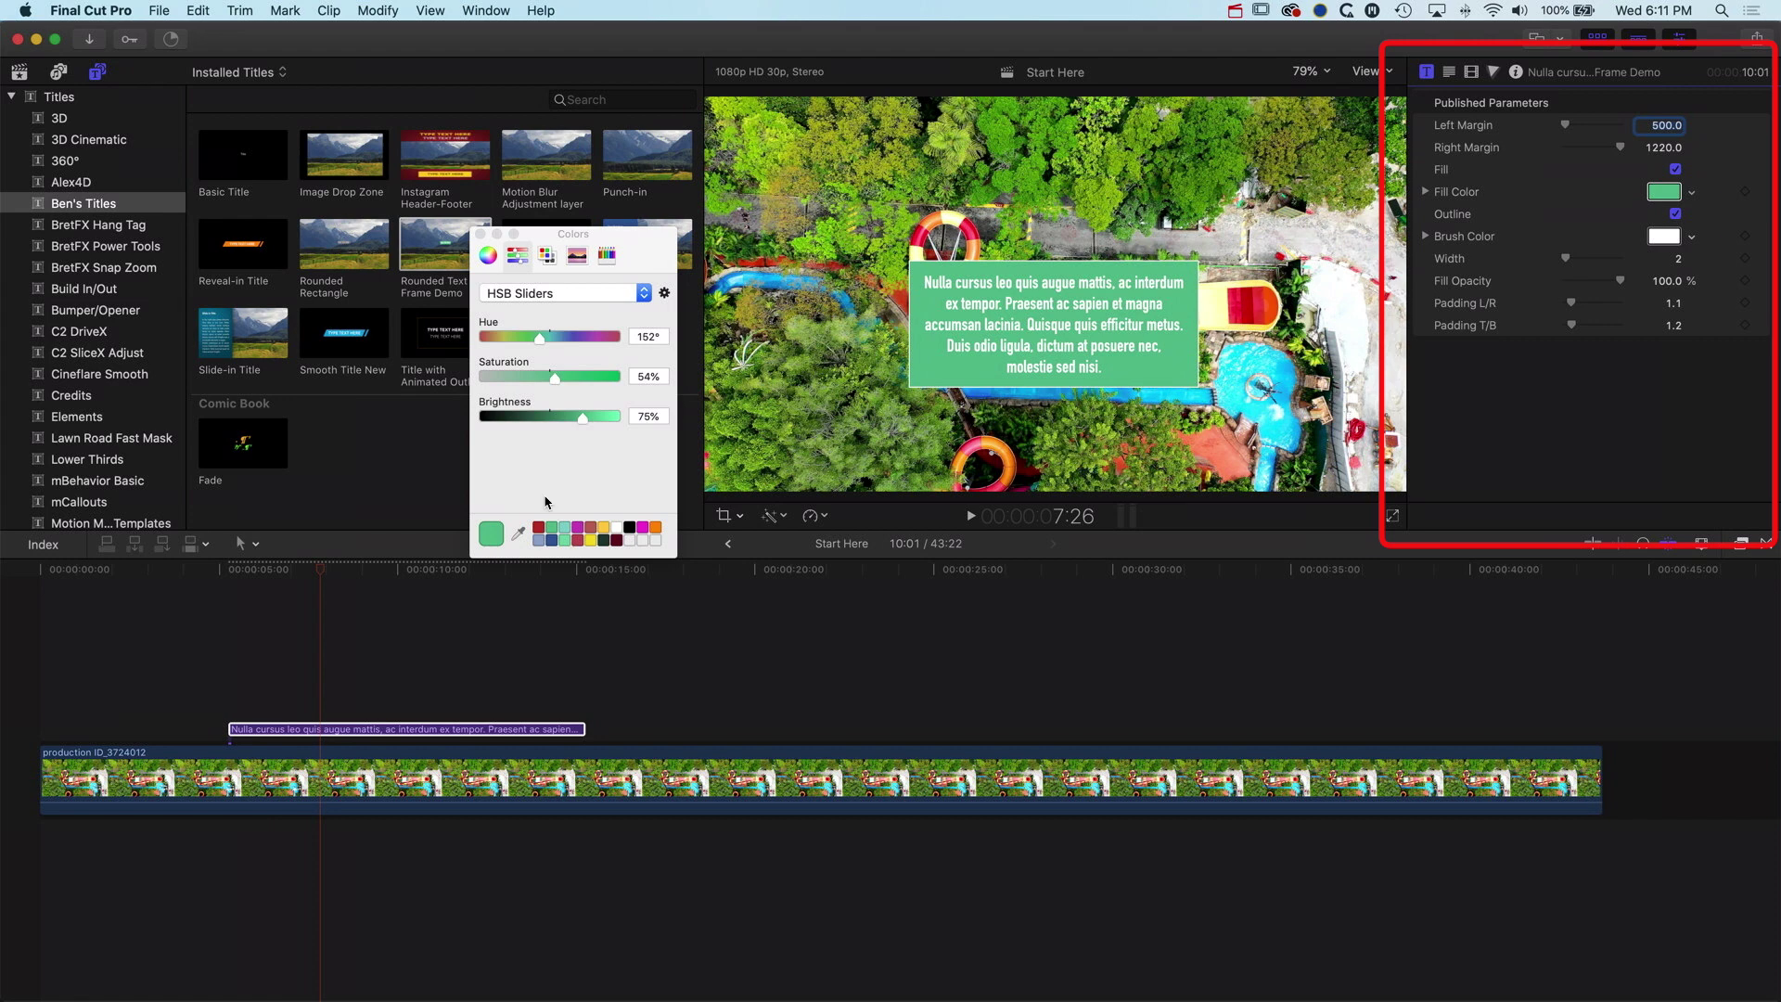
left_click(657, 529)
left_click(480, 234)
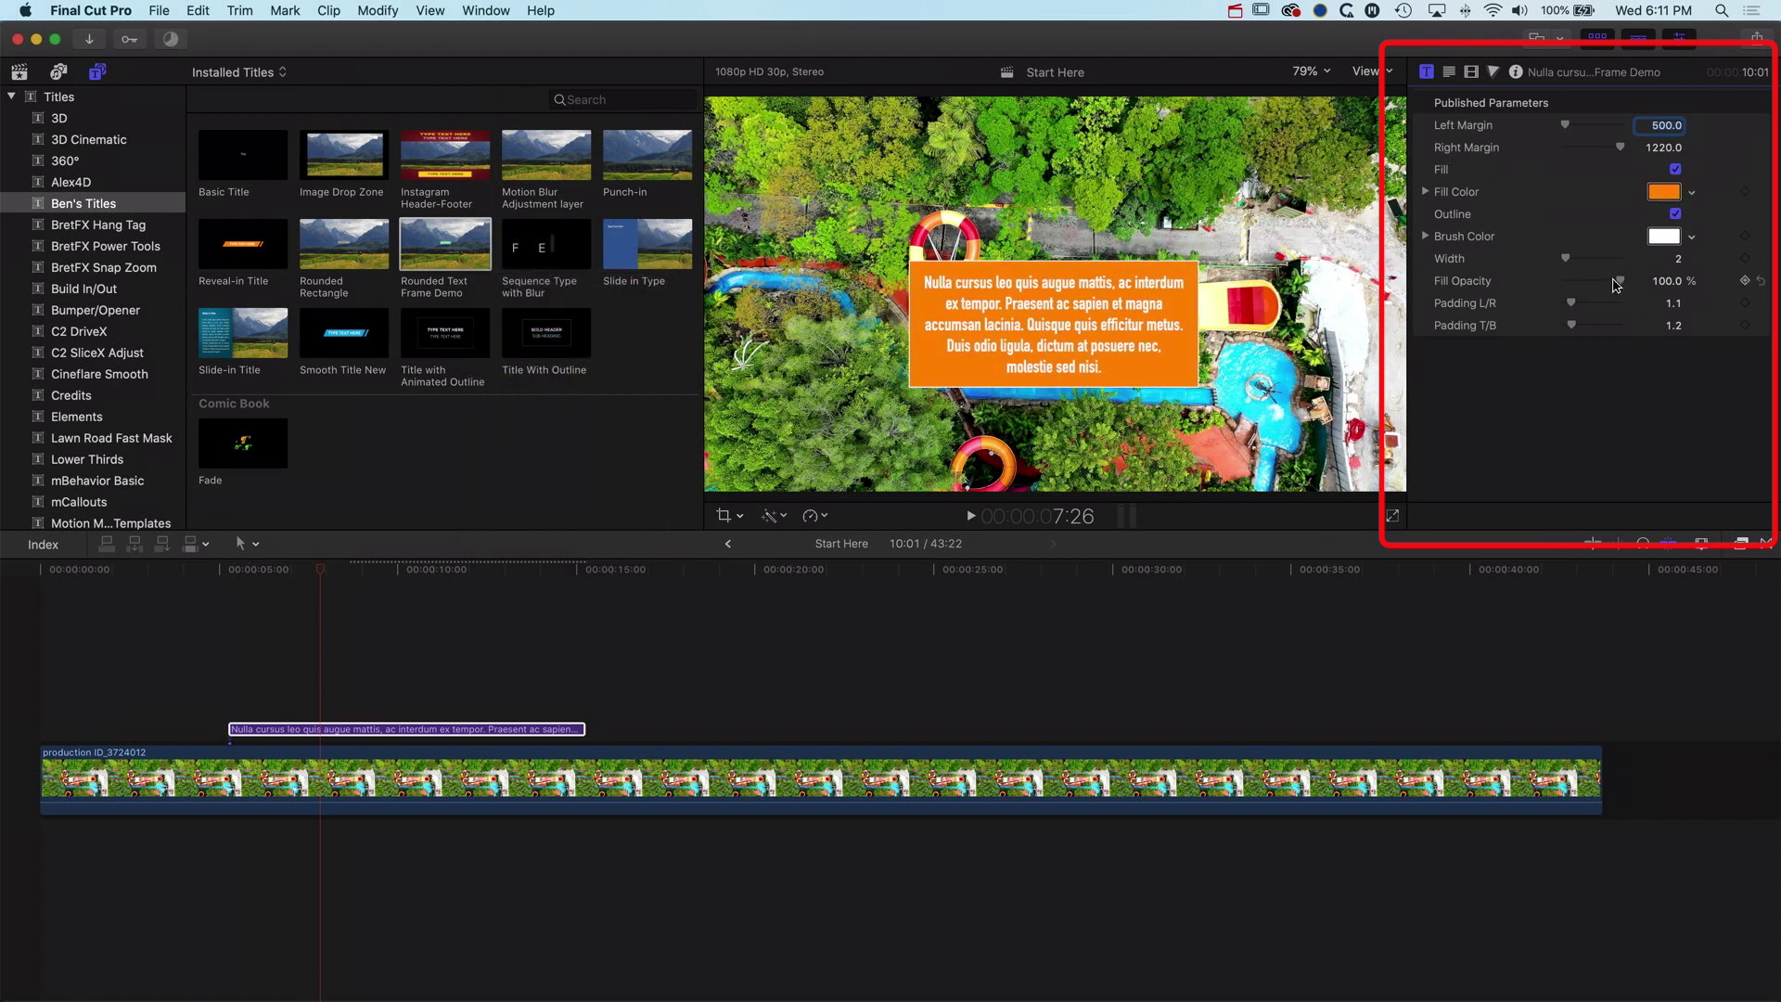
left_click_drag(1620, 280, 1574, 329)
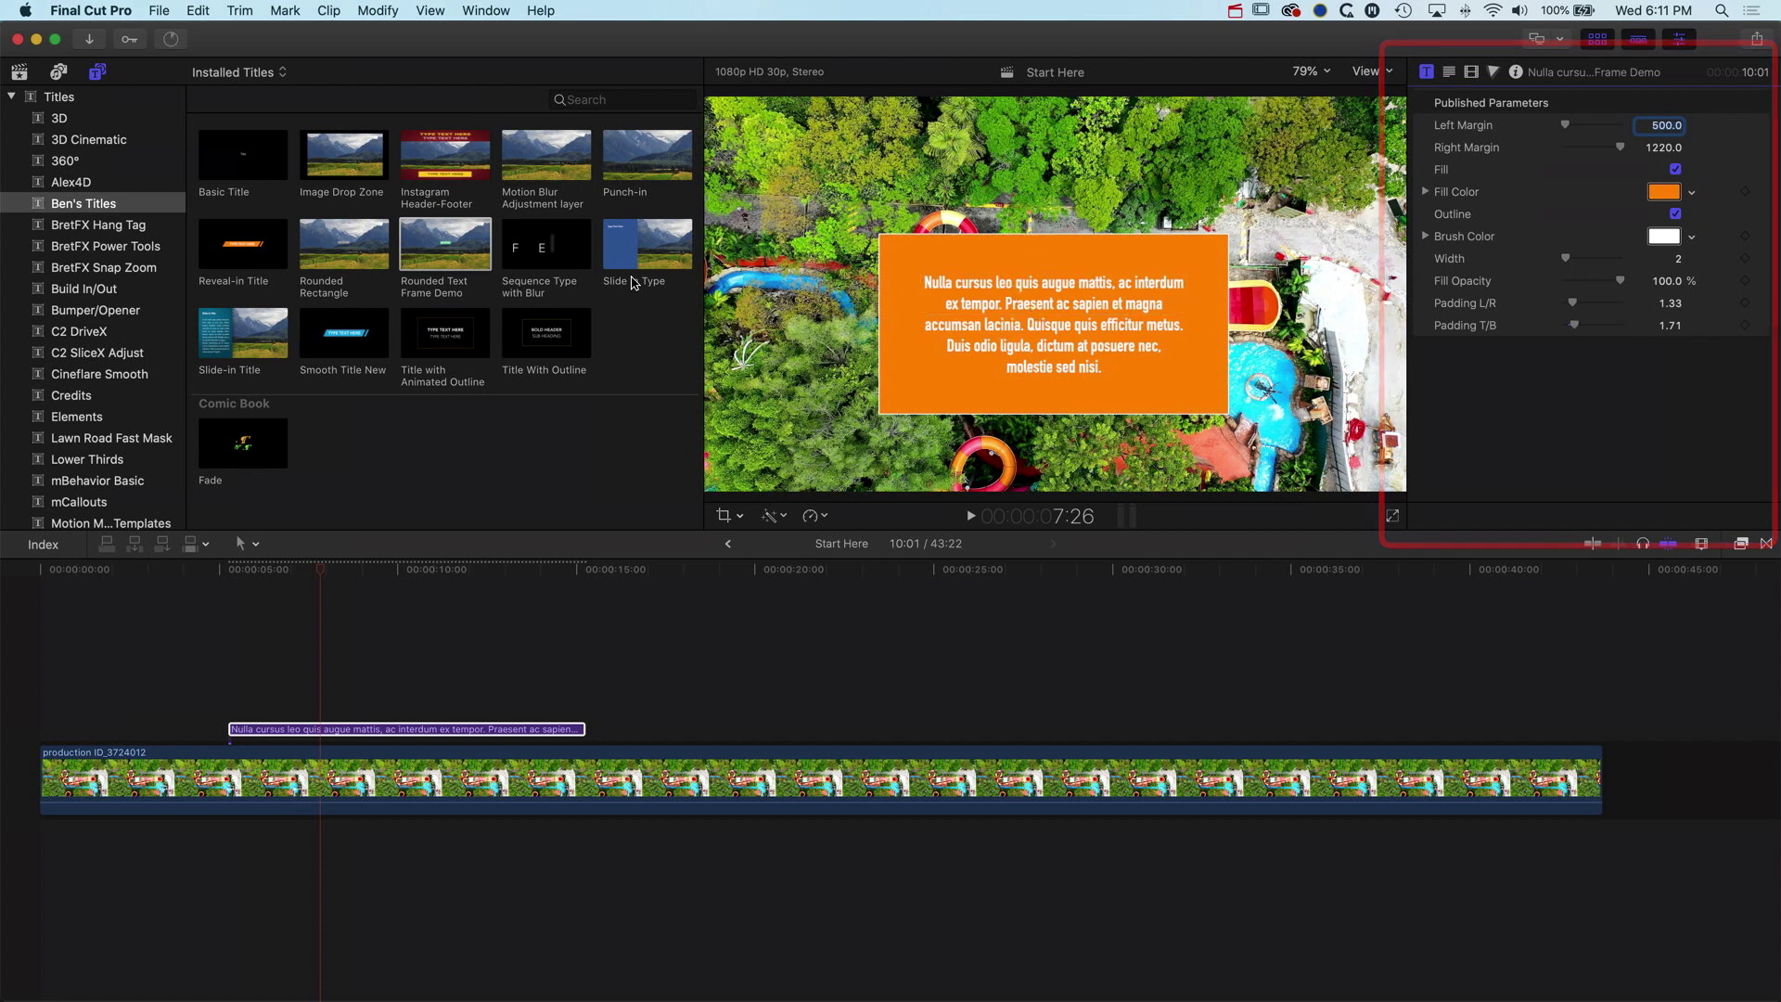
Switch to Motion and move the published Fill Opacity parameter directly below Fill Color
key("super+Tab")
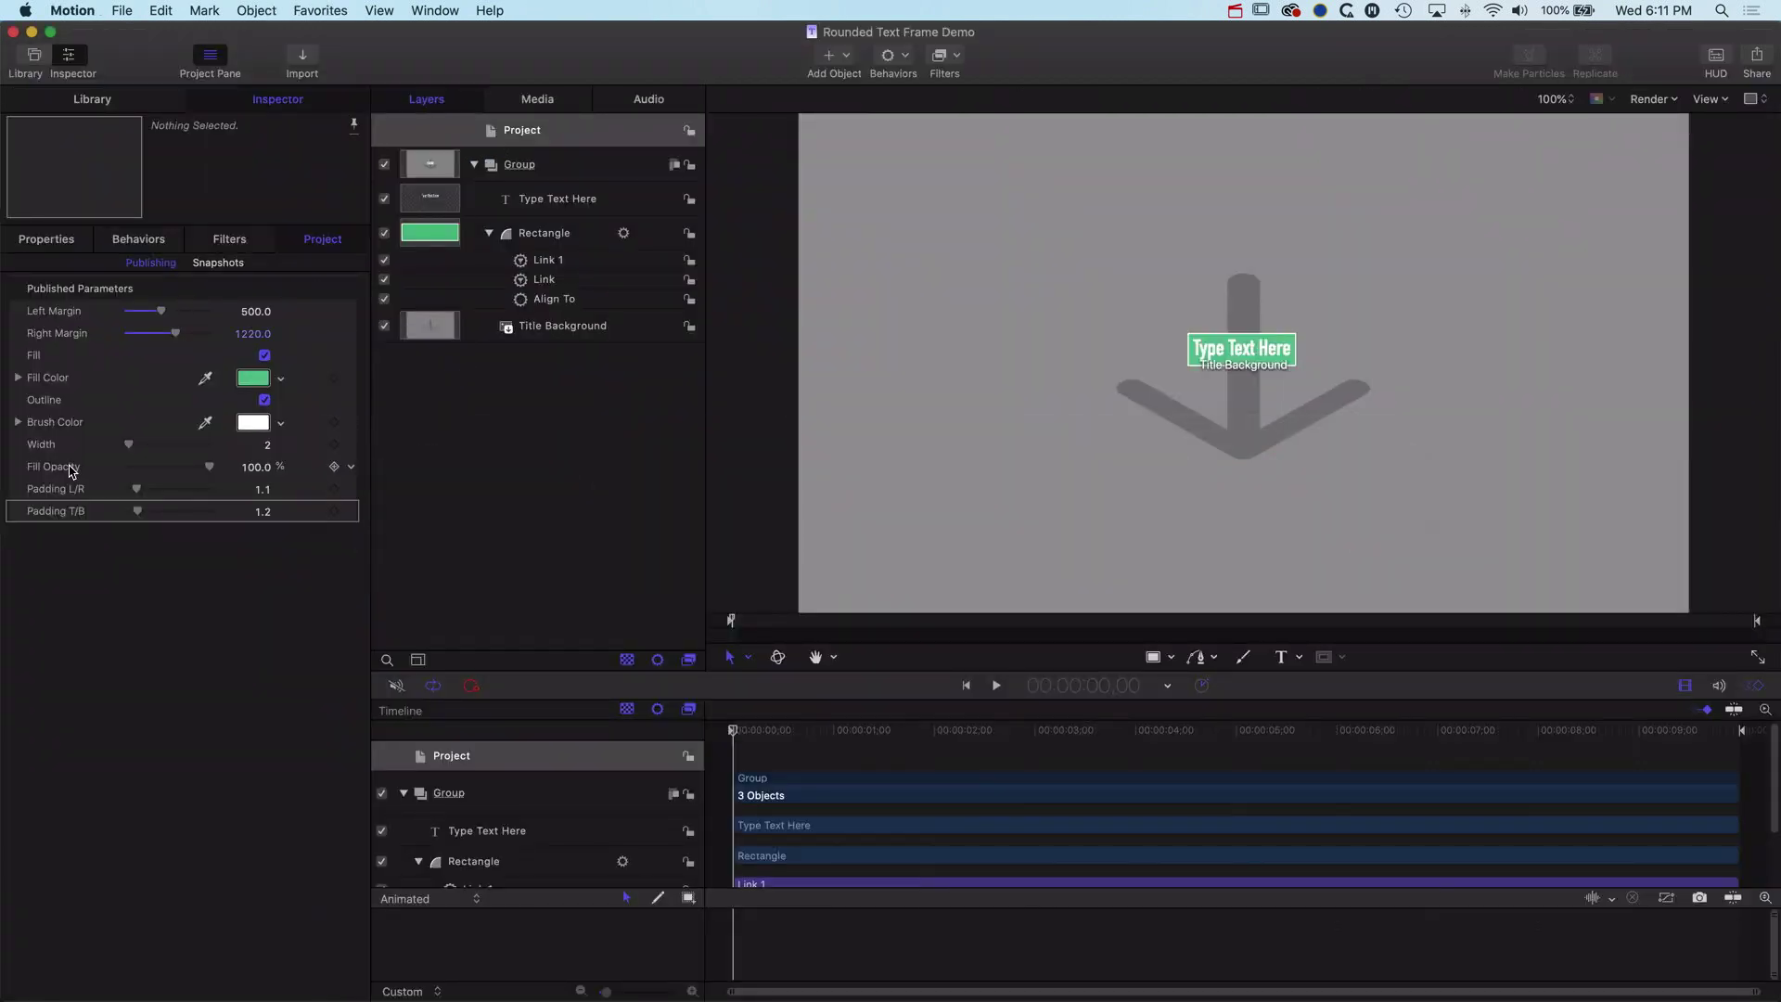
left_click_drag(71, 470, 65, 403)
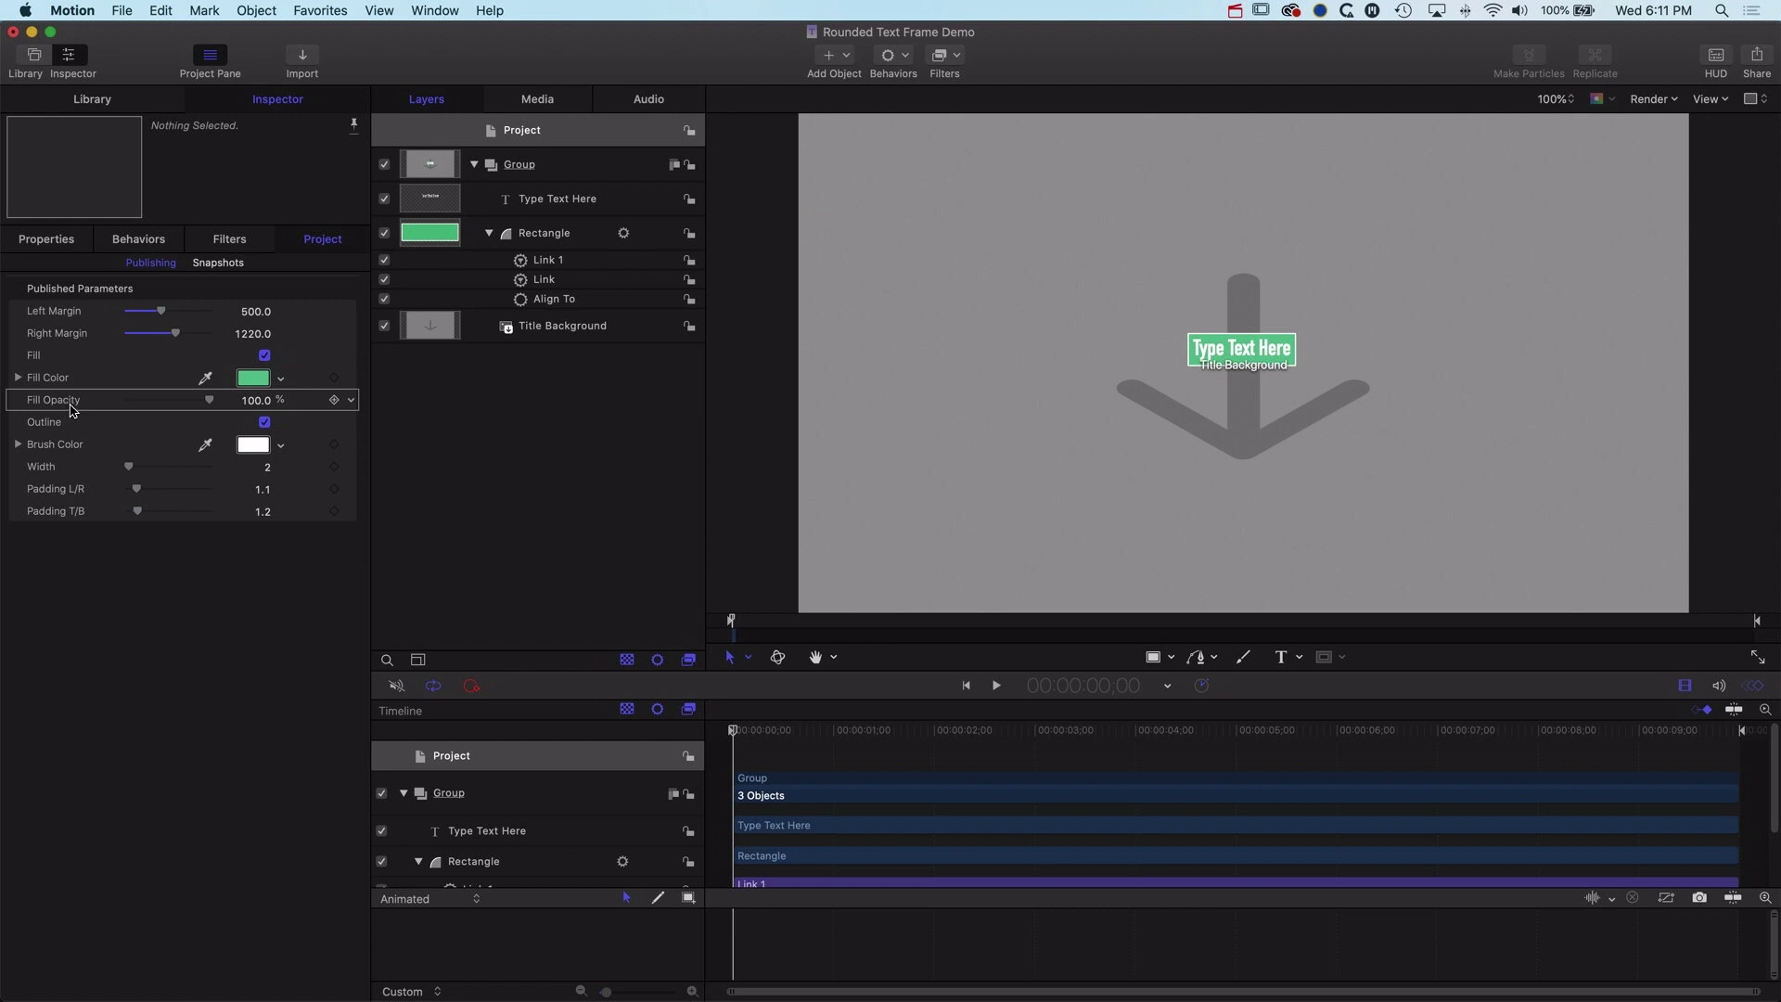
Set the Rectangle's corner Roundness to 6 in its shape geometry
left_click(422, 234)
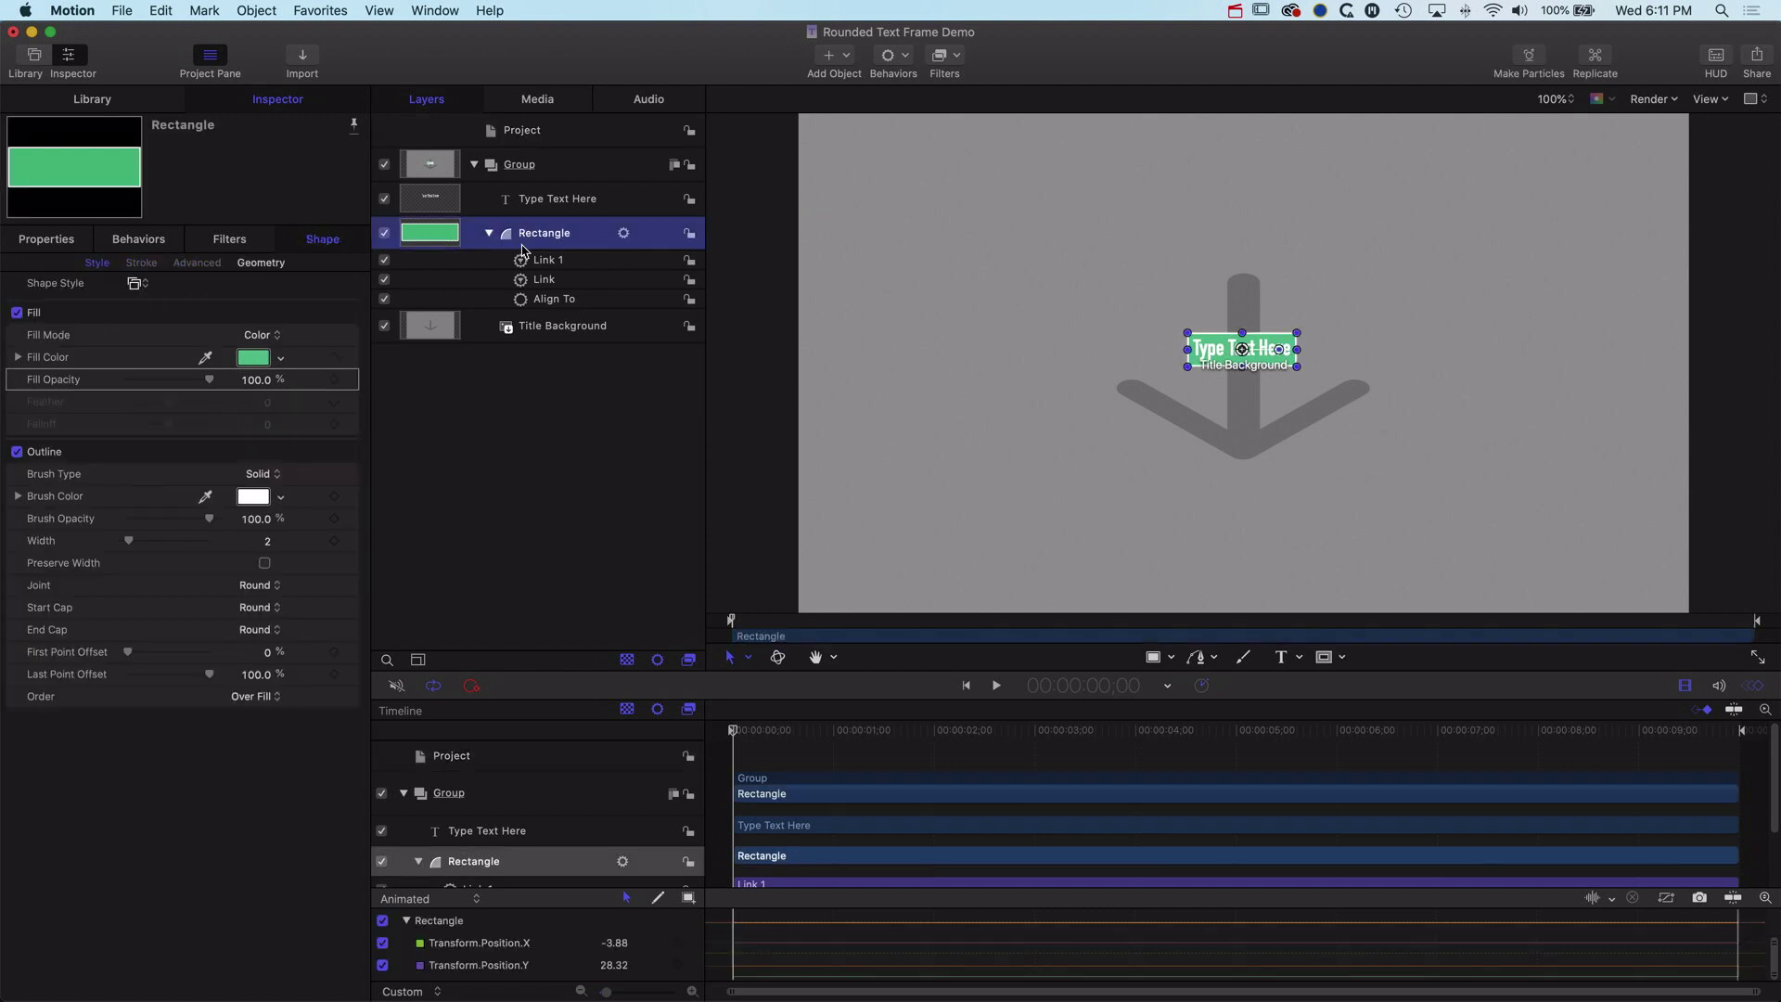
left_click(262, 264)
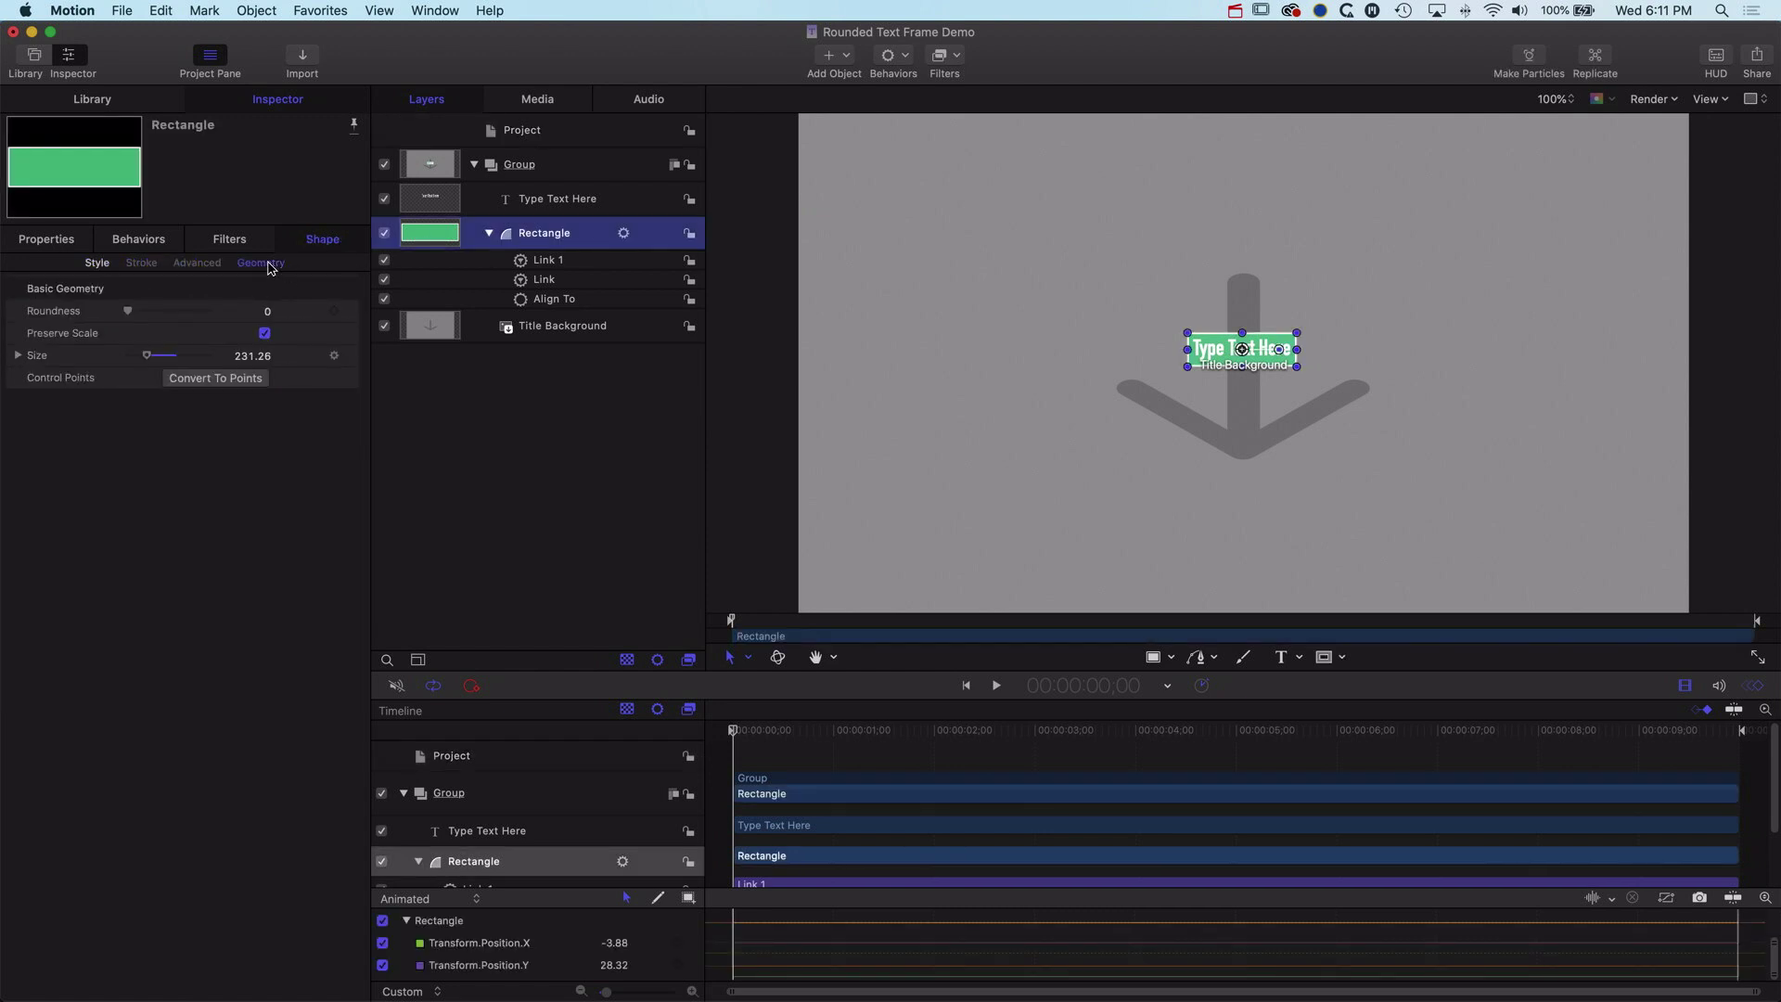
left_click(267, 315)
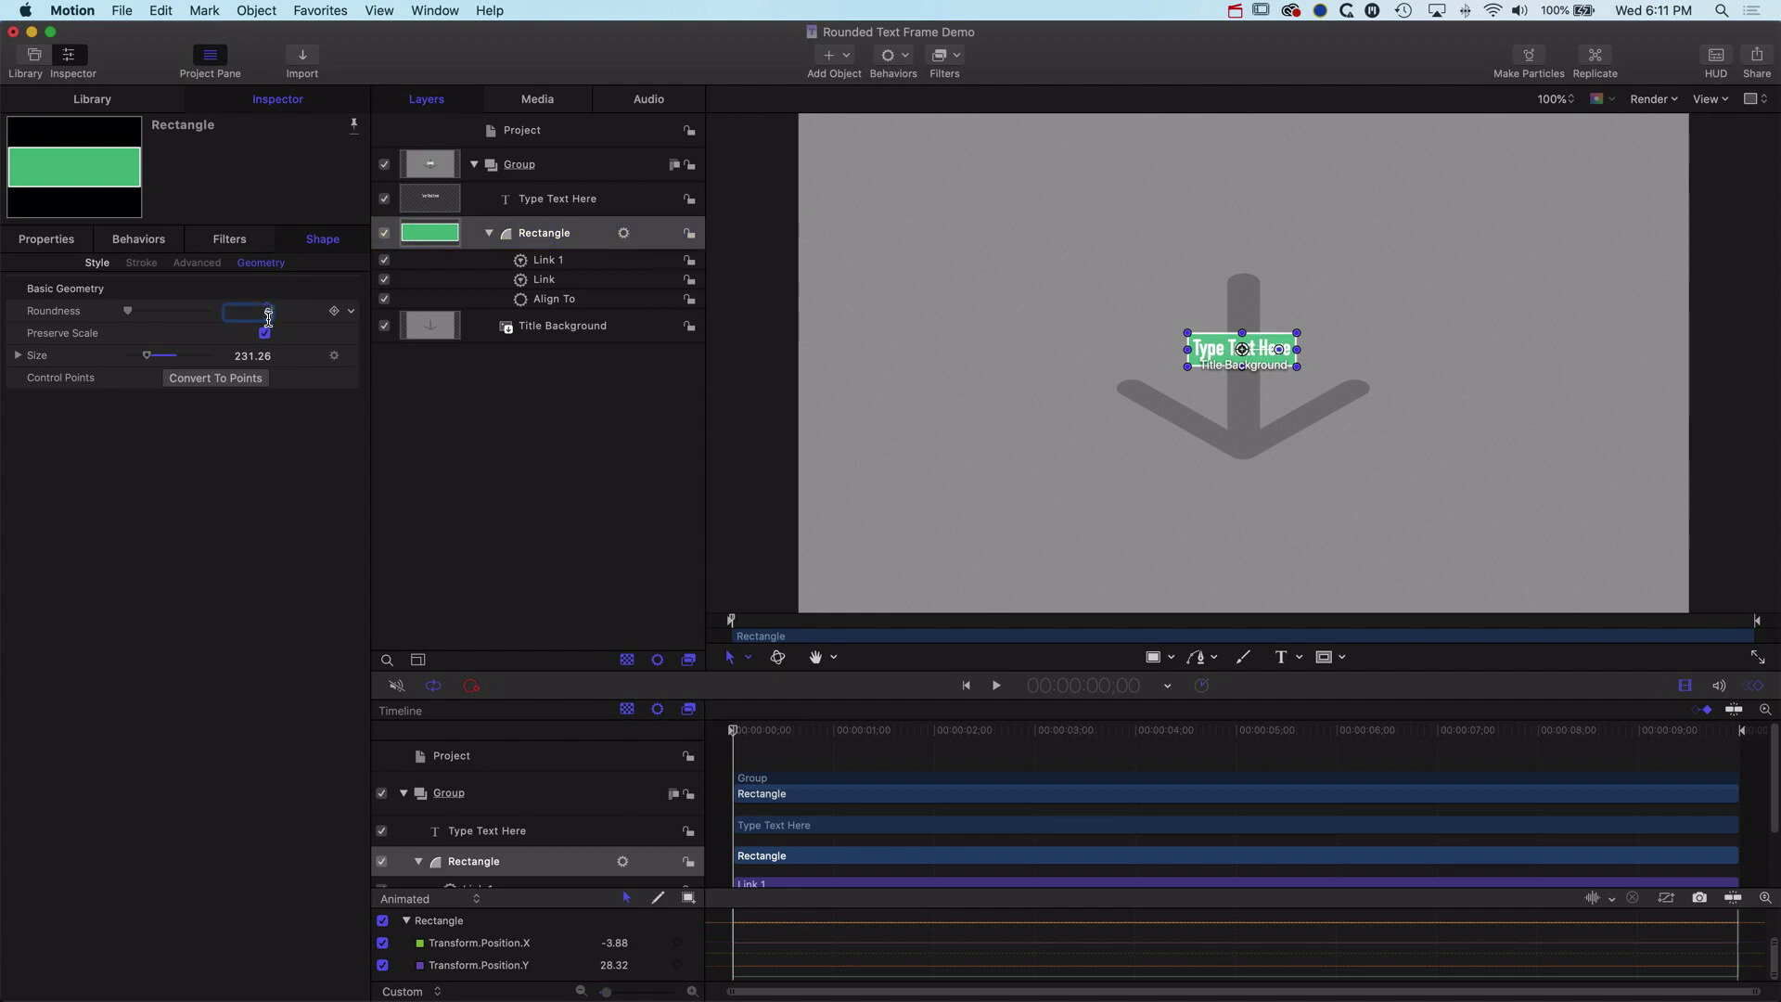
type("6")
key("Tab")
Publish the Rectangle's Roundness parameter and save the project
left_click(352, 312)
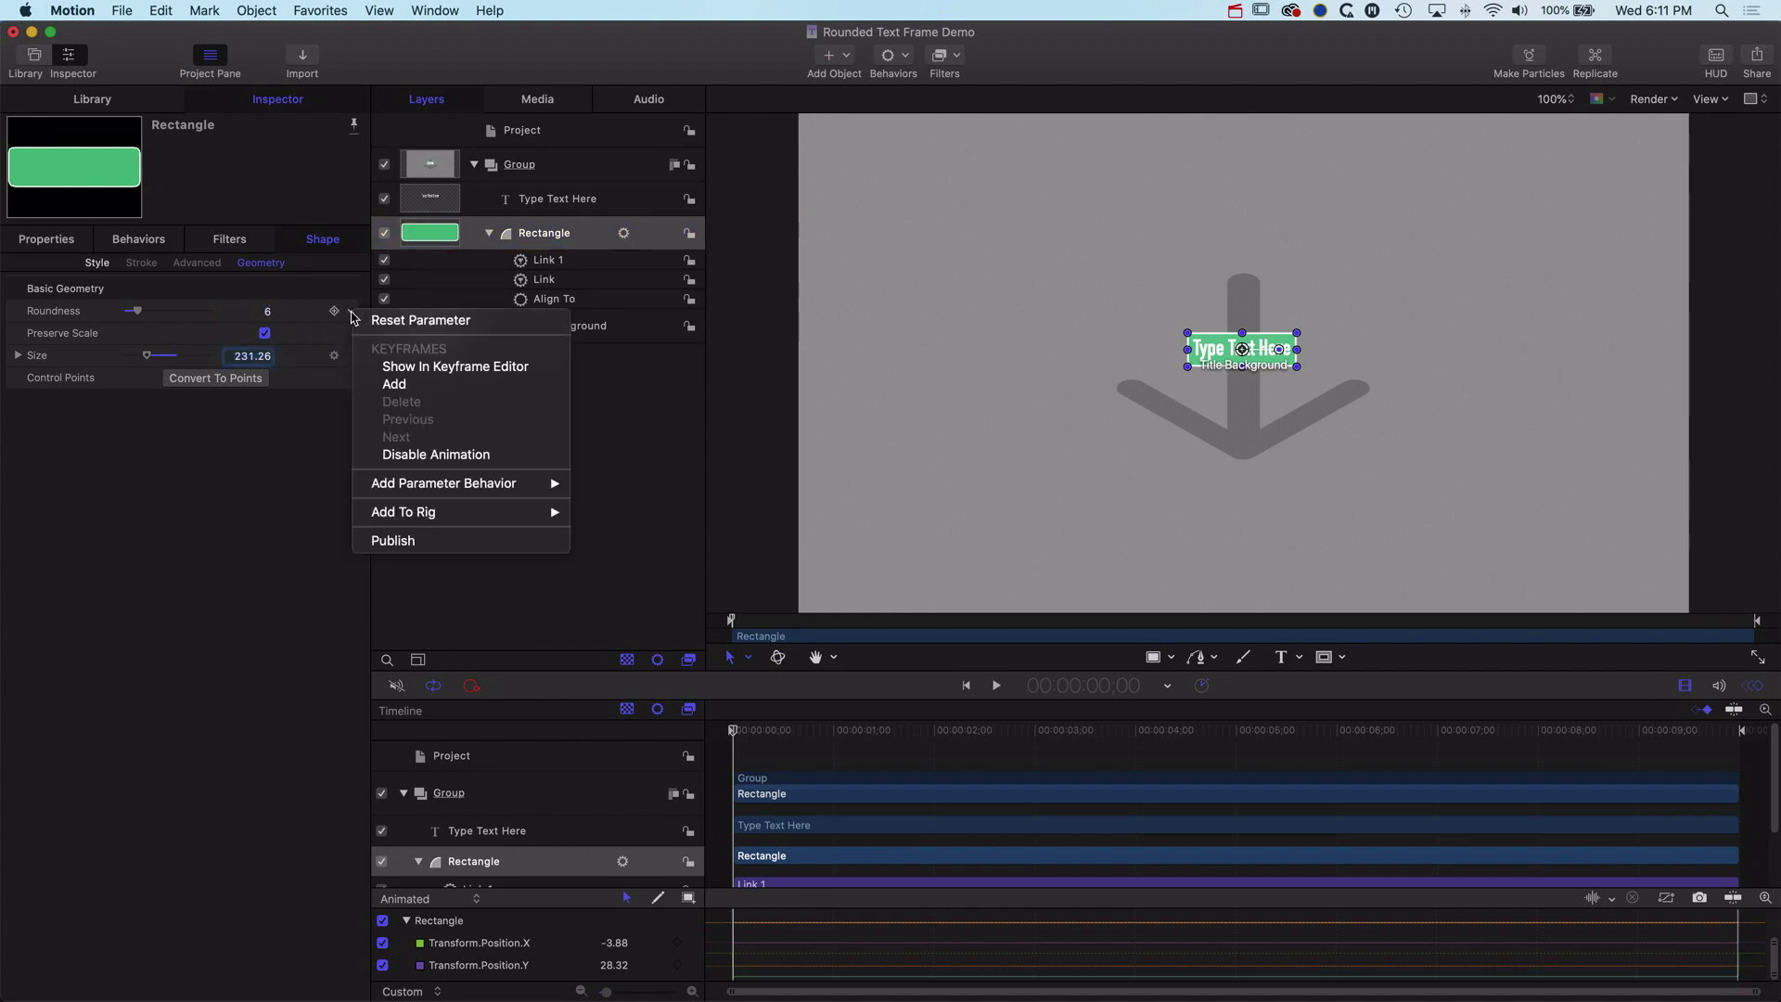
left_click(408, 541)
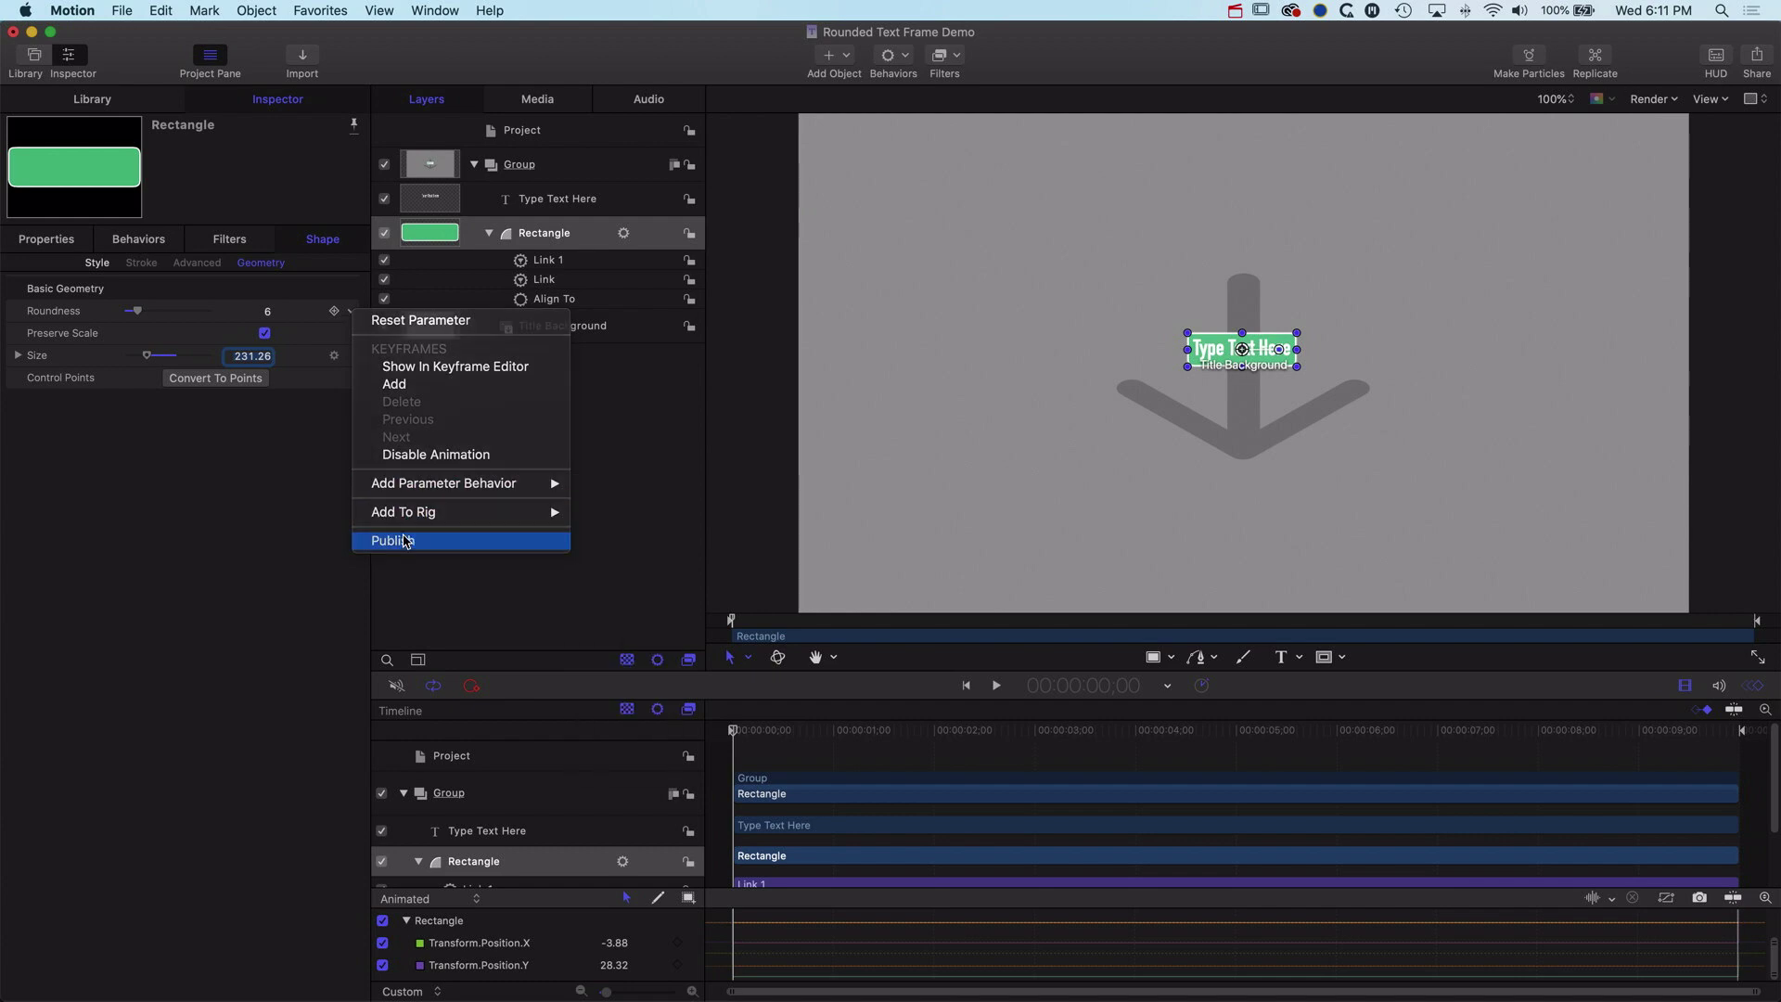
key("super+s")
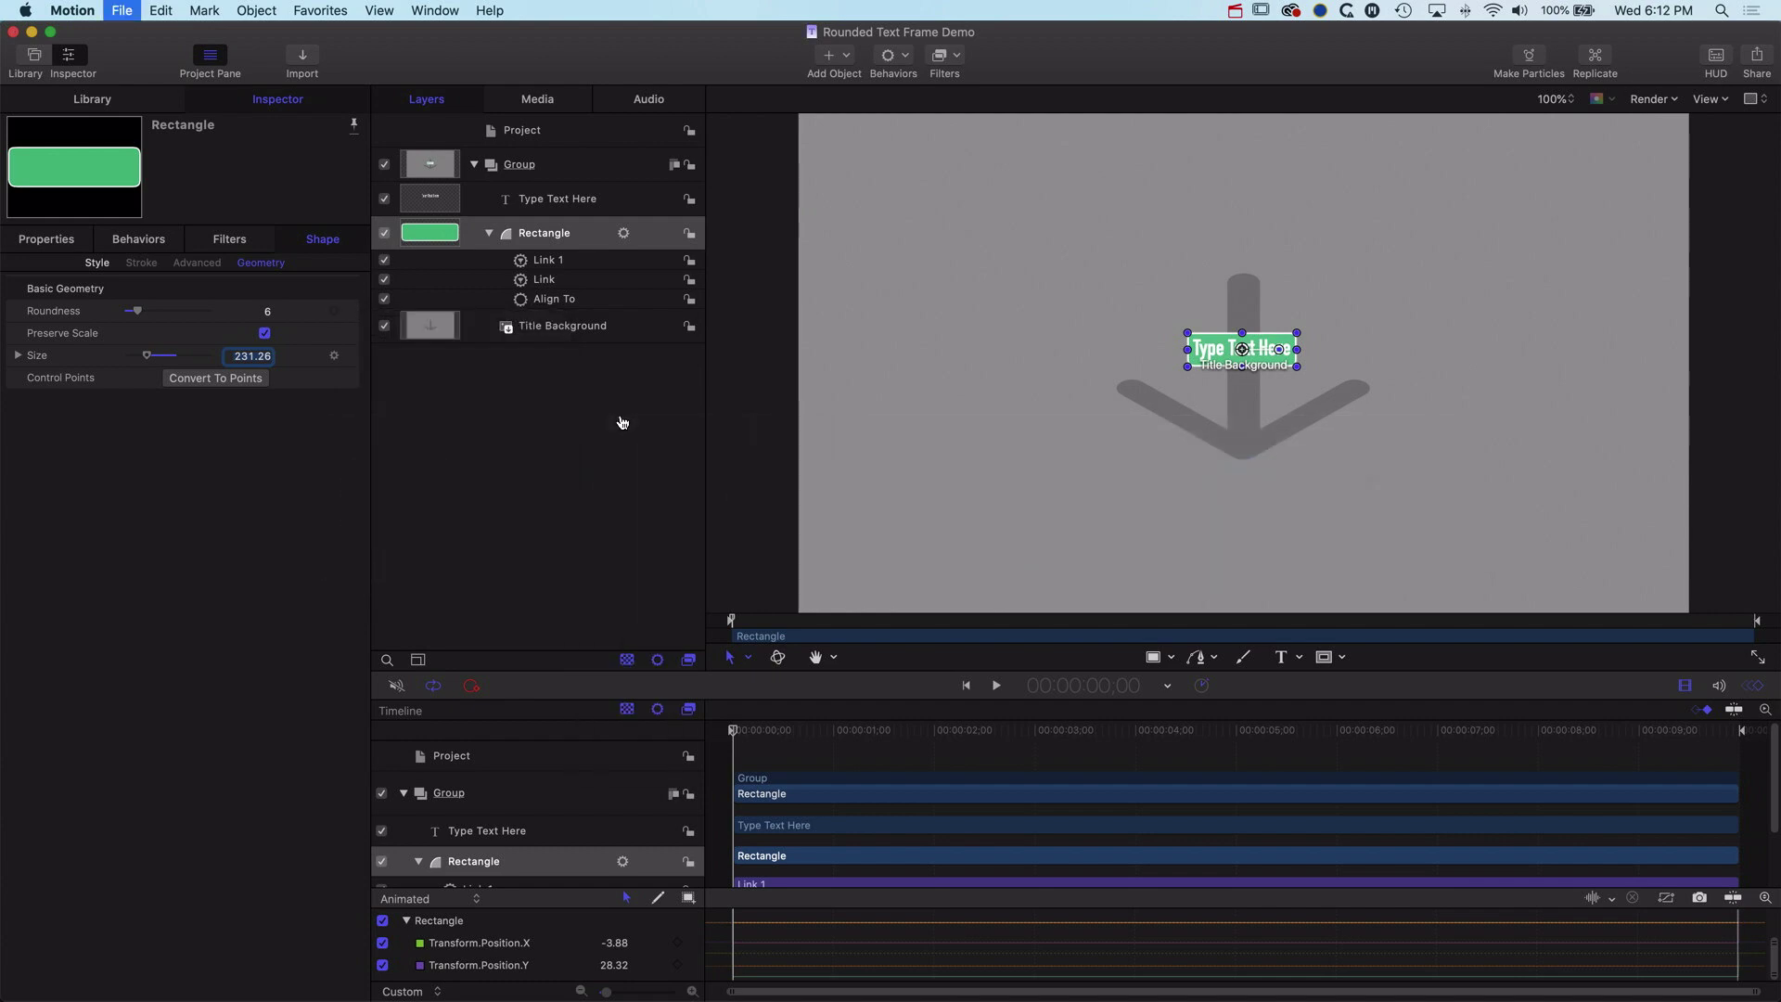
Switch to Final Cut Pro, replace the timeline title with the updated Rounded Text Frame Demo and enter the "Nulla cursus leo quis augue mattis" paragraph
key("super+Tab")
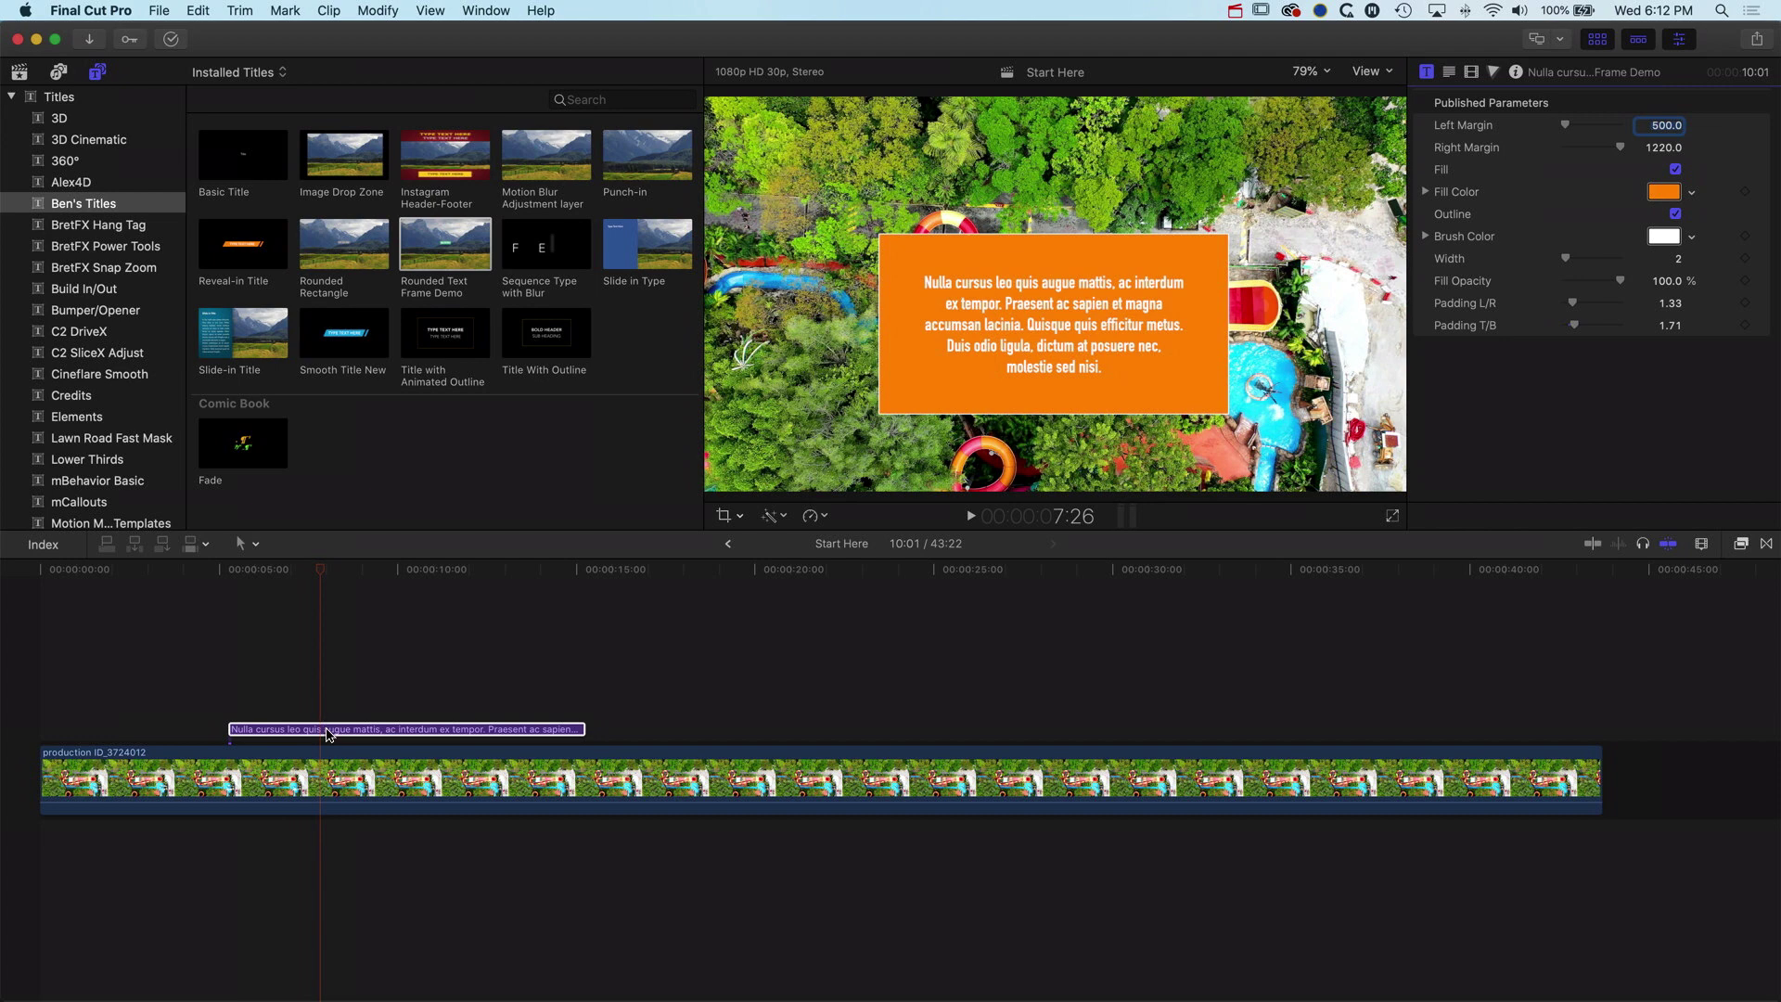
key("super+z")
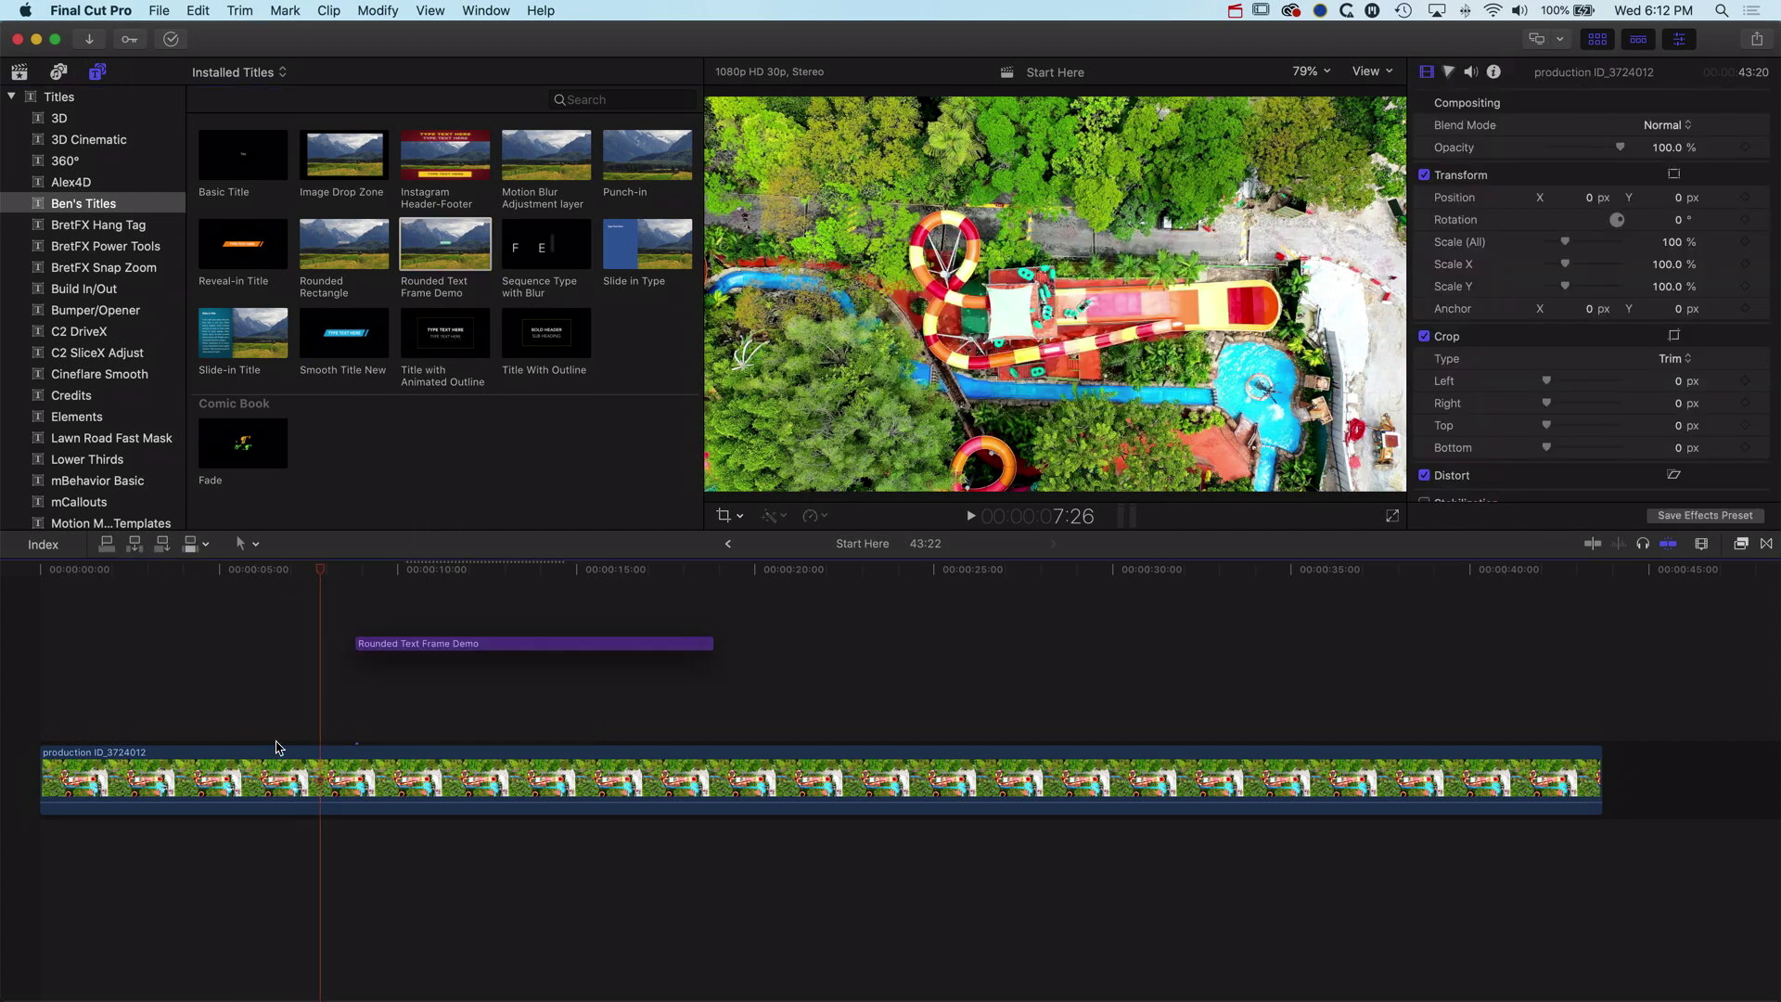
key("super+shift+z")
left_click(291, 570)
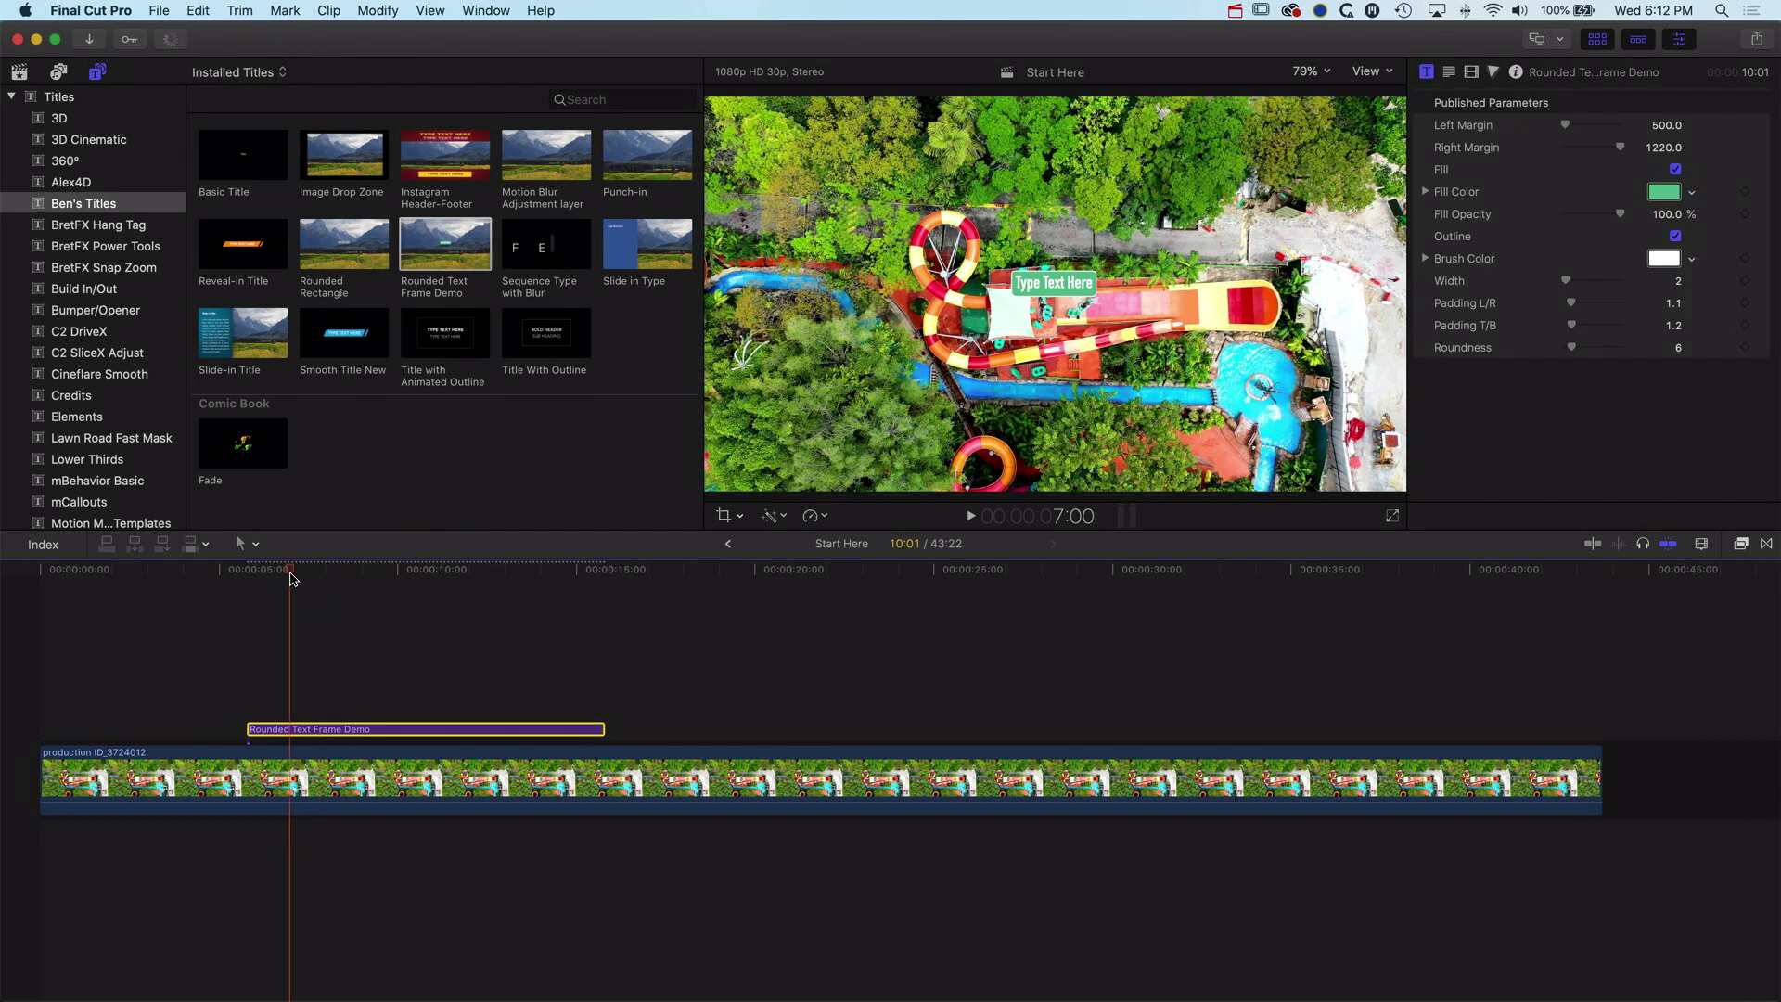
left_click(1449, 71)
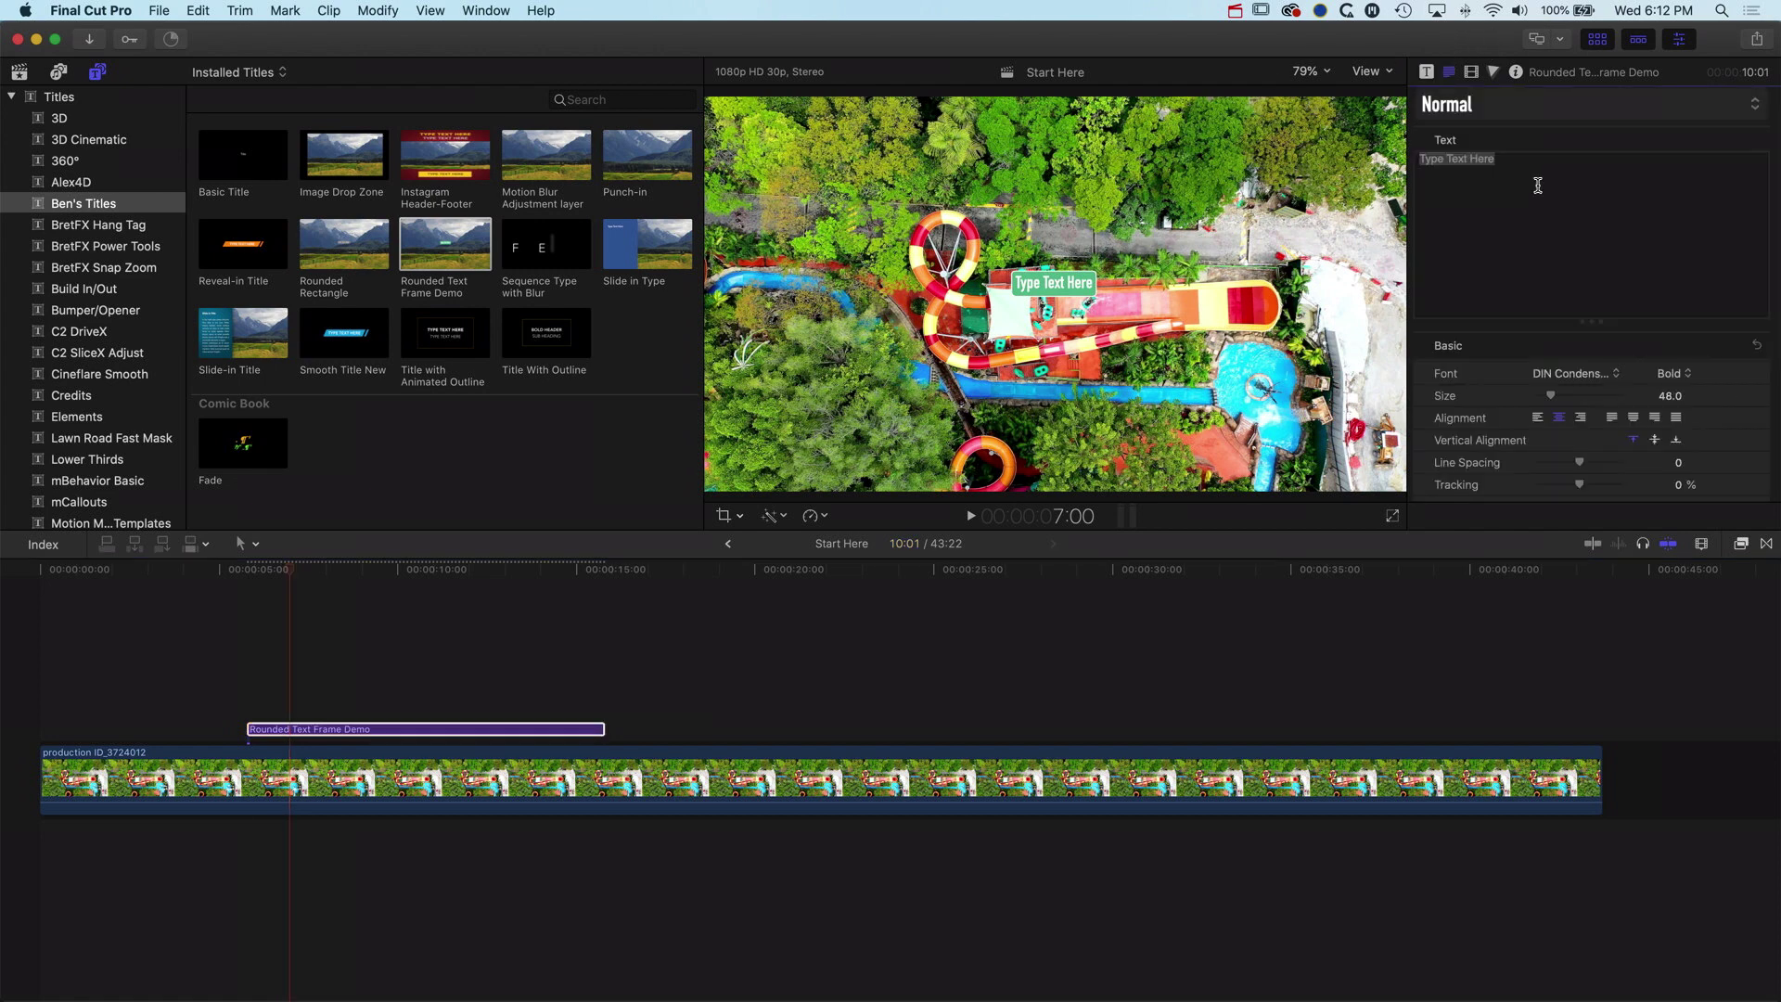
type("Nulla cursus leo quis augue mattis, ac interdum ex tempor. Praesent ac sapien et magna accumsan lacinia. Quisque quis efficitur metus. Duis odio ligula, dictum at posuere nec, molestie sed nisi.")
Set the title's Roundness to 39, Padding L/R to 1.29, Padding T/B to 1.67 and outline Width to 20
left_click(1427, 71)
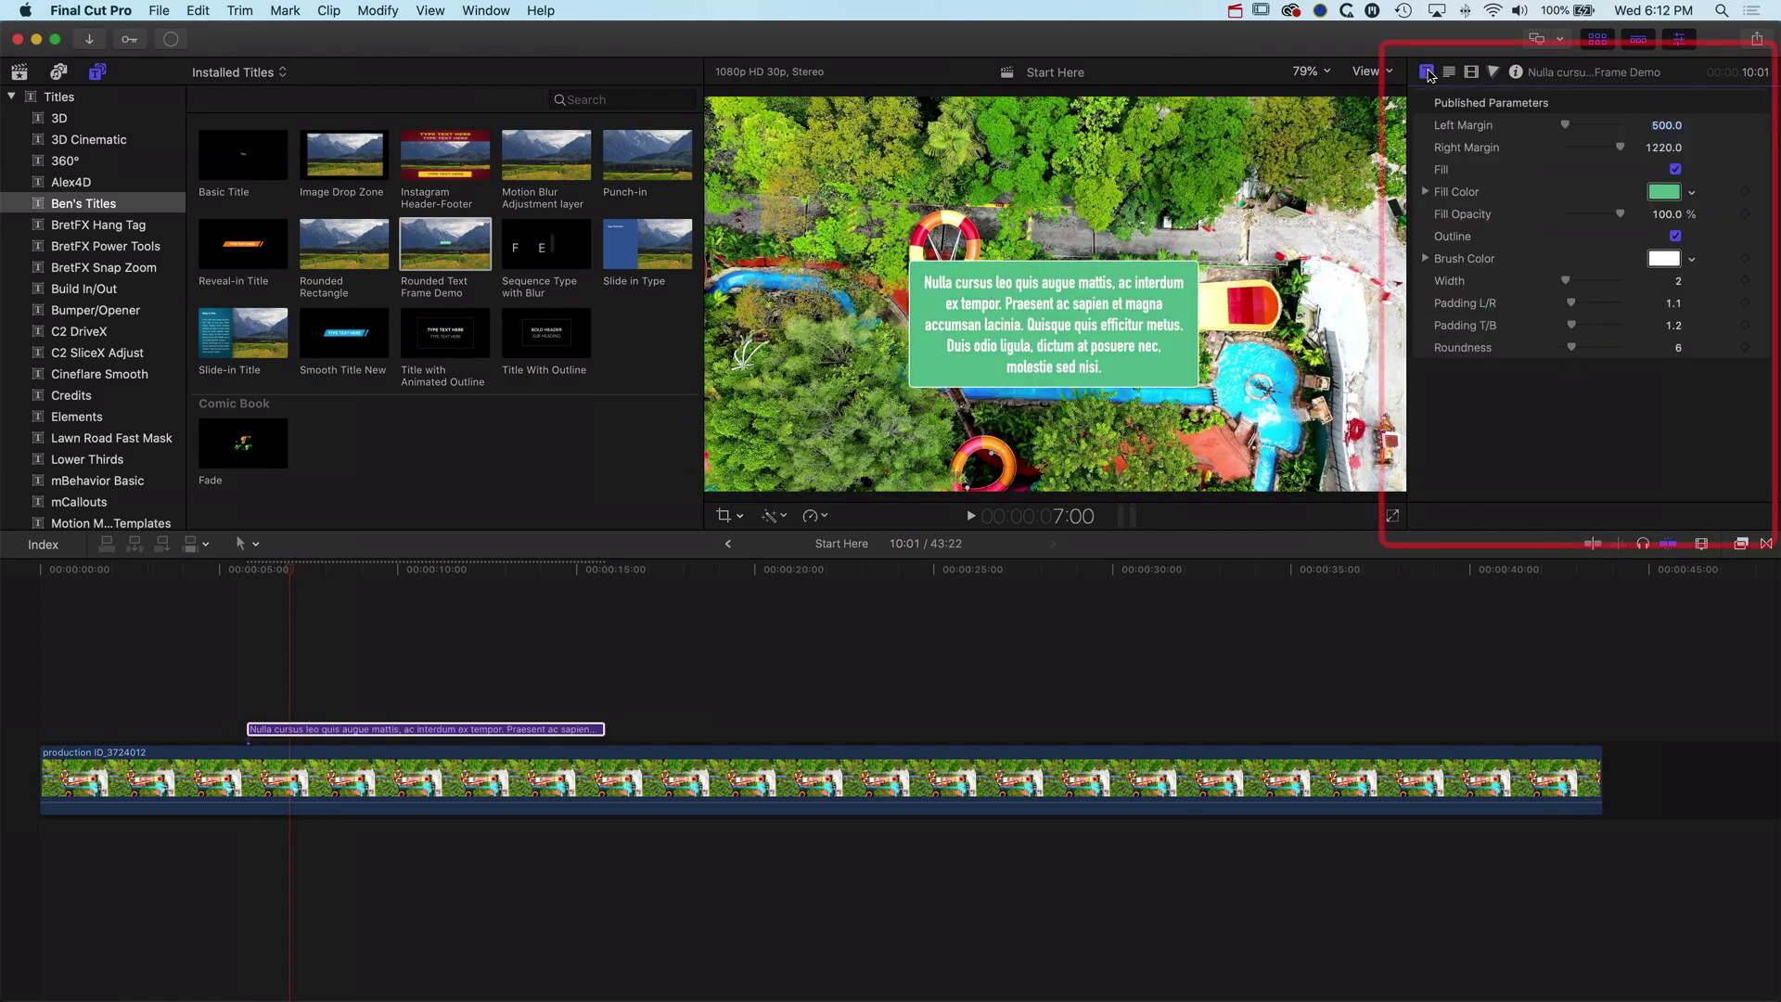
mouse_move(1572, 349)
left_mouse_down()
mouse_move(1612, 350)
mouse_move(1576, 325)
mouse_move(1575, 281)
left_mouse_up()
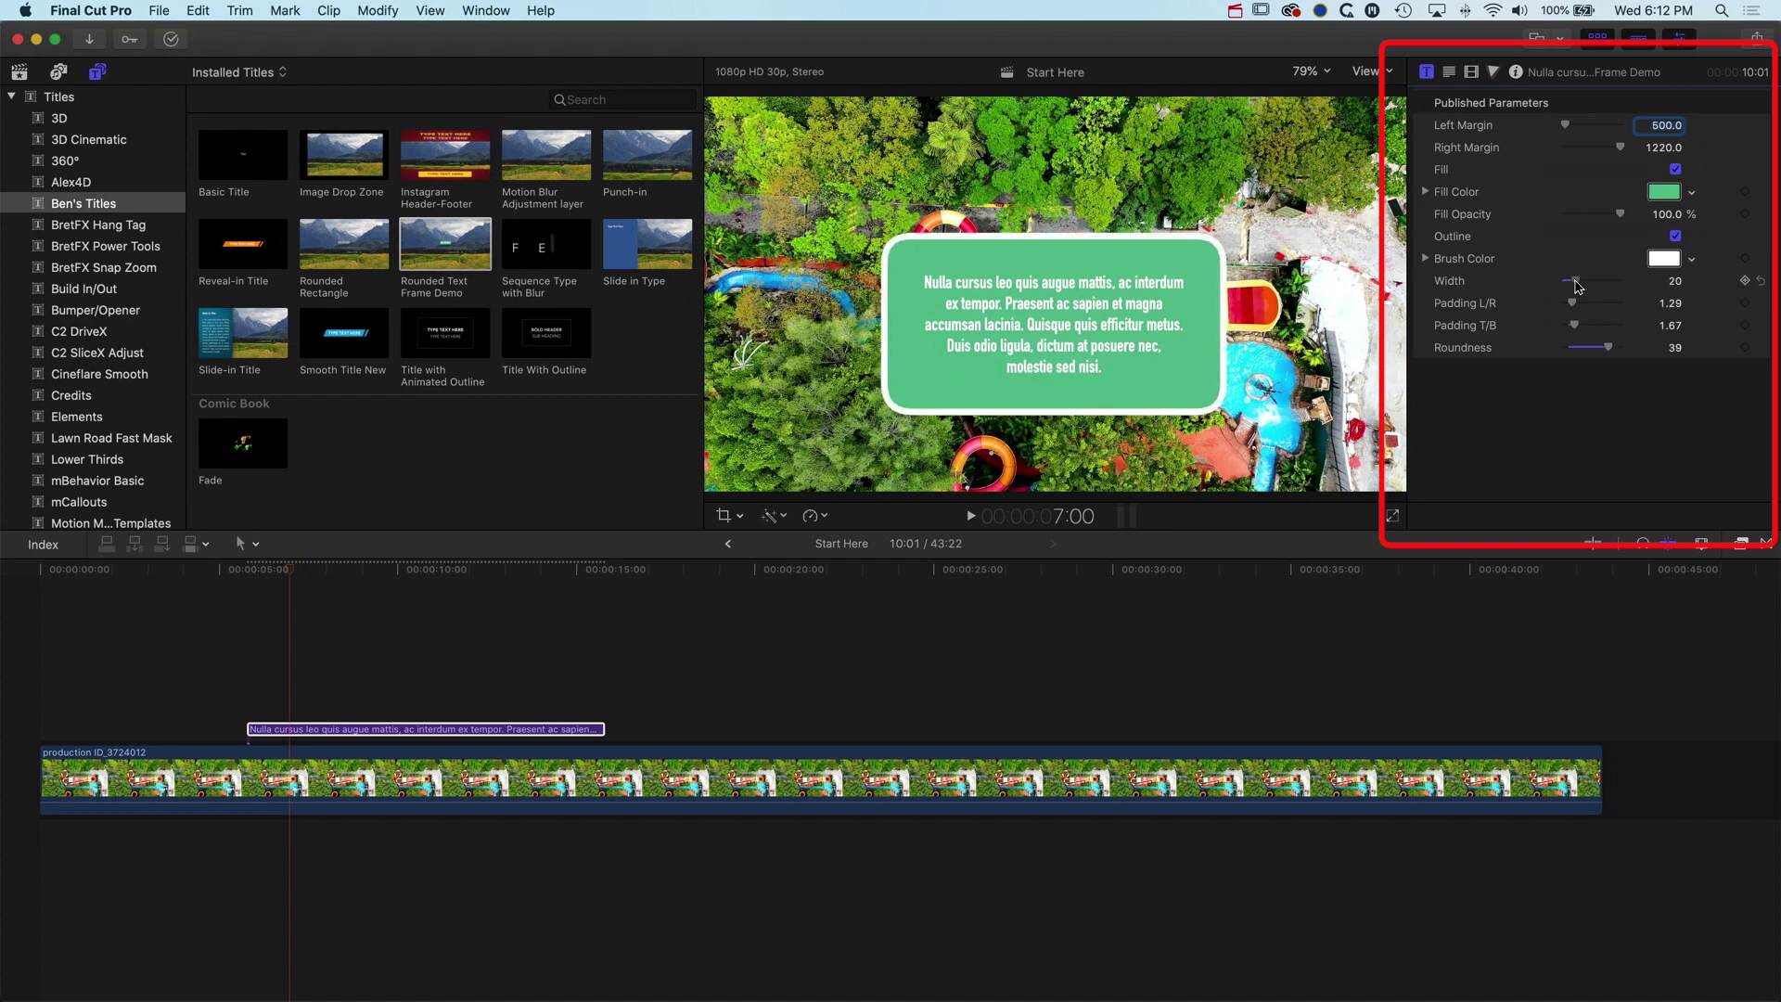
Change the title outline's Brush Color to the yellow-orange swatch
left_click(1664, 259)
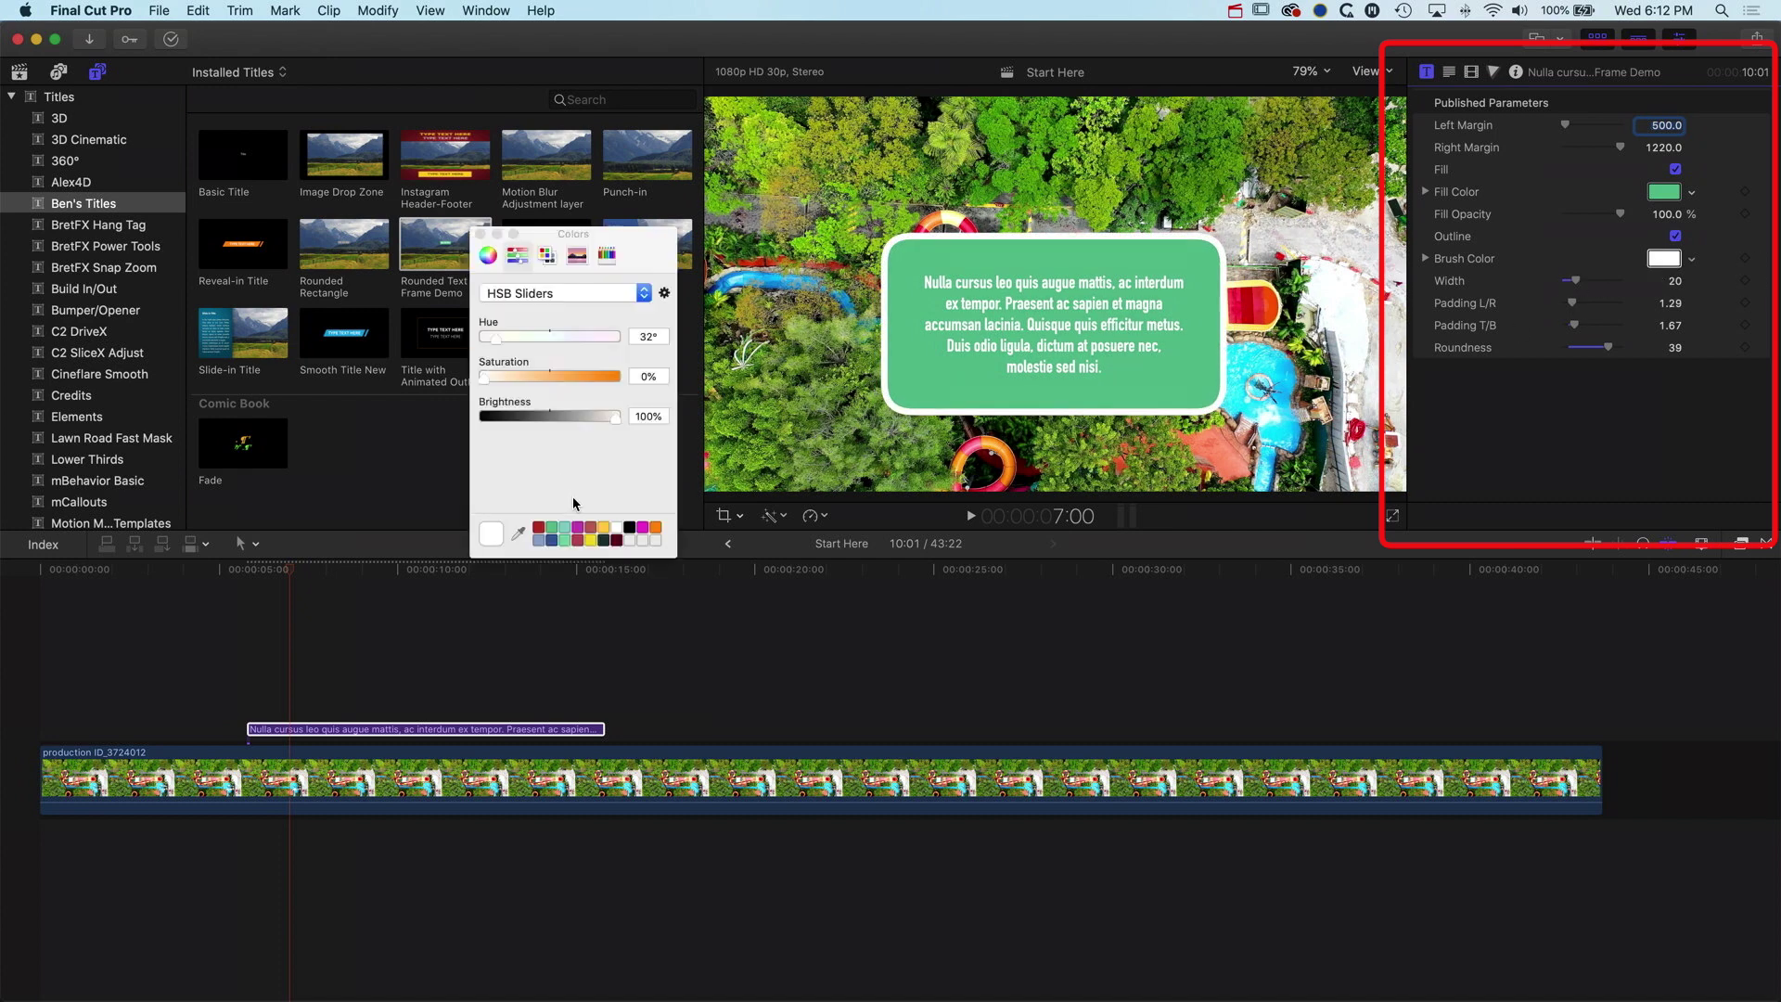
left_click(605, 527)
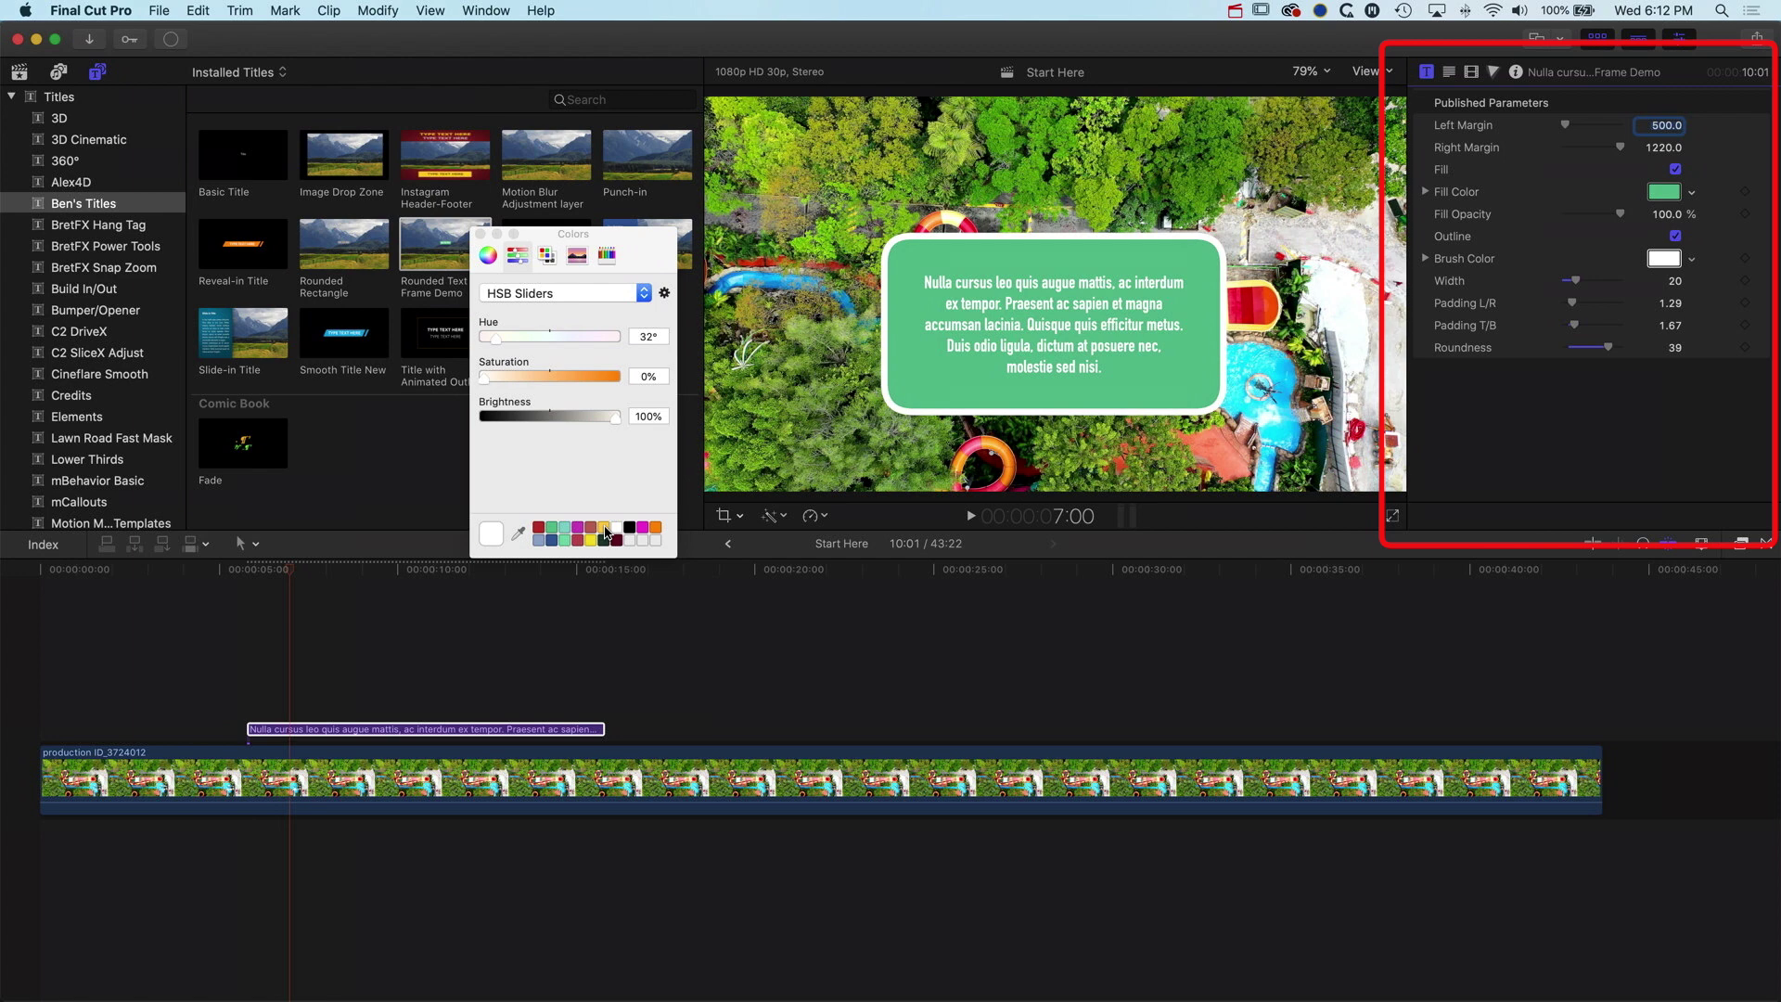
left_click(480, 233)
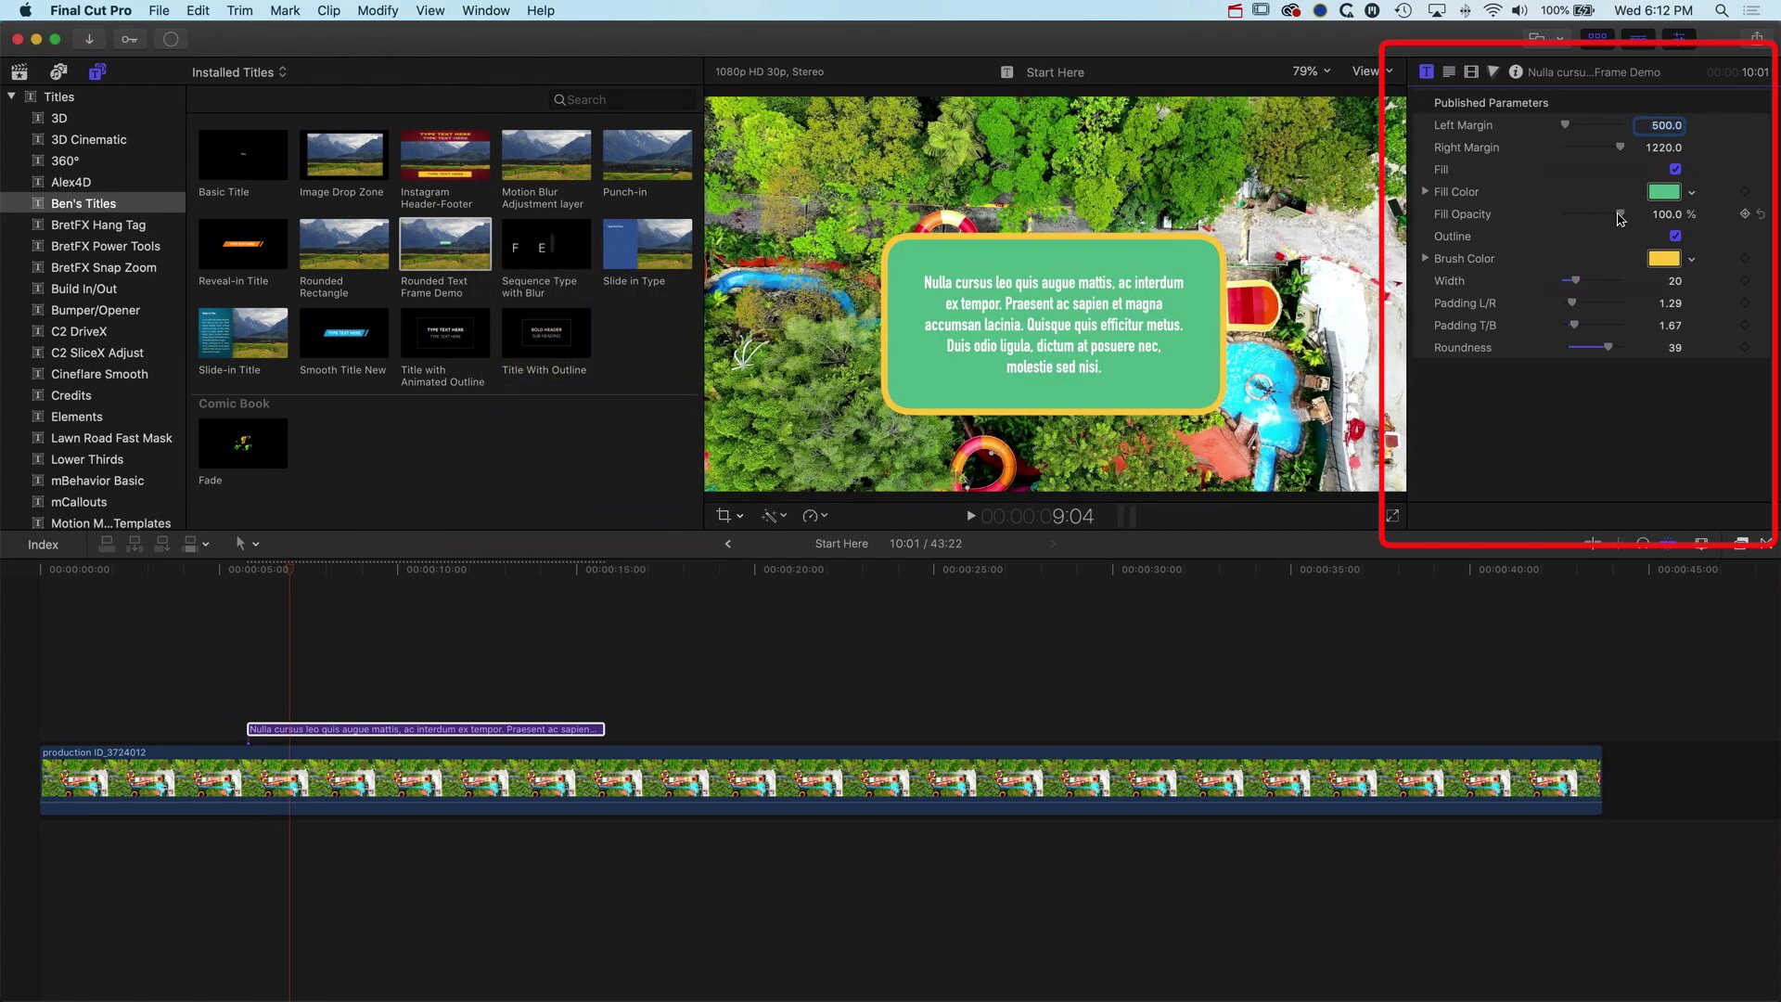
Reduce the title's Fill Opacity to 83.11% and change its Fill Color to black
left_click_drag(1620, 219, 1614, 219)
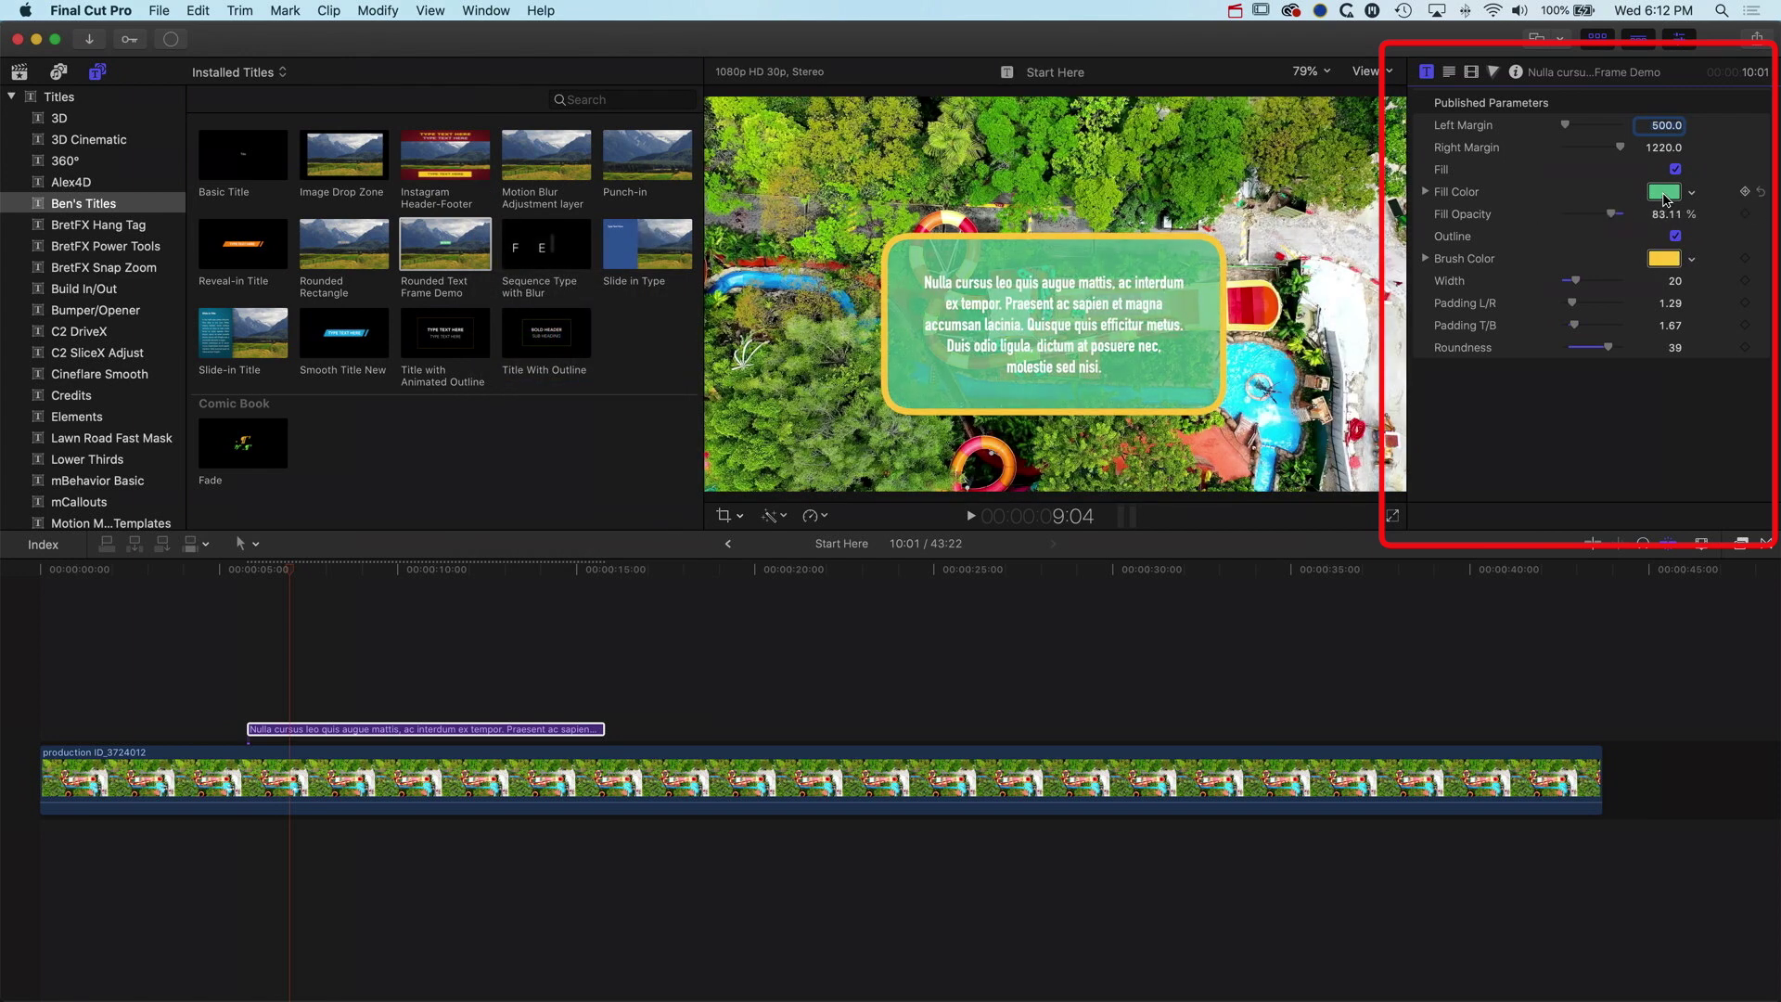
left_click(1664, 192)
left_click(632, 527)
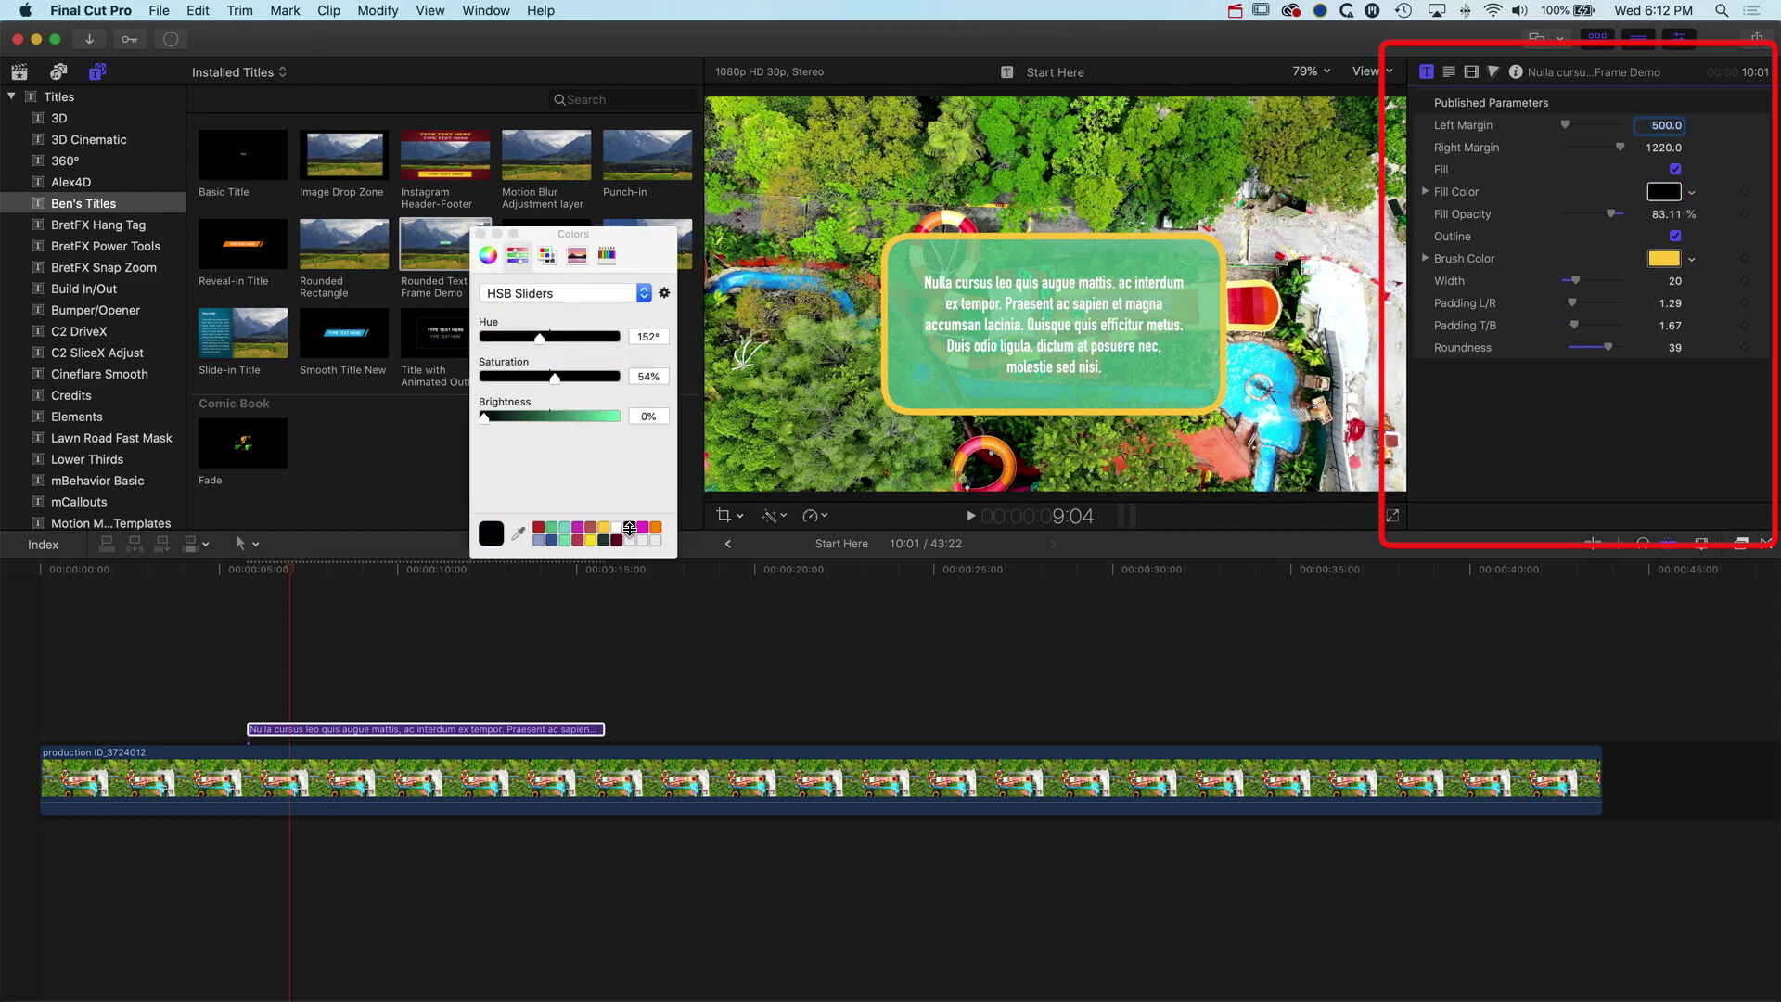
Close the color picker and raise the title's Fill Opacity to 96.51%
left_click(481, 235)
left_click_drag(1611, 214, 1622, 217)
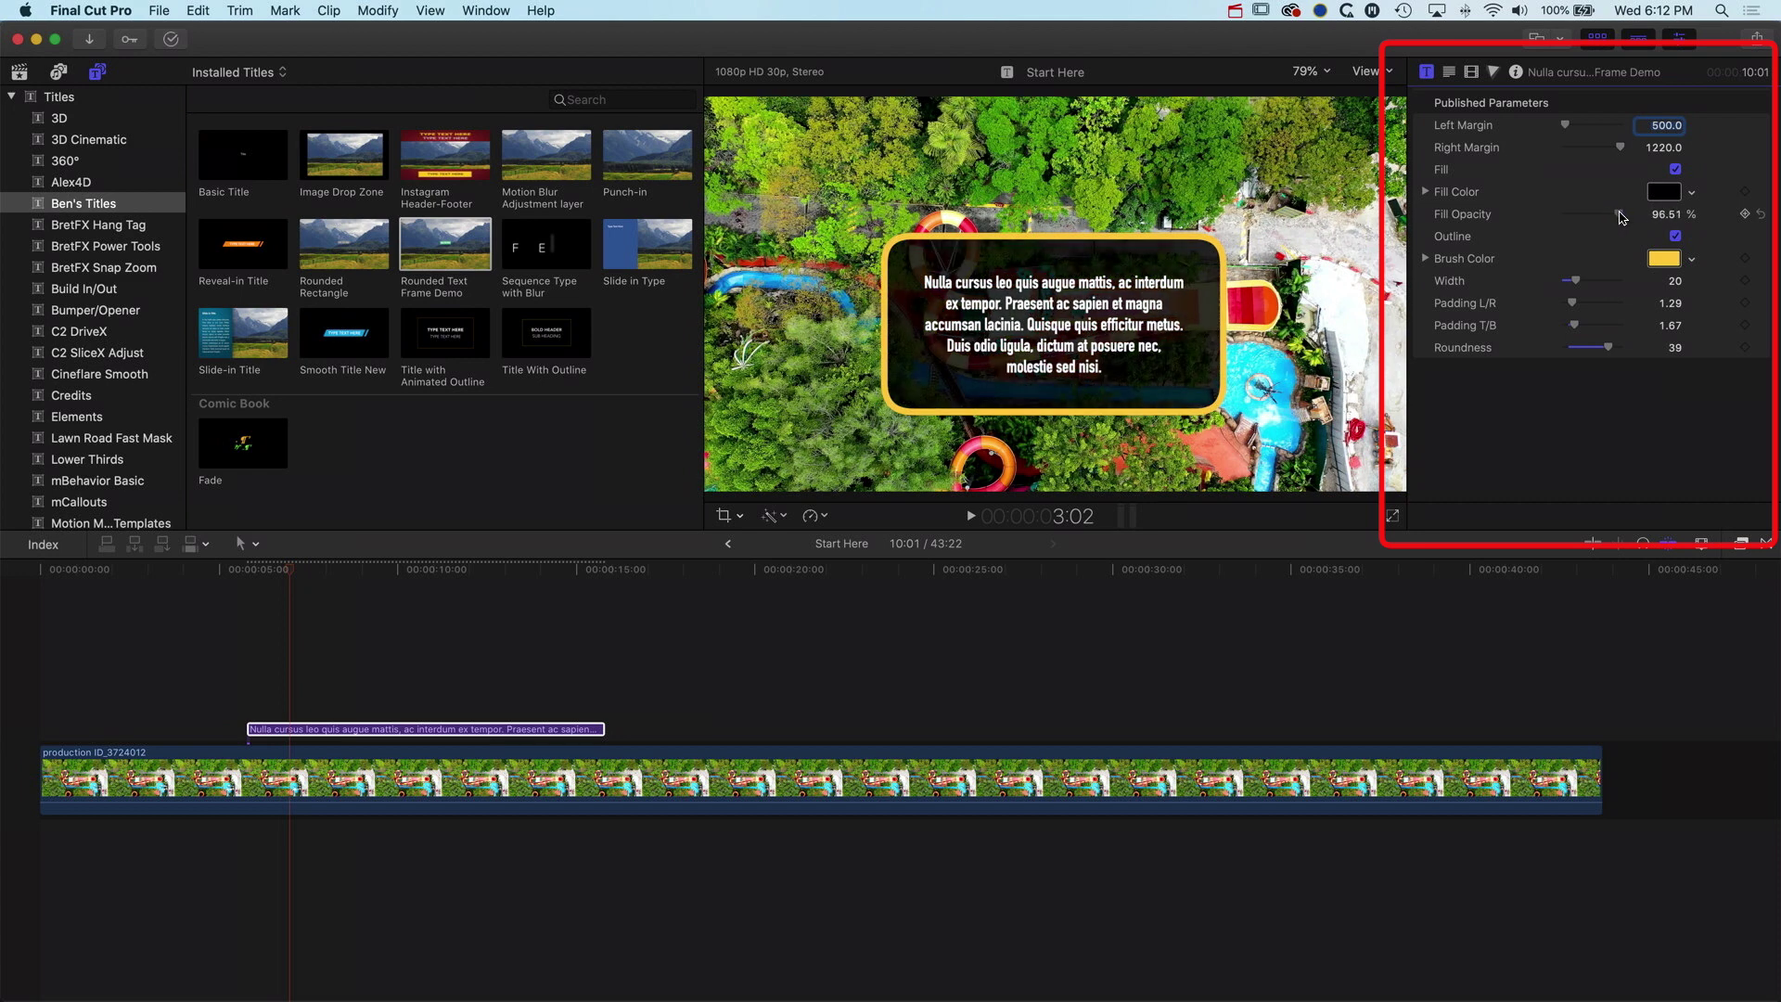
Try switching the title's Fill off and back on and varying its Right Margin
left_click(1676, 169)
left_click(1675, 170)
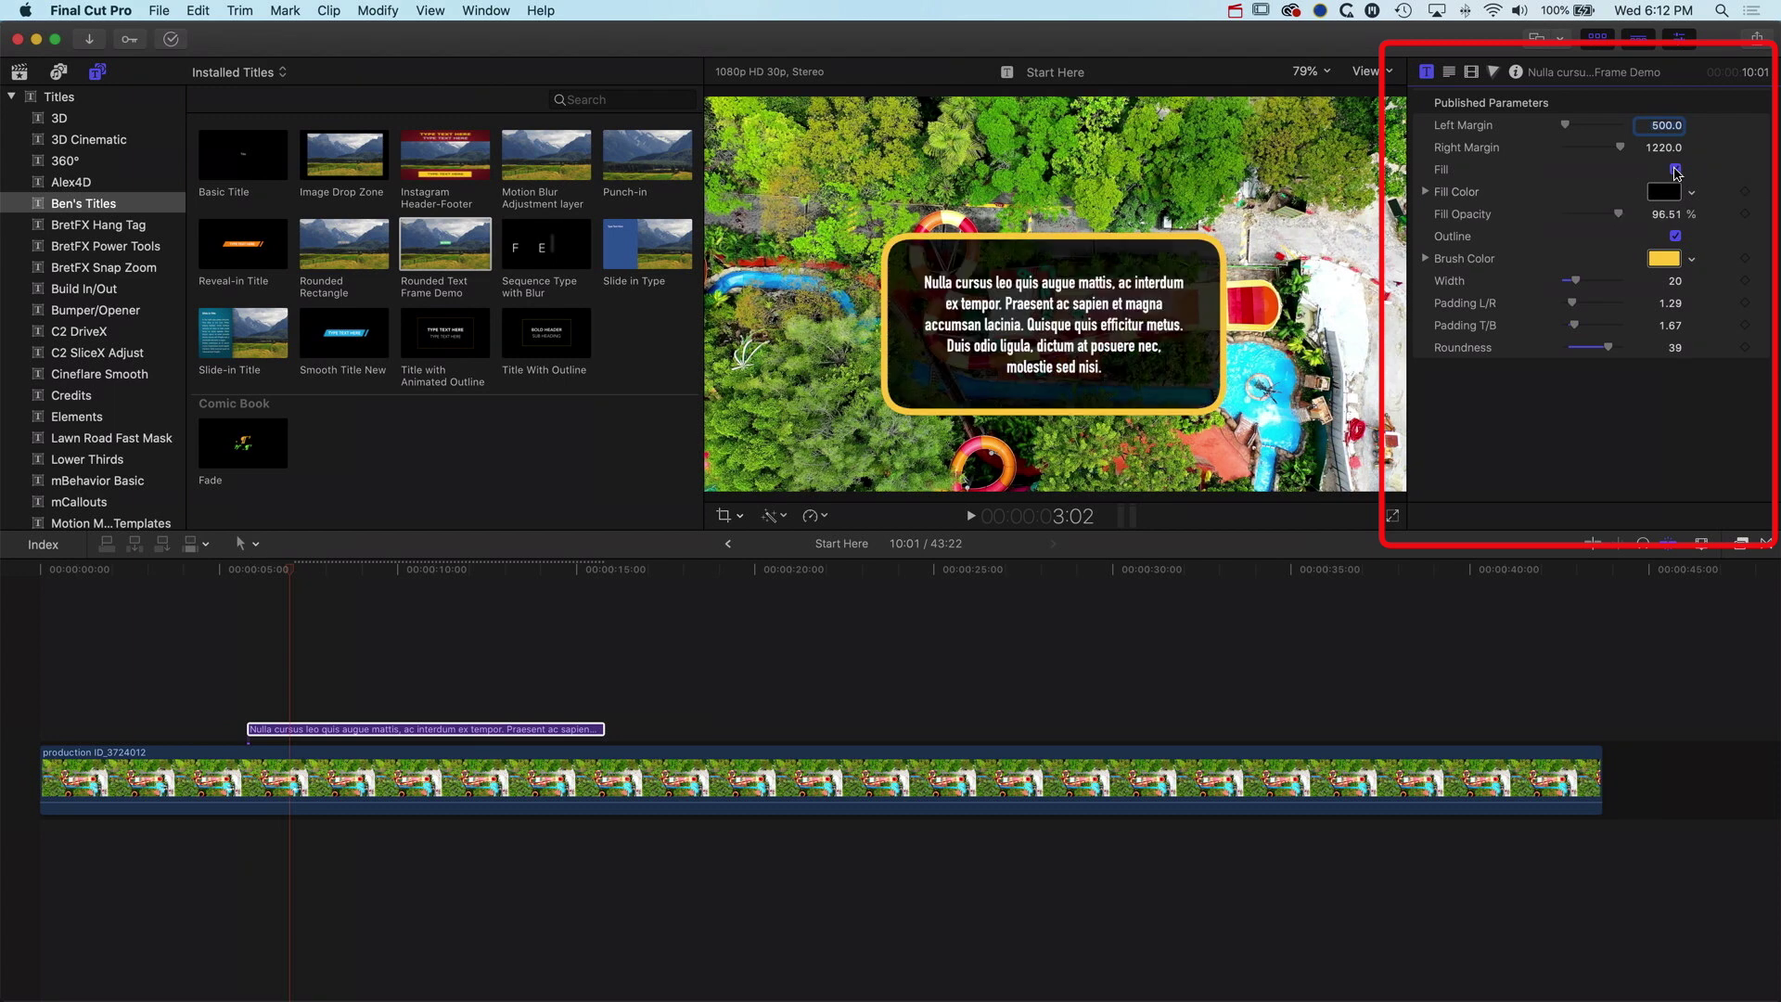
mouse_move(1622, 149)
left_mouse_down()
mouse_move(1558, 132)
mouse_move(1630, 153)
left_mouse_up()
Move the title slightly higher over the footage and set its text size to 36
mouse_move(1077, 308)
left_mouse_down()
mouse_move(1113, 238)
mouse_move(1061, 298)
mouse_move(1073, 287)
left_mouse_up()
left_click(1426, 72)
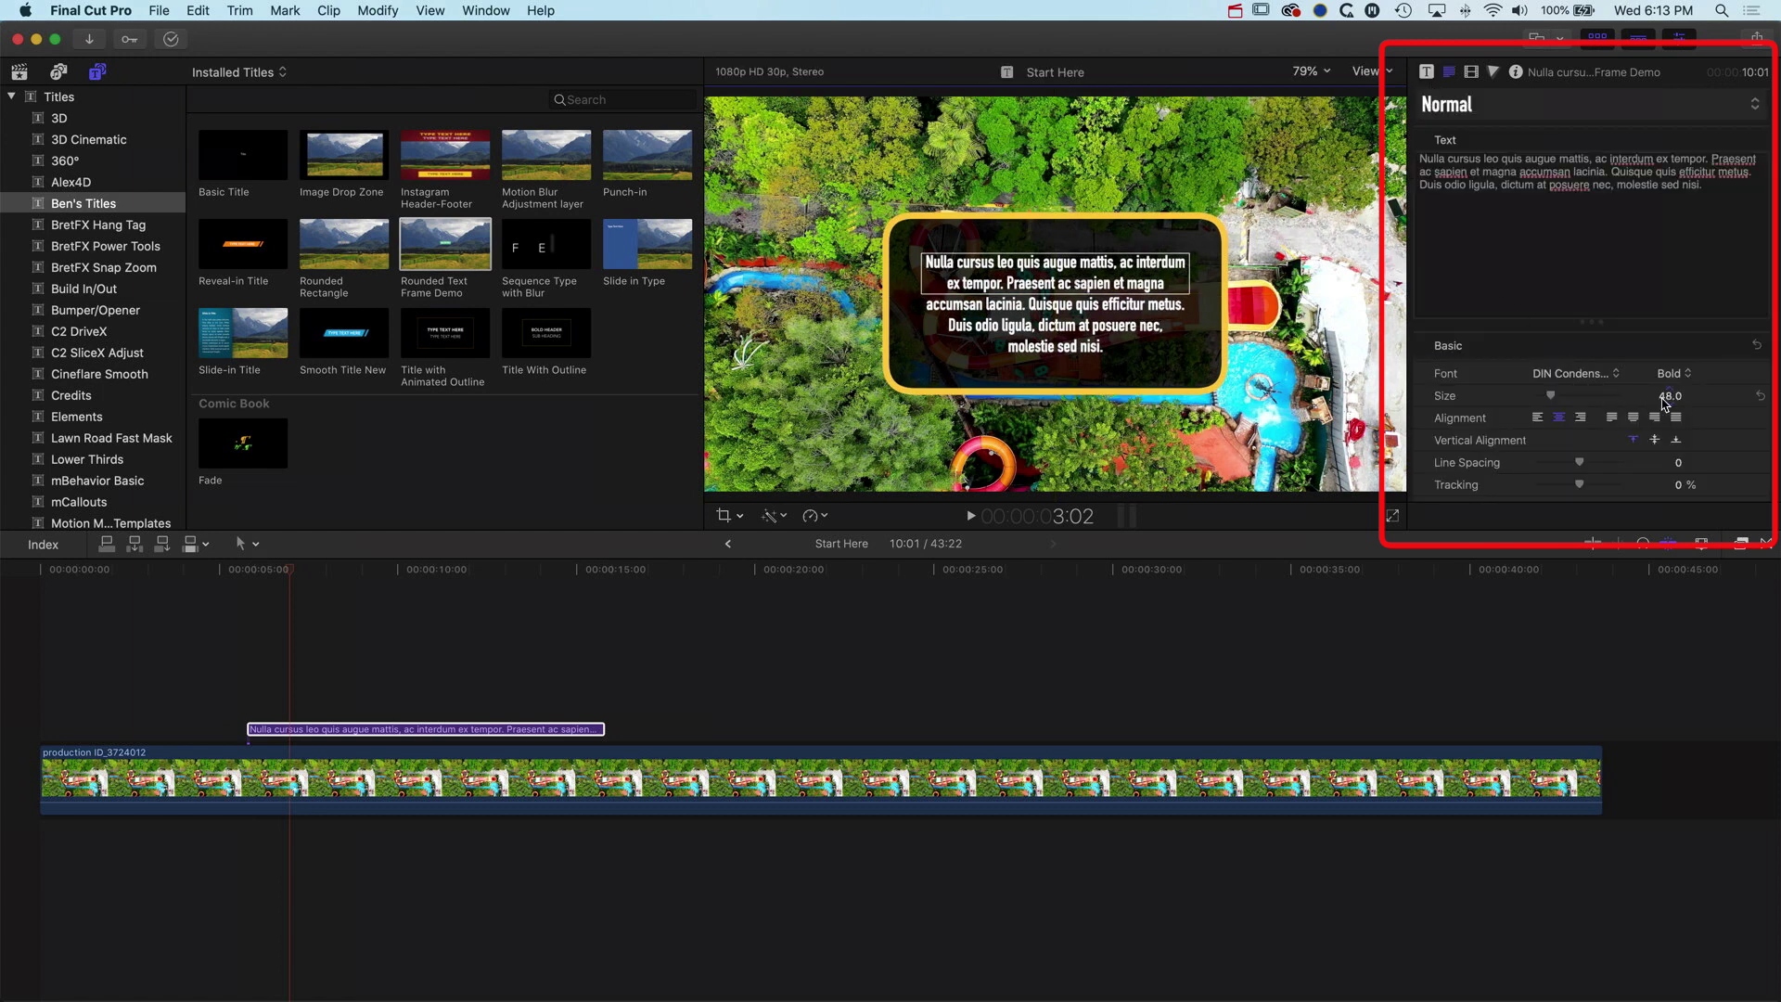
mouse_move(1556, 396)
left_mouse_down()
mouse_move(1574, 399)
mouse_move(1550, 401)
left_mouse_up()
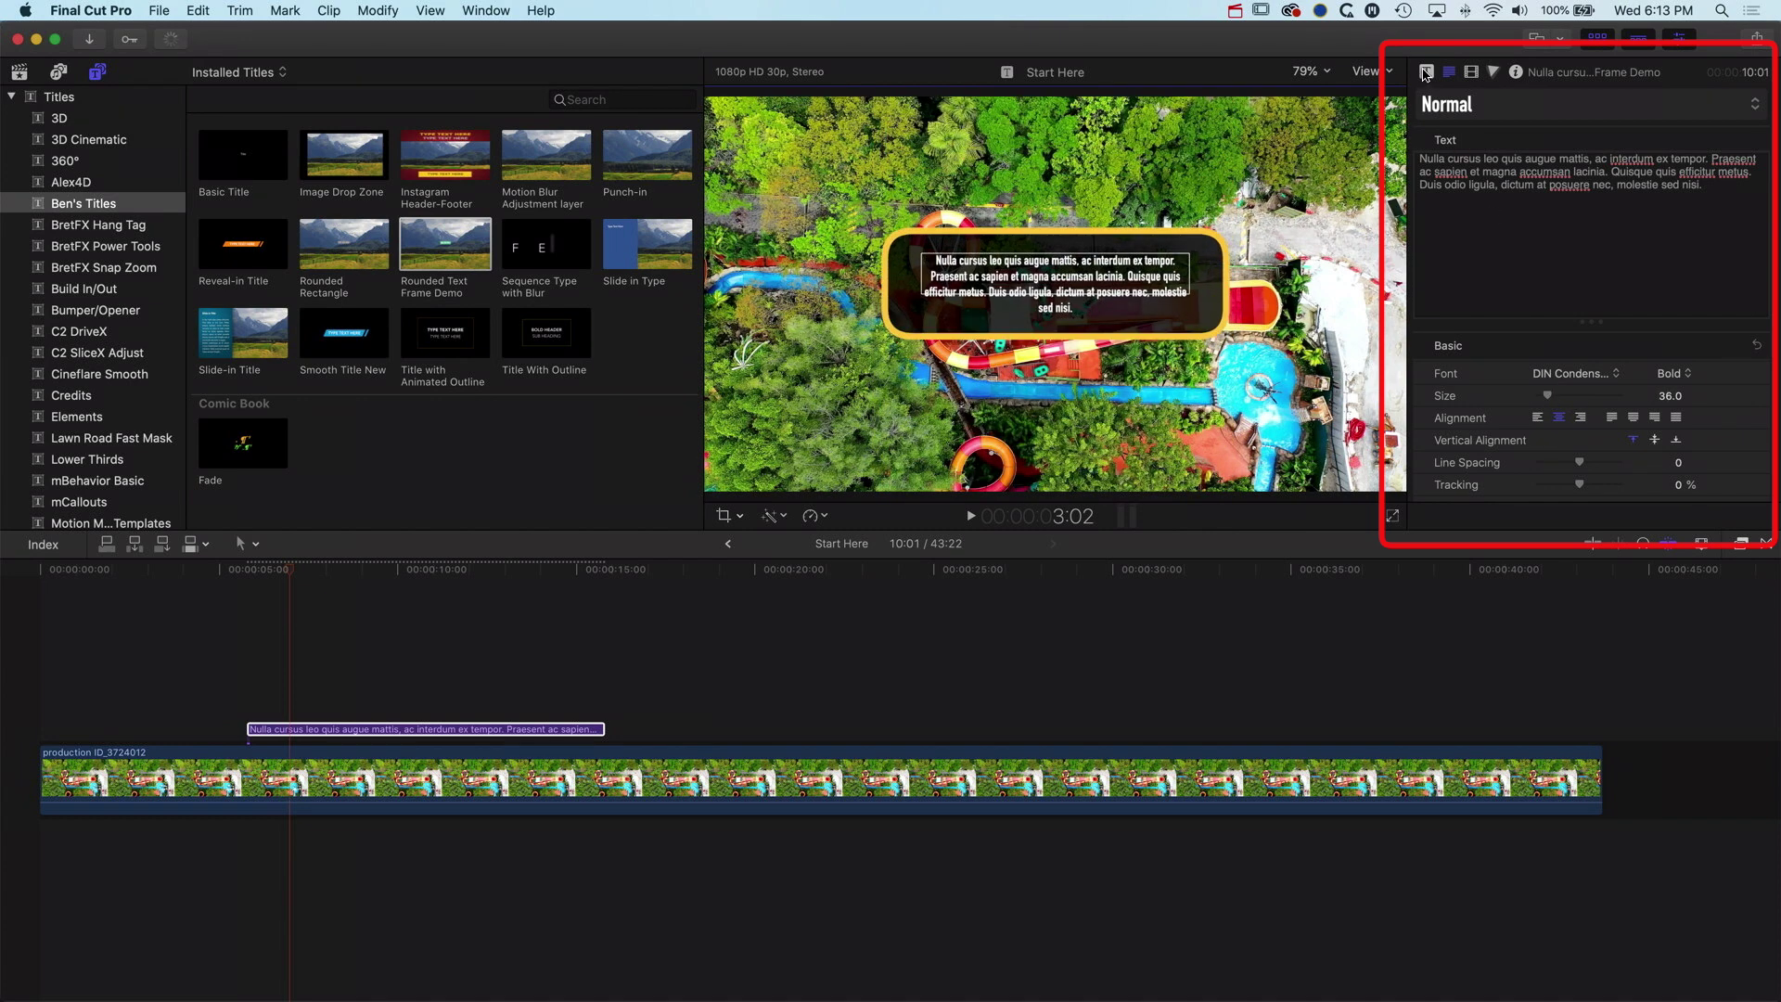
Set the title's Padding L/R to 1.11, Padding T/B to 1.32, Roundness to 19 and outline Width to 9
left_click(1426, 73)
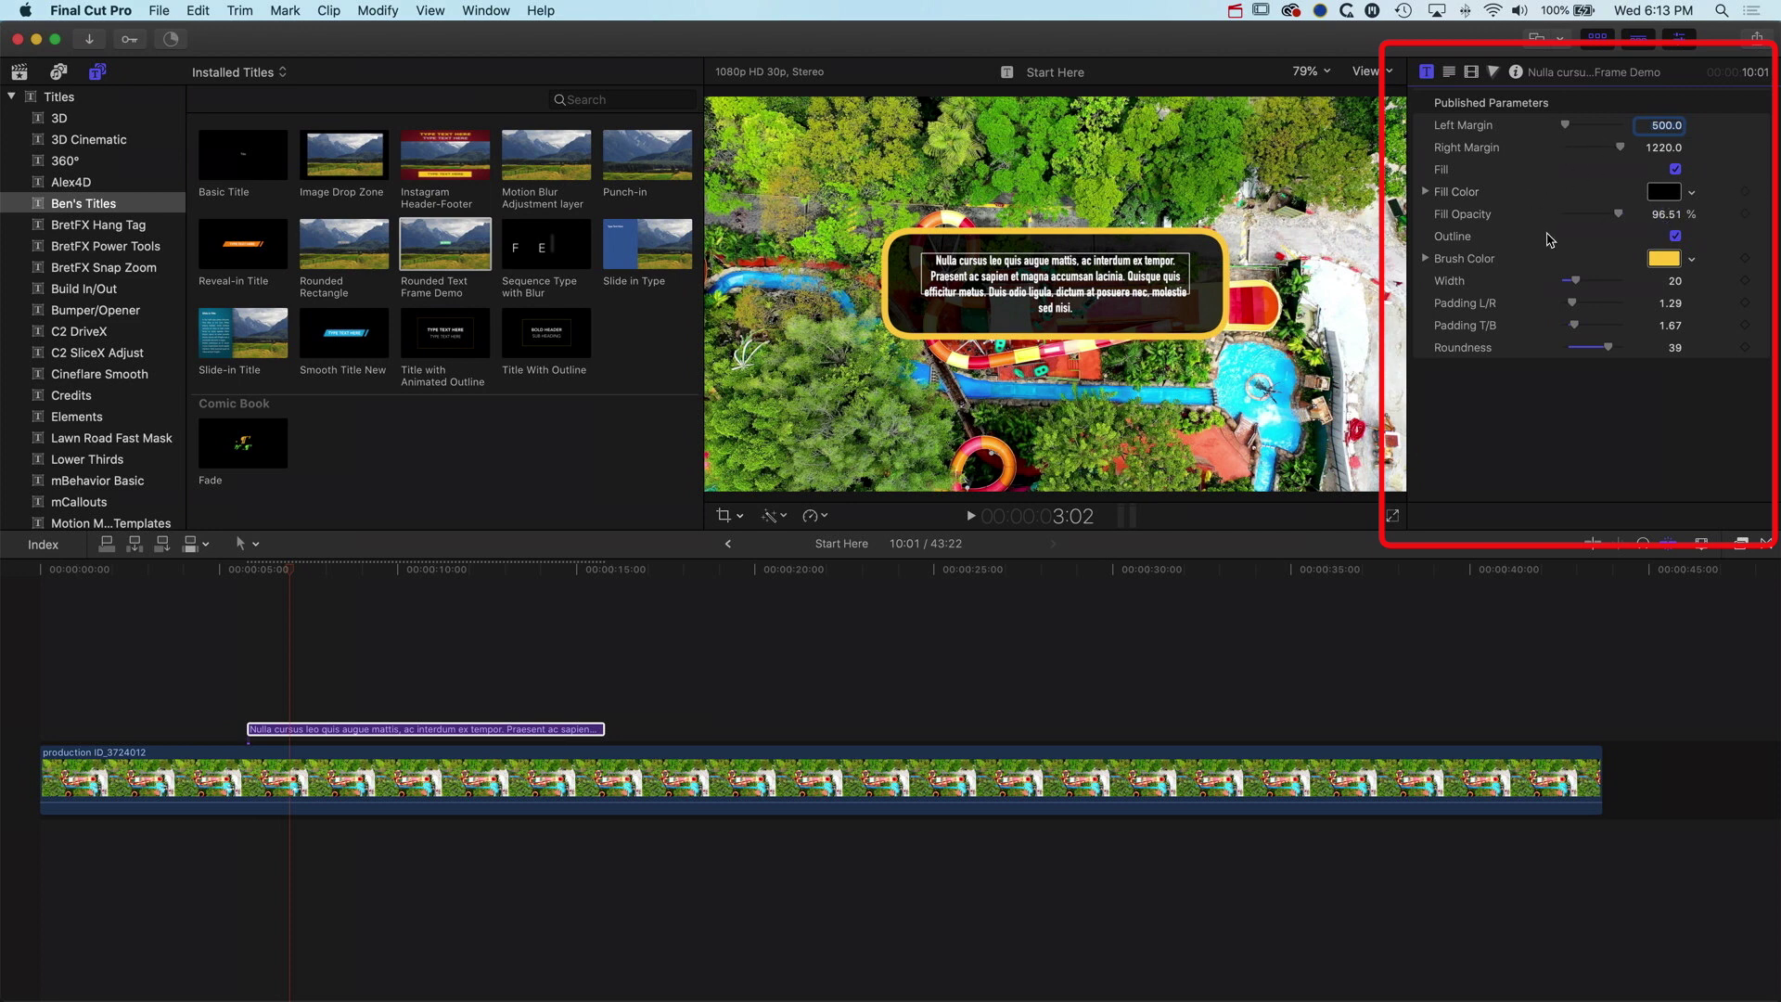
left_click_drag(1672, 306, 1671, 340)
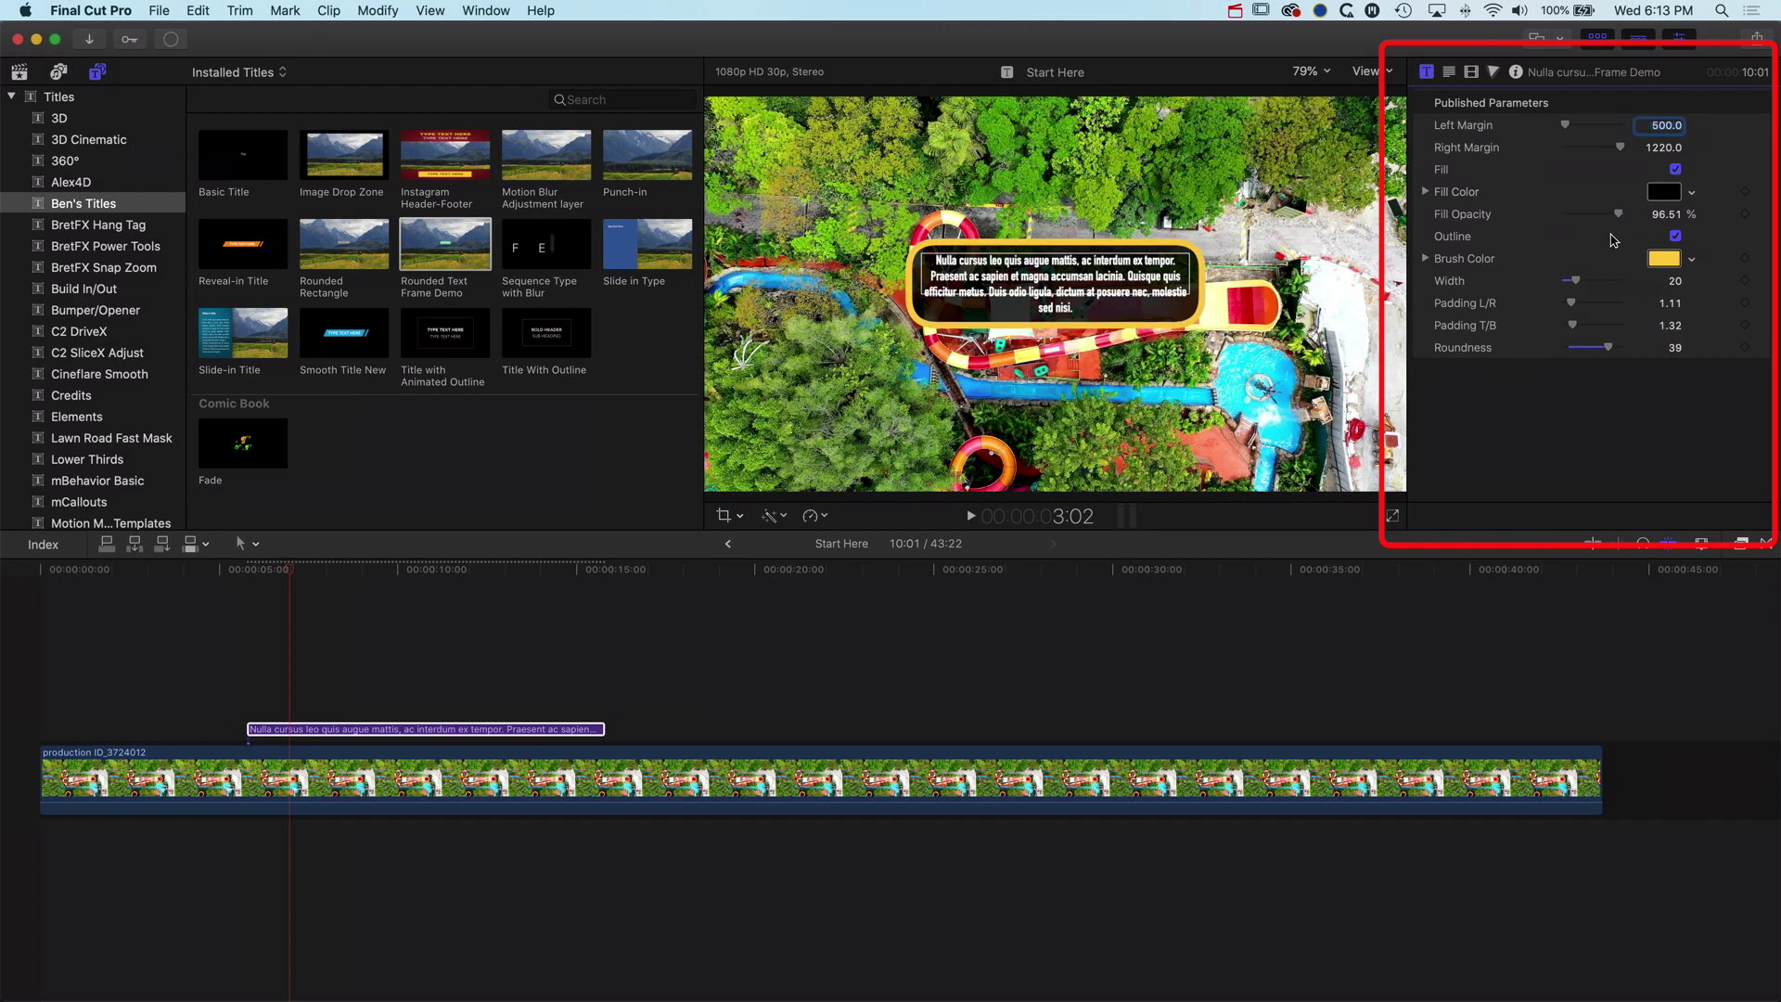
left_click_drag(1676, 347, 1675, 358)
left_click_drag(1675, 280, 1671, 288)
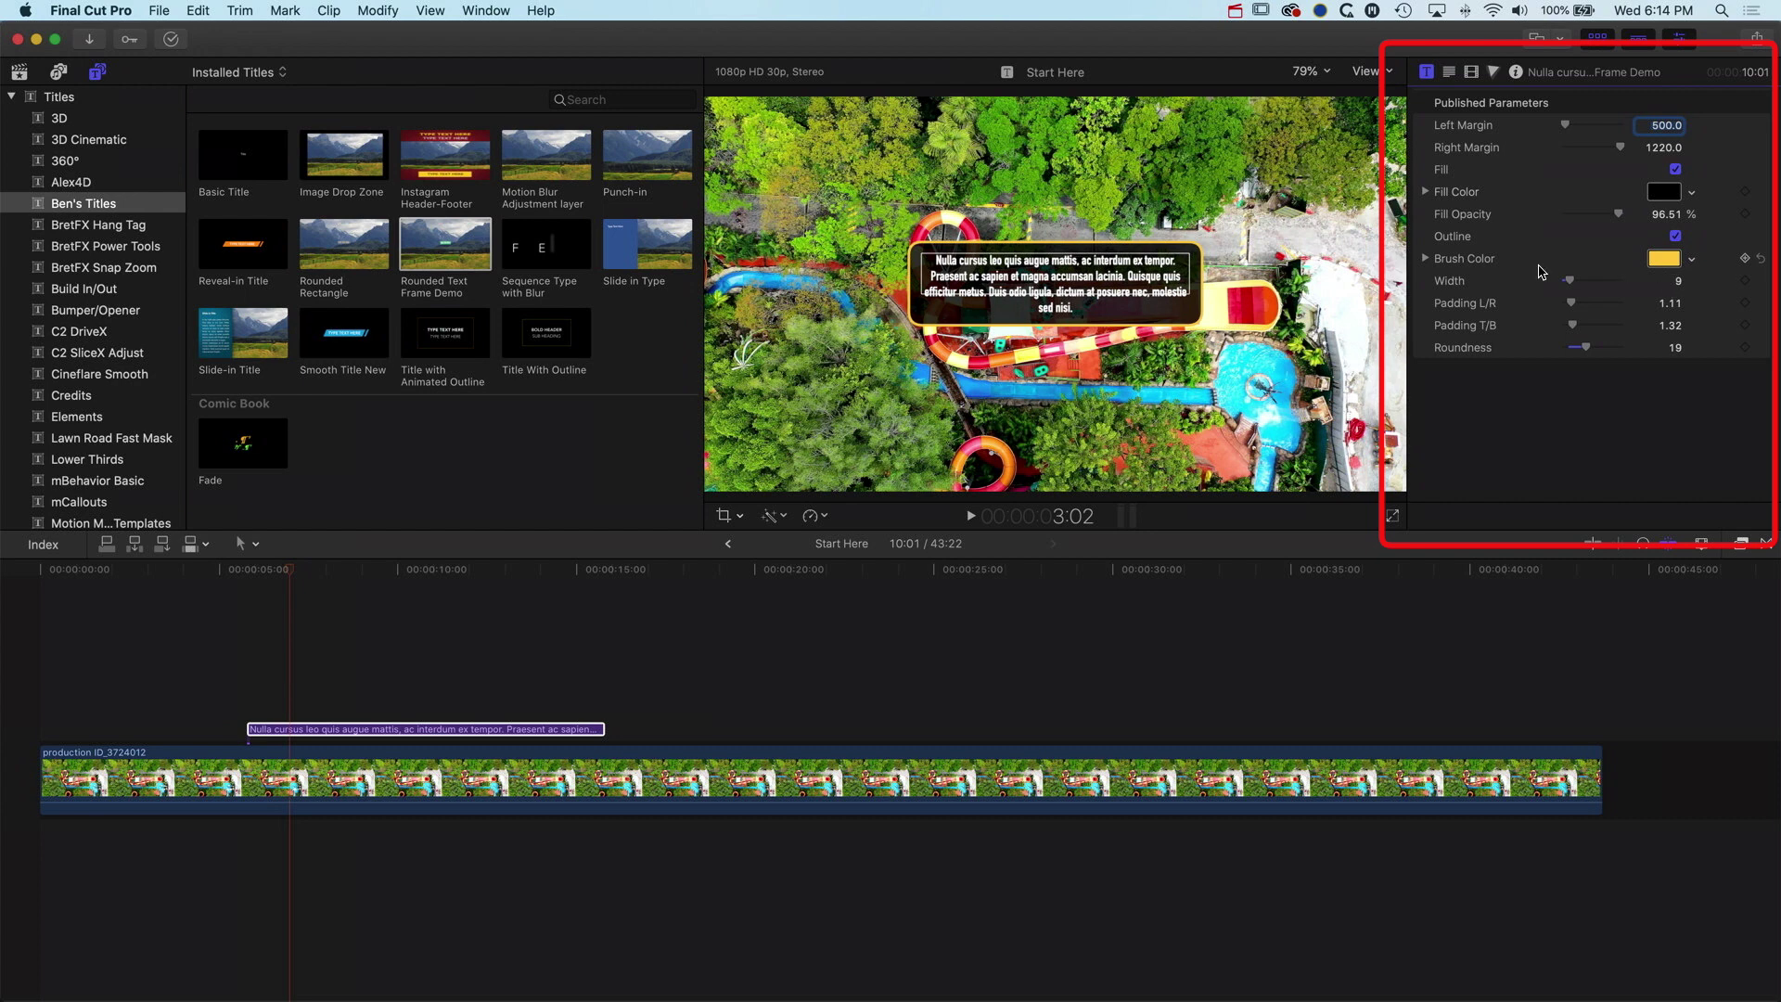
Move the title slightly lower over the footage and add the default transition to both ends of its timeline clip
left_click_drag(1087, 286, 1069, 299)
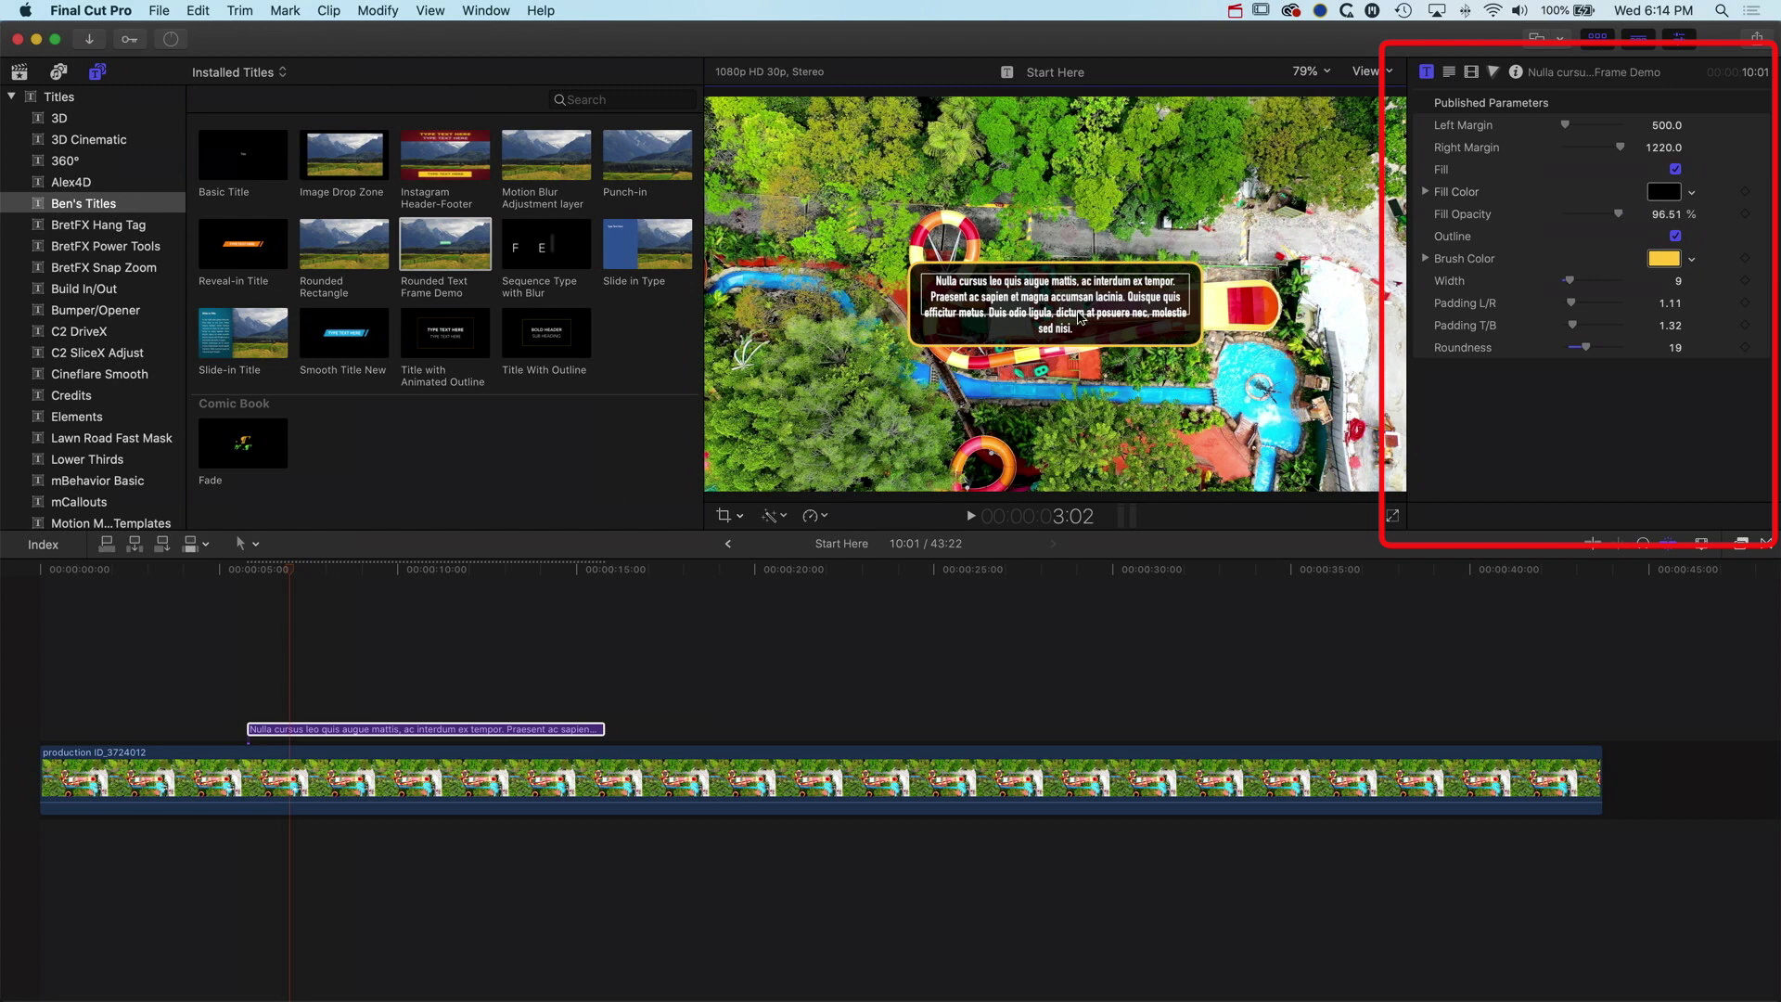
left_click(445, 727)
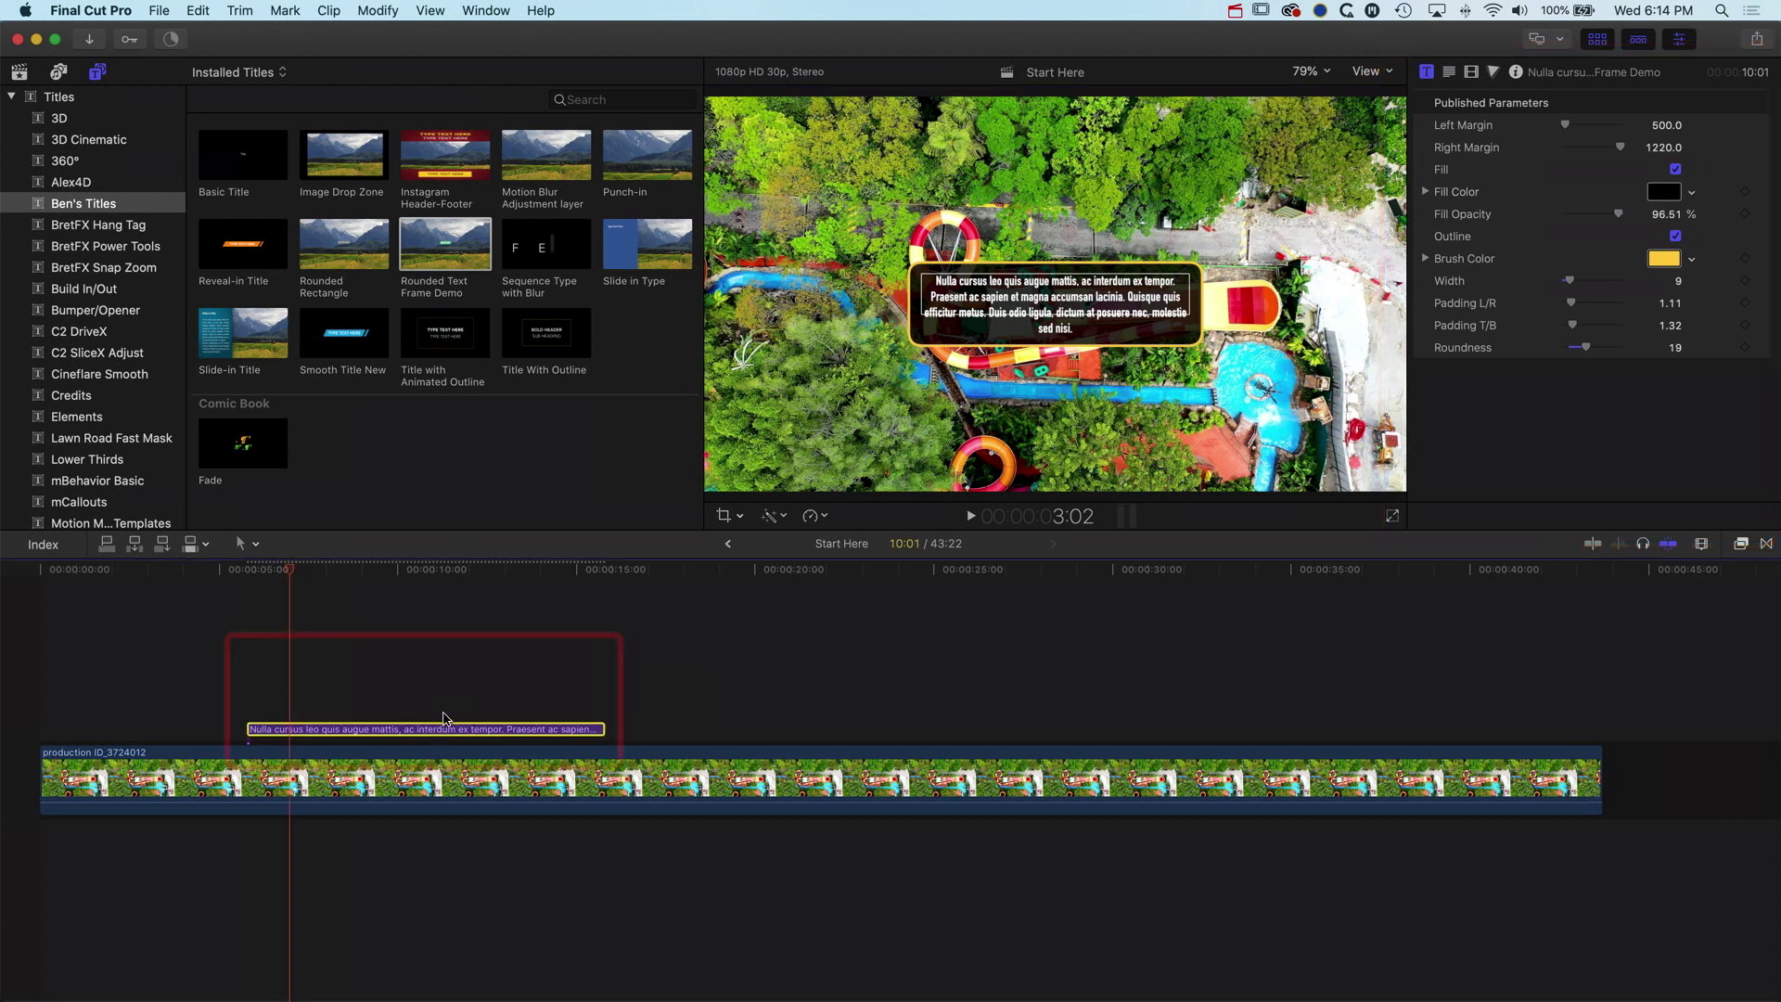
key("super+t")
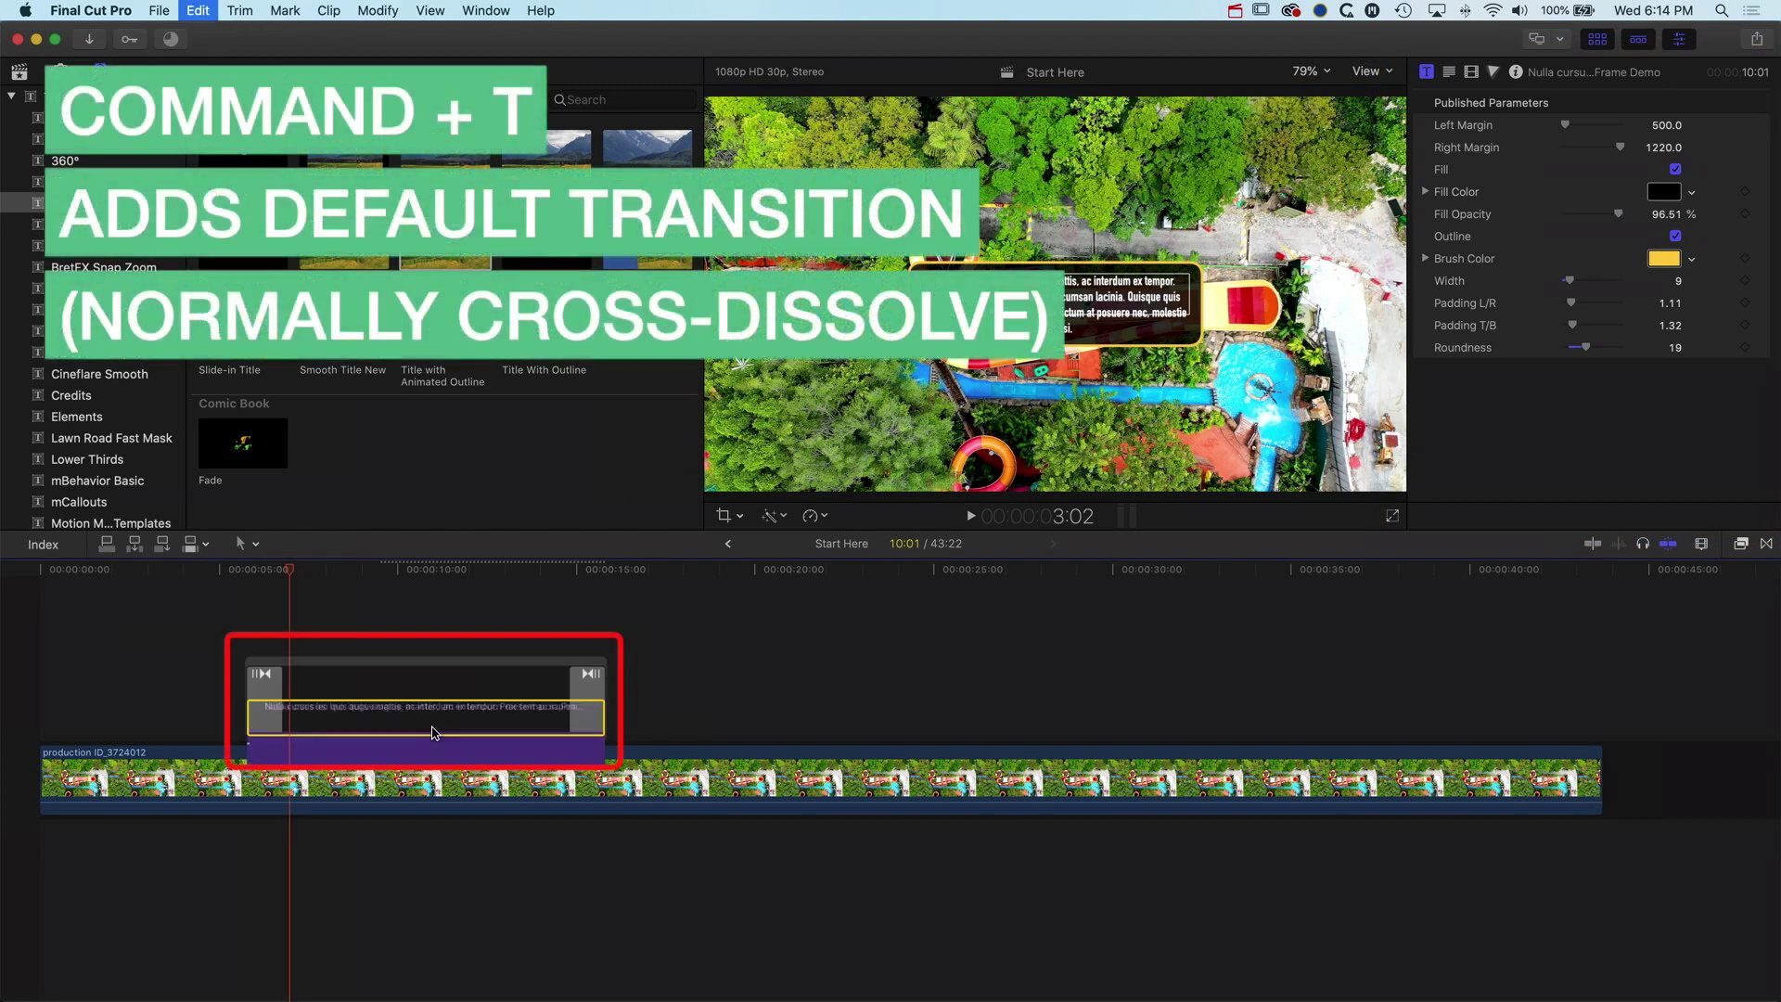
Play the timeline from just before the title clip to check how its frame and text fade in
left_click(232, 569)
key("space")
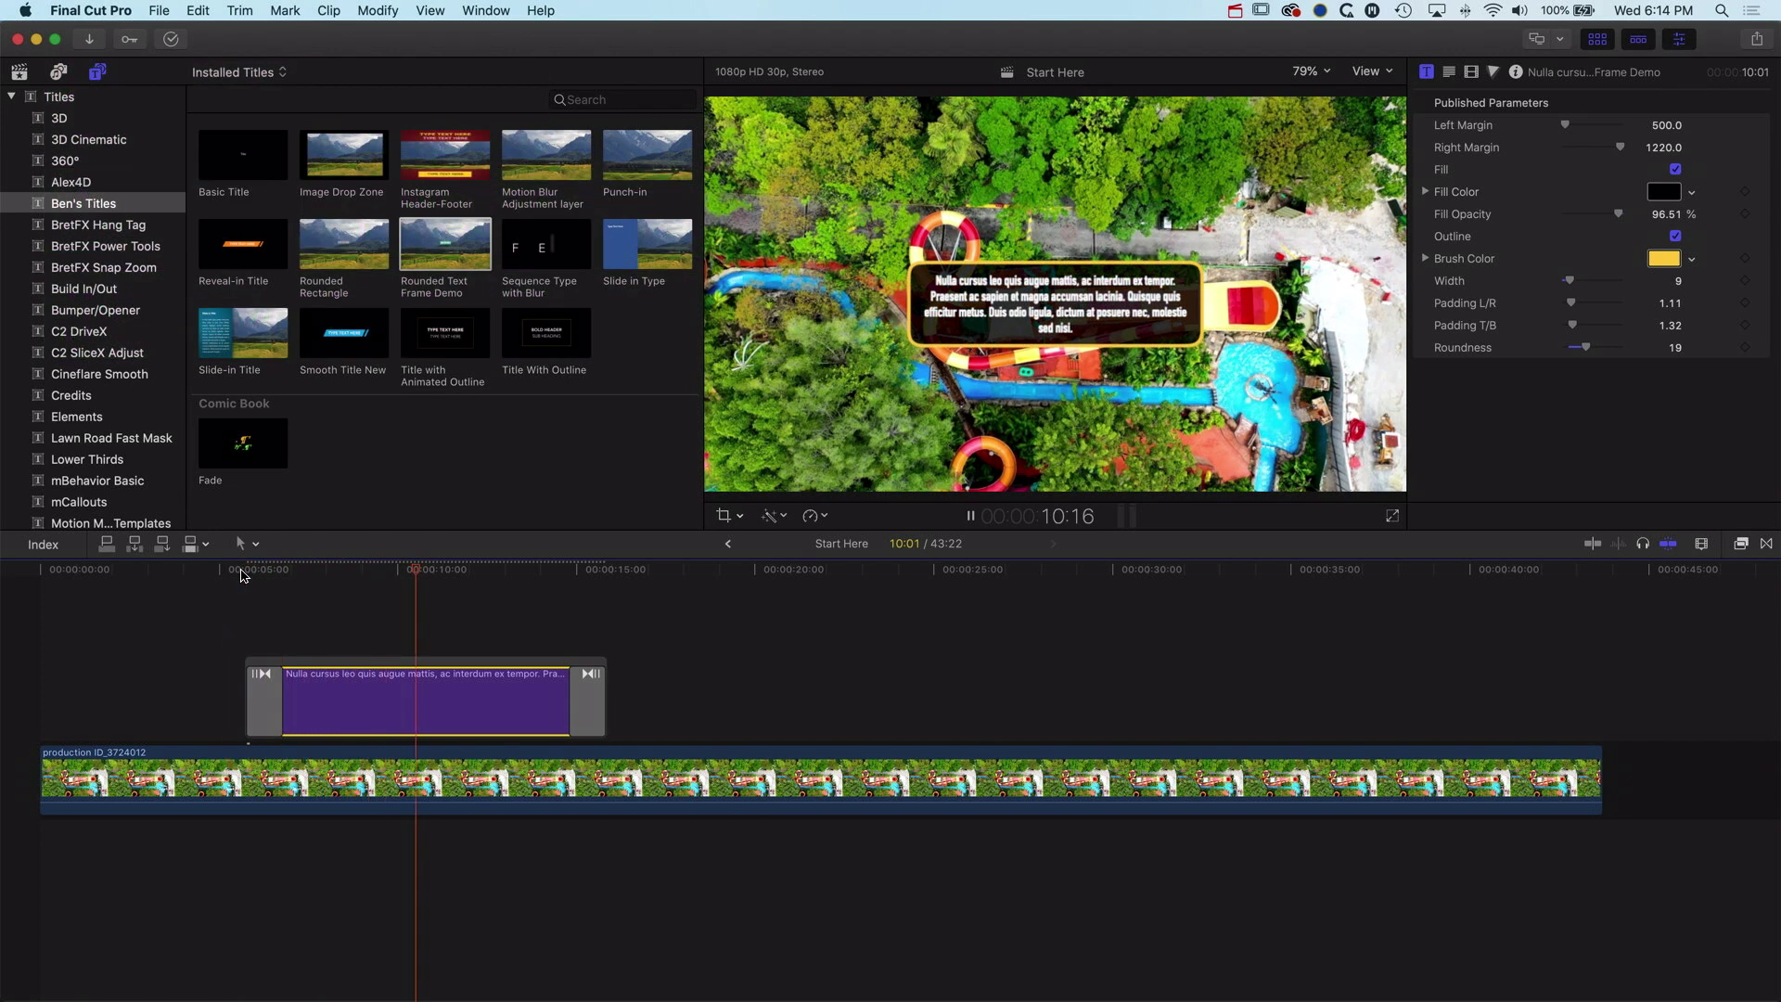
key("space")
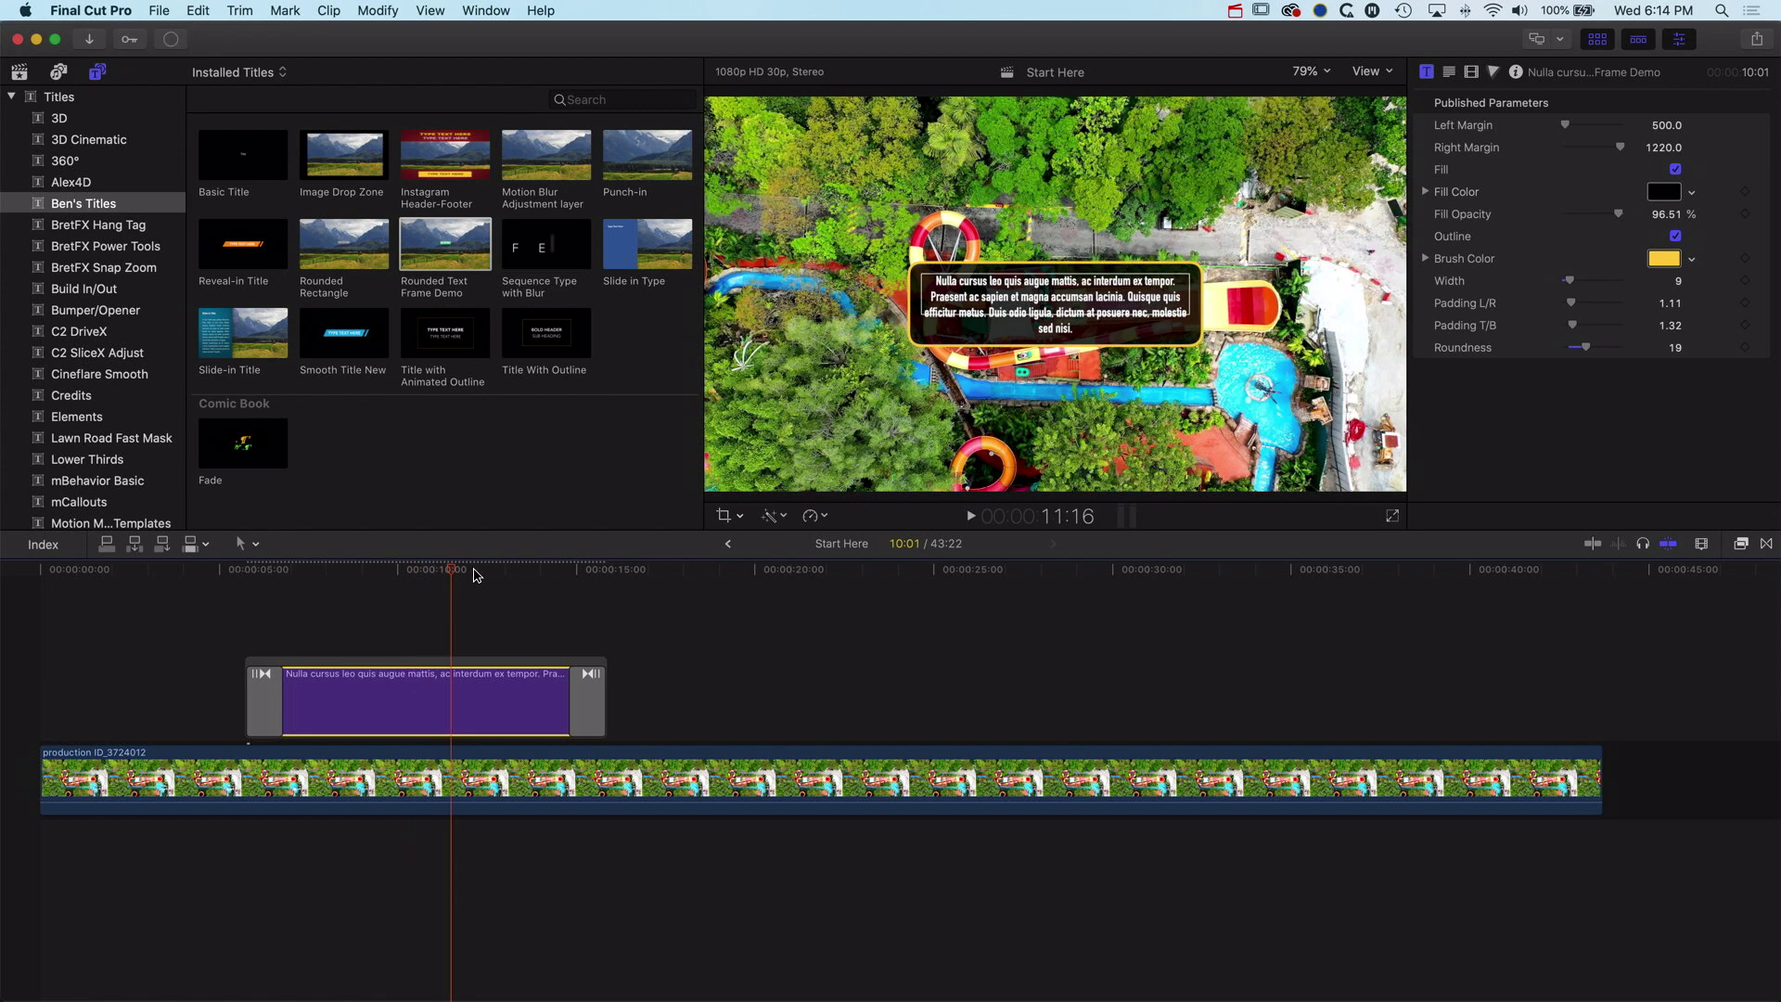
Break the paragraph after "Nulla cursus", start the second line with a capital "Leo" and left-align the text
left_click(1449, 74)
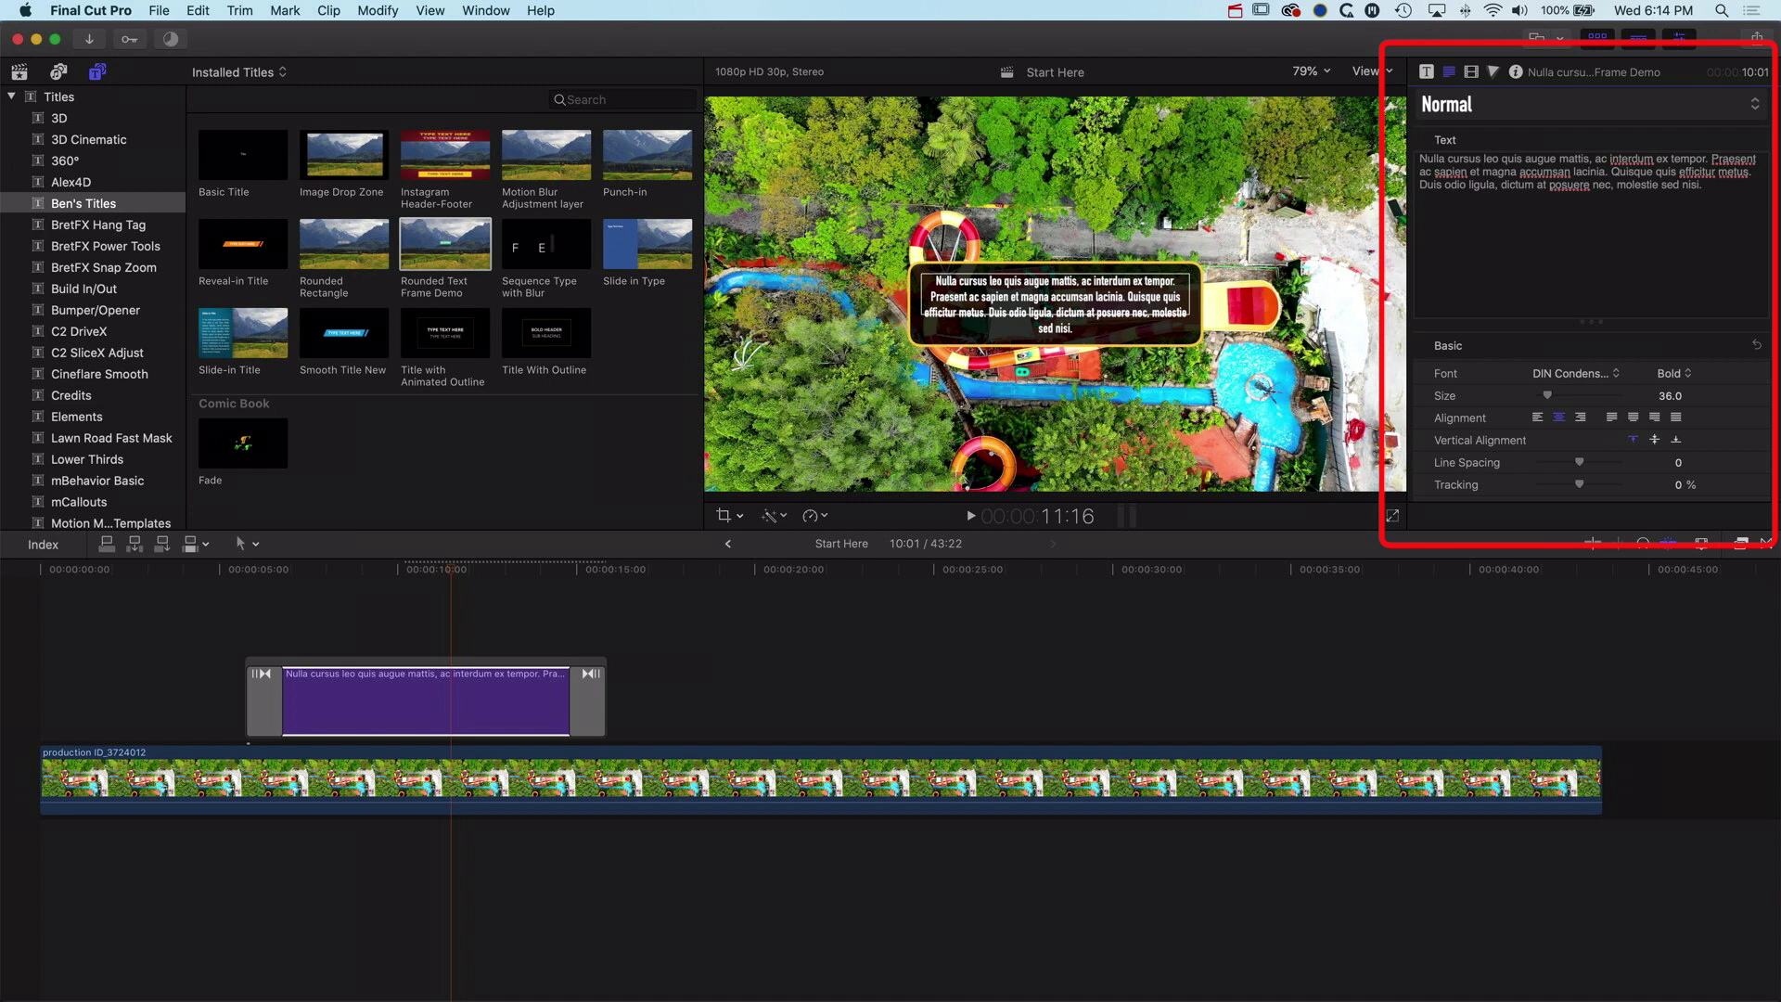
key("BackSpace")
key("Return")
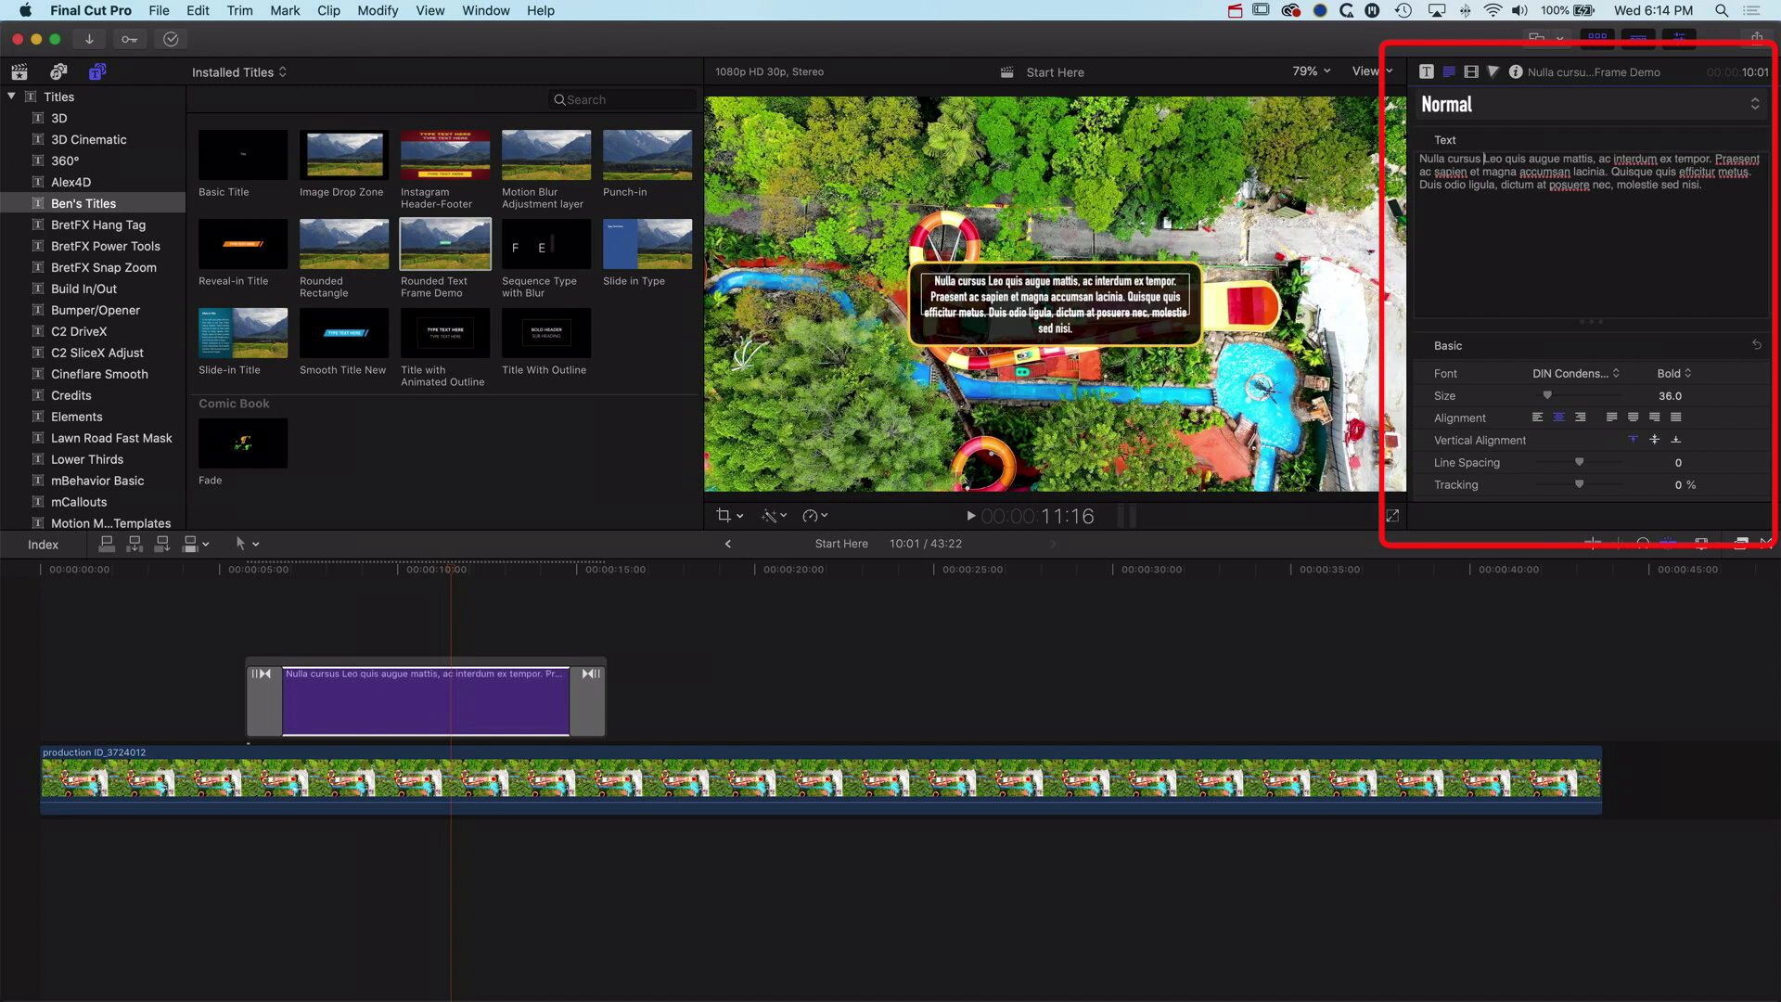
key("Delete")
type("L")
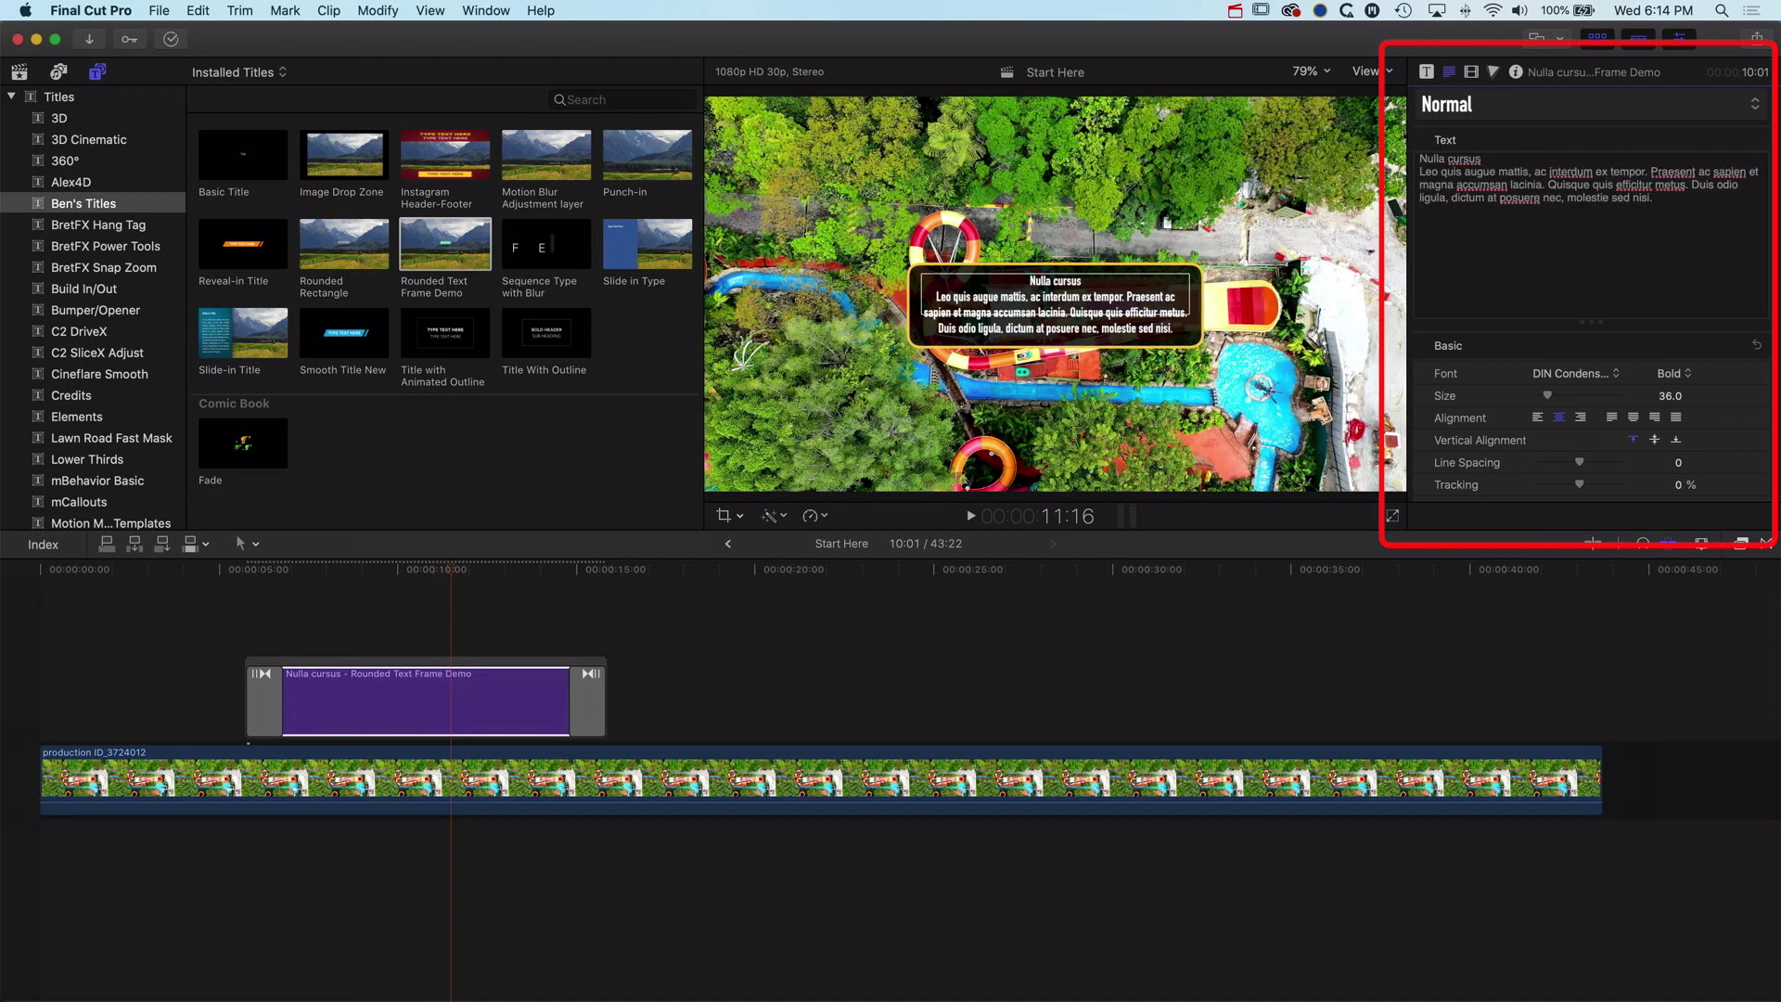
left_click(1538, 418)
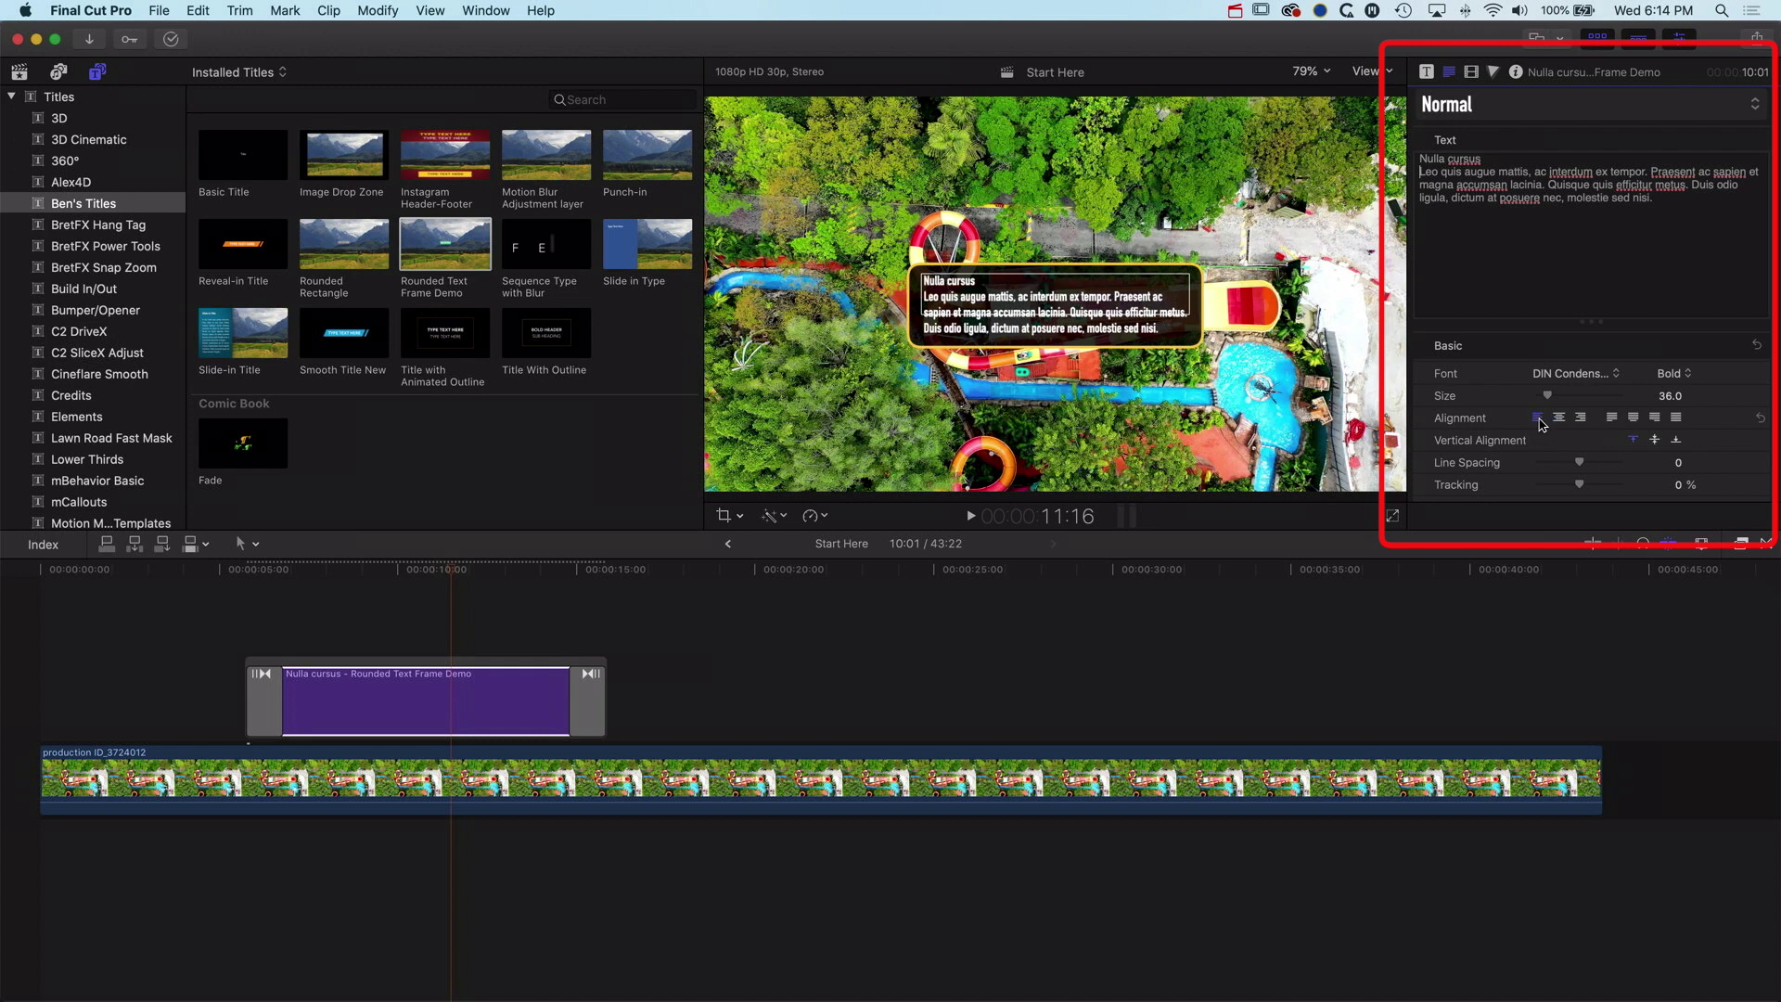
Format the "Nulla cursus" heading with size 98, All Caps at 100% All Caps Size and Line Spacing -6
left_click_drag(1486, 159, 1410, 156)
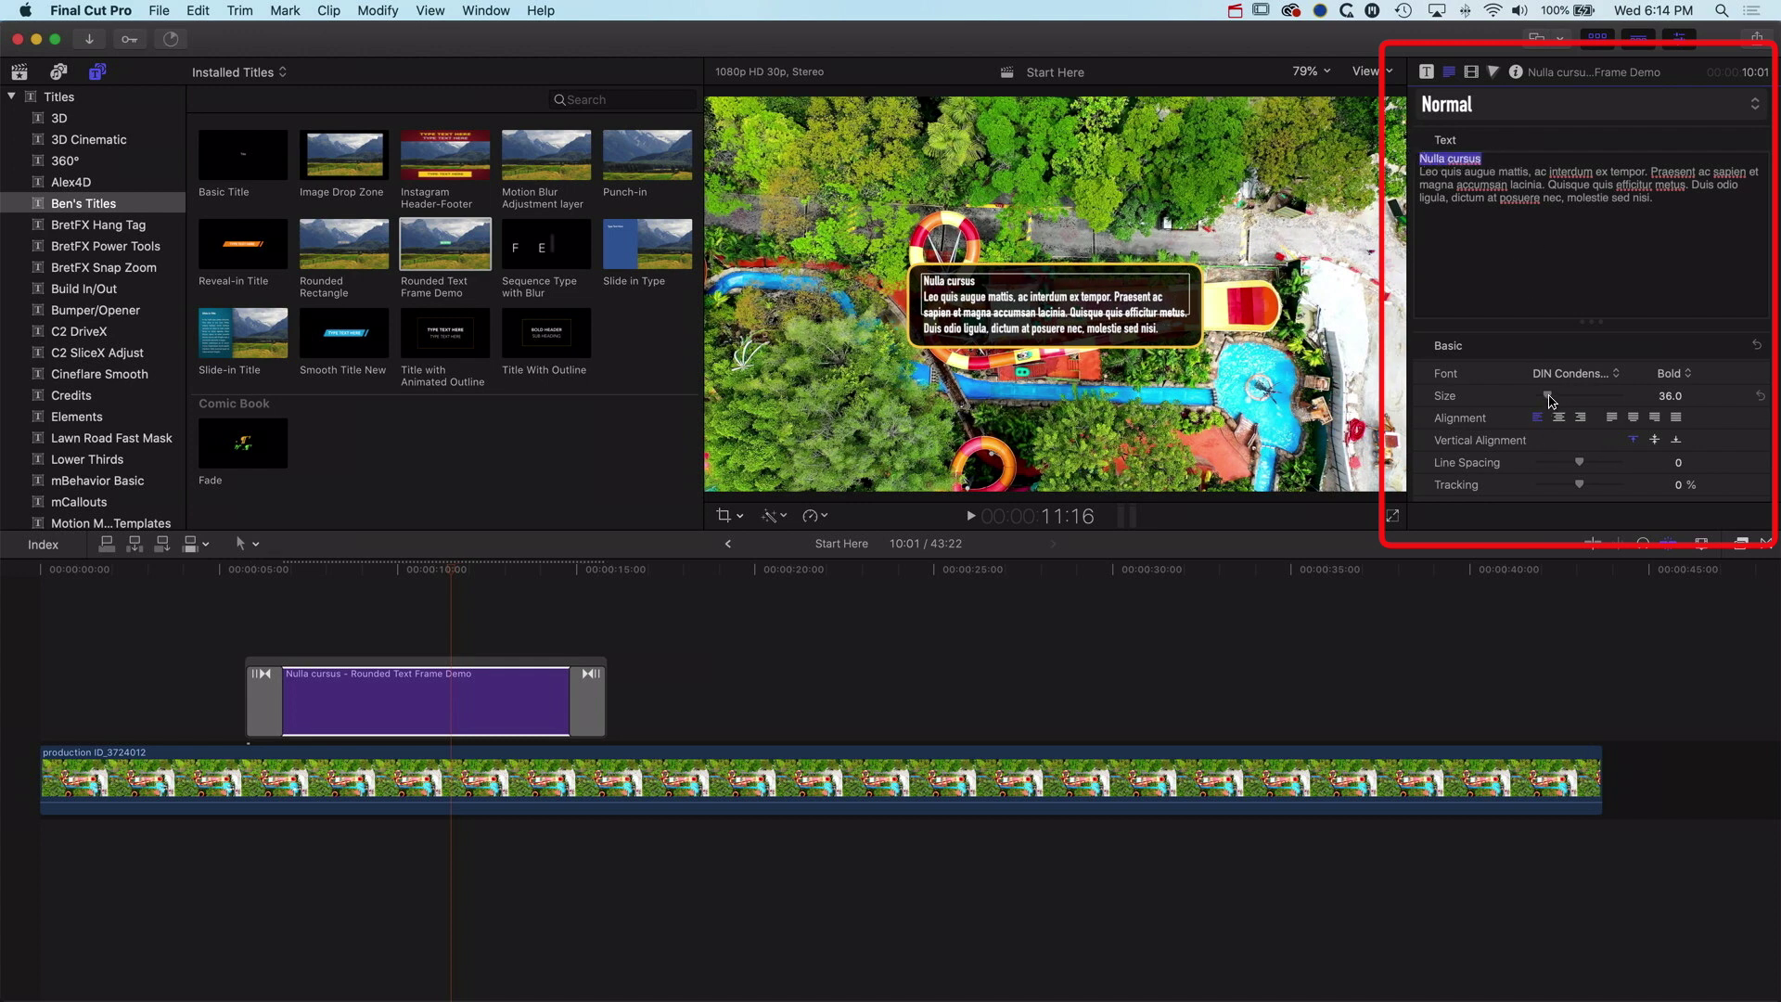
left_click_drag(1550, 399, 1566, 401)
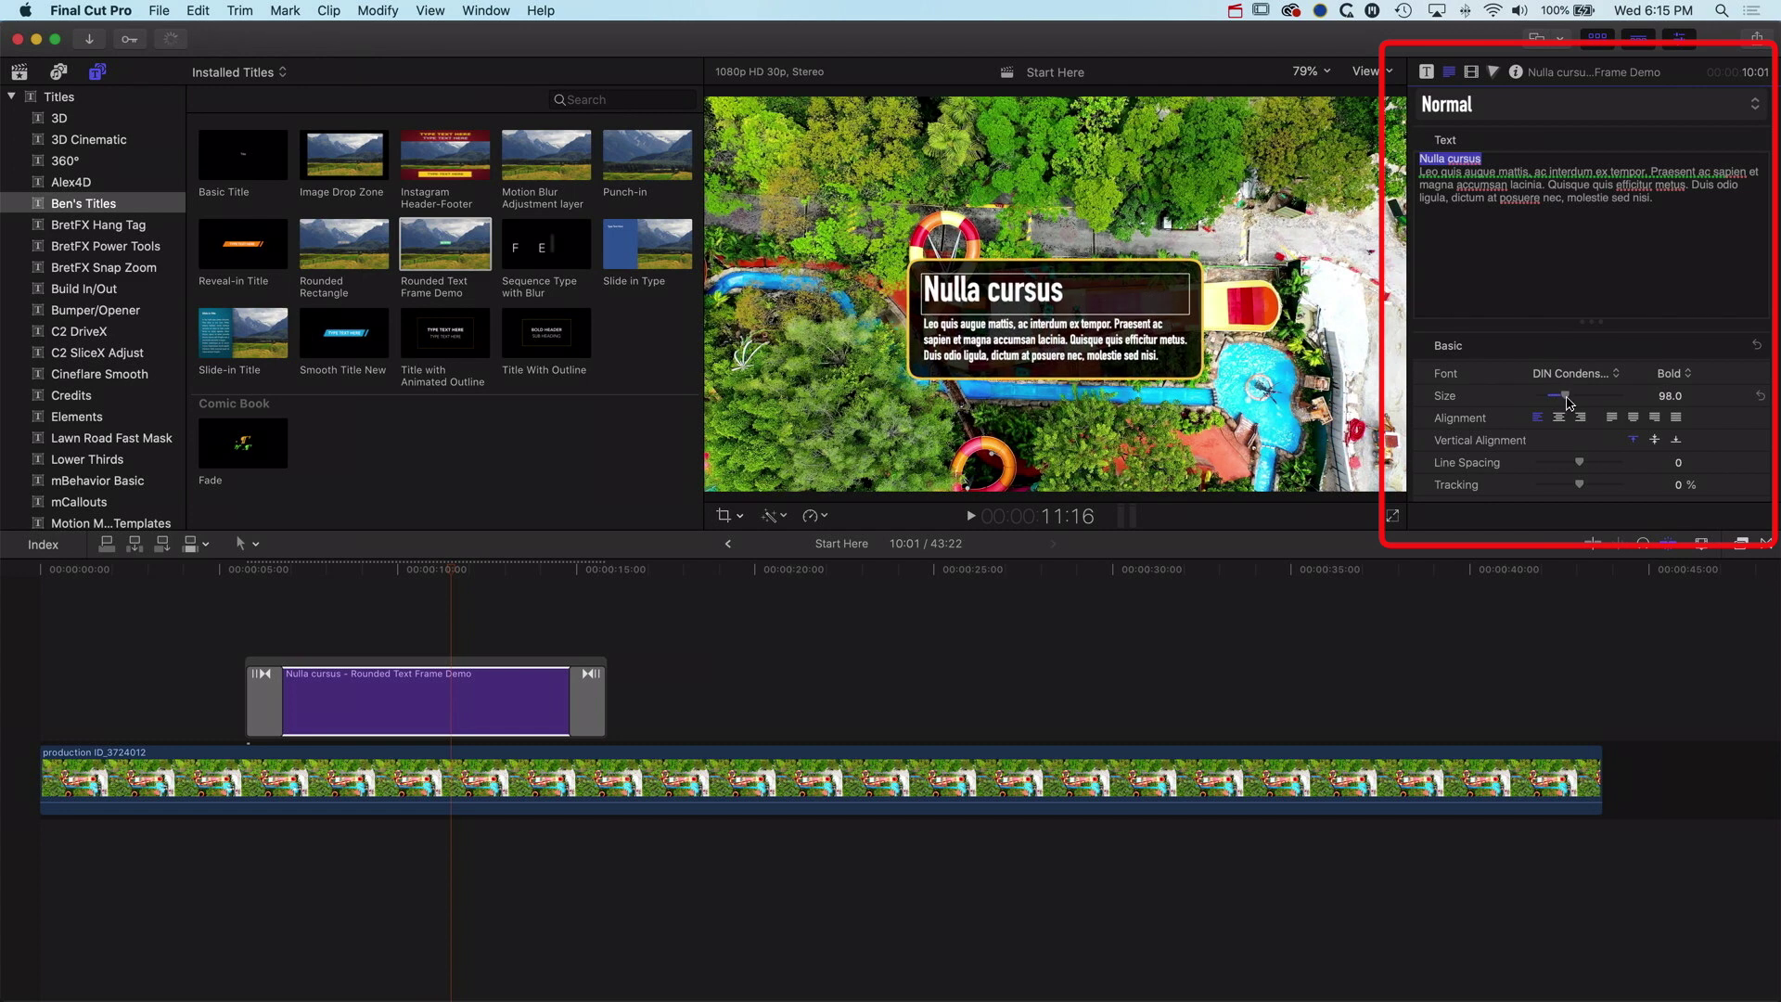
scroll(1636, 428, "down", 8)
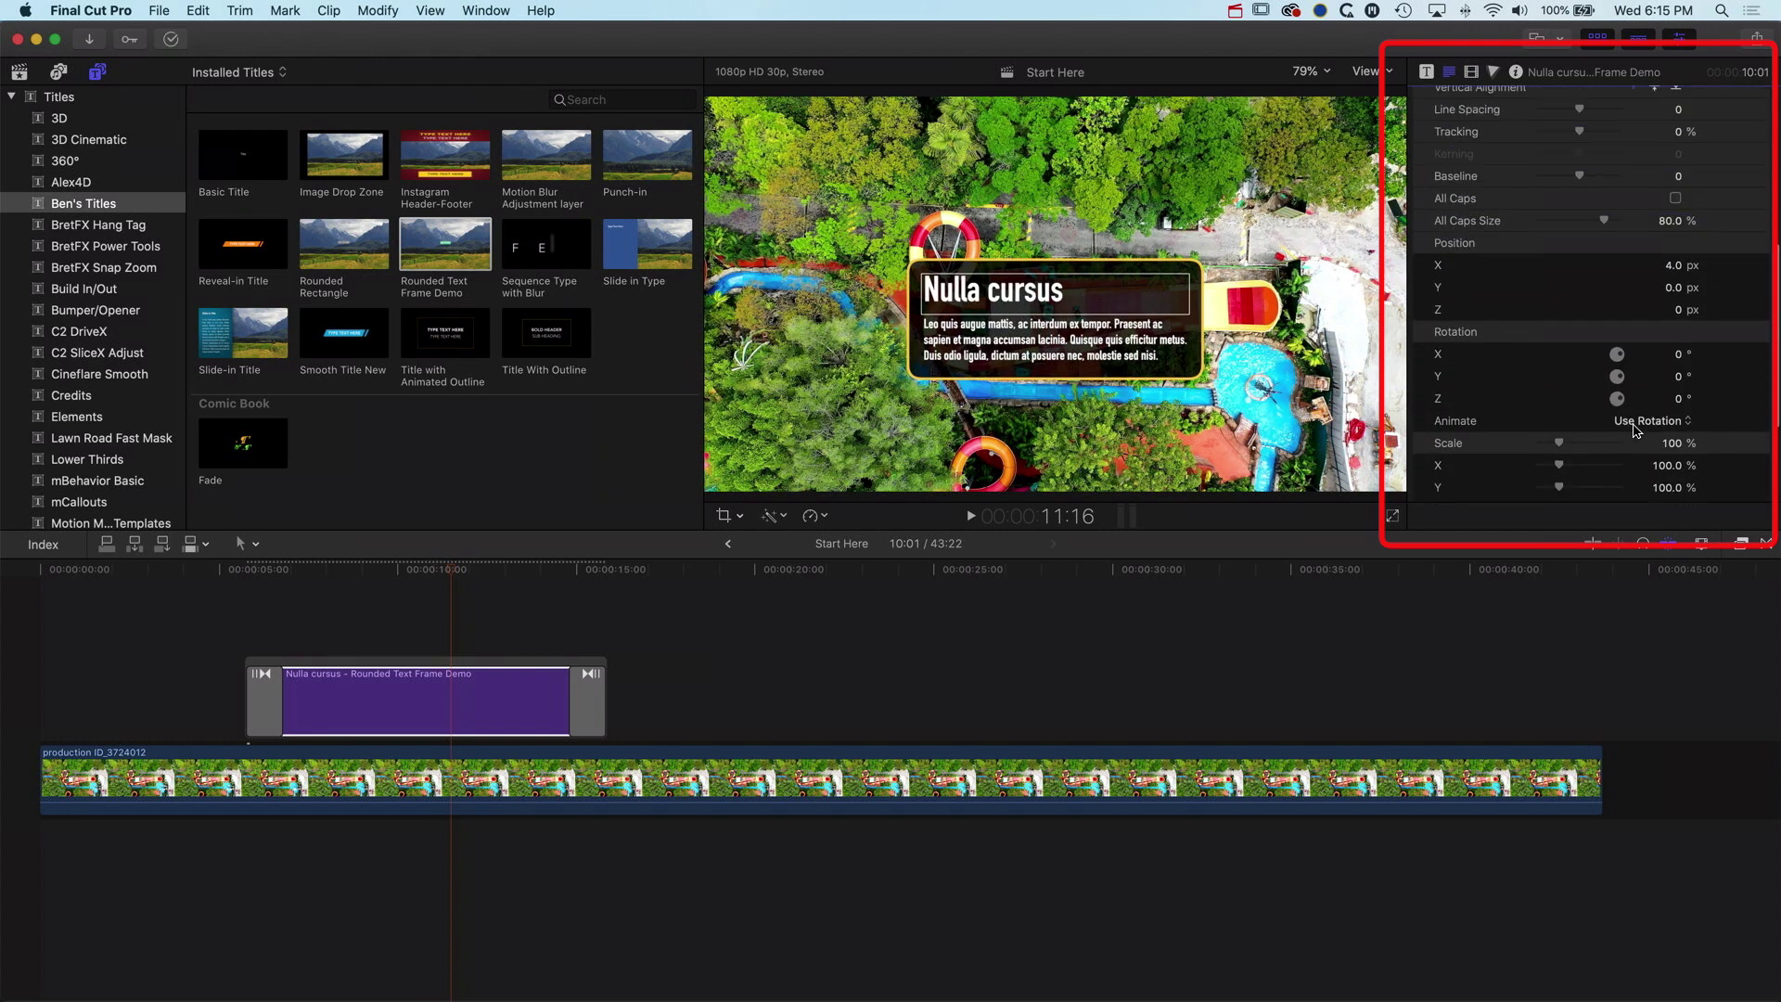
scroll(1635, 429, "up", 5)
left_click(1675, 381)
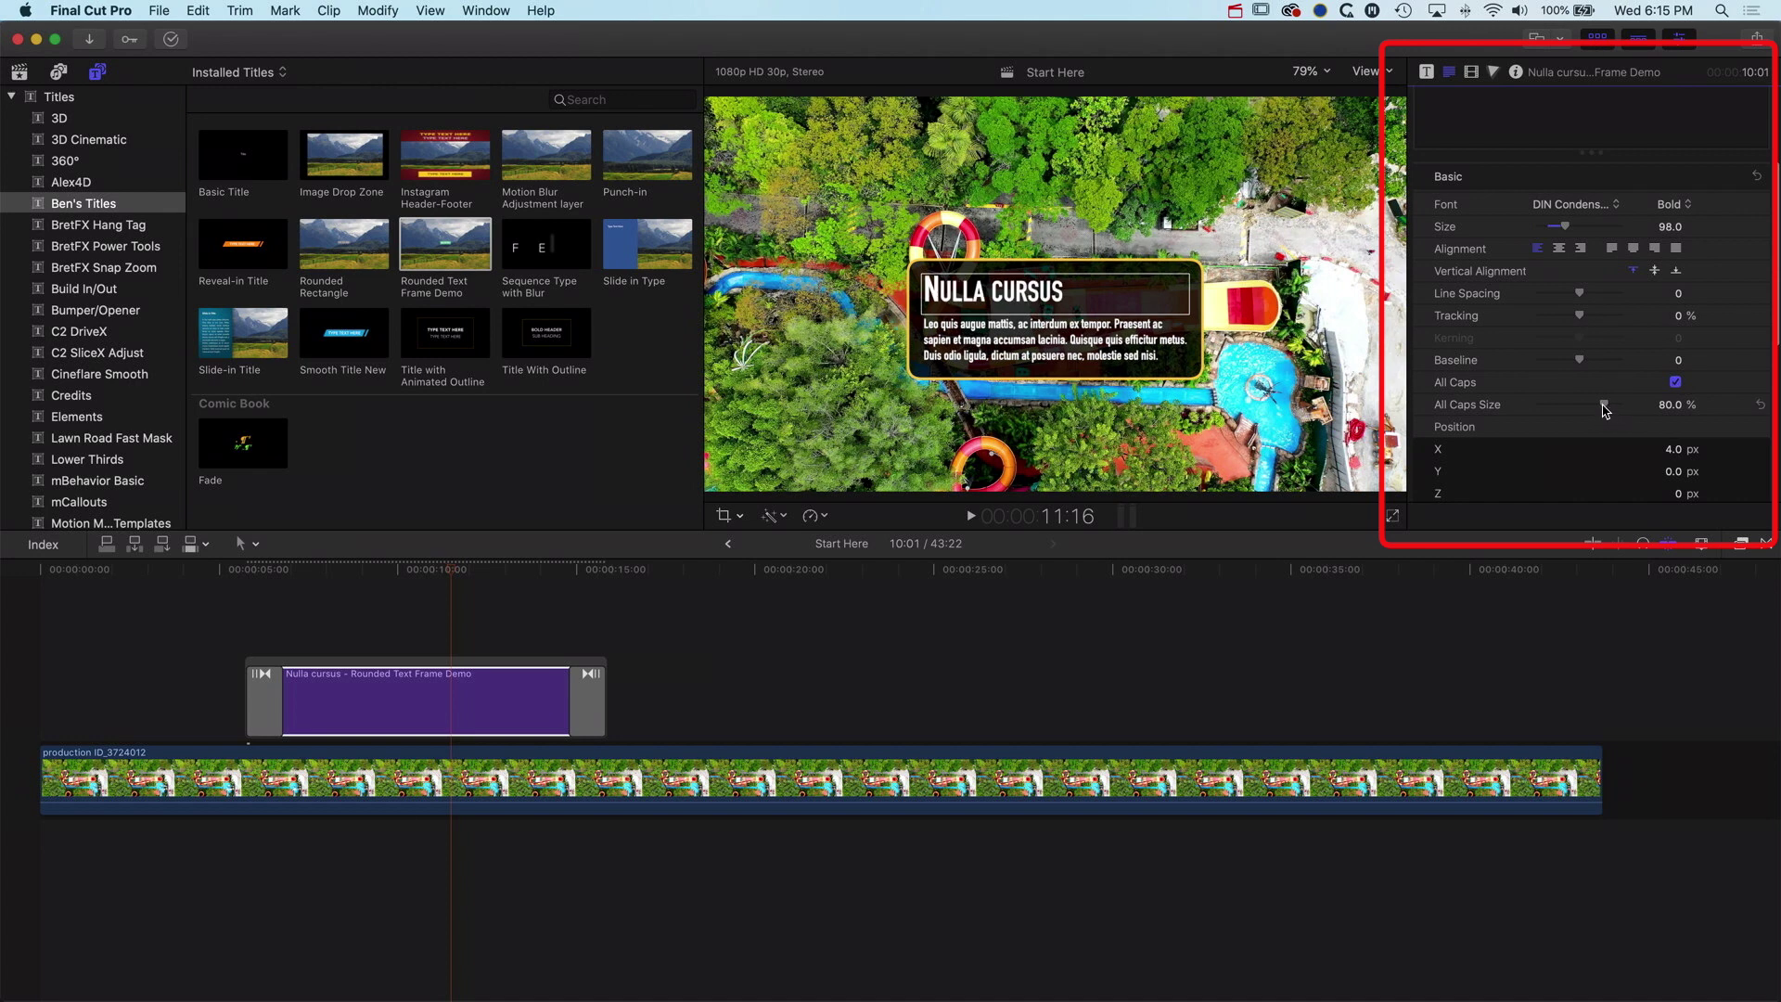
left_click_drag(1605, 406, 1620, 405)
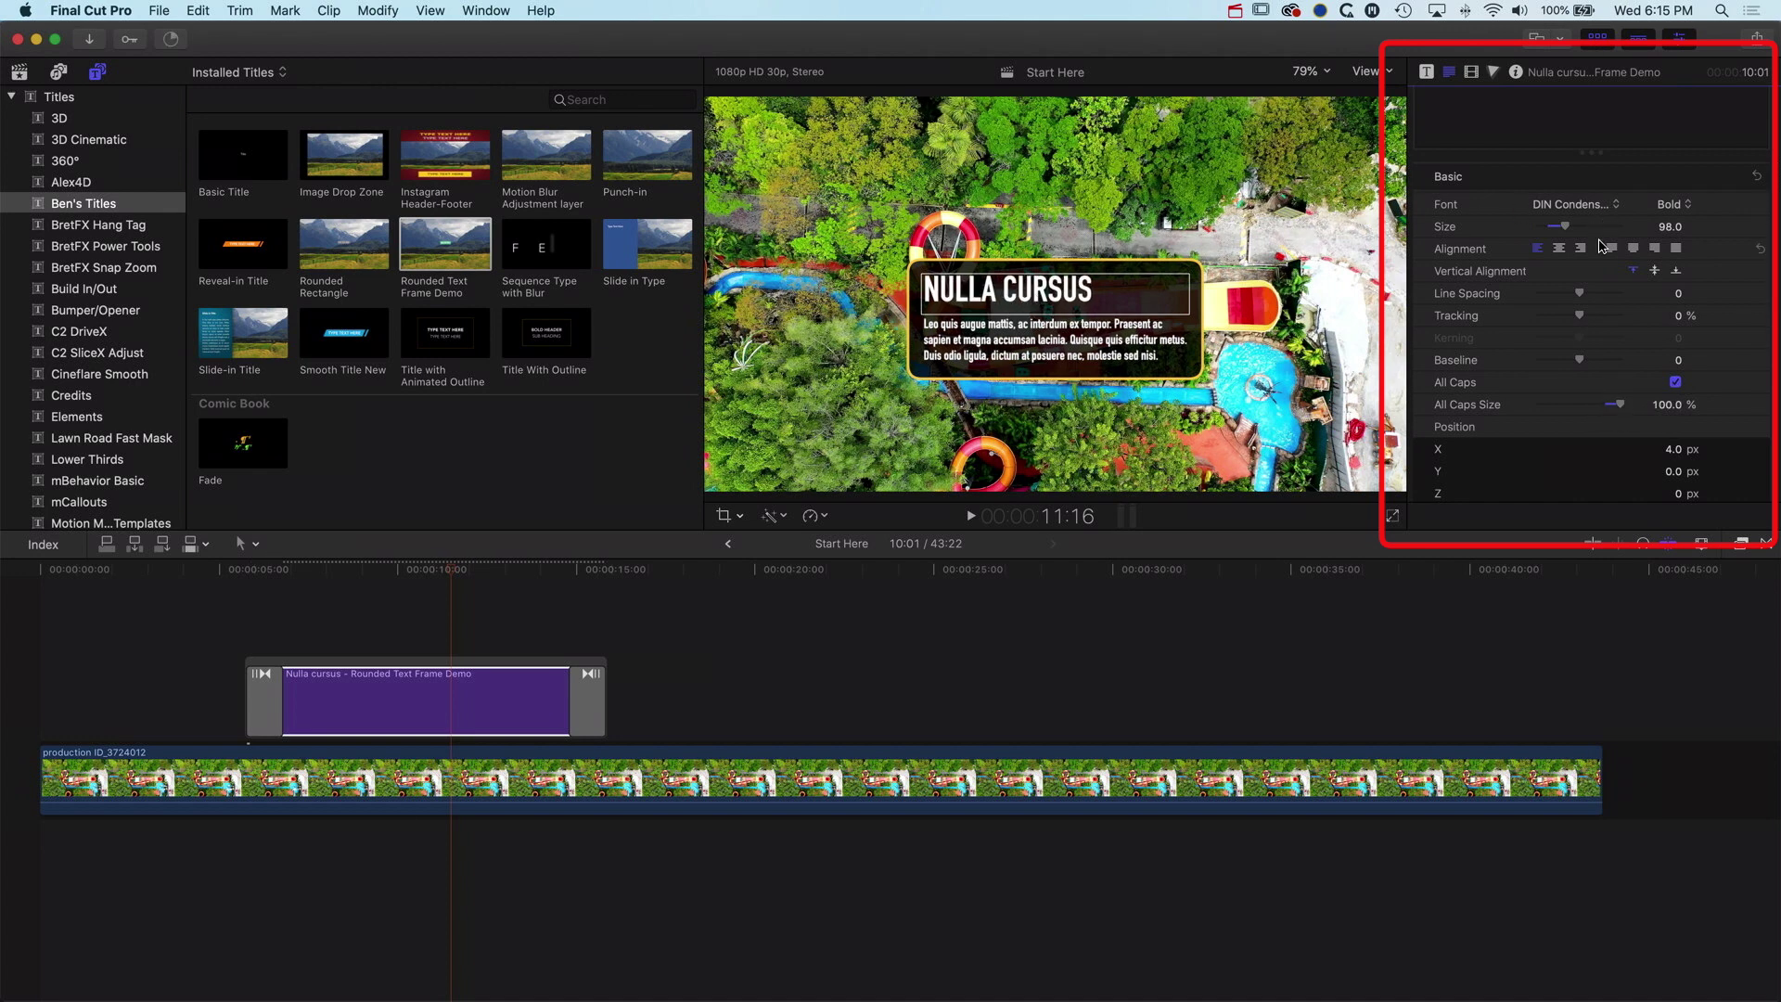
left_click_drag(1580, 293, 1579, 295)
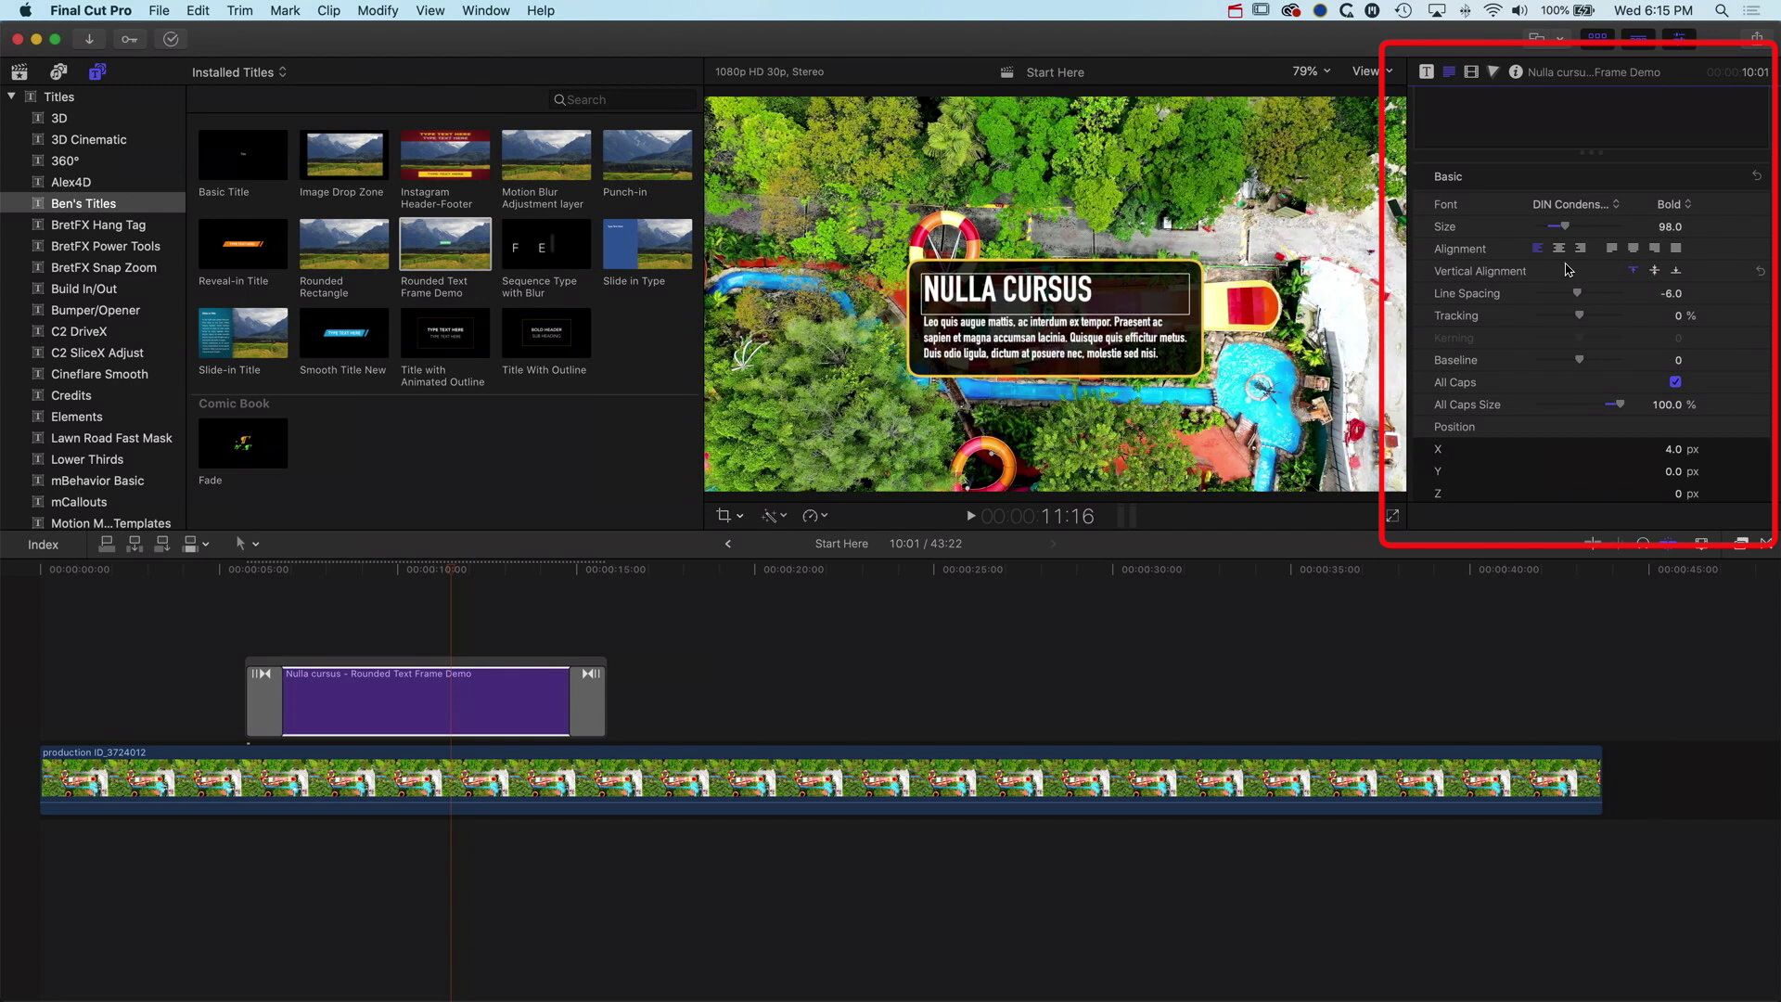
Color the "Nulla cursus" heading's face with the yellow-orange swatch (FFCD41) and move the title to the upper-left area of the video frame
scroll(1522, 187, "up", 4)
left_click_drag(1482, 160, 1416, 166)
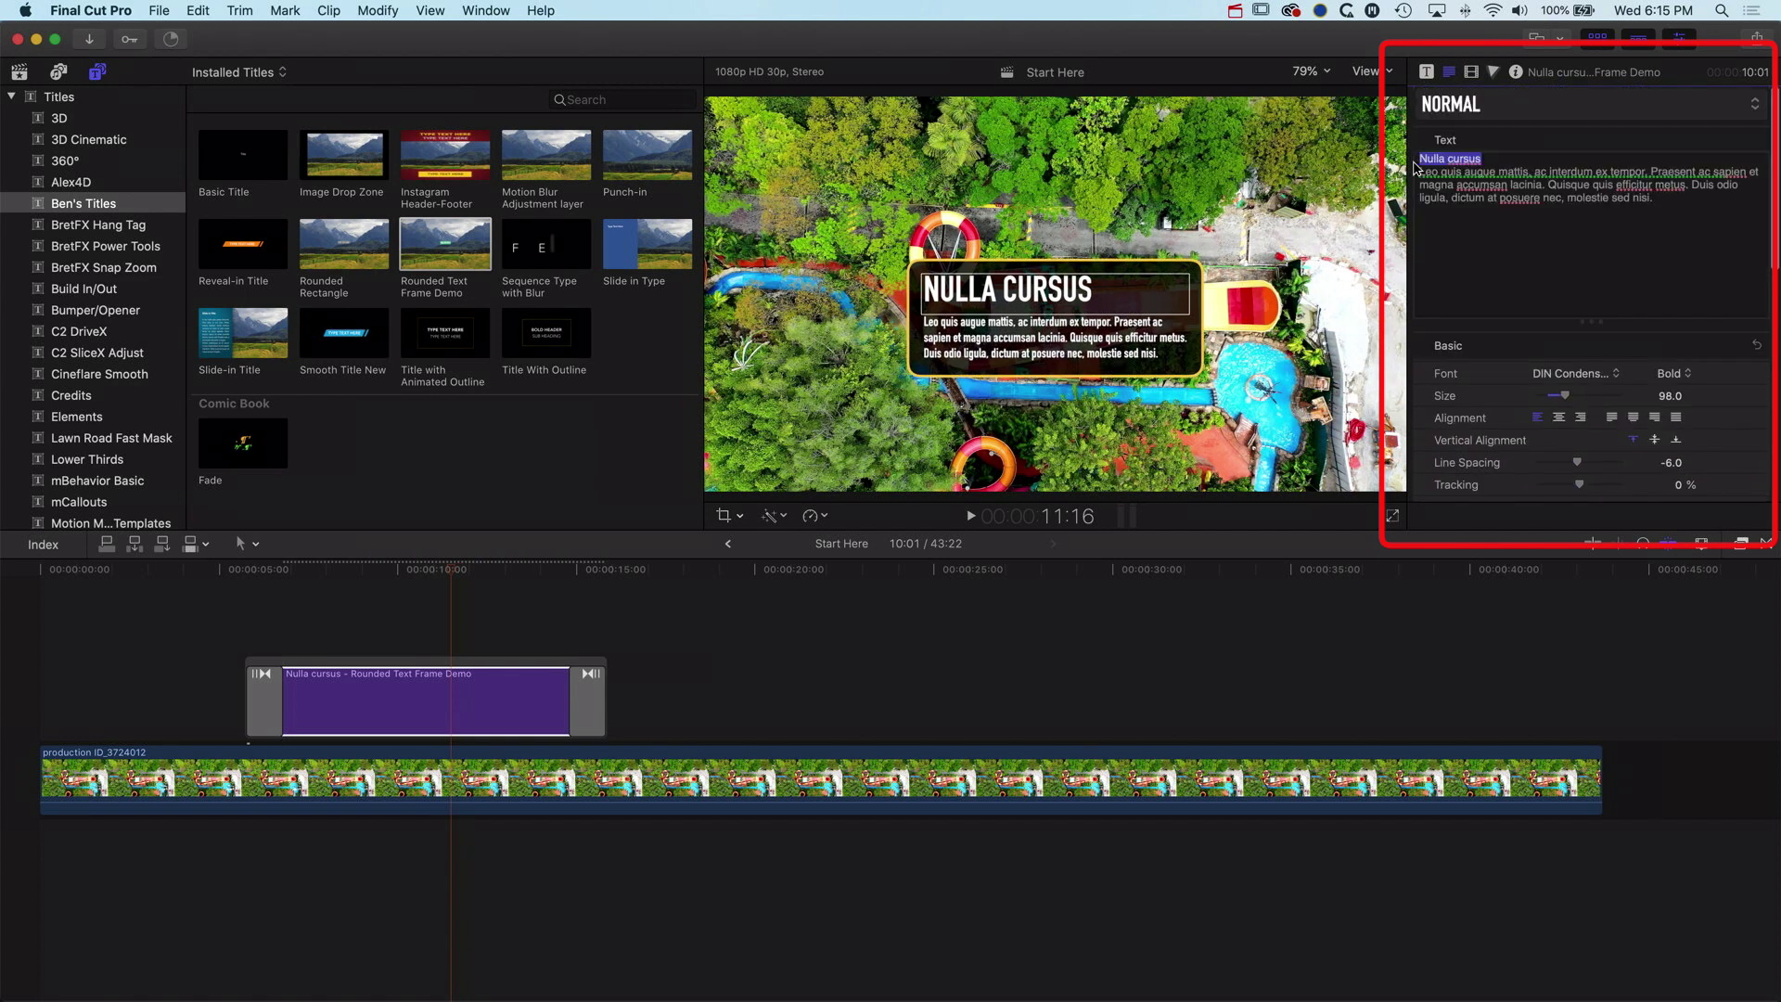
scroll(1731, 394, "down", 8)
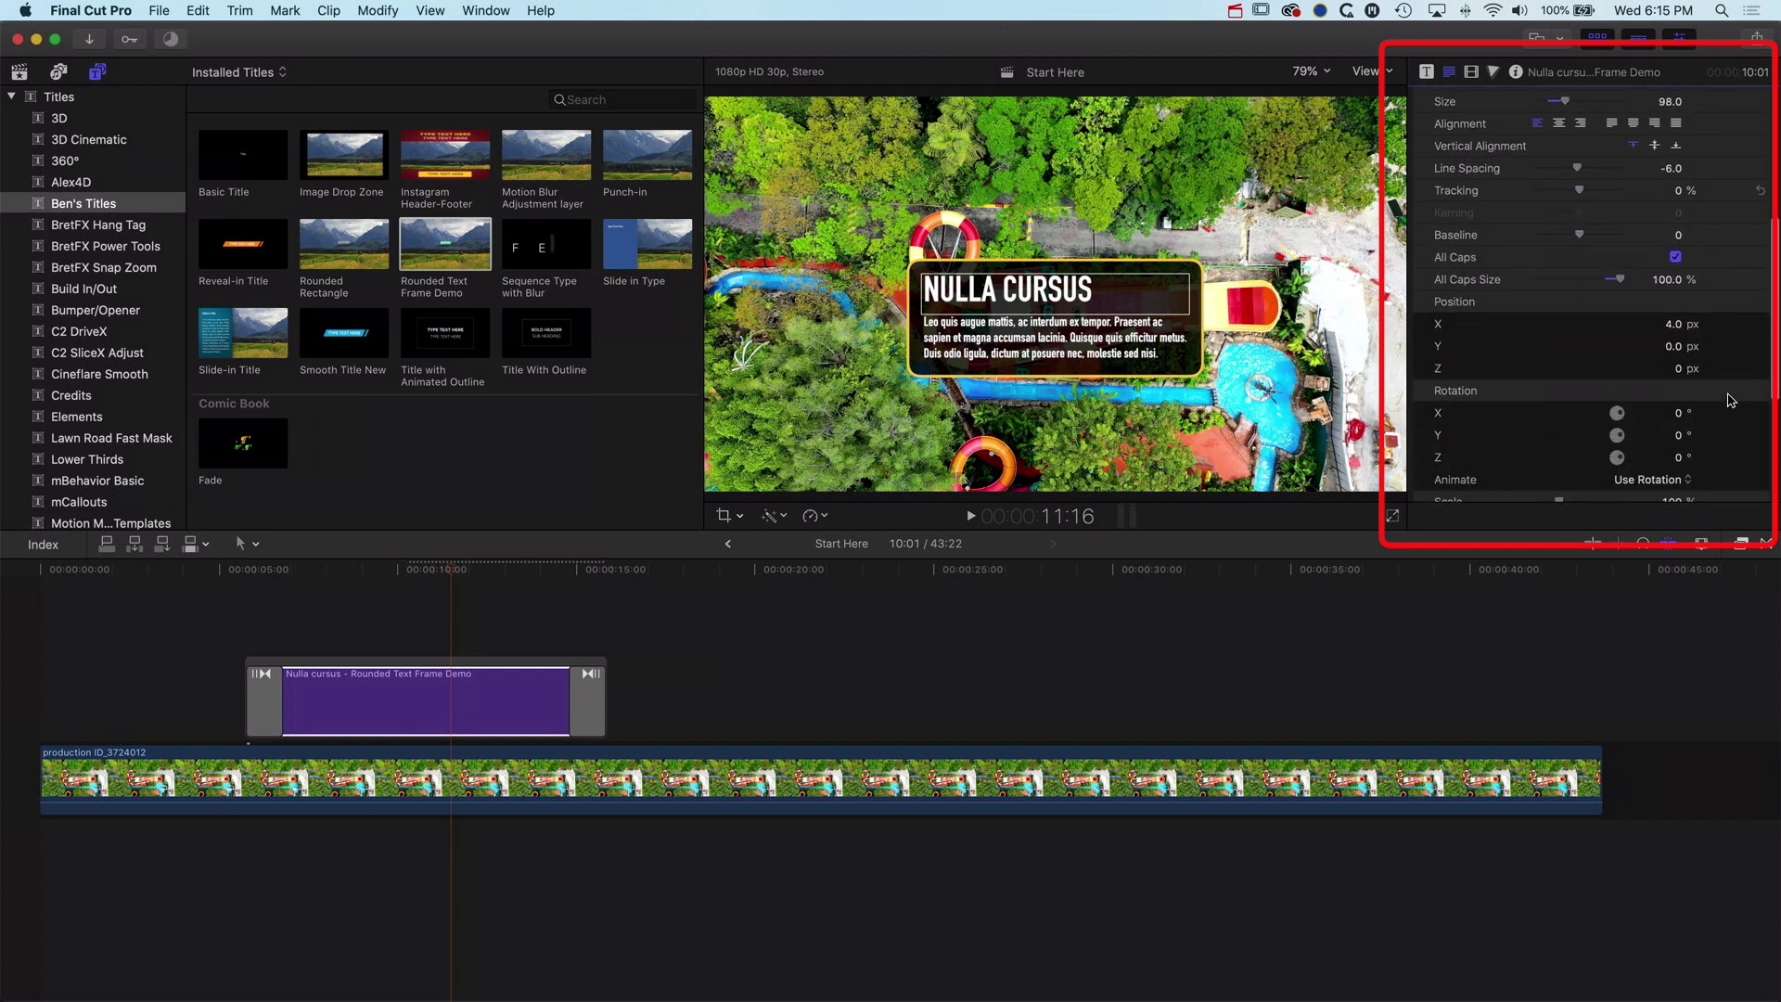
scroll(1731, 401, "down", 5)
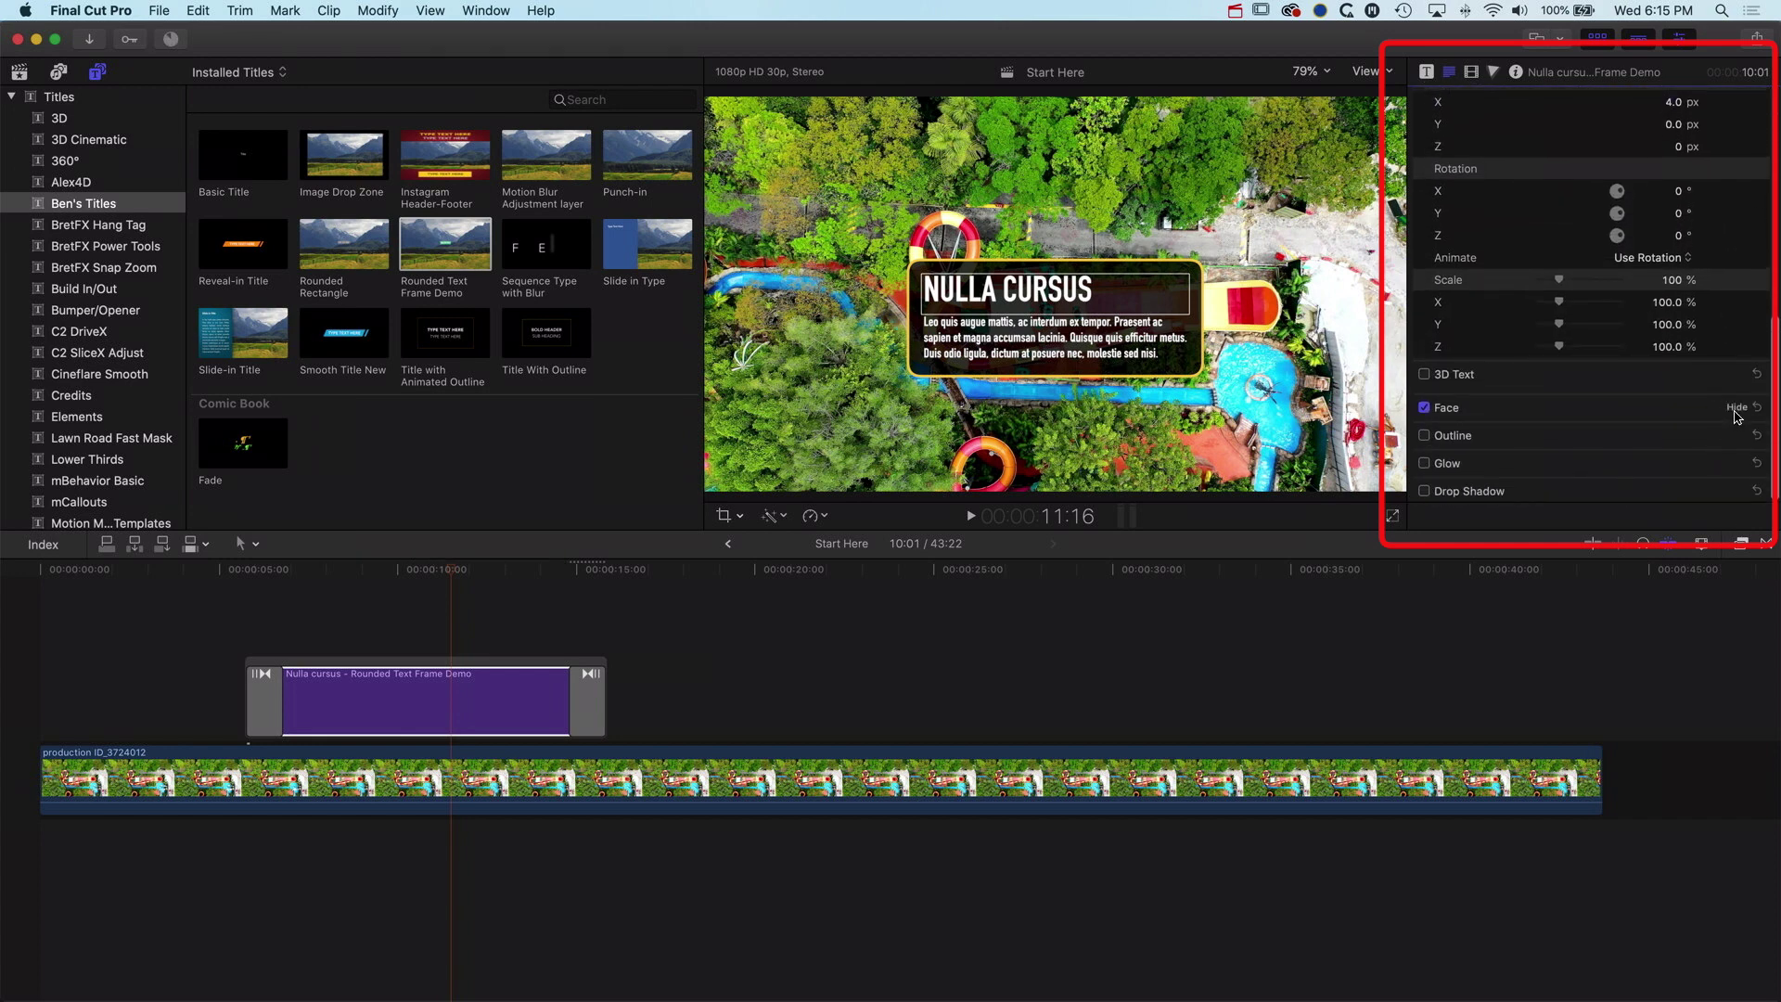
left_click(1737, 407)
left_click(1663, 452)
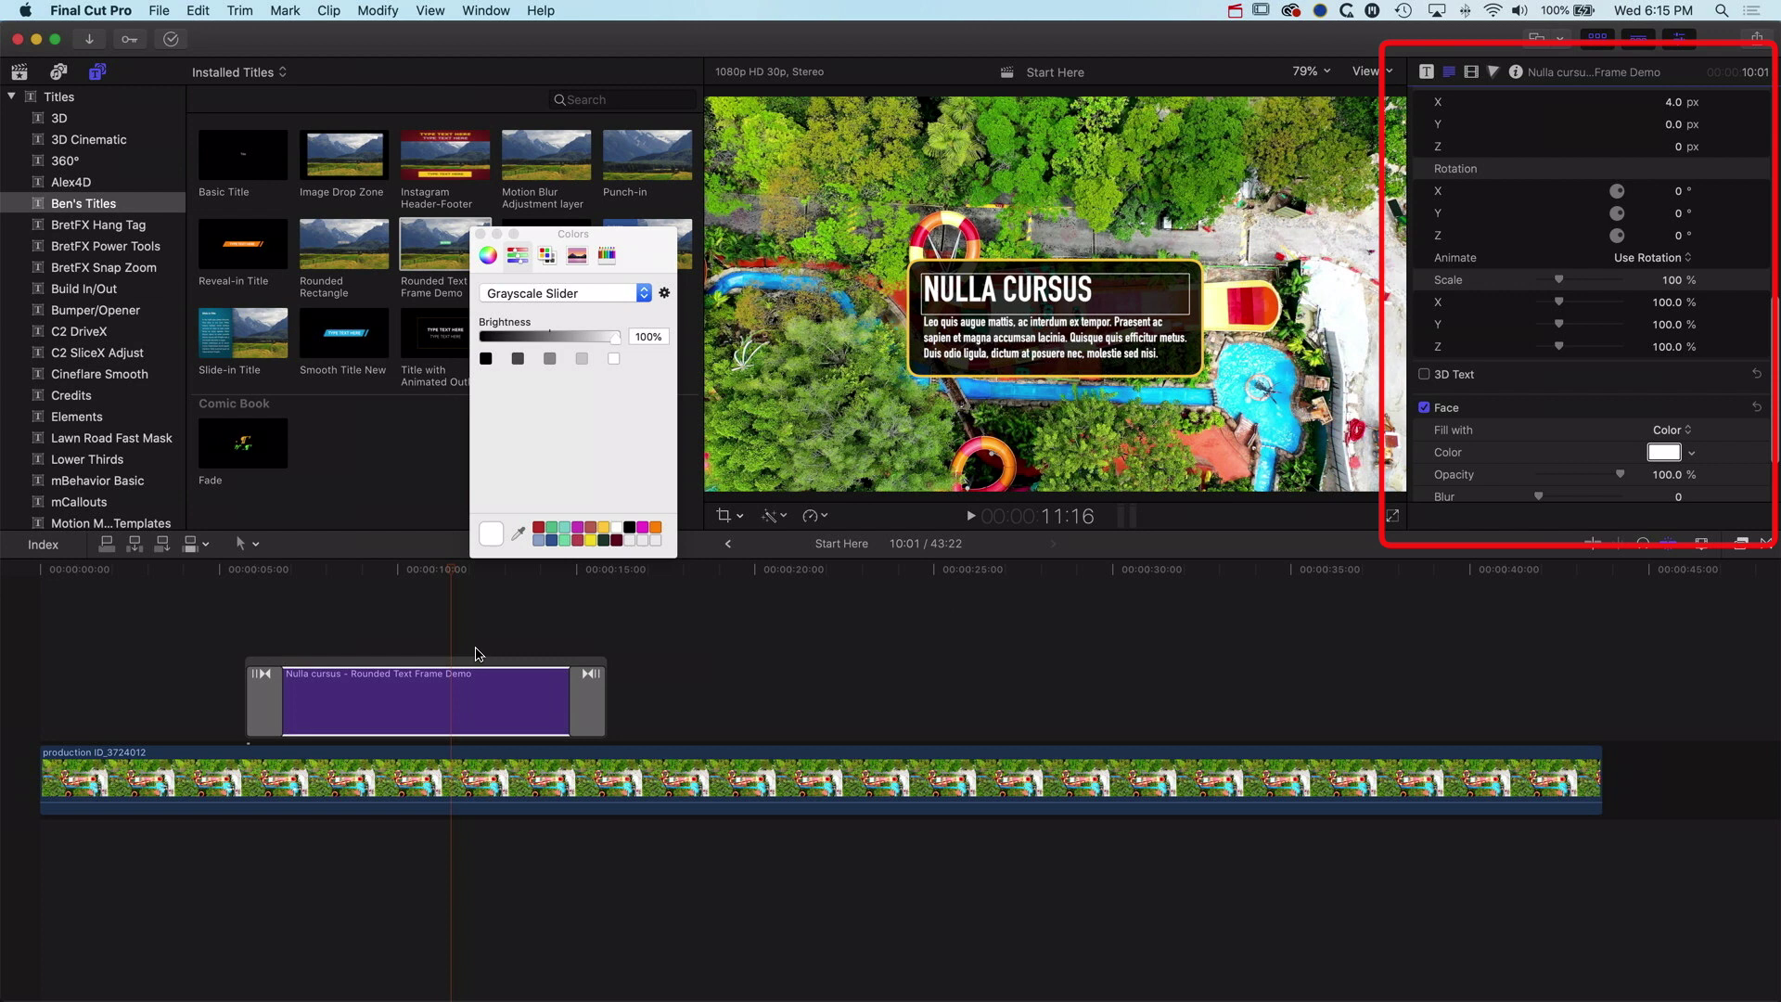
left_click(595, 525)
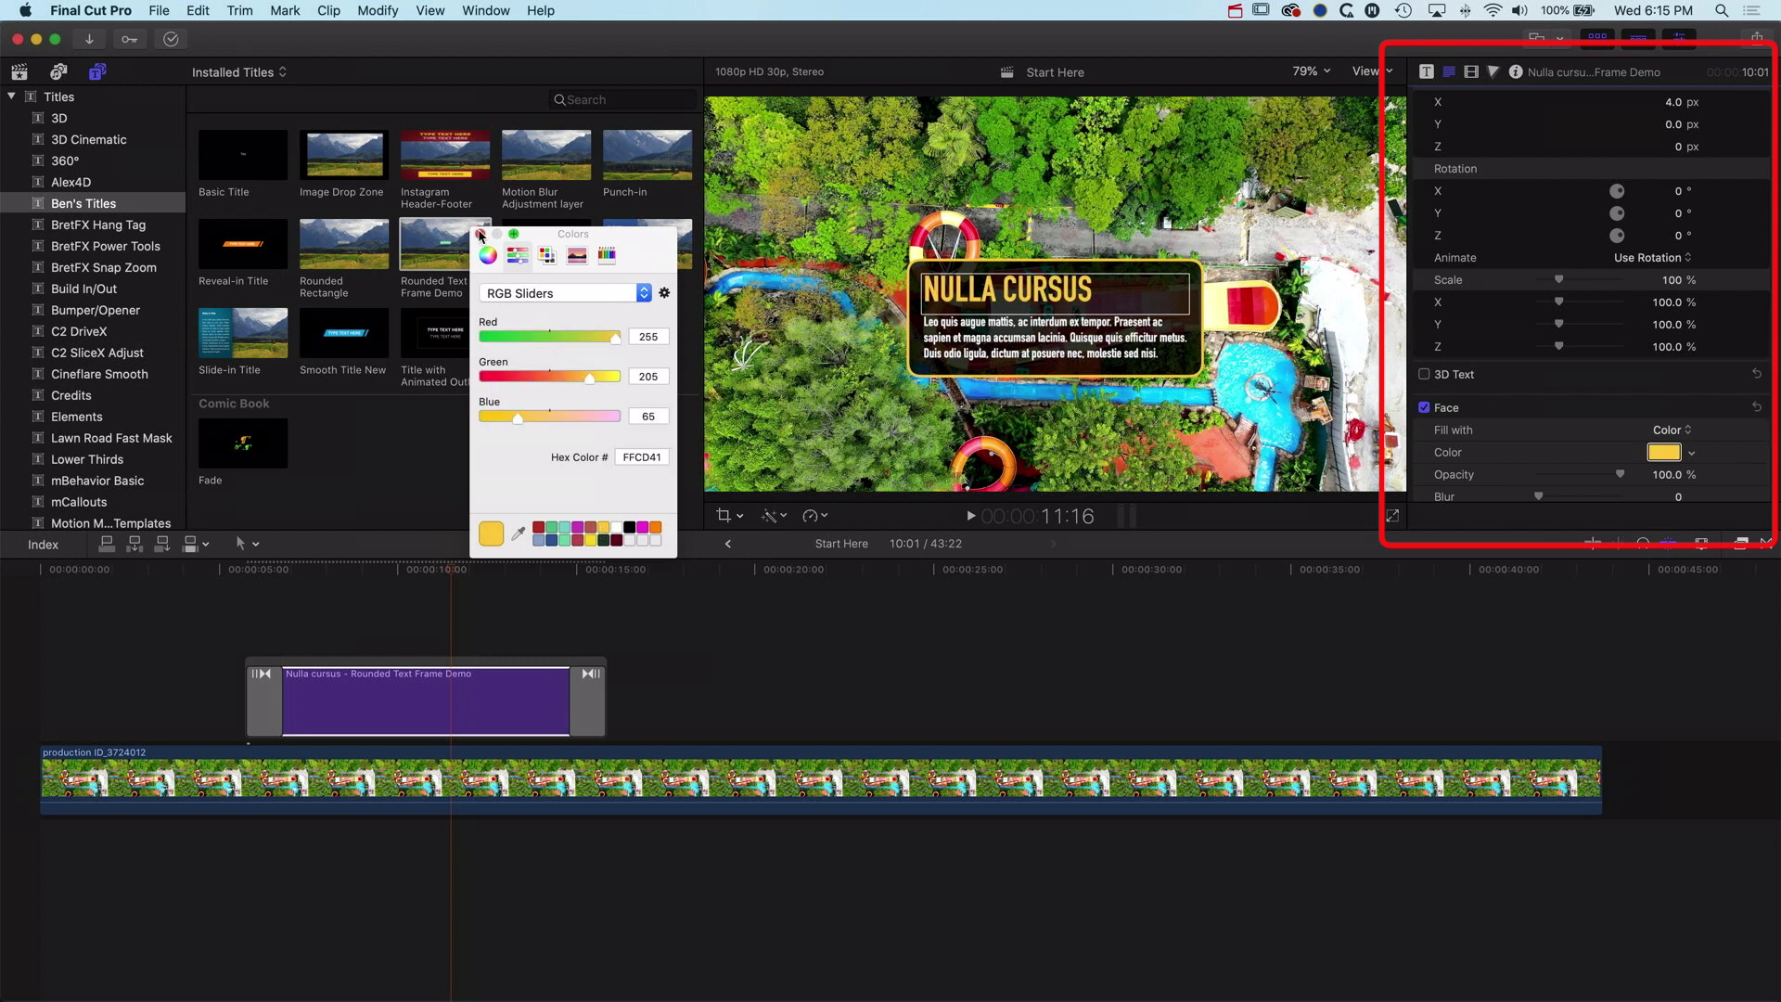
left_click(480, 234)
left_click_drag(1006, 288, 844, 165)
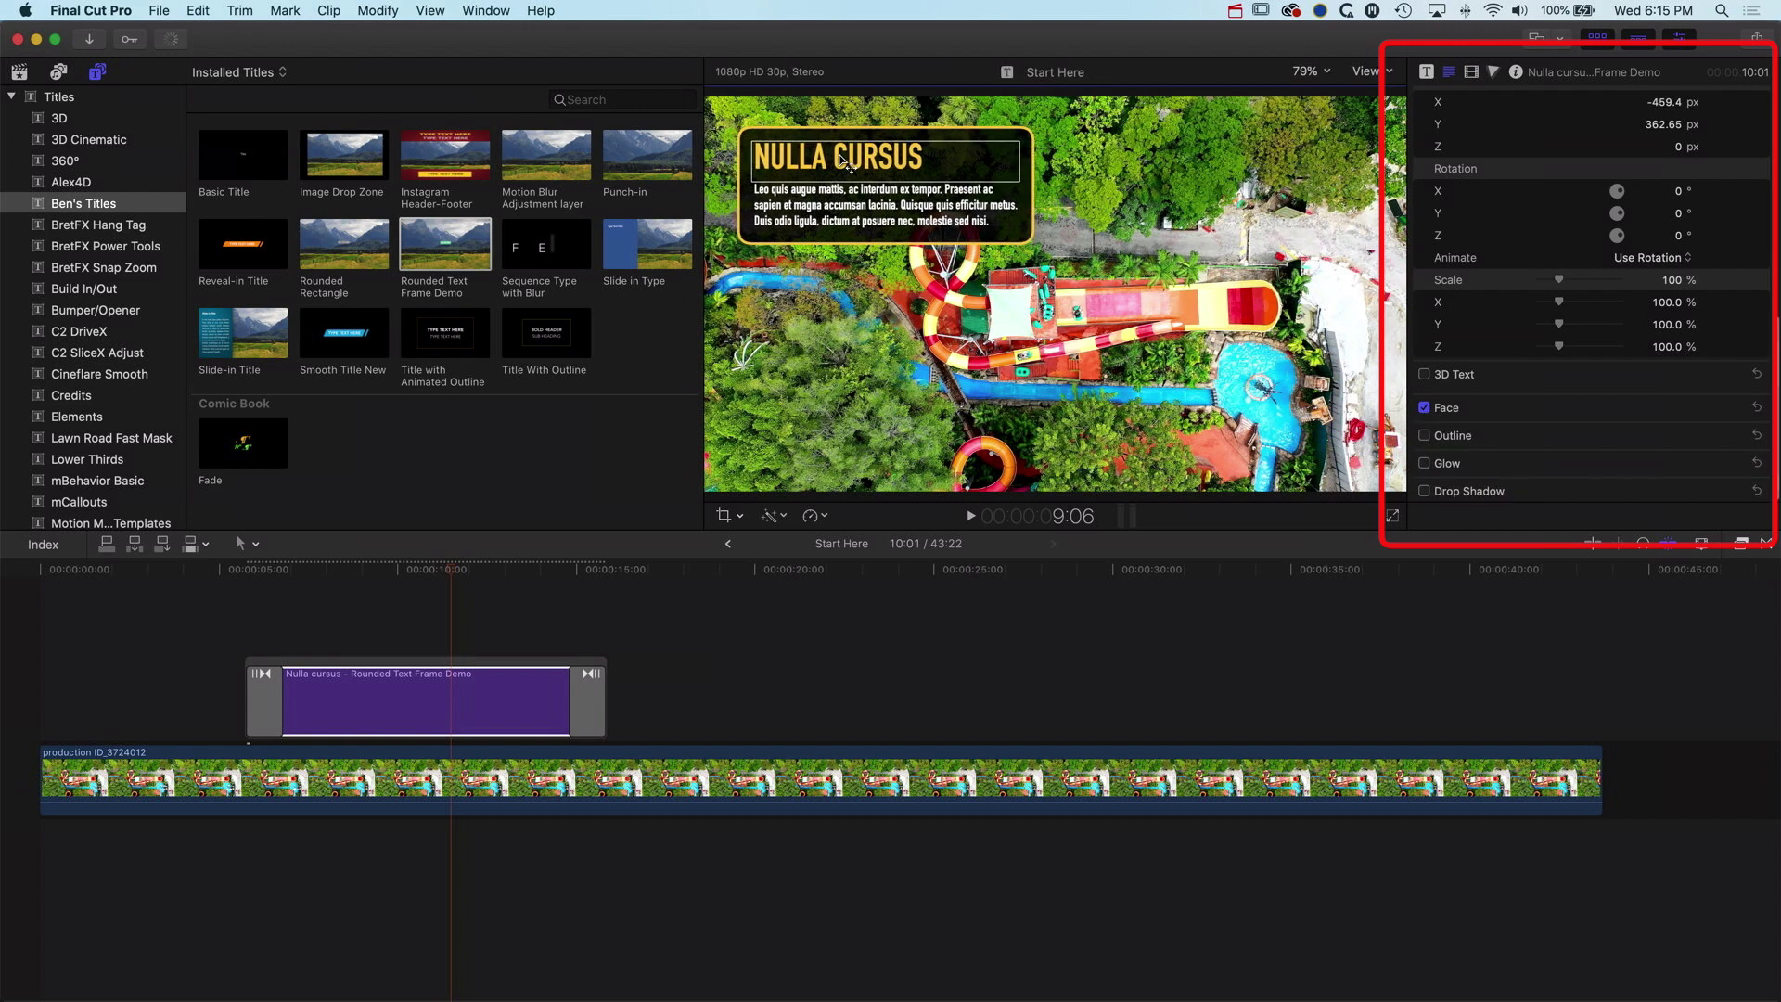